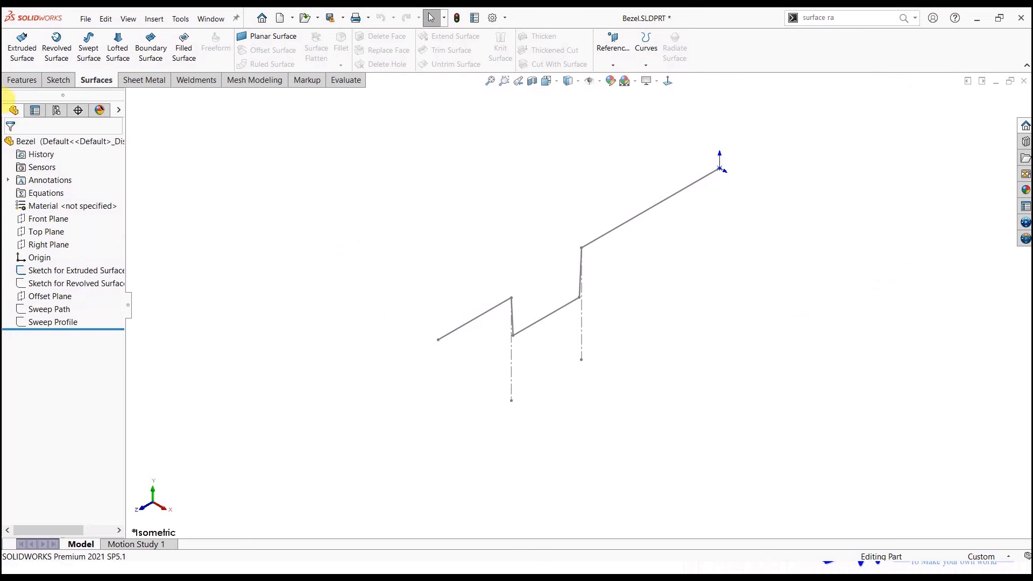
Create an extruded surface from the Sketch for Extruded Surface with a Mid Plane end condition and a 90 mm depth
left_click(24, 54)
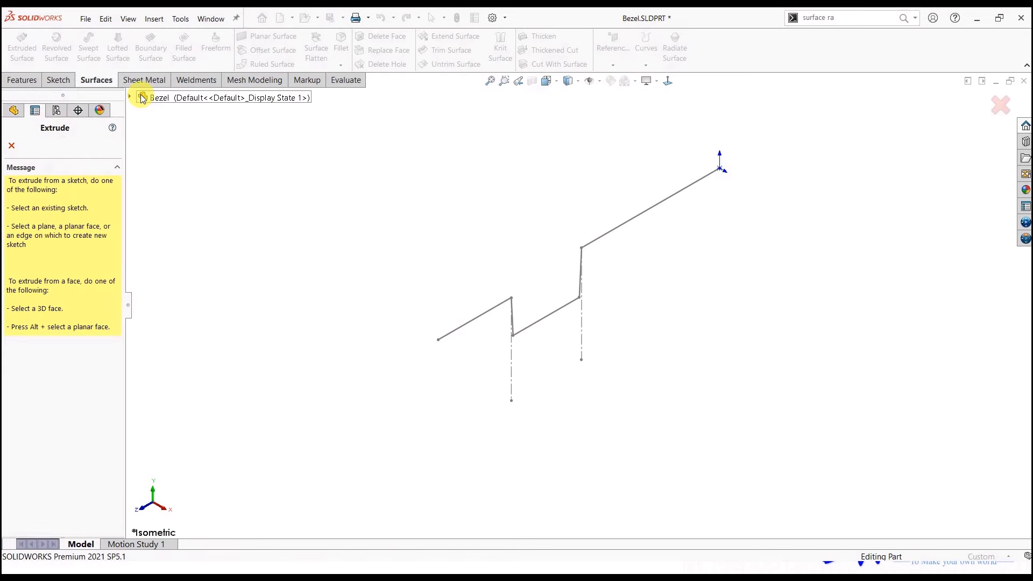
left_click(469, 324)
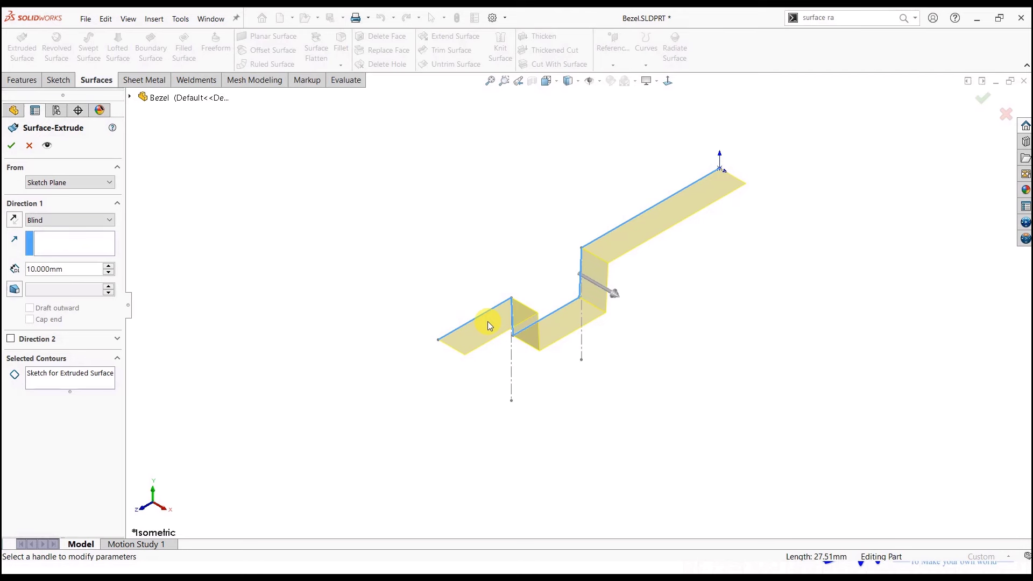
double_click(70, 275)
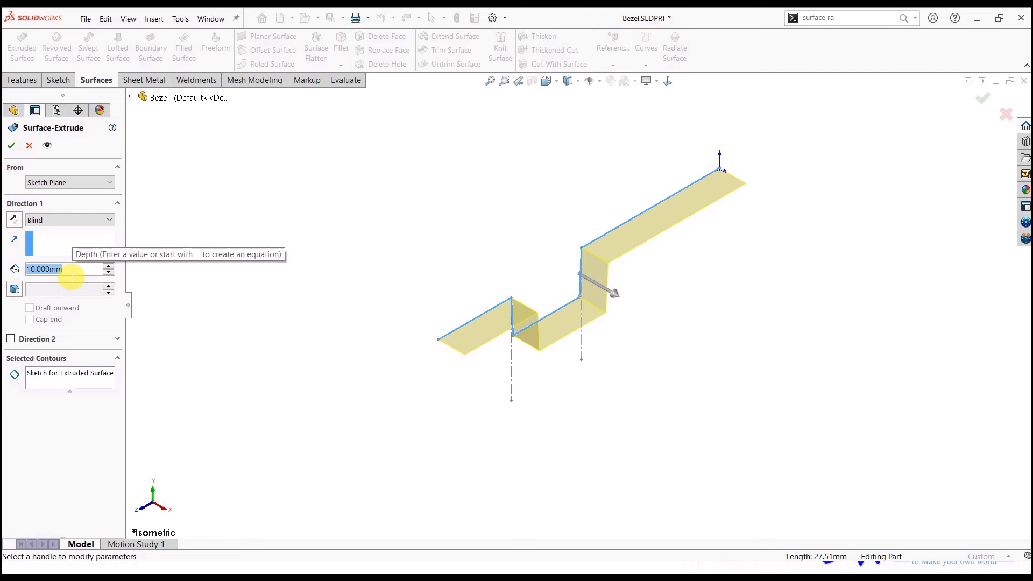
type("90")
key("Return")
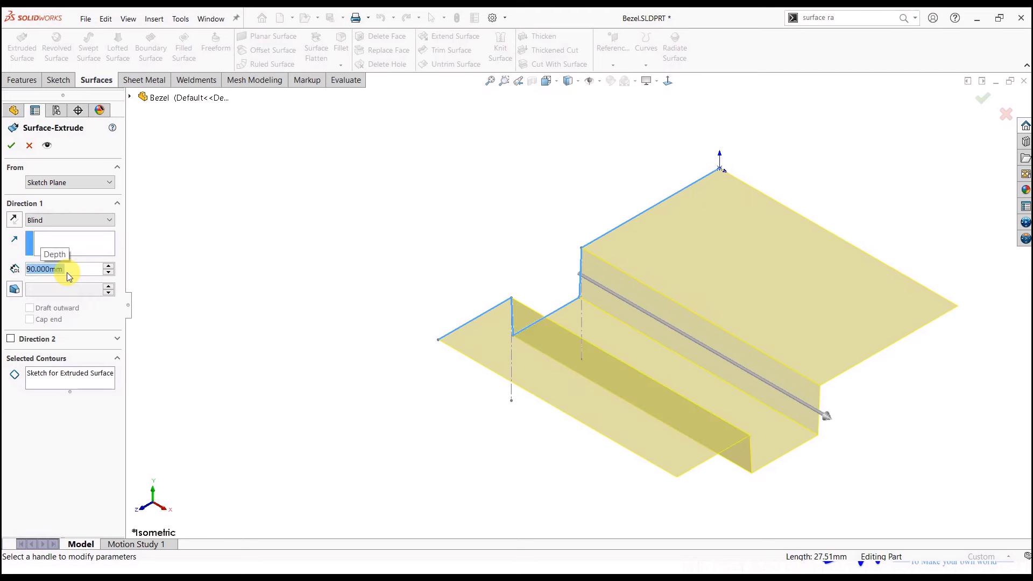
left_click(64, 218)
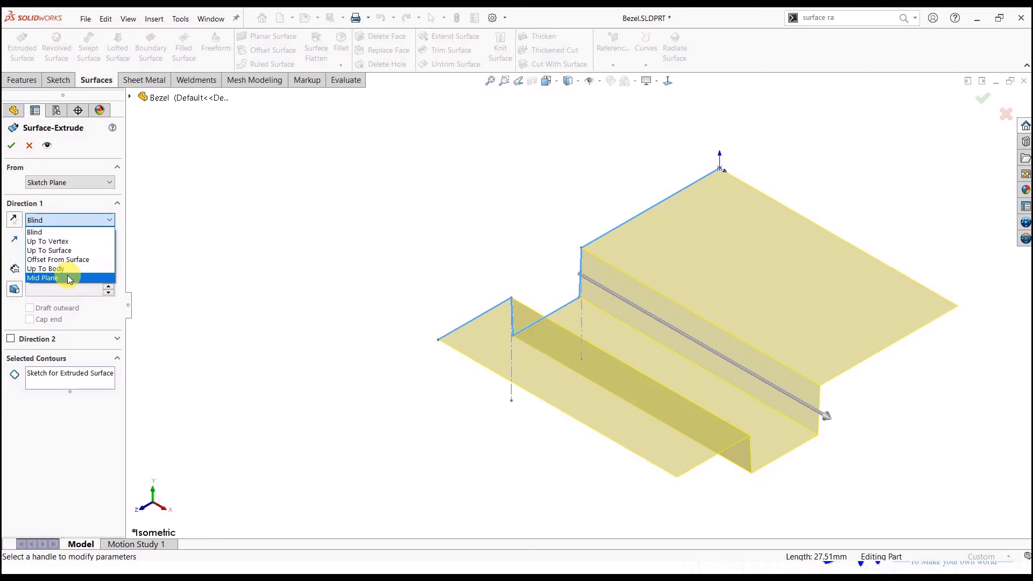
left_click(66, 276)
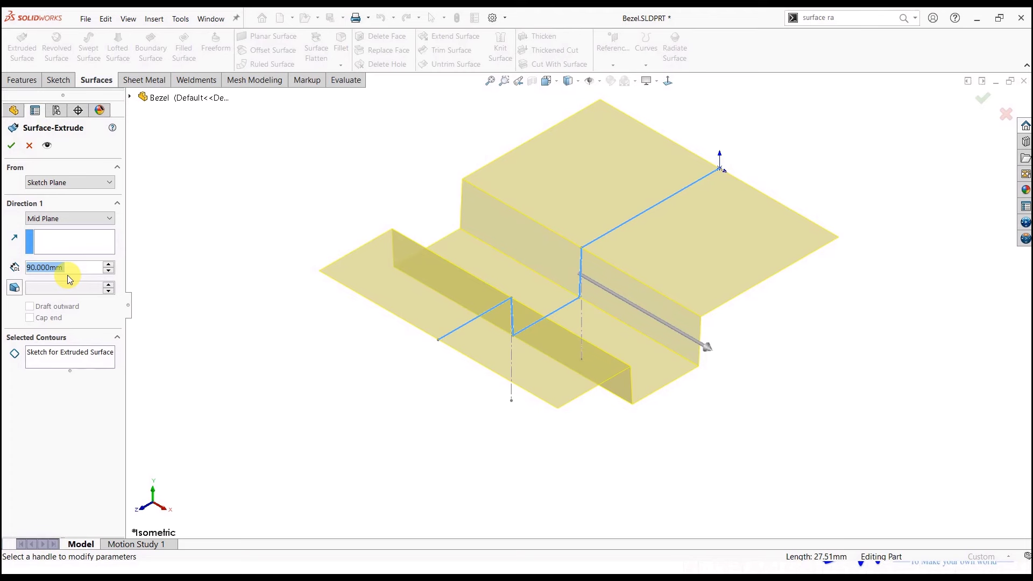
left_click(11, 145)
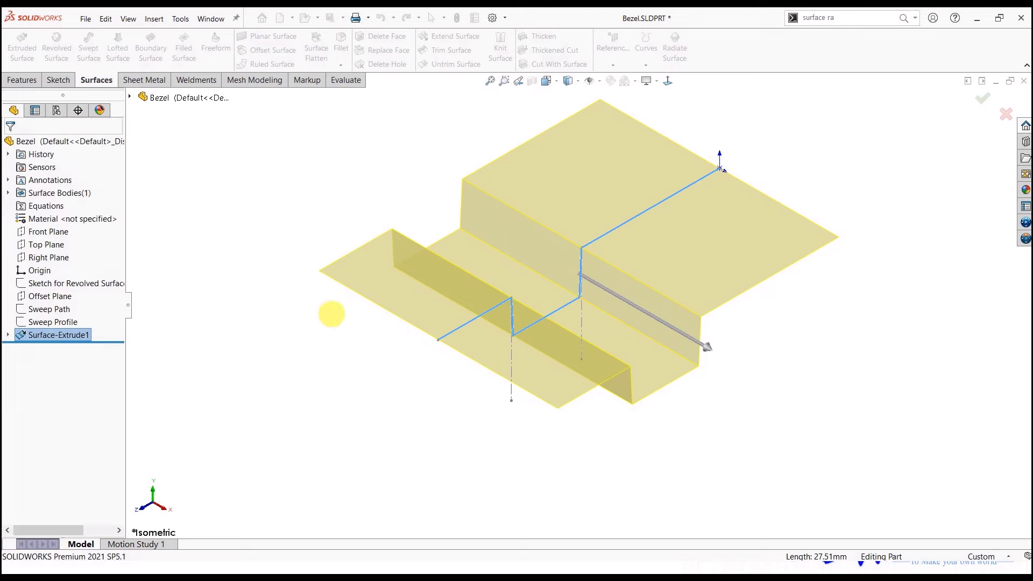
Create a revolved surface from the Sketch for Revolved Surface, turning 360 degrees about its vertical centerline through the origin
middle_click_drag(331, 313, 652, 341)
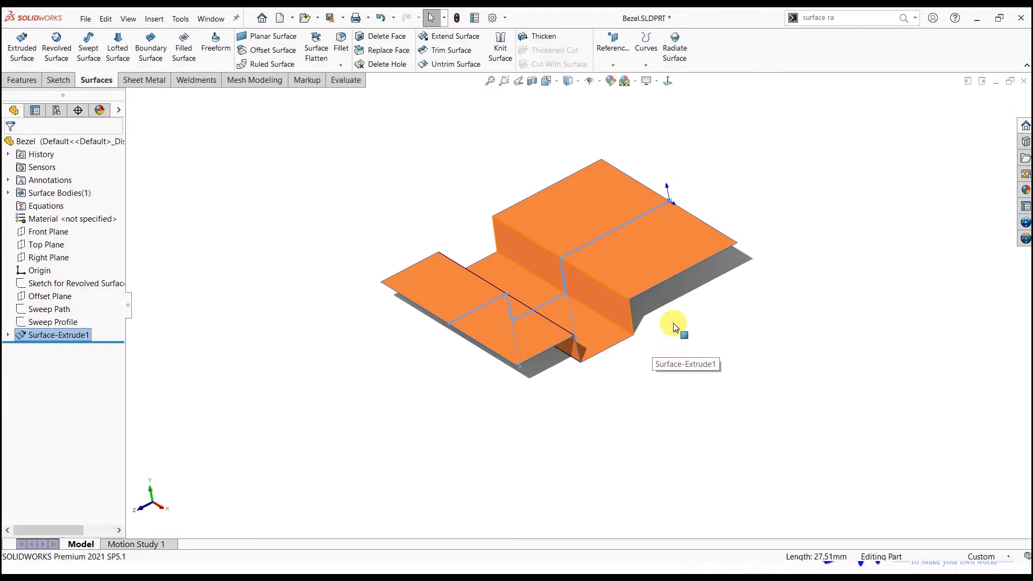
key("ctrl+7")
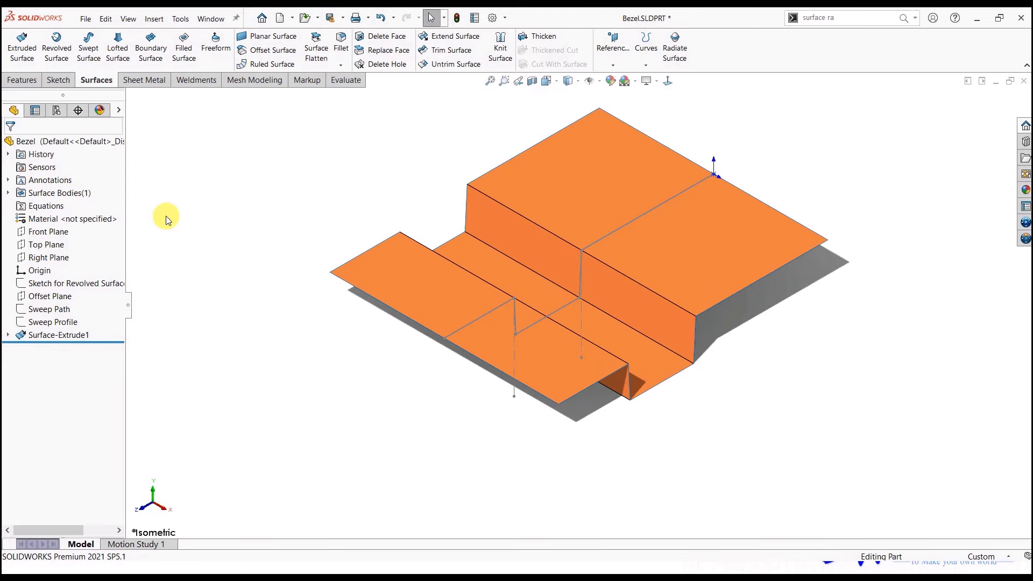
left_click(56, 42)
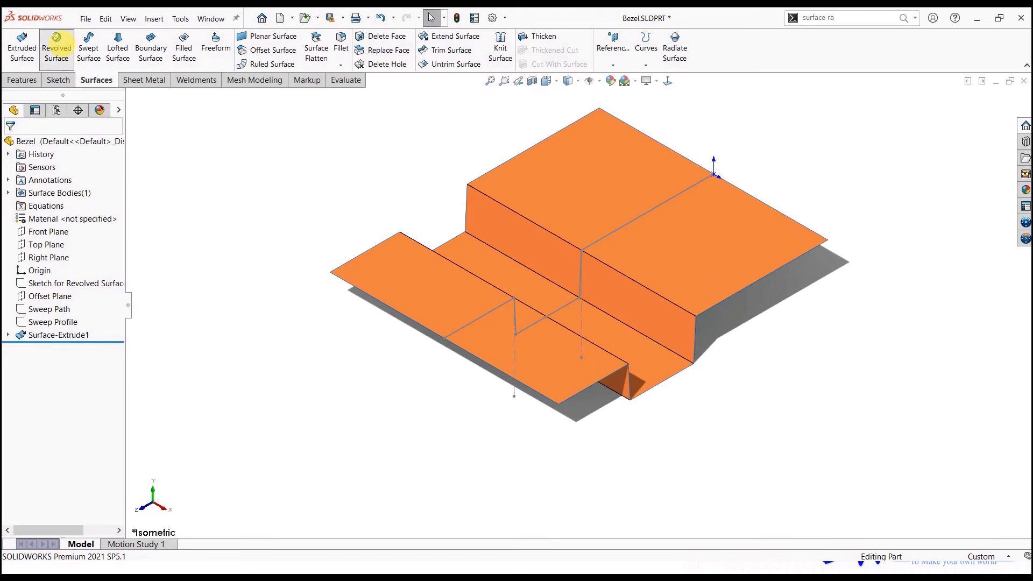
left_click(130, 97)
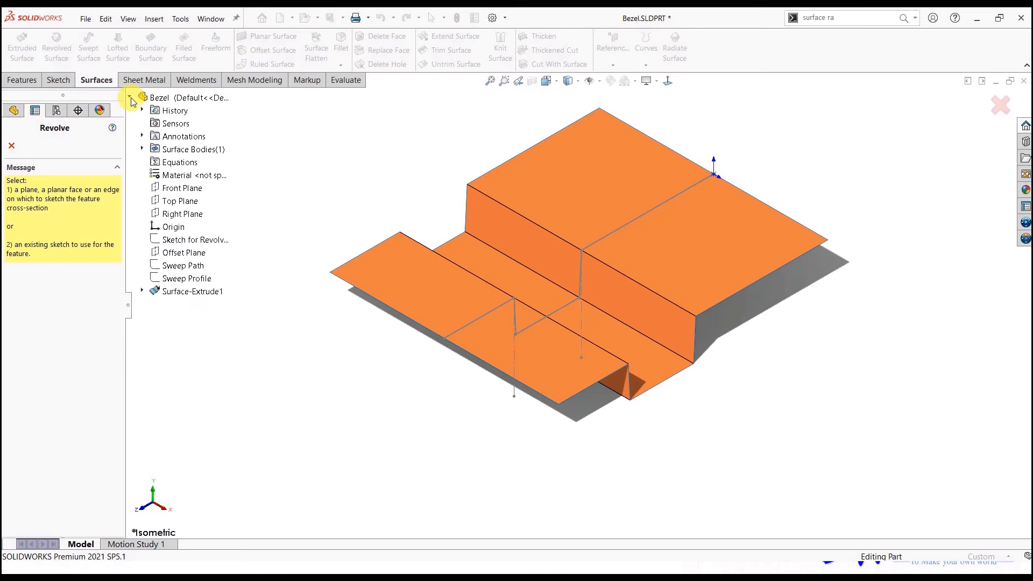
left_click(189, 240)
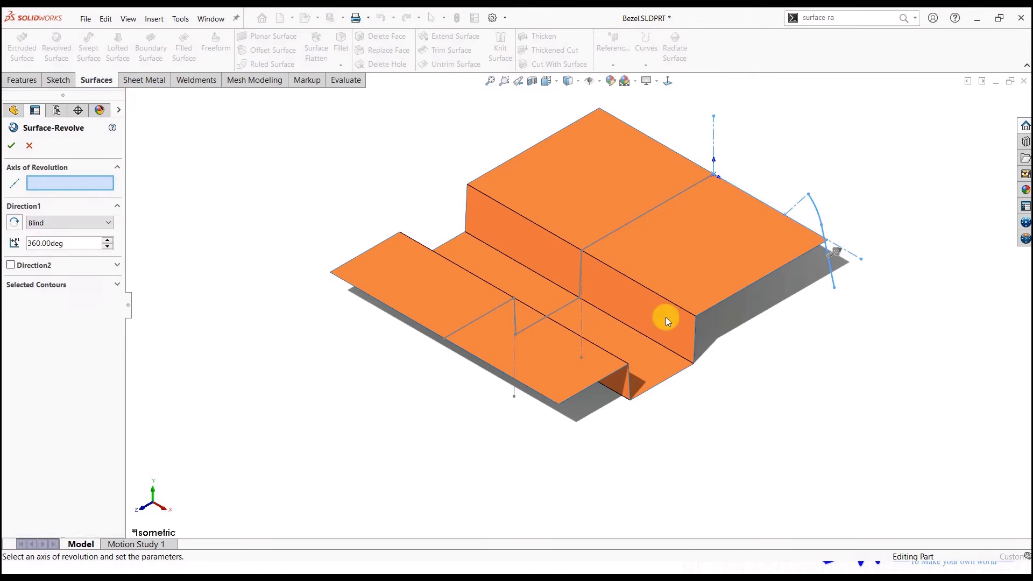
left_click(714, 142)
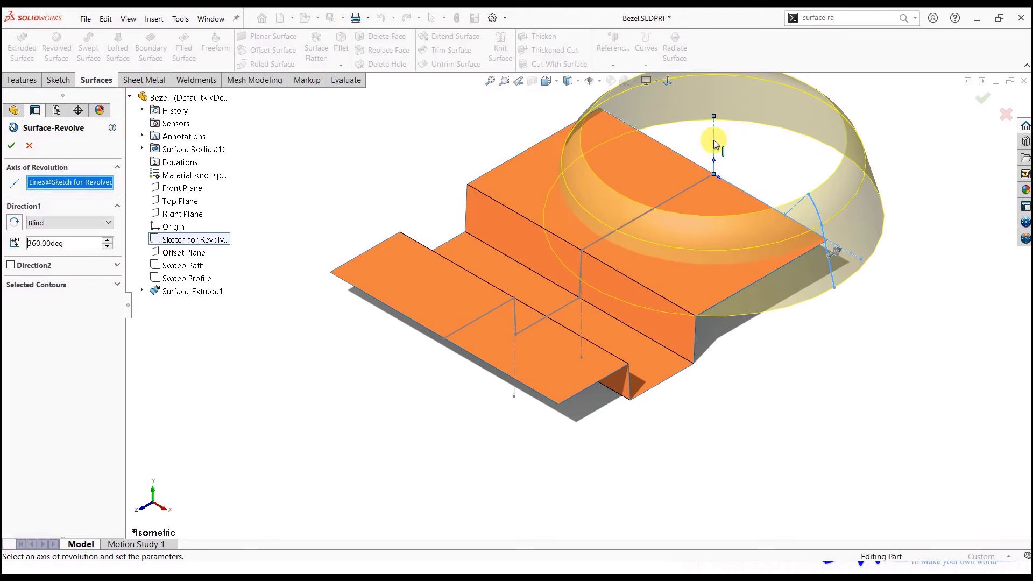
key("z")
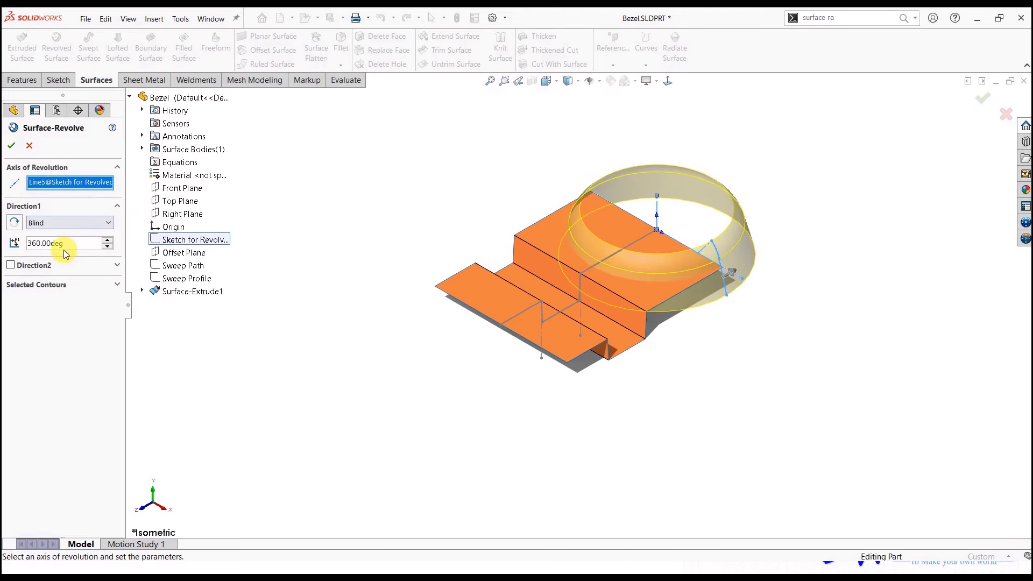
left_click(10, 146)
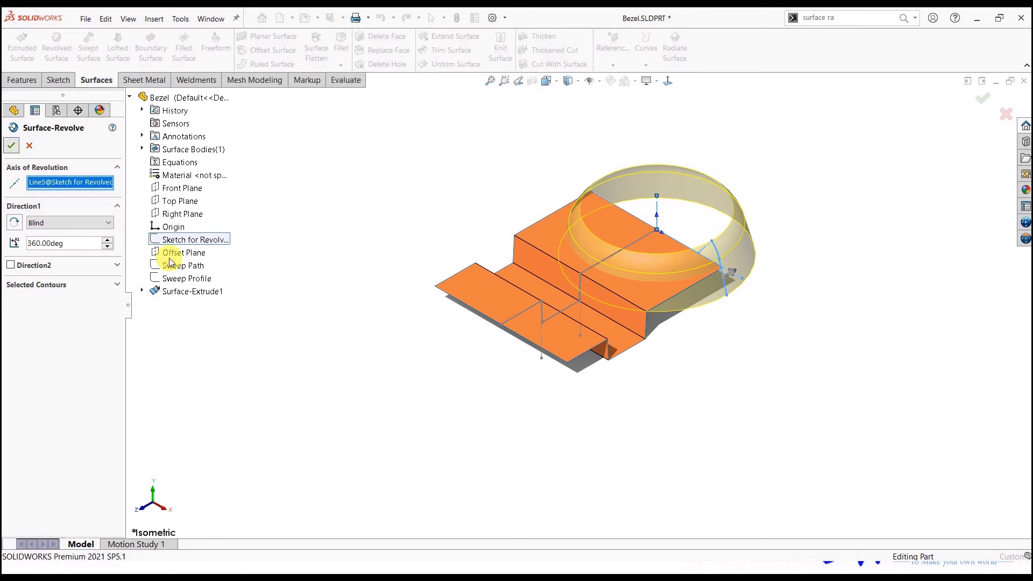
Review the FeatureManager hide/show tree item settings in the system options, including the choices for Annotations, and leave without saving
middle_click_drag(168, 258, 330, 357)
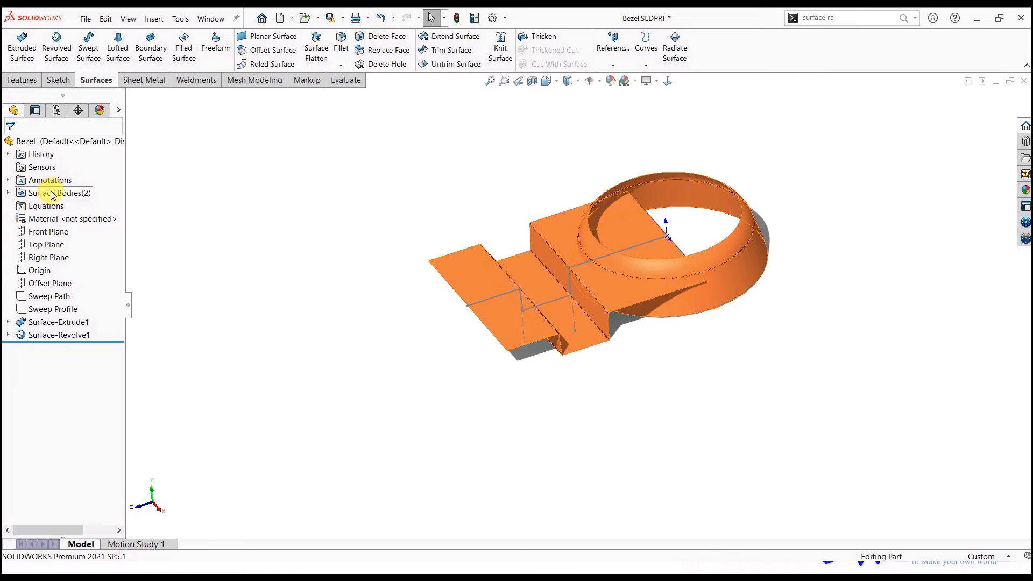
left_click(492, 17)
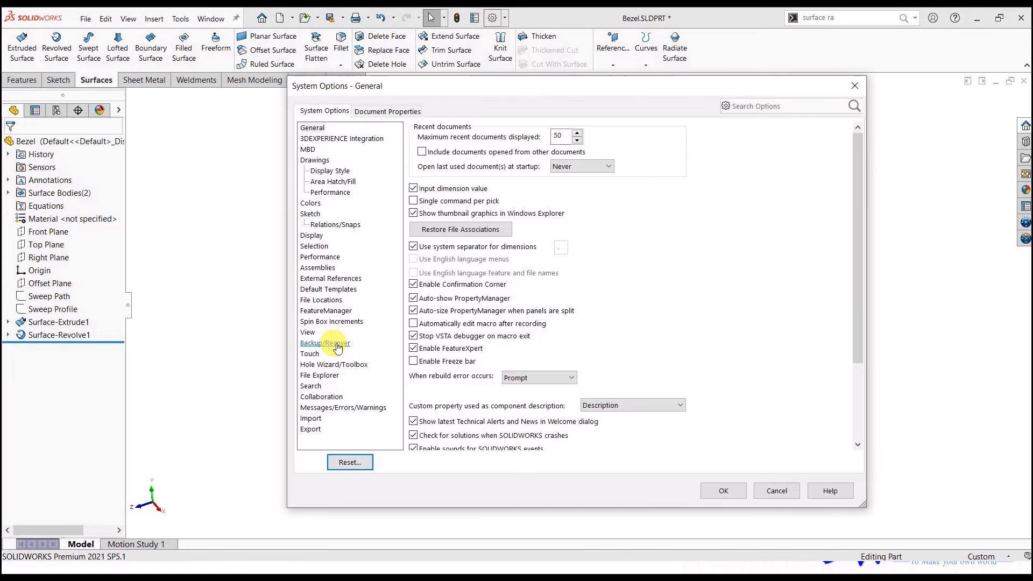
left_click(328, 311)
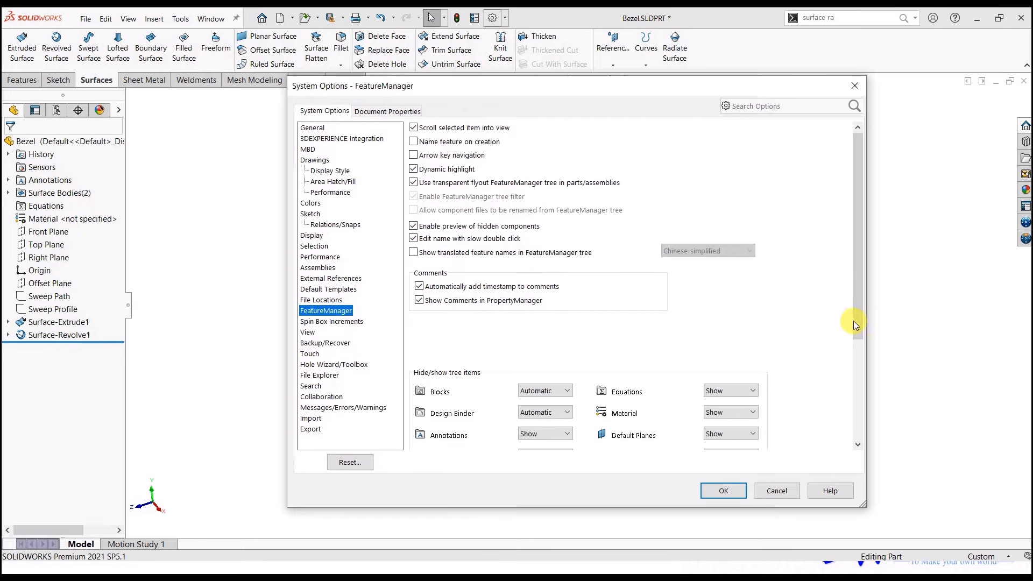
left_click_drag(854, 321, 859, 439)
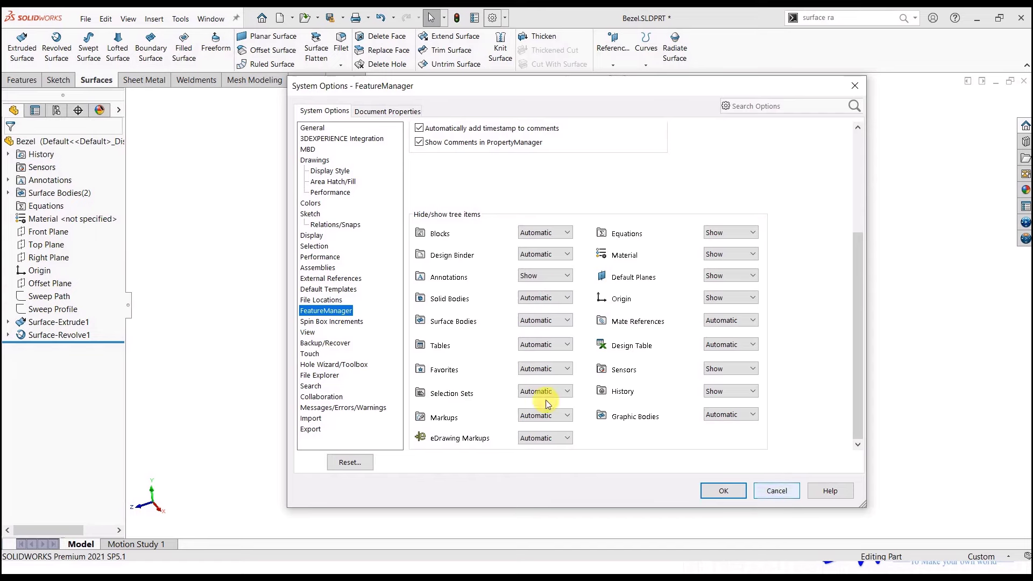
left_click(549, 277)
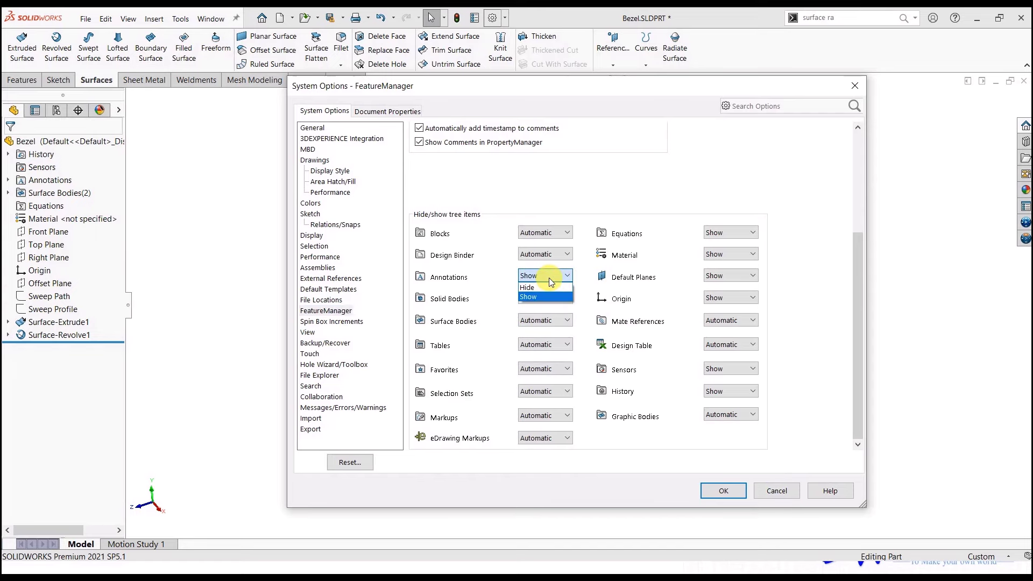
left_click(782, 491)
left_click(782, 492)
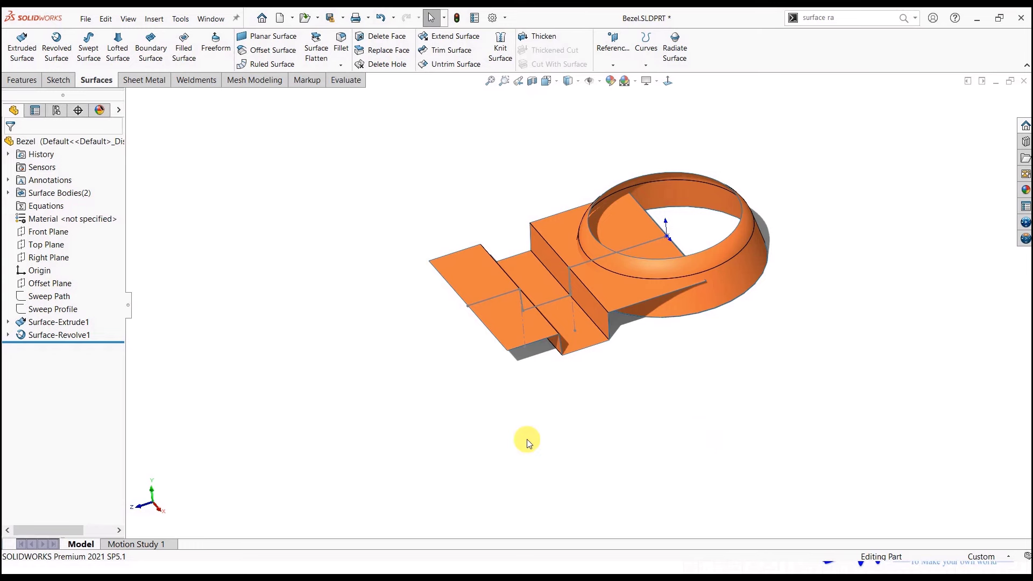
Create a swept surface using the Sweep Profile sketch as profile and the Sweep Path sketch as path
left_click(87, 60)
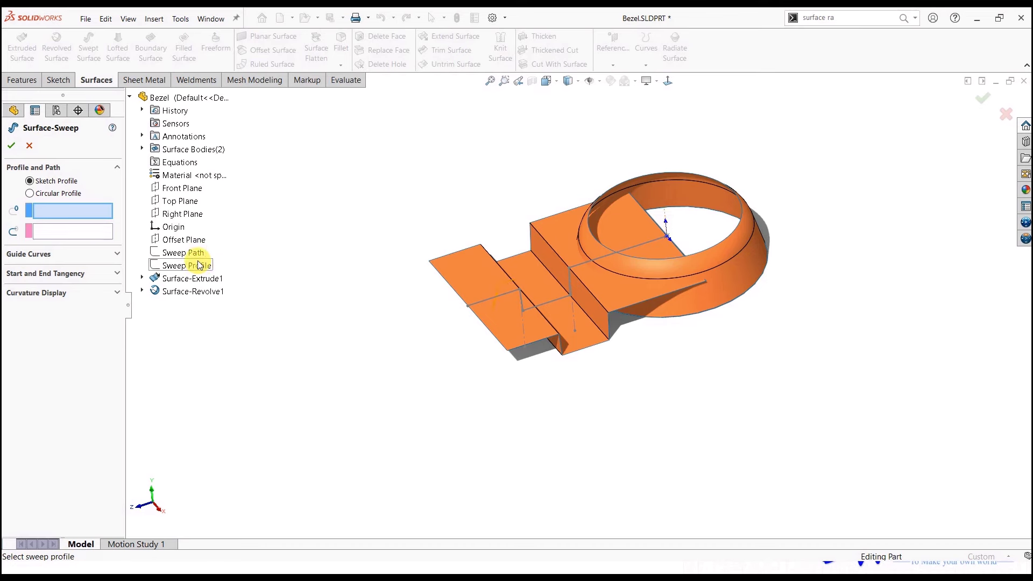
left_click(199, 266)
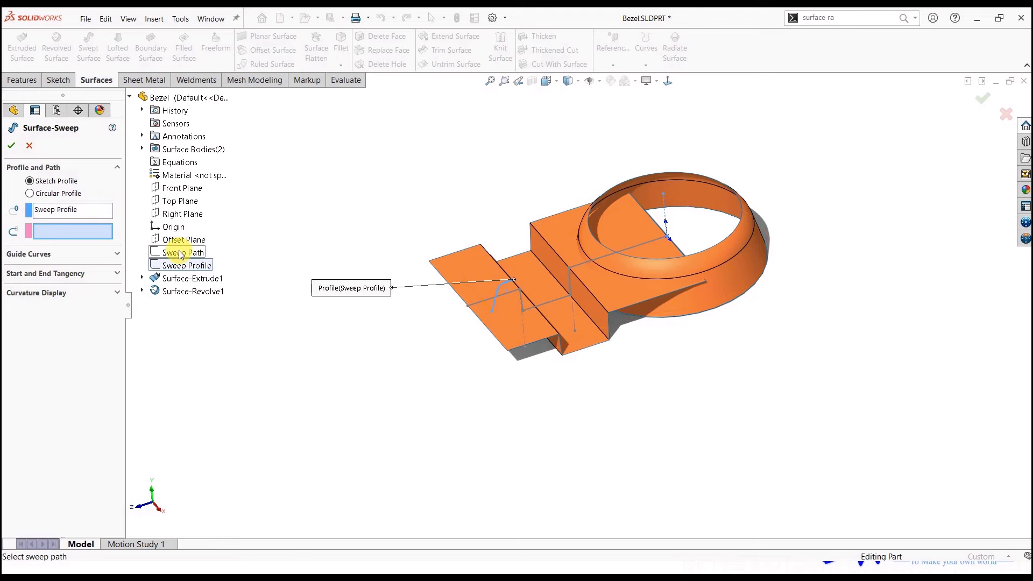
left_click(183, 252)
mouse_move(374, 324)
middle_mouse_down()
mouse_move(369, 295)
mouse_move(381, 315)
middle_mouse_up()
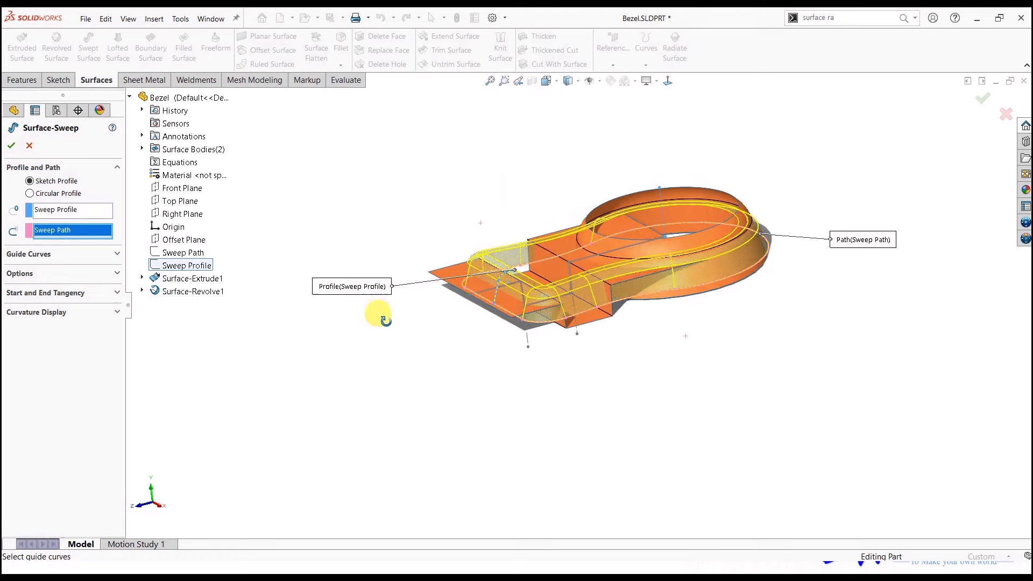
scroll(629, 310, "down", 3)
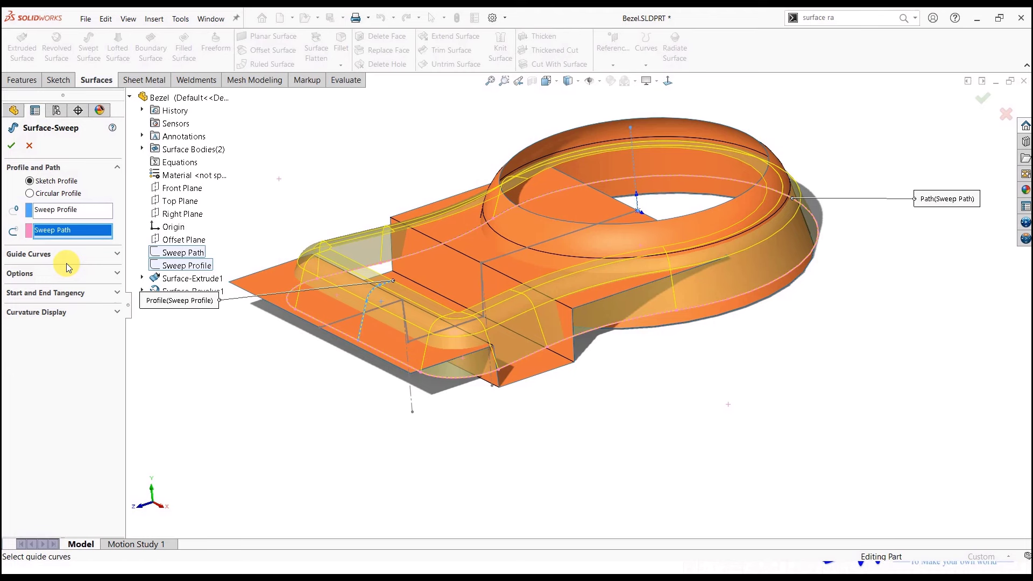
left_click(10, 145)
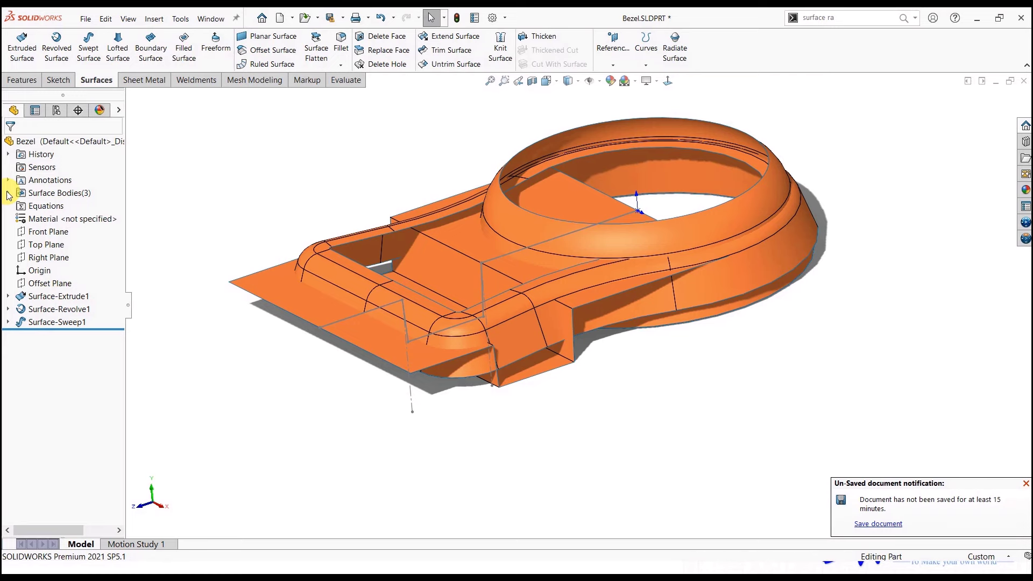
Dismiss the unsaved document notification and turn off the save reminder in the Backup/Recover system options
left_click(1026, 483)
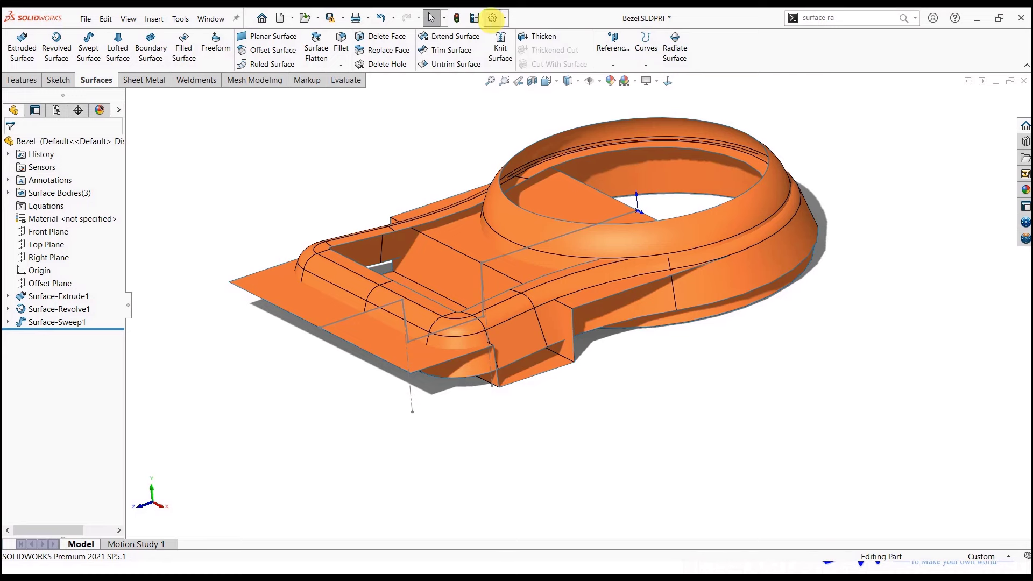
left_click(492, 17)
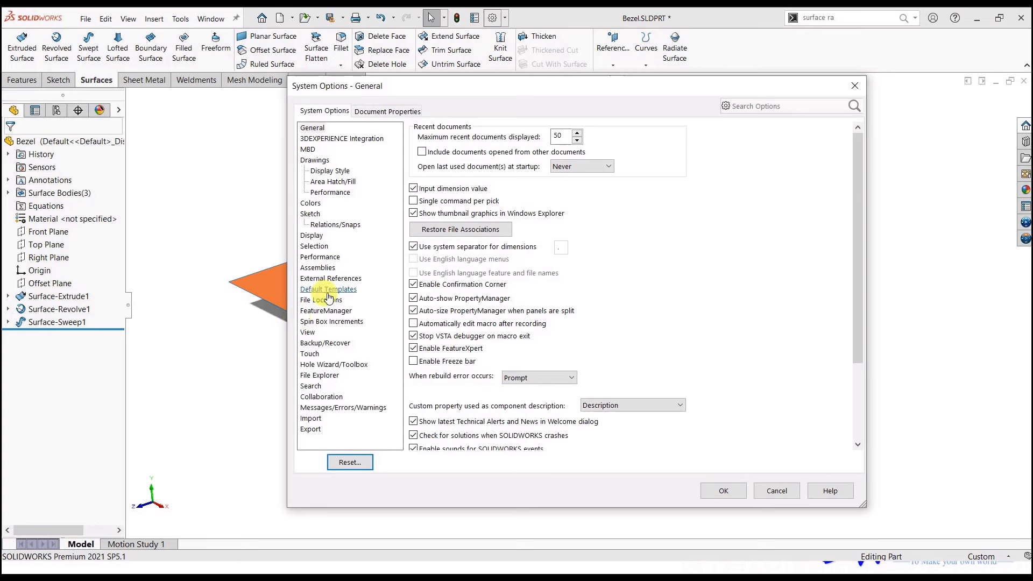
left_click(325, 342)
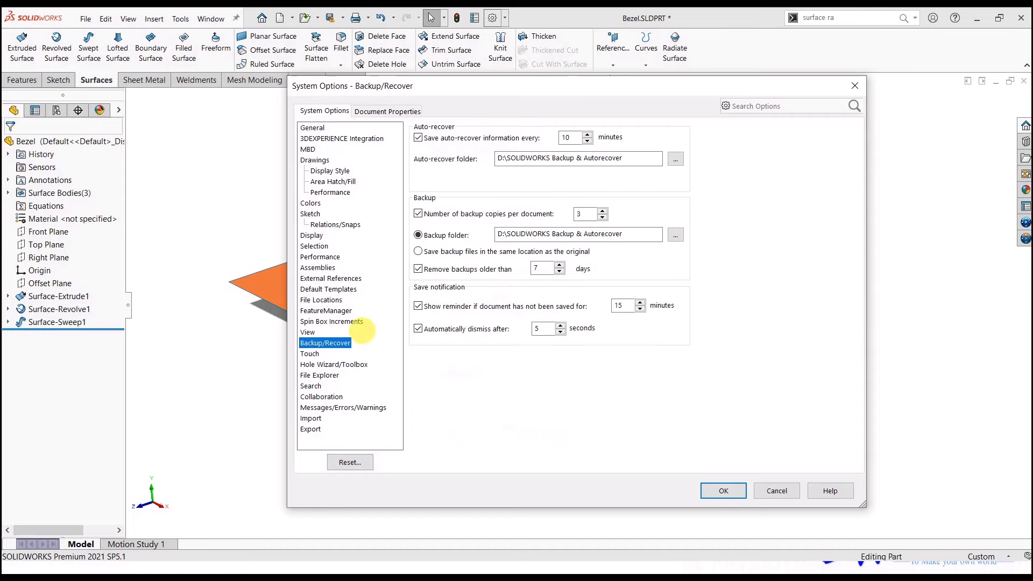
left_click(417, 306)
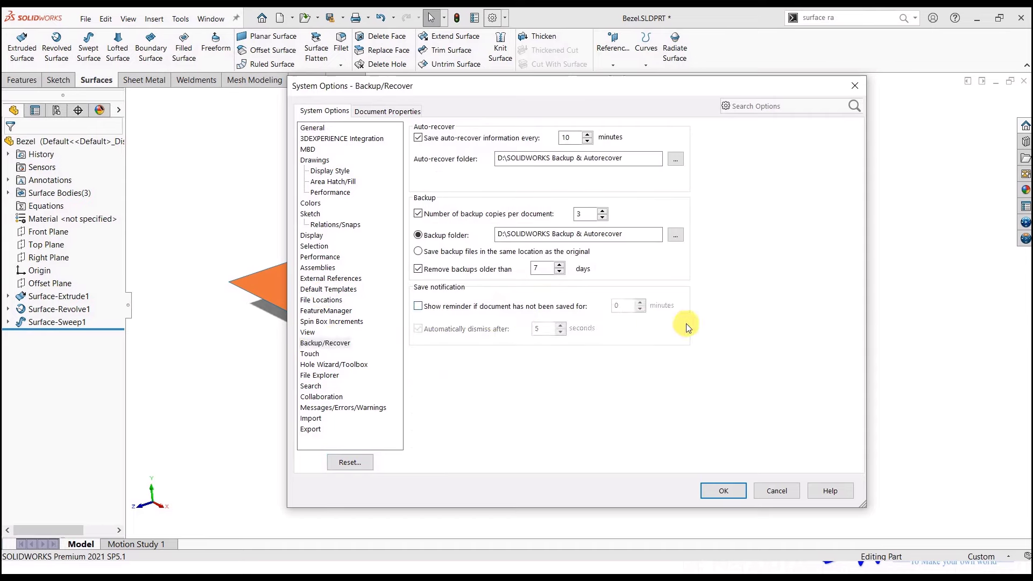
left_click(722, 490)
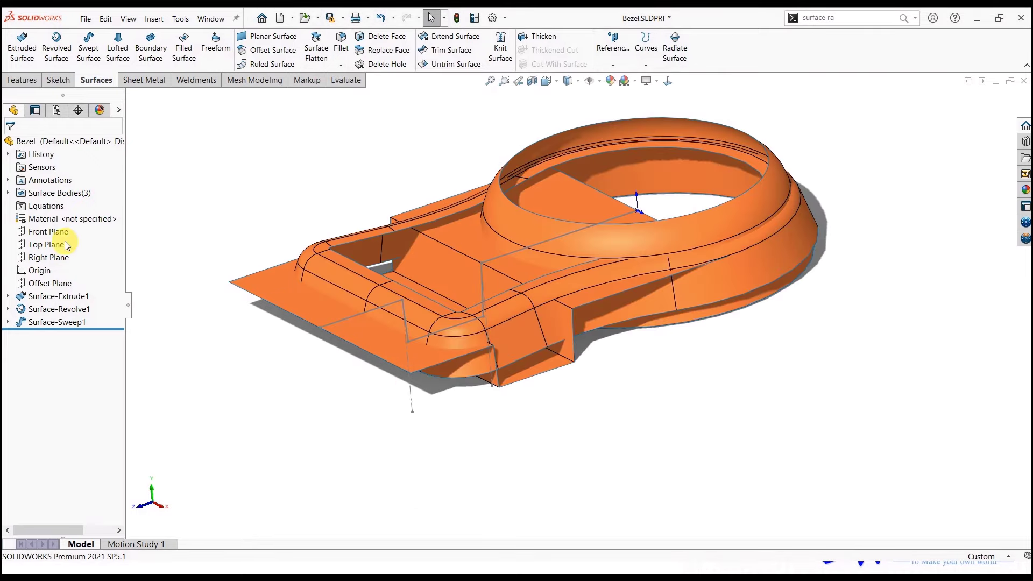
Start a sketch on the Front Plane and draw a vertical midpoint centerline centred on the origin
left_click(50, 231)
left_click(63, 215)
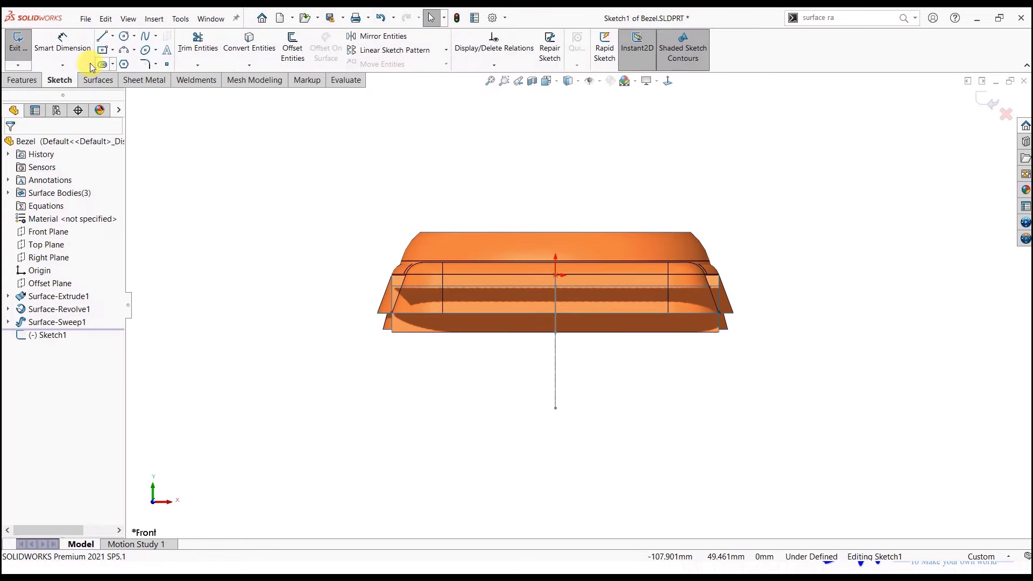
left_click(113, 36)
left_click(121, 65)
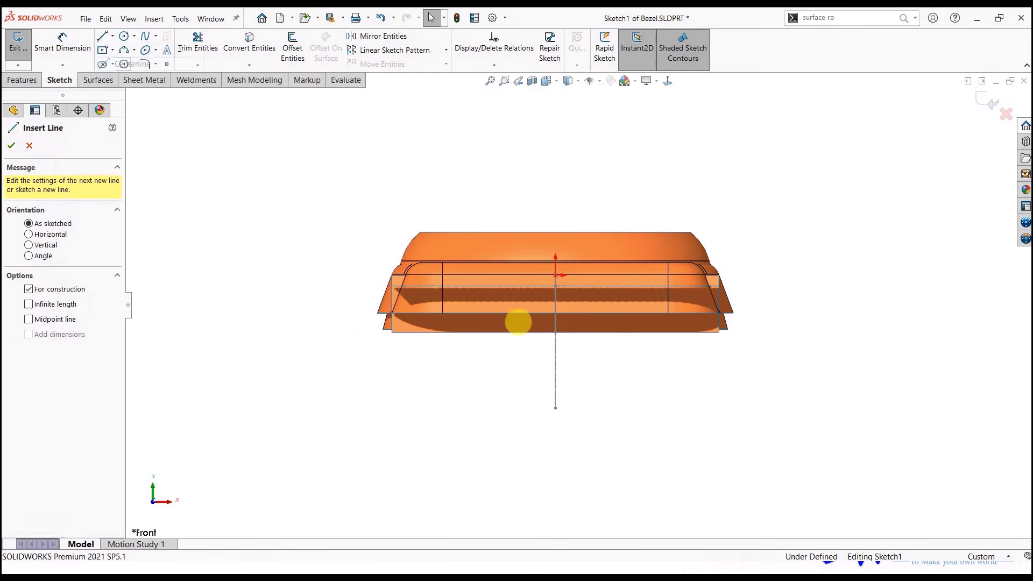
left_click(54, 319)
left_click(556, 275)
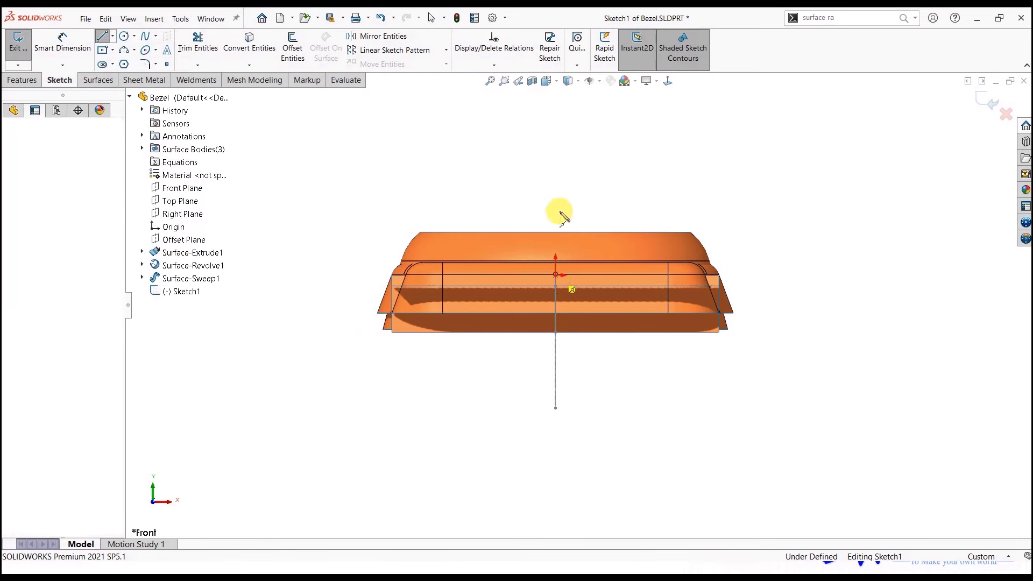
left_click(556, 170)
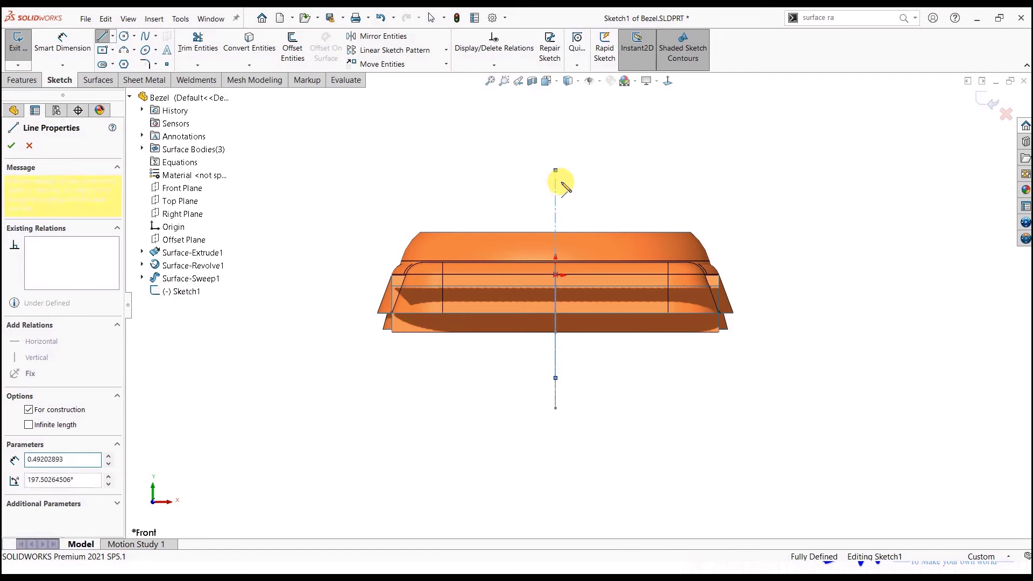
Turn on Dynamic Mirror Entities about the vertical centerline
key("Escape")
triple_click(850, 27)
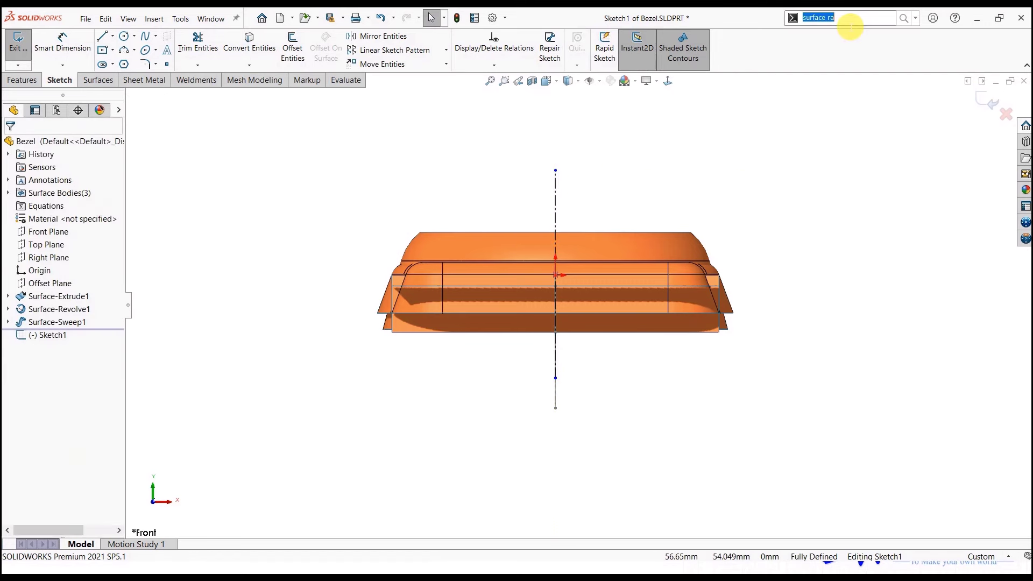
type("mirr")
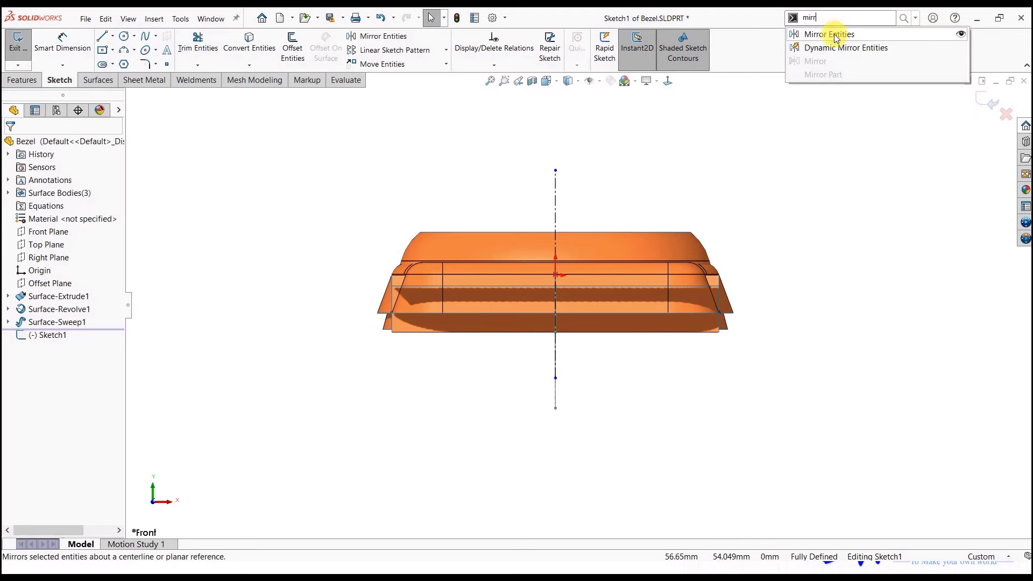
left_click(833, 54)
left_click(556, 208)
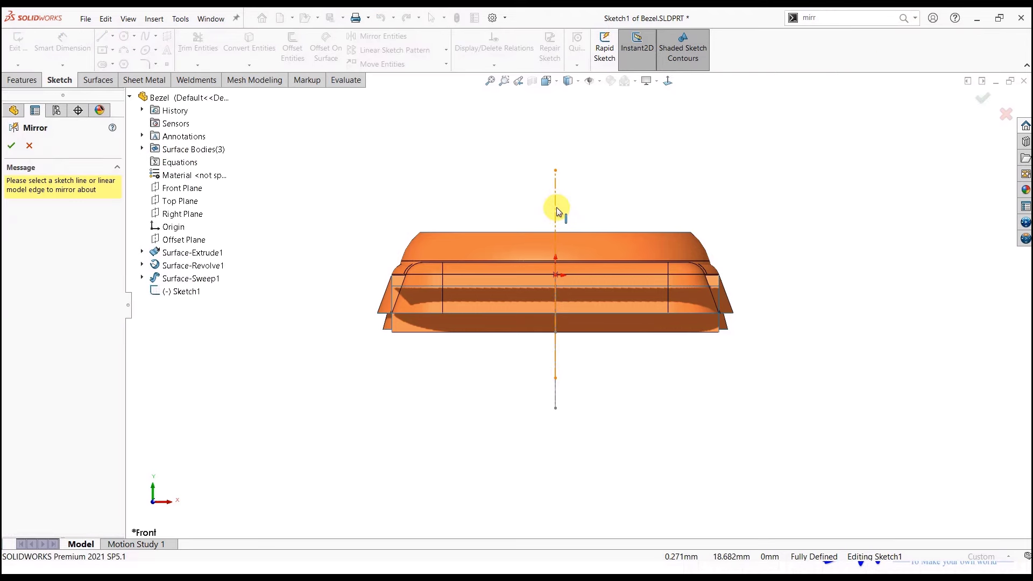
Sketch a slanted line about 52 mm long across the surfaces' left side, mirrored dynamically about the centerline
left_click(102, 36)
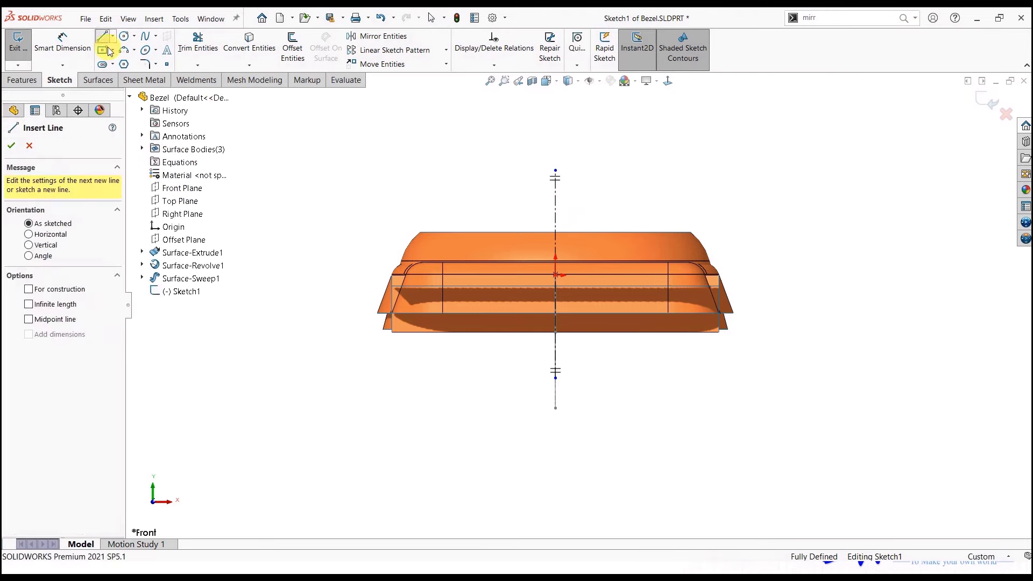
left_click(414, 187)
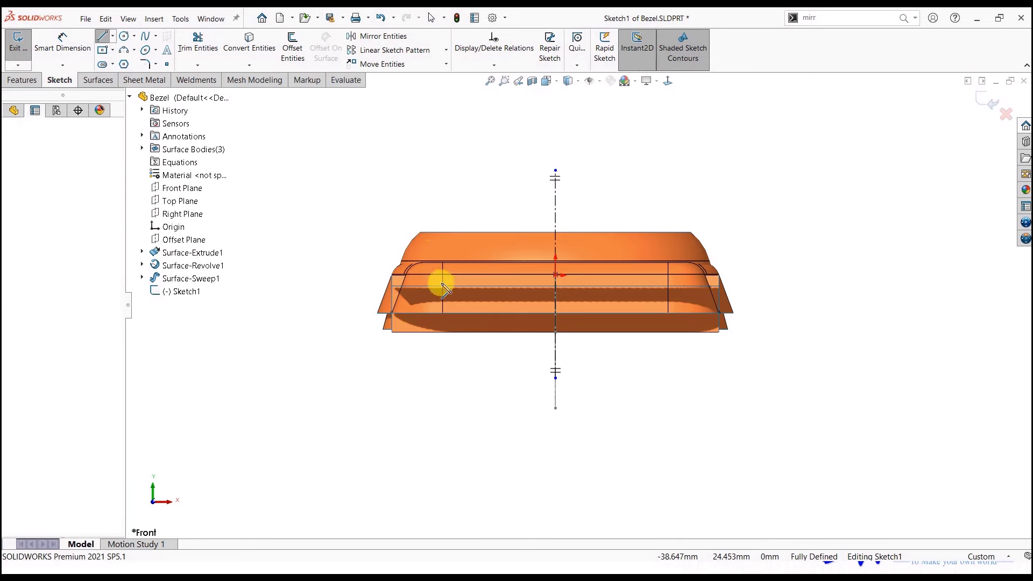
left_click(469, 368)
key("Escape")
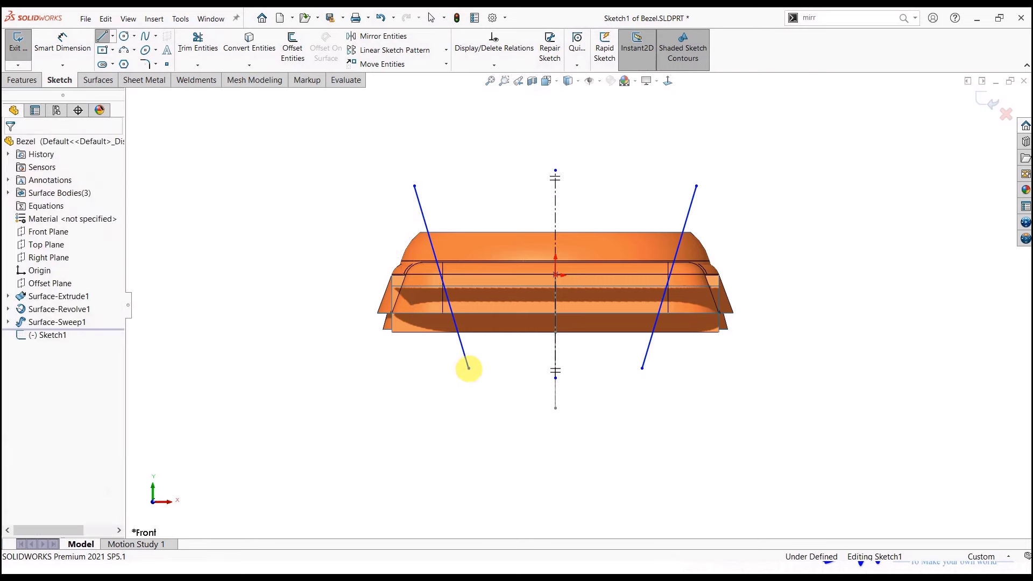
Dimension the angle between the two mirrored slanted lines as 6 degrees
left_click(60, 43)
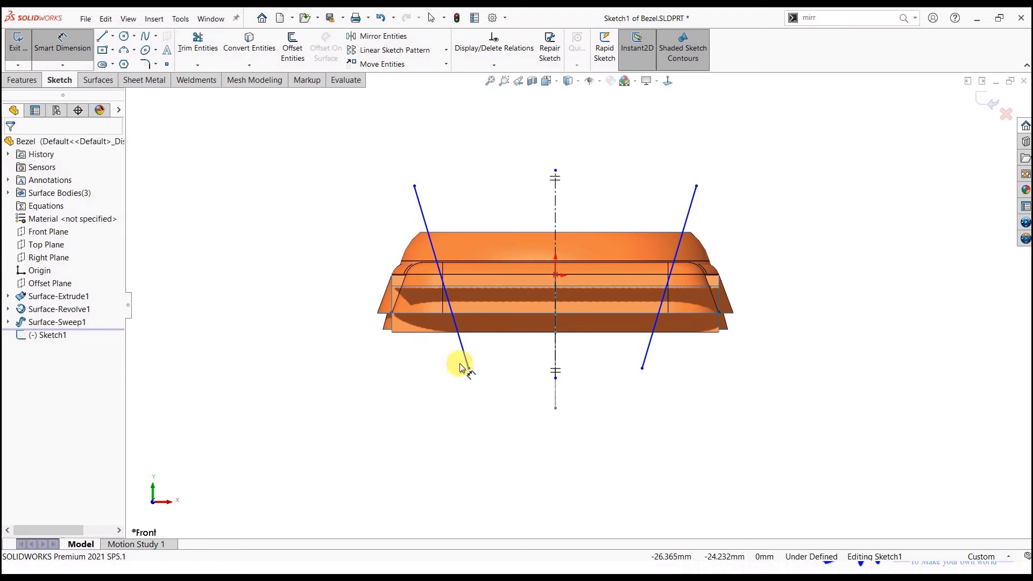
left_click(435, 257)
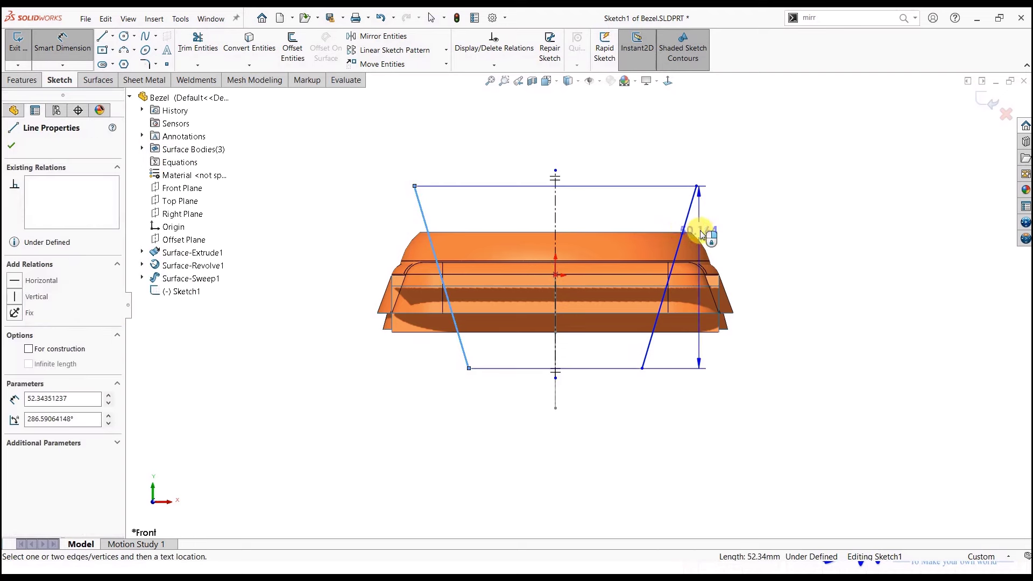
left_click(677, 240)
left_click(598, 229)
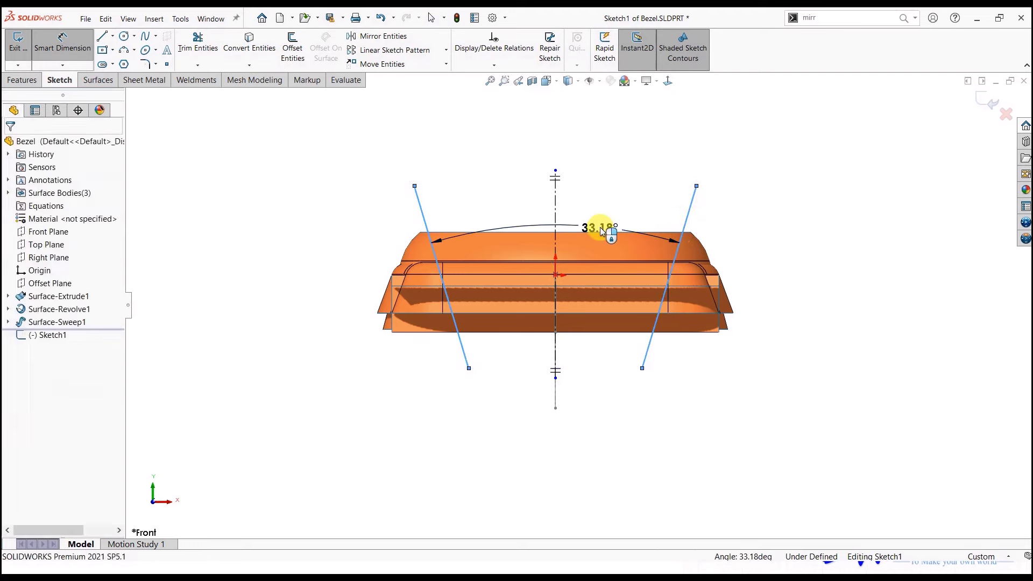
type("6deg")
key("Return")
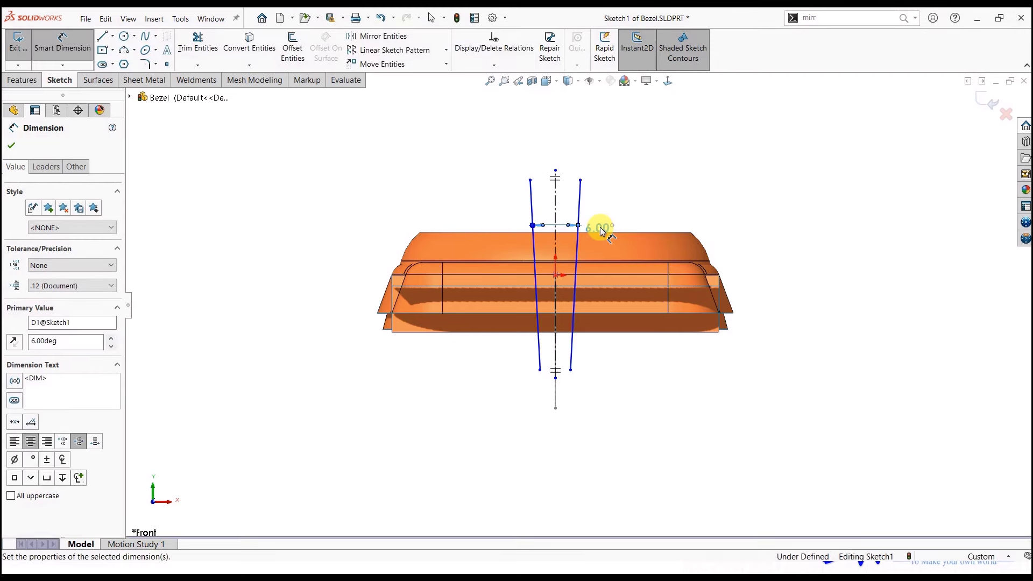
left_click(631, 220)
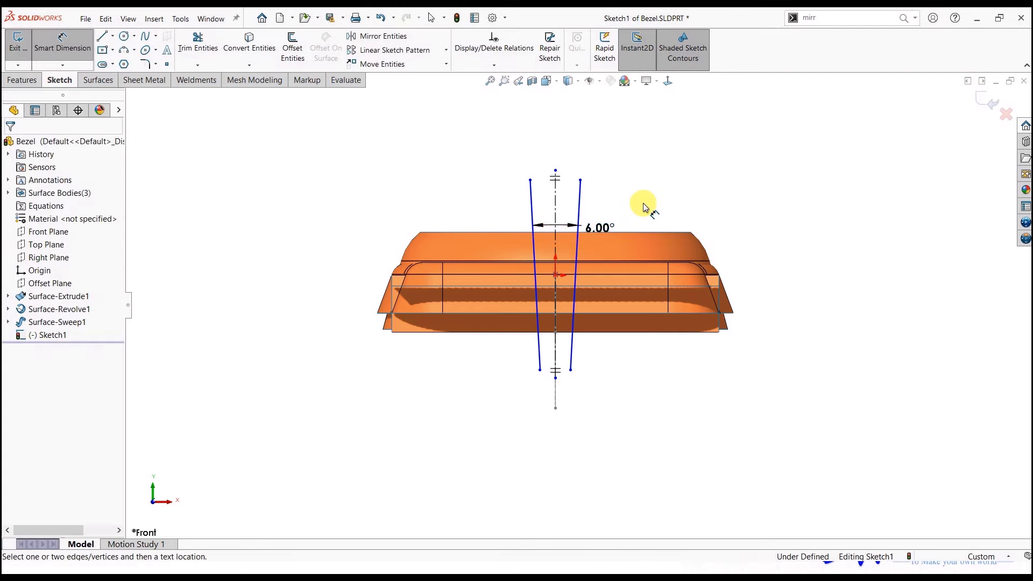
Try dimensioning the distance between the slanted lines' lower endpoints as 60 mm, and delete that dimension
left_click(571, 370)
left_click(540, 370)
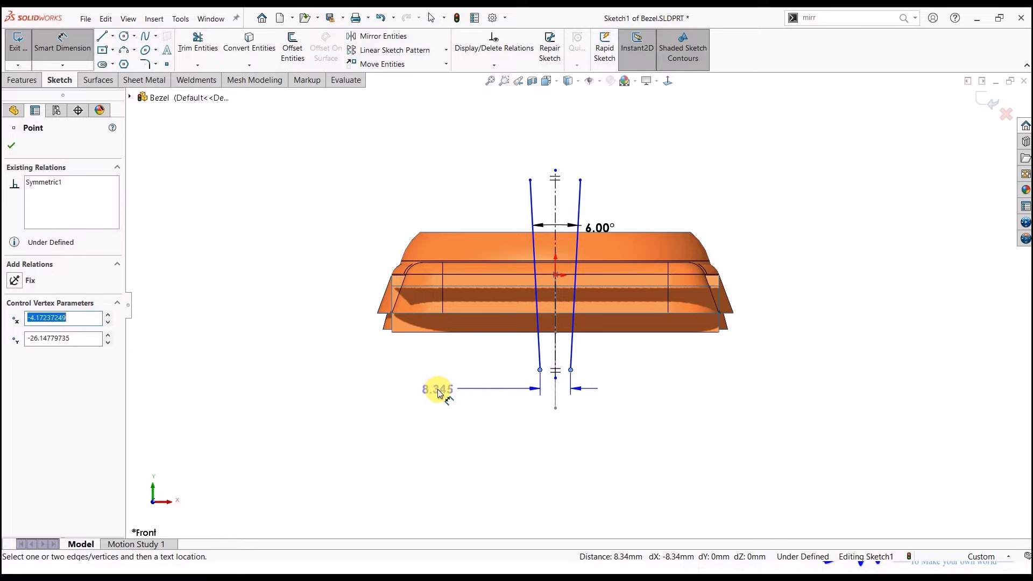
left_click(438, 369)
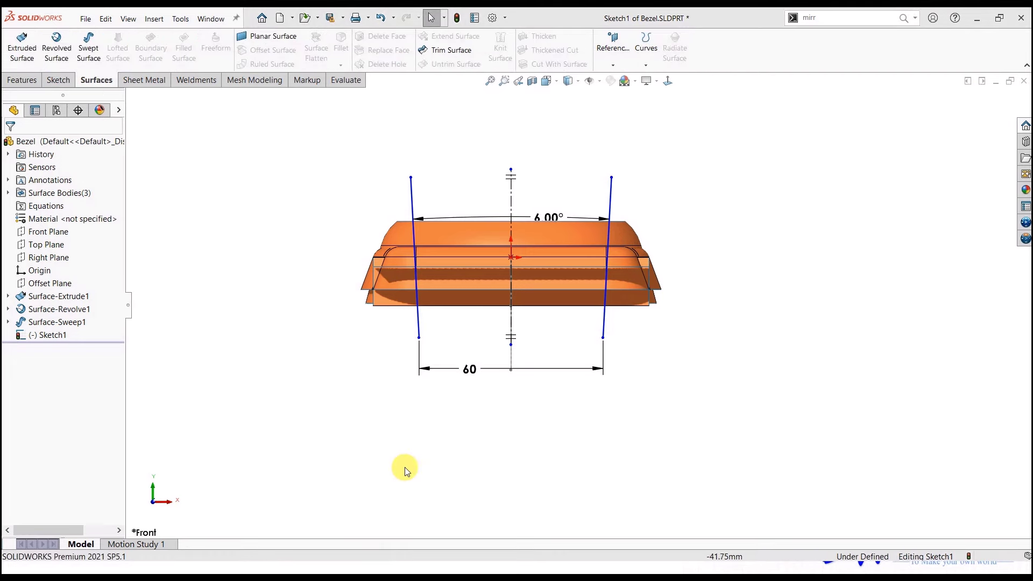
left_click(467, 369)
key("Delete")
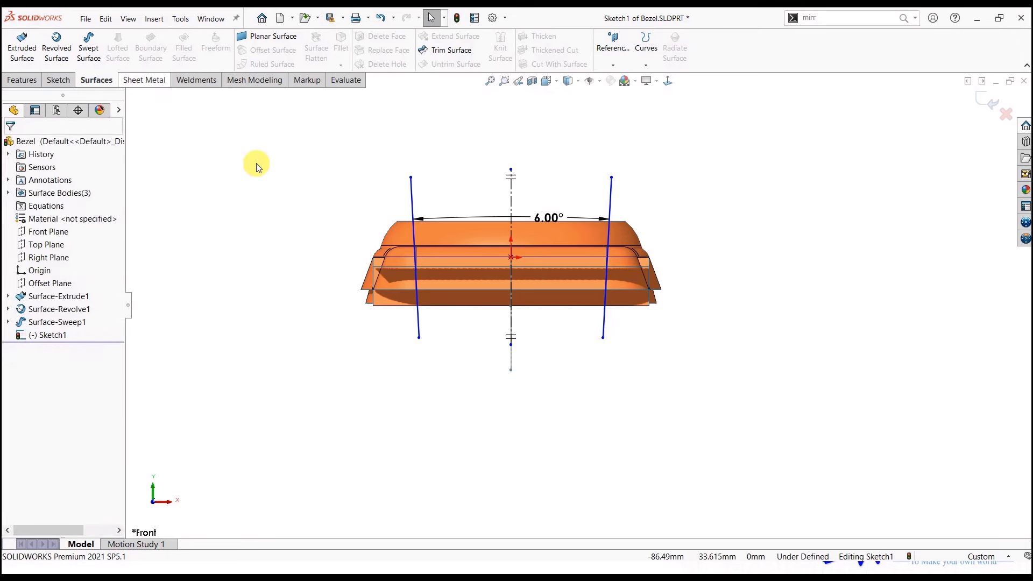
Place a sketch point where the left slanted line crosses the lowest horizontal edge, mirrored onto the right line
left_click(59, 80)
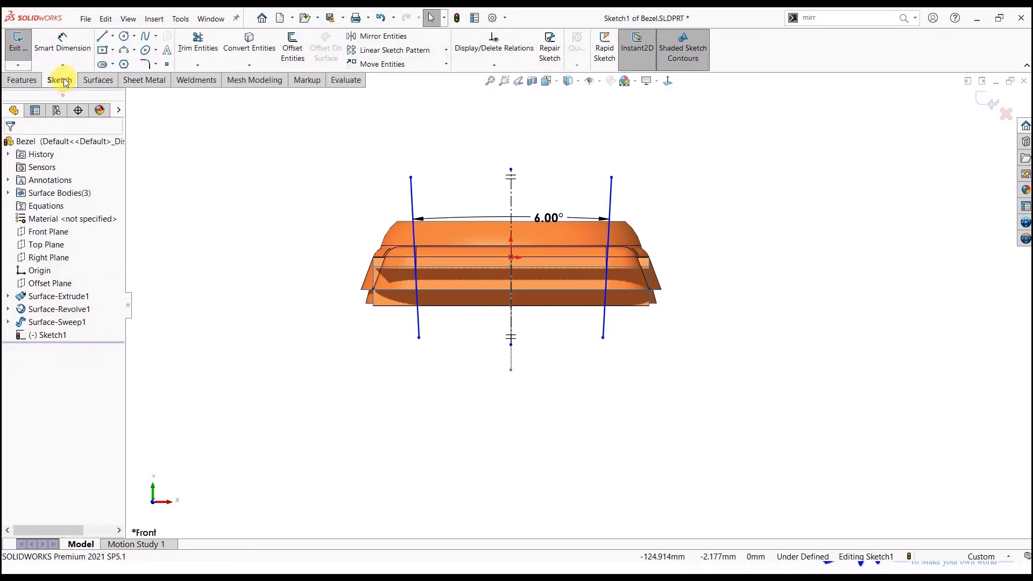
left_click(166, 64)
scroll(425, 301, "down", 3)
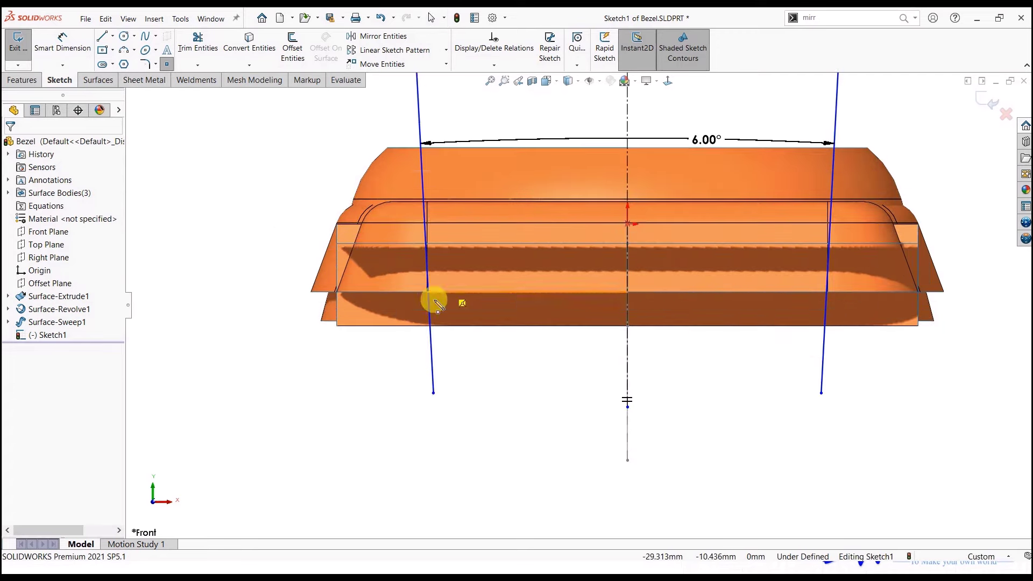
left_click(433, 327)
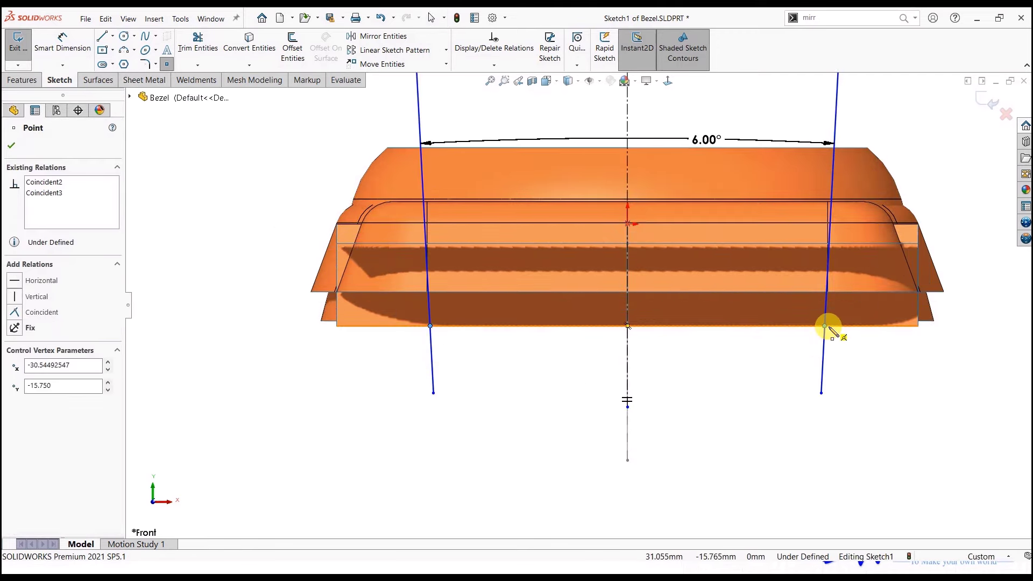
key("Escape")
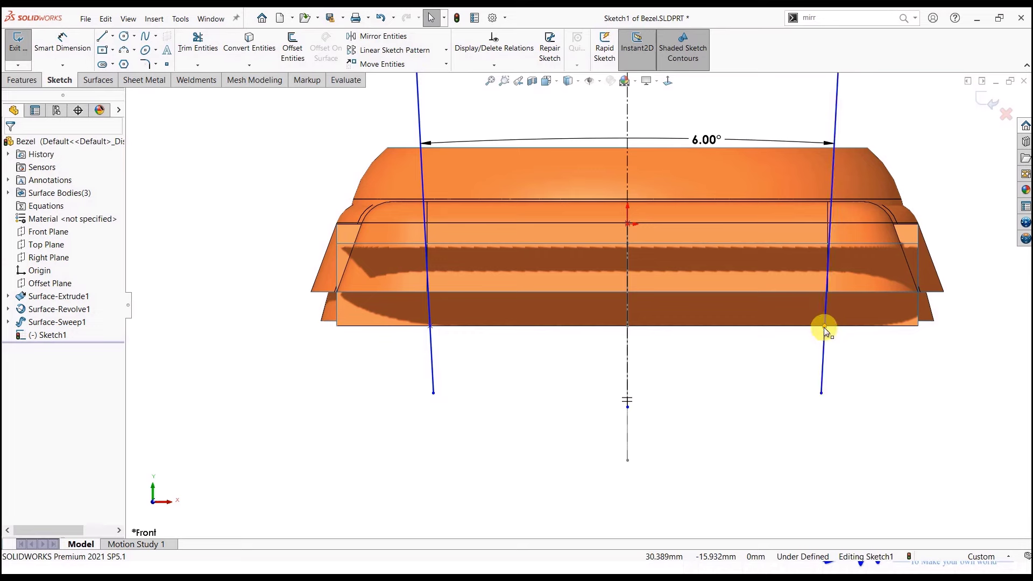
Dimension the distance between the two mirrored sketch points as 65 mm and exit the sketch
left_click(62, 43)
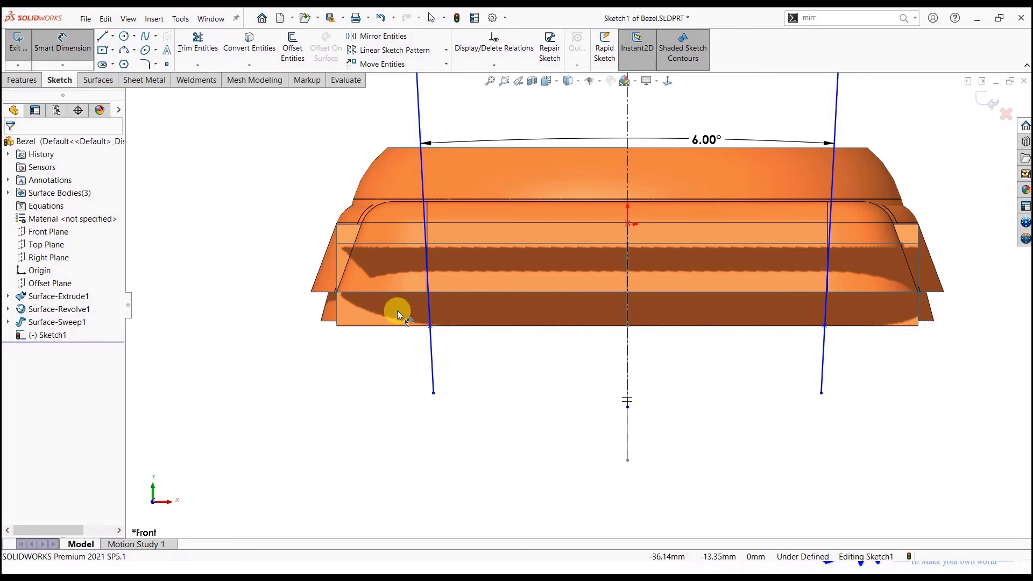
left_click(431, 327)
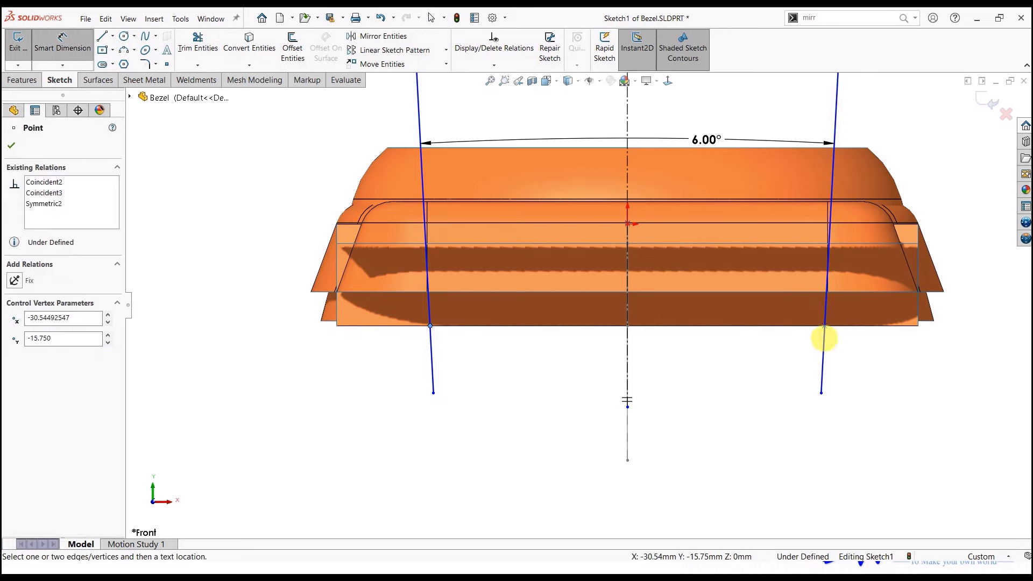
left_click(824, 327)
left_click(683, 375)
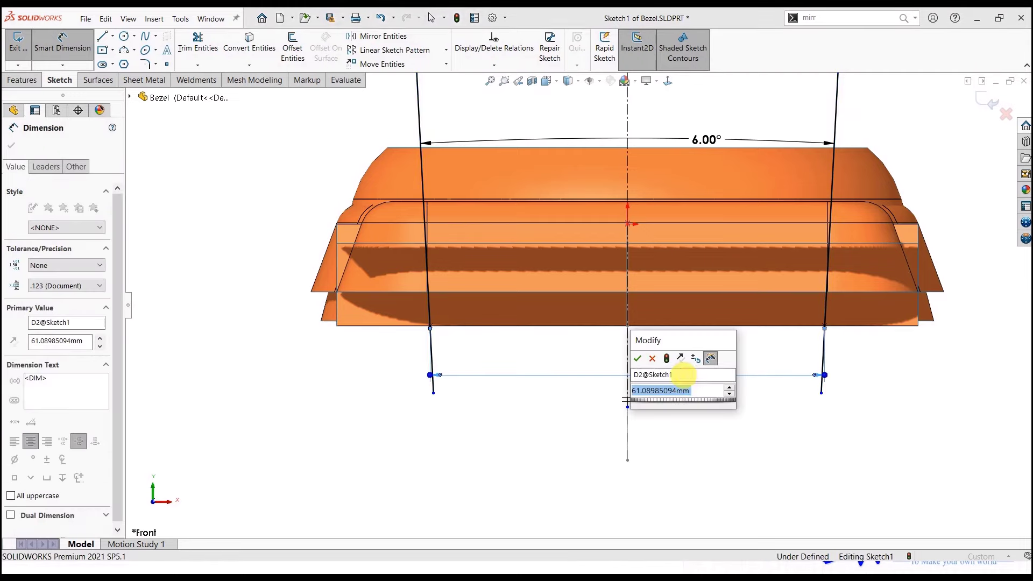
type("65")
key("Return")
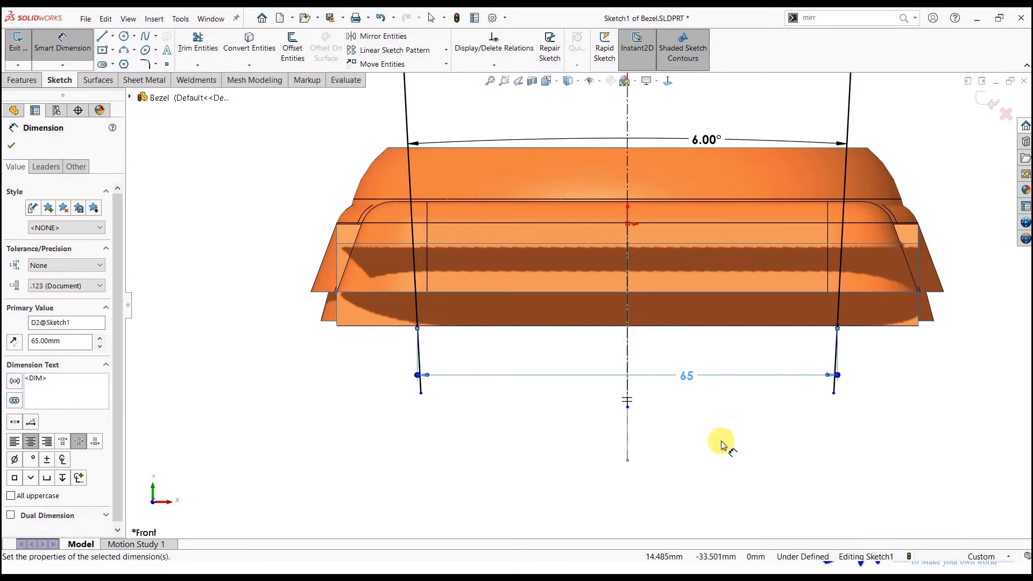
left_click(721, 446)
scroll(691, 382, "up", 3)
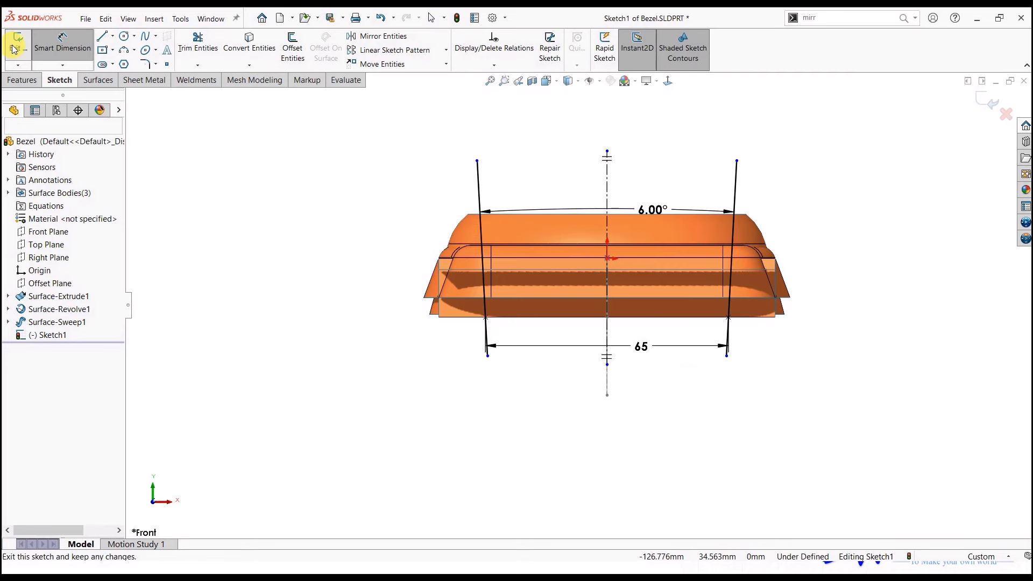
left_click(15, 49)
Extrude the two slanted lines as surfaces with the Up To Vertex end condition, ending at the flat surface's outer front corner
left_click(95, 80)
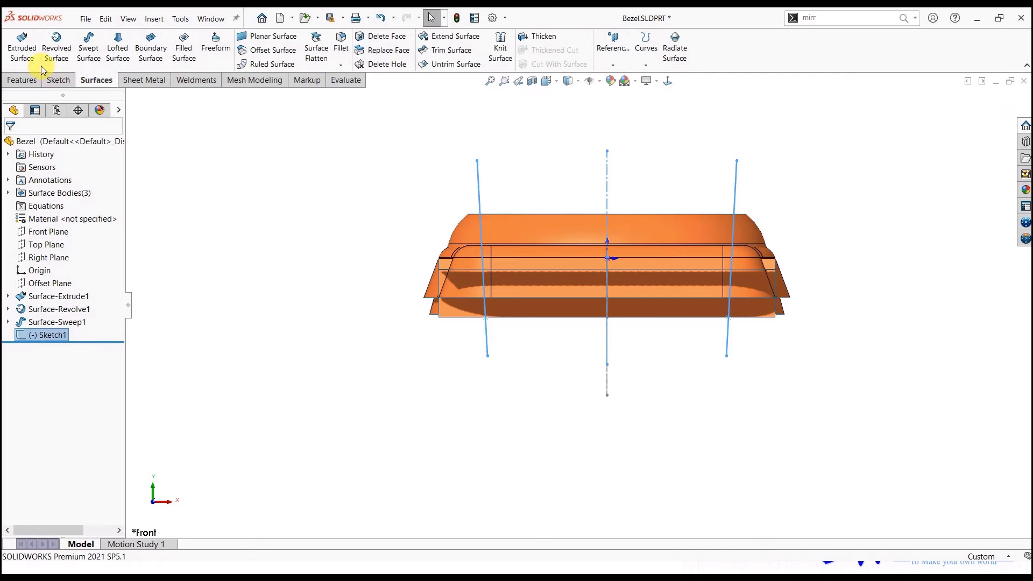
left_click(28, 54)
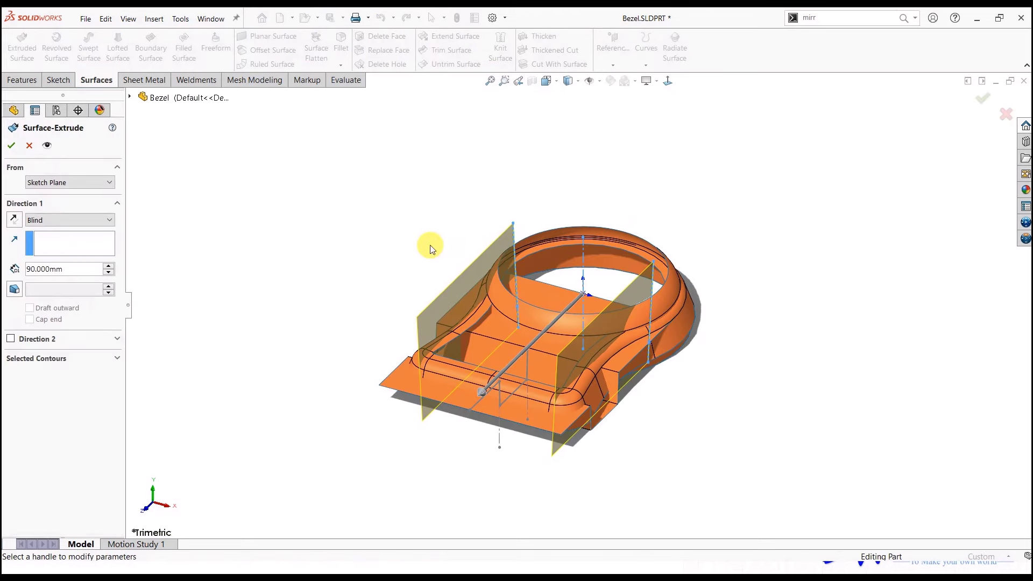
left_click(52, 220)
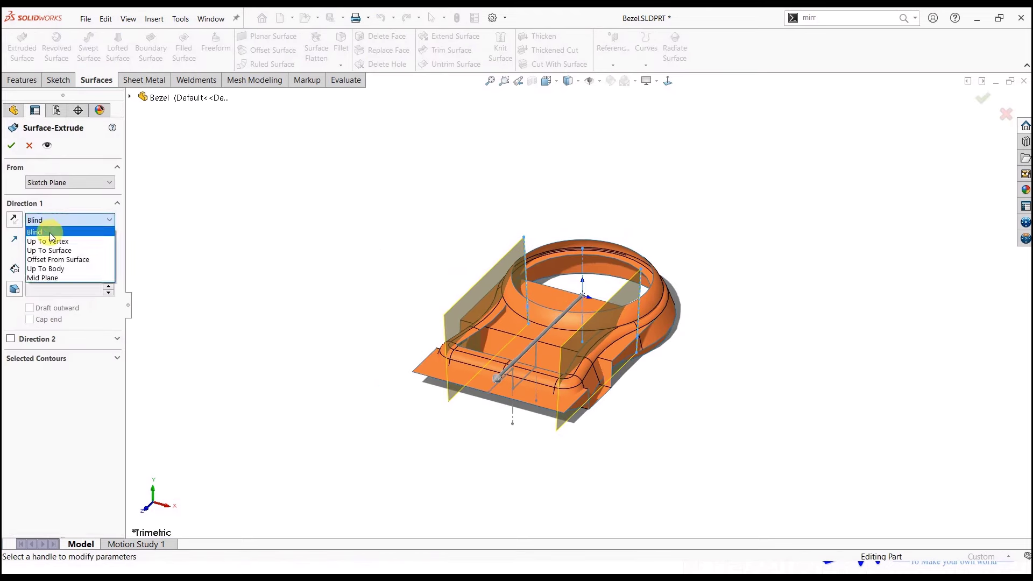
left_click(49, 250)
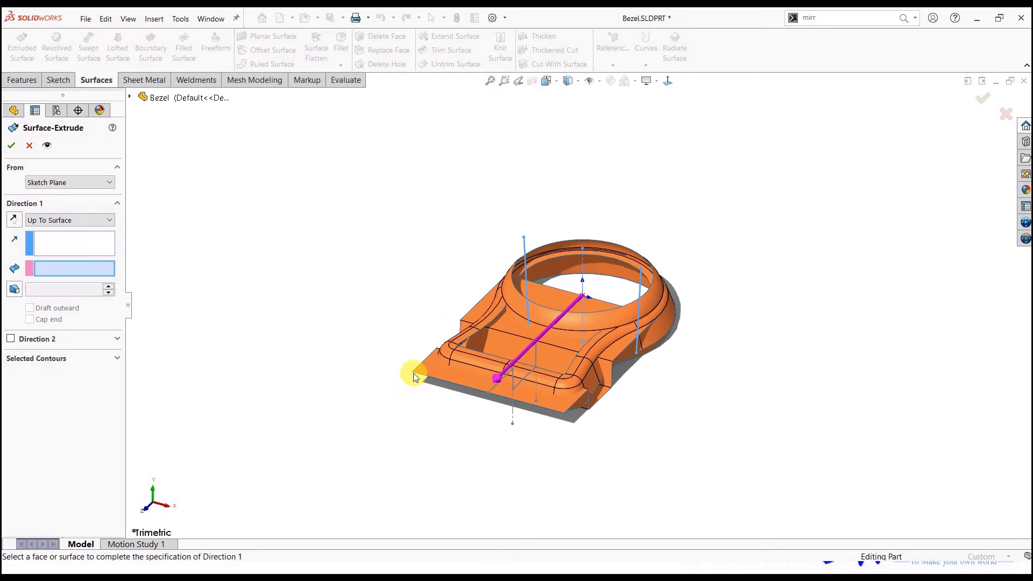
scroll(413, 371, "down", 5)
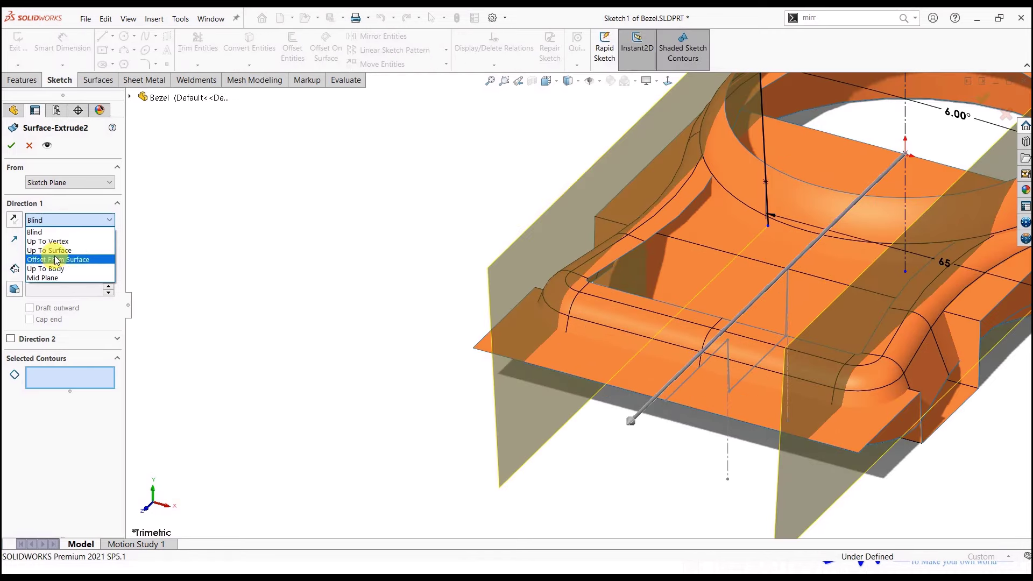
left_click(48, 241)
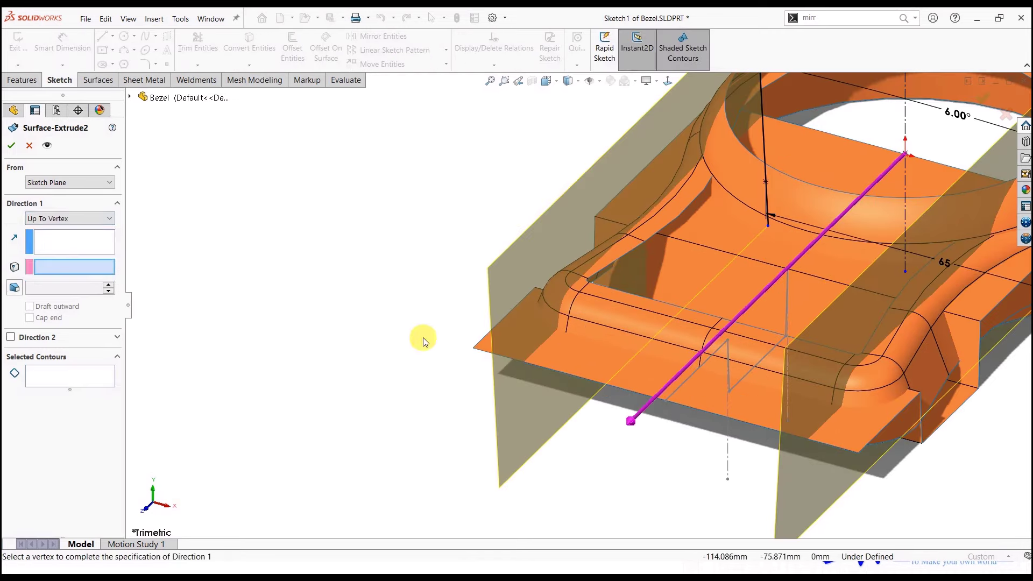
left_click(472, 348)
left_click(11, 145)
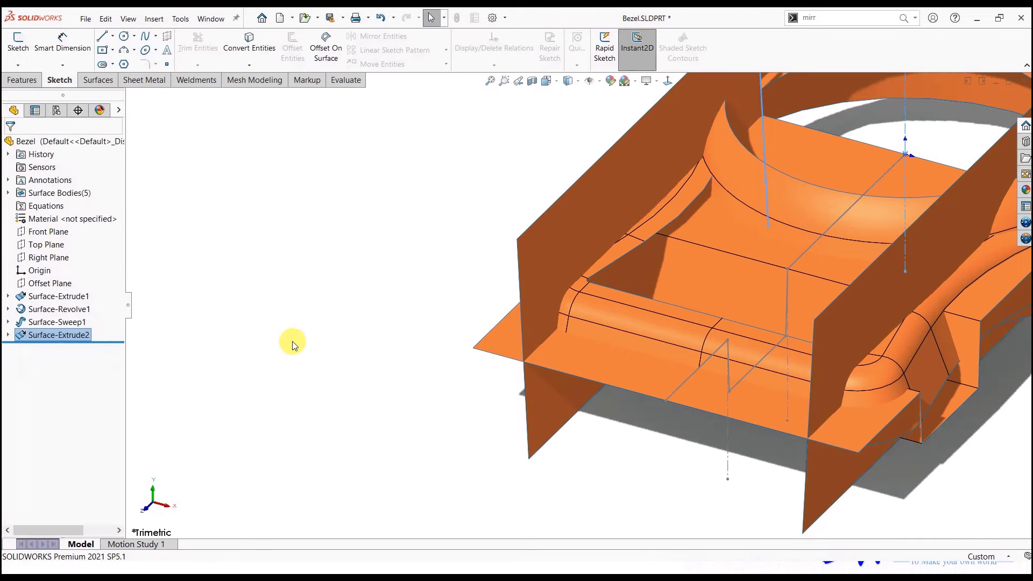
key("f")
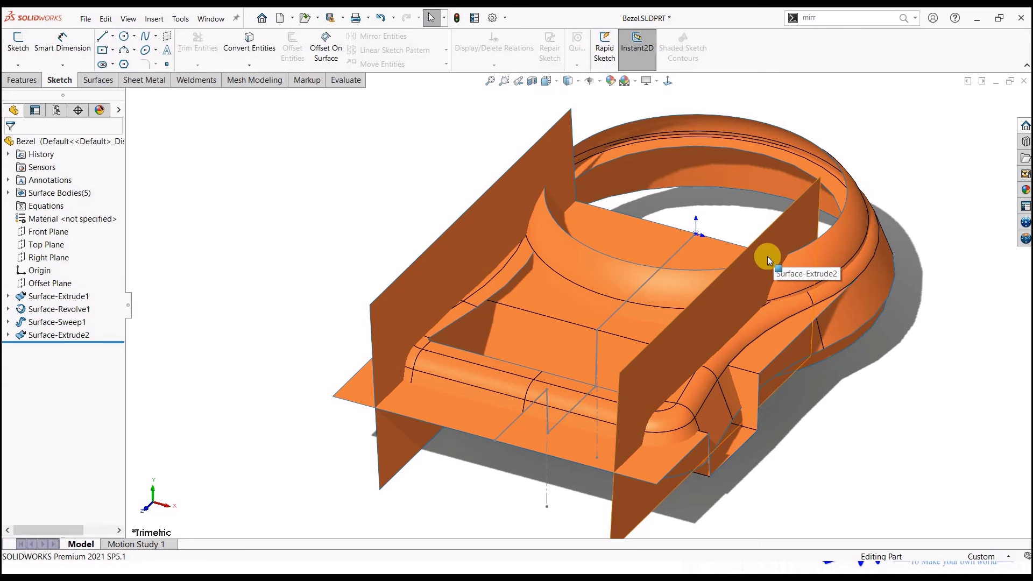
key("alt+Tab")
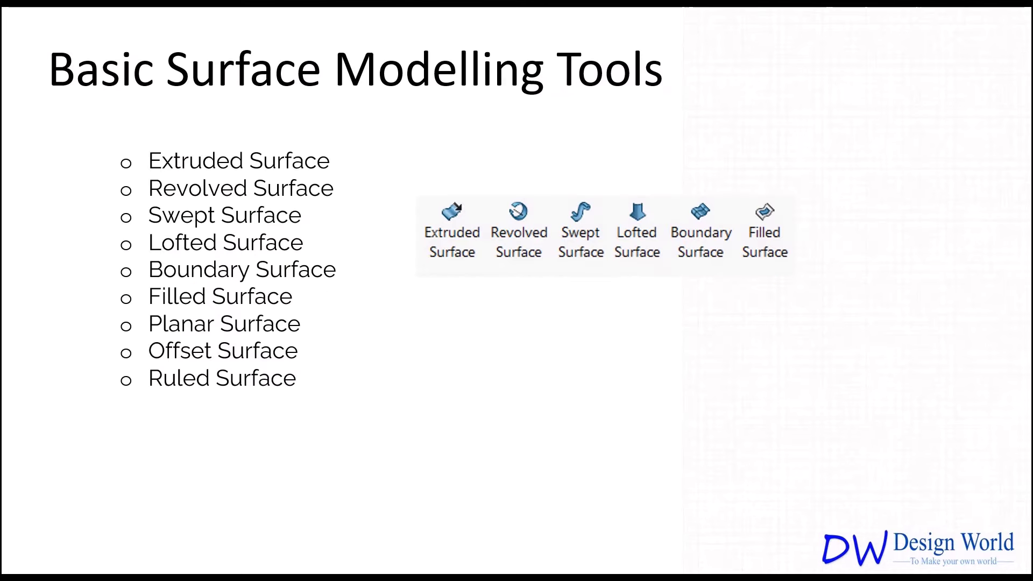
left_click(574, 328)
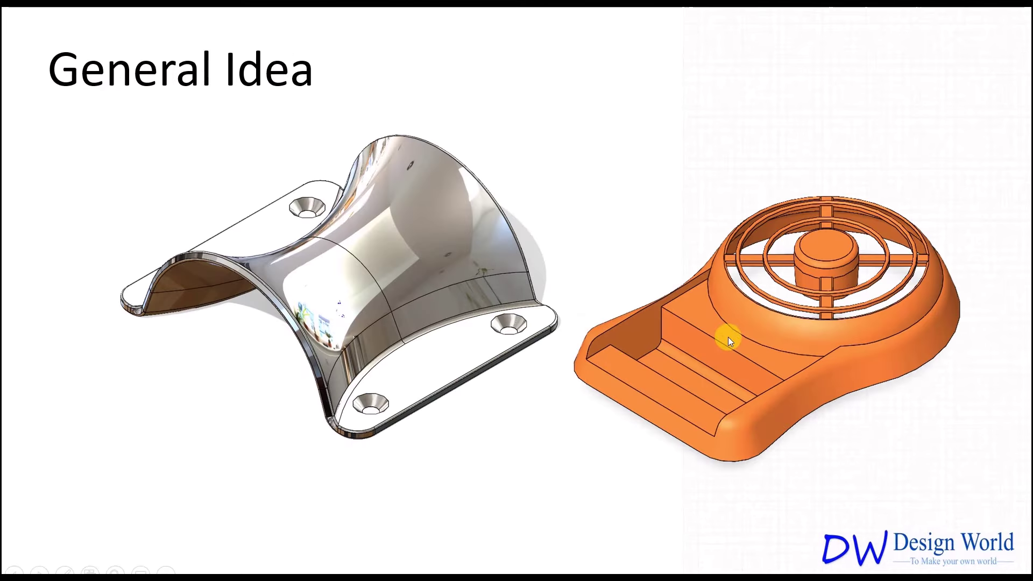
key("alt+Tab")
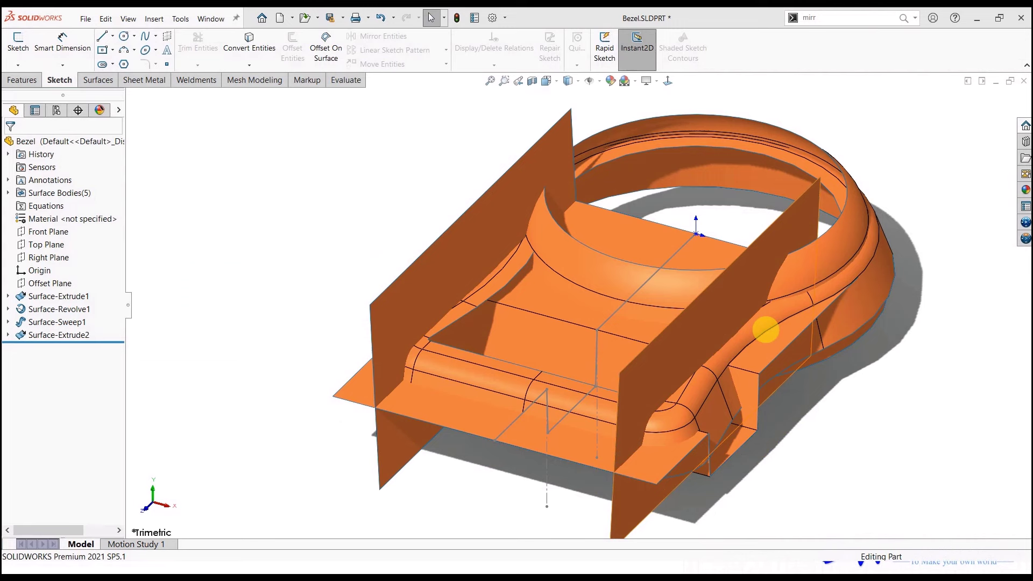
key("z")
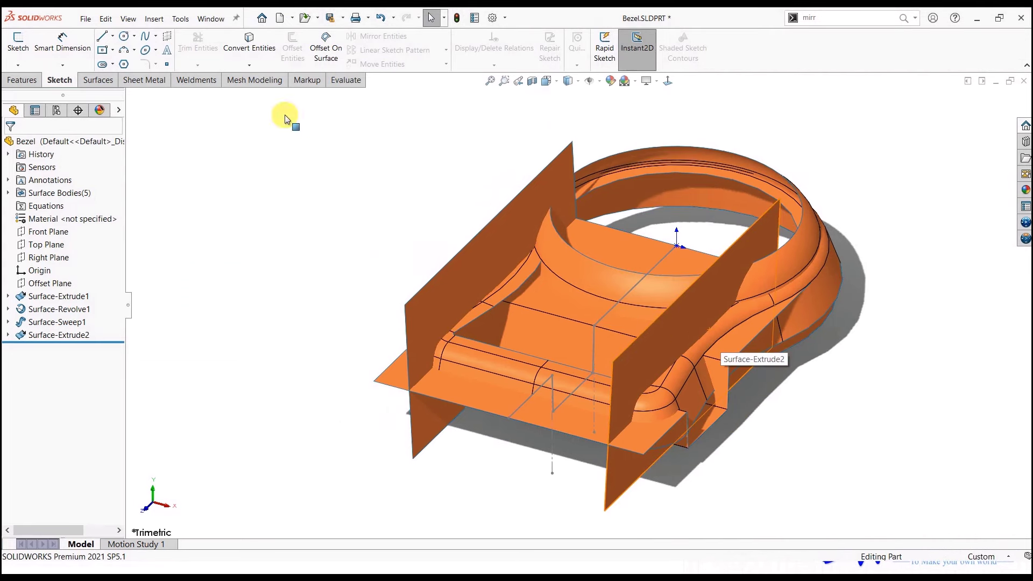
Set up a mutual Trim Surface with Remove selections, using both drafted side surfaces and the stepped extruded surface between them as trimming surfaces
left_click(99, 82)
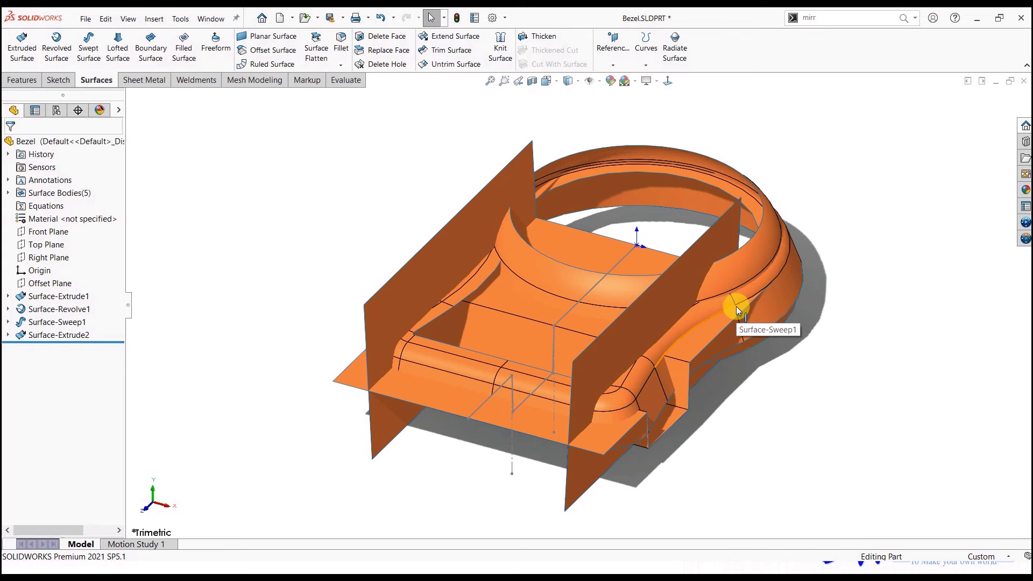
left_click(451, 50)
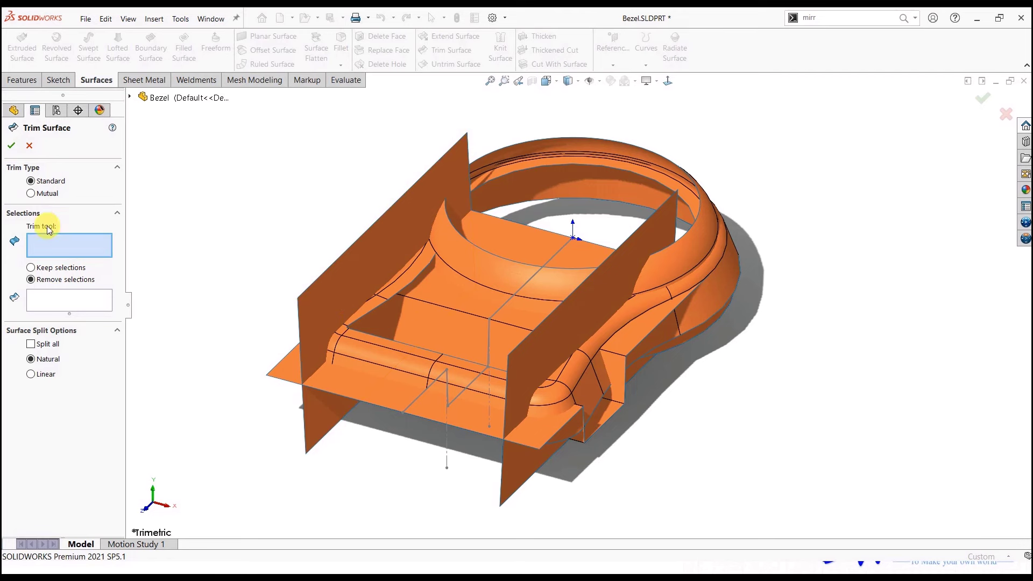
left_click(38, 193)
left_click(341, 276)
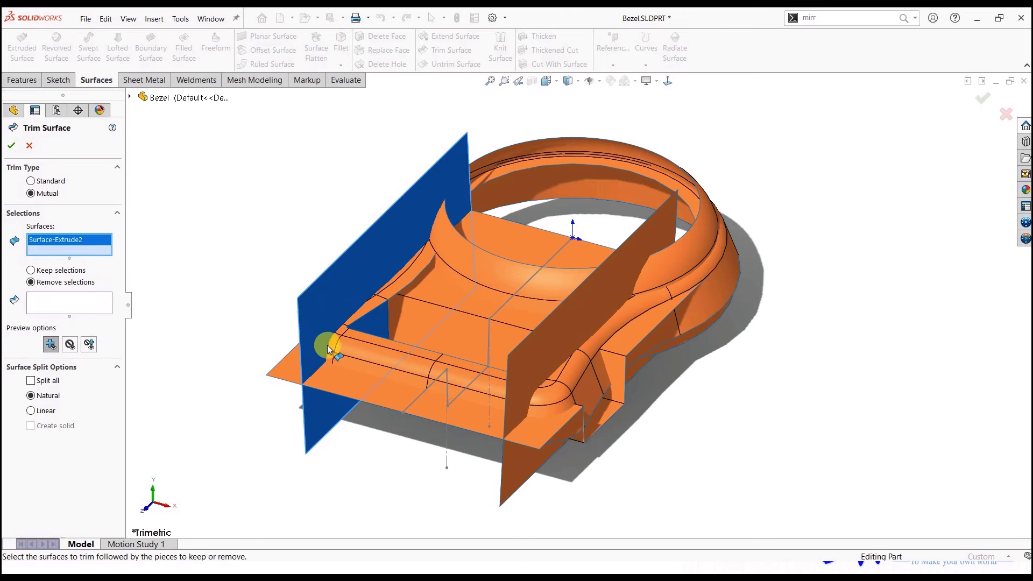
left_click(327, 379)
middle_click_drag(327, 379, 307, 387)
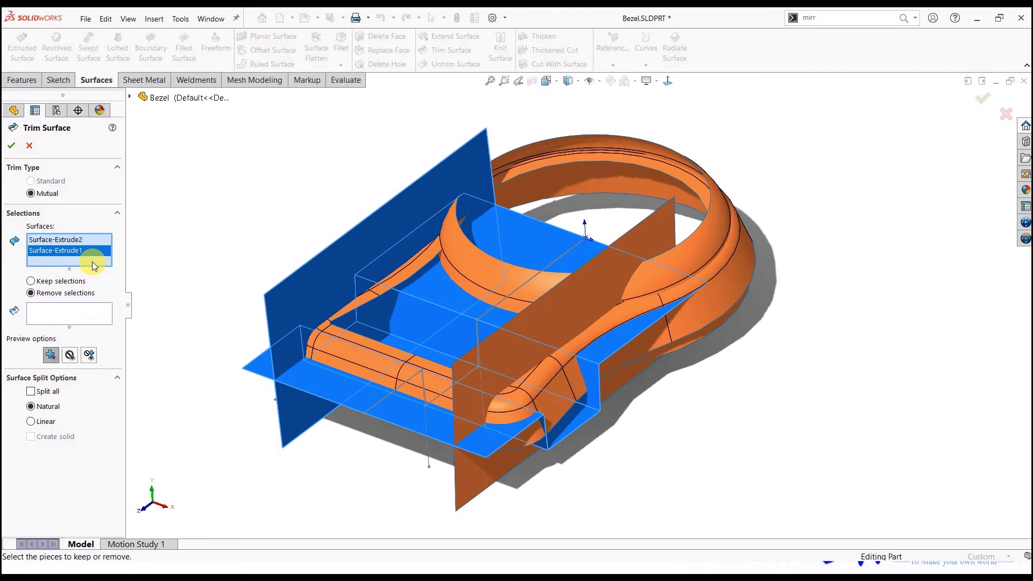
left_click(77, 313)
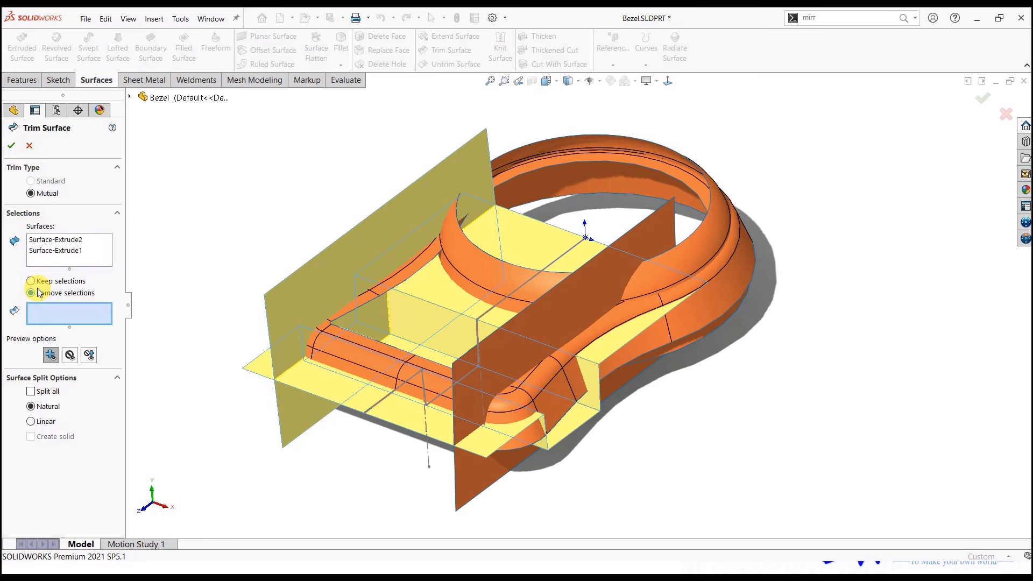
left_click(60, 251)
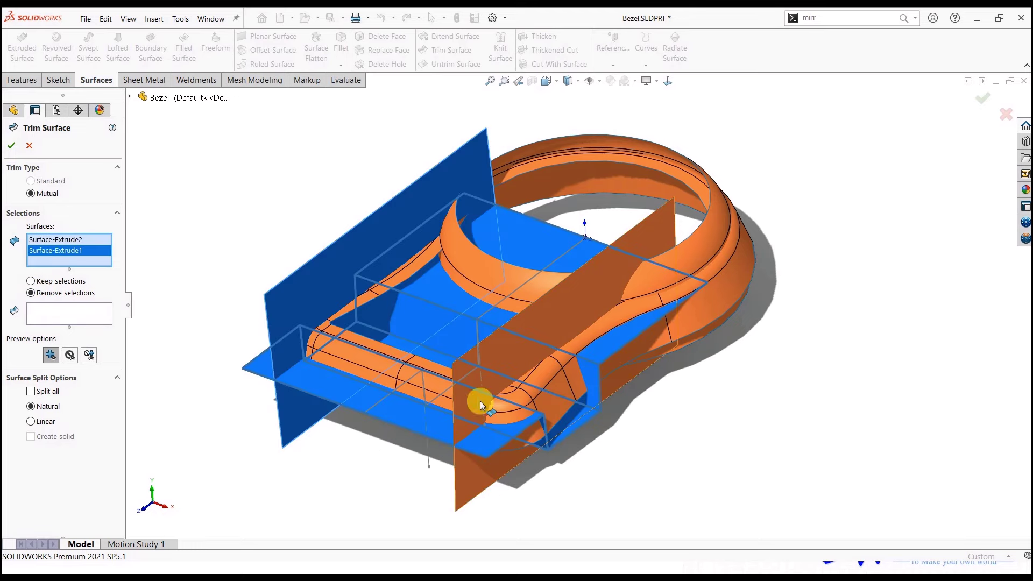
left_click(480, 357)
left_click(48, 325)
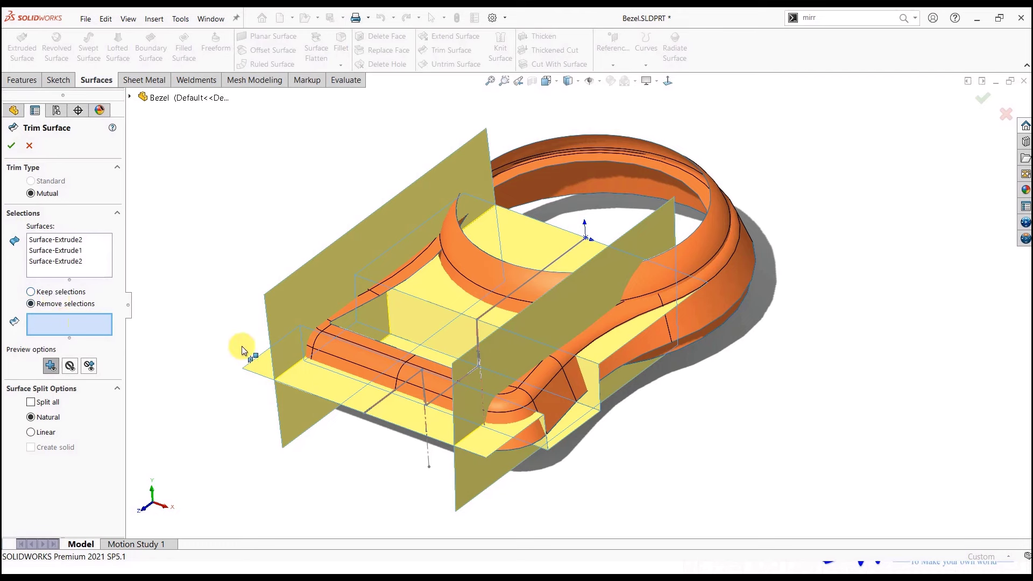
left_click(278, 294)
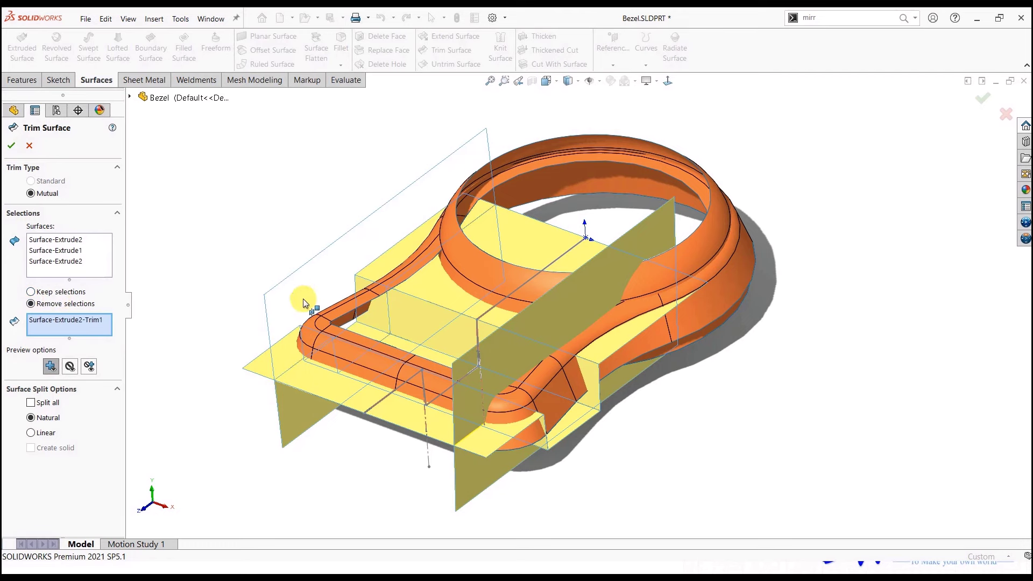
left_click(92, 320)
right_click(81, 321)
left_click(107, 329)
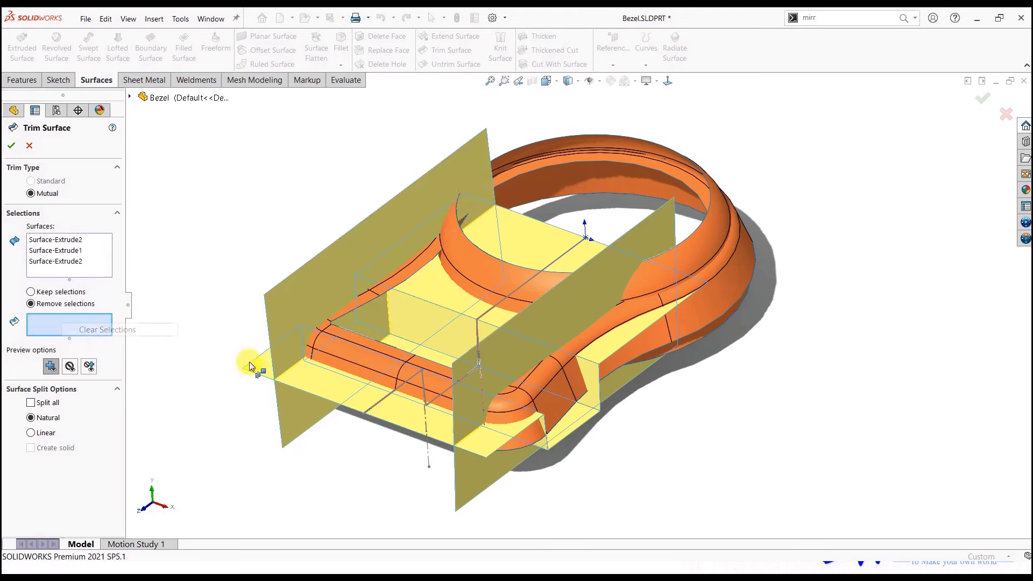
Remove the stepped surface's two outer portions and the lower portions of both side surfaces, and complete the mutual trim
left_click(261, 359)
left_click(283, 407)
left_click(459, 479)
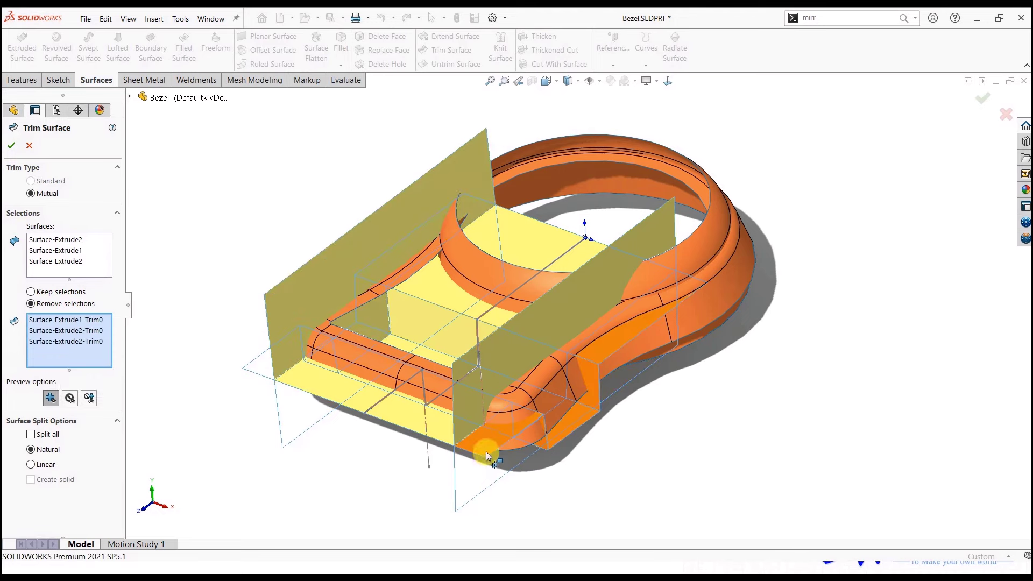
left_click(487, 456)
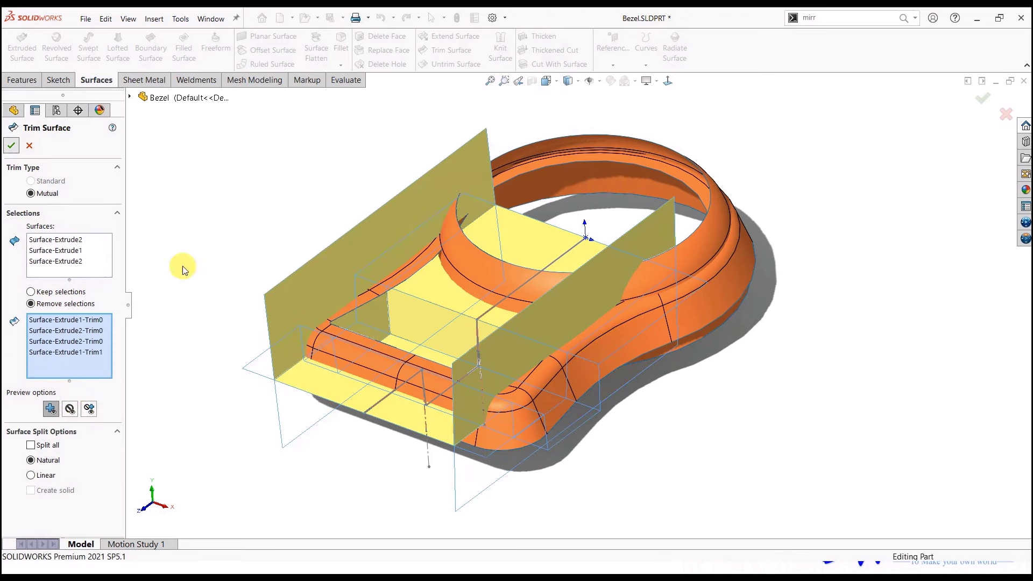
key("Return")
Start a second mutual surface trim between the trimmed stepped body and the swept rim surface
middle_click_drag(183, 269, 301, 350)
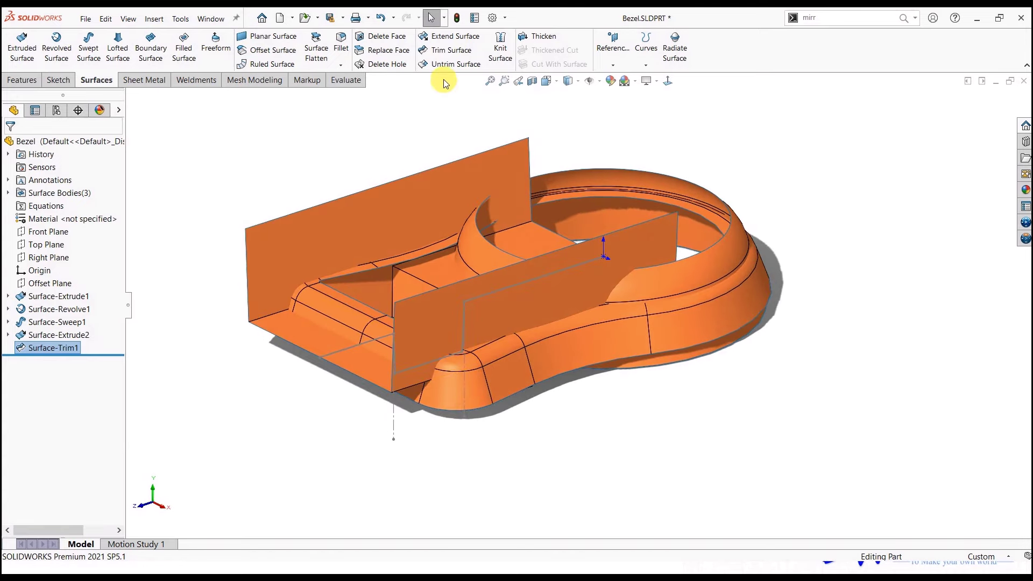
left_click(451, 50)
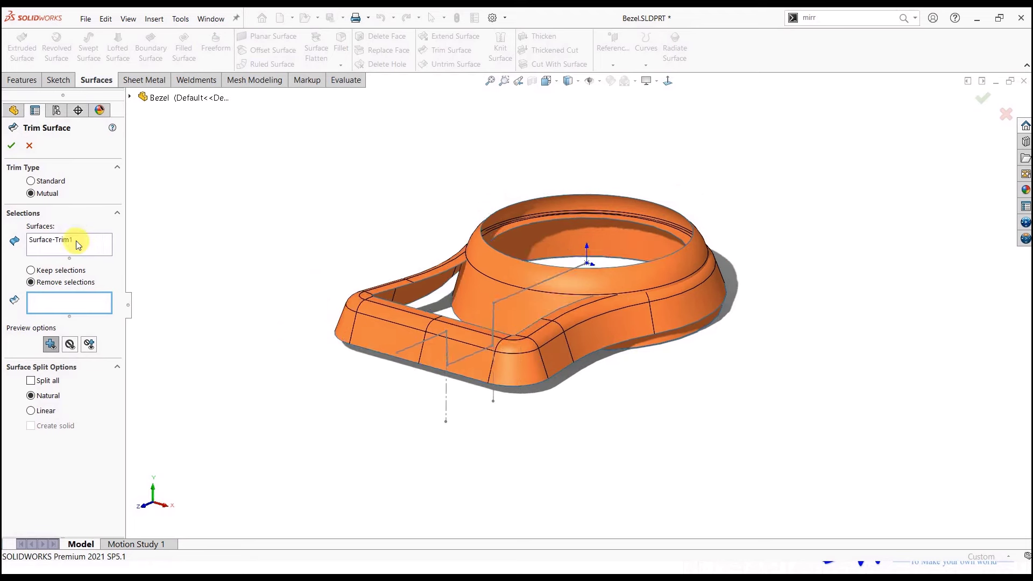
left_click(78, 245)
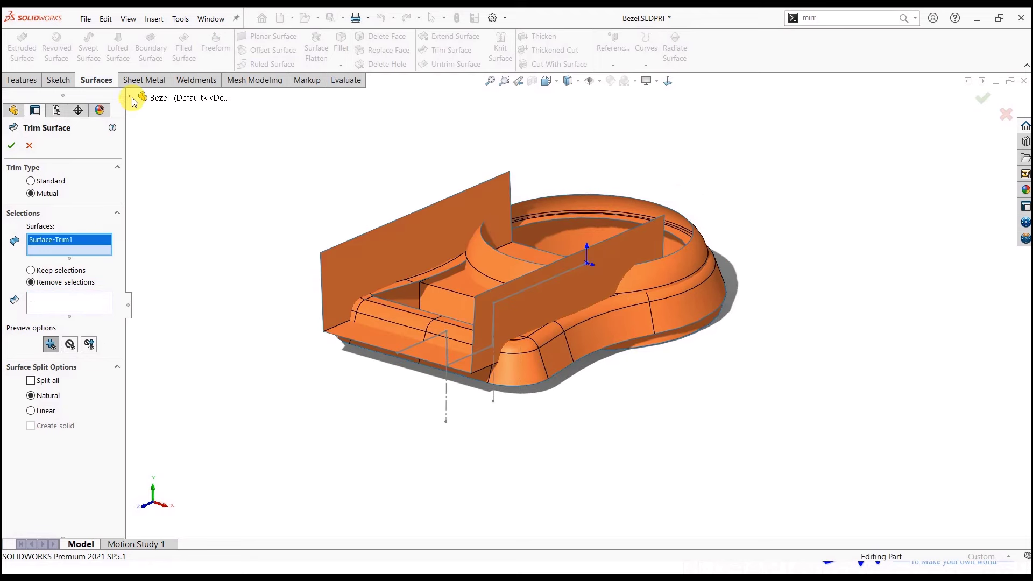
left_click(520, 371)
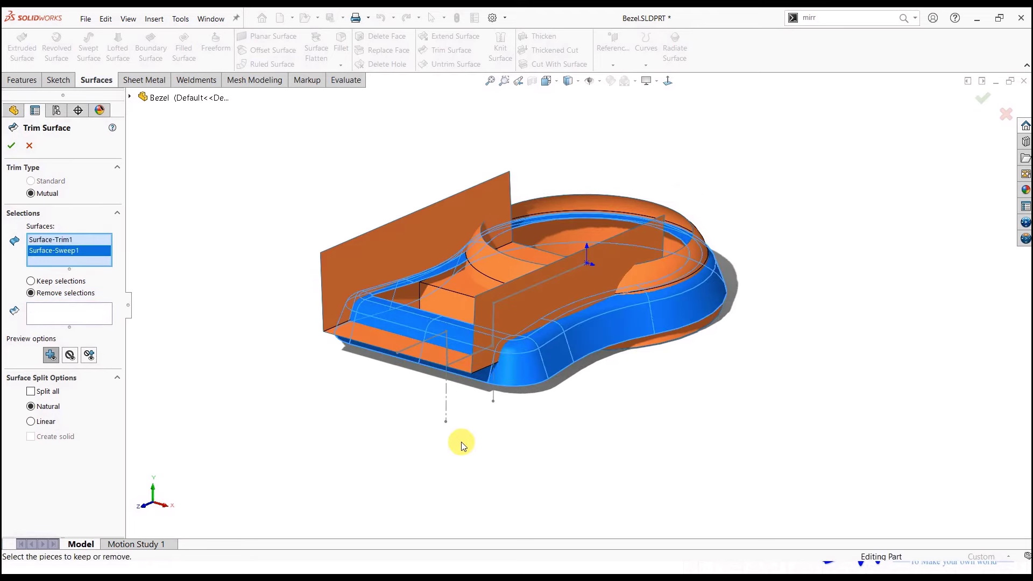
middle_click_drag(461, 443, 395, 166)
scroll(438, 489, "down", 3)
left_click(394, 166)
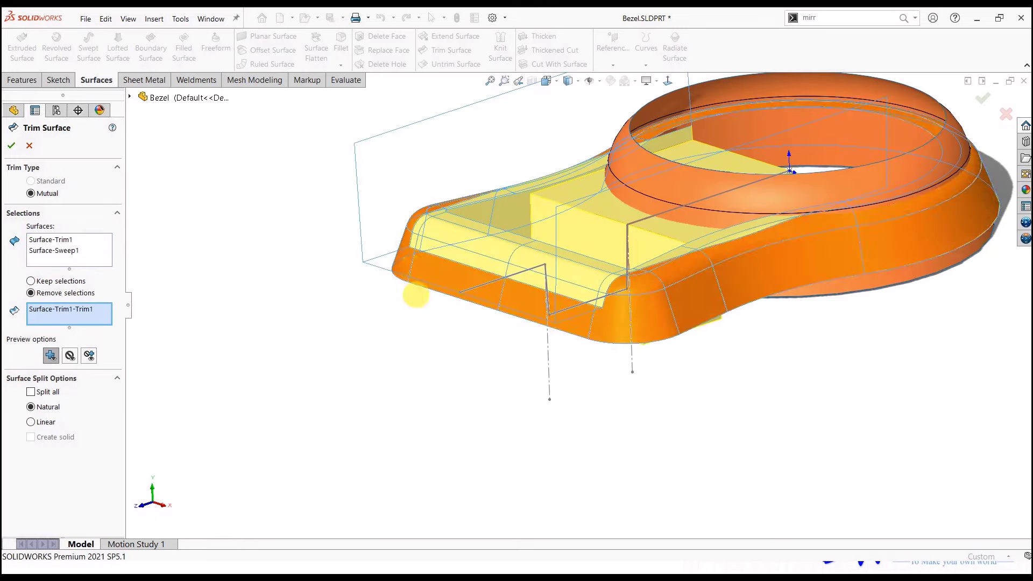
middle_click_drag(413, 354, 406, 346)
right_click(55, 314)
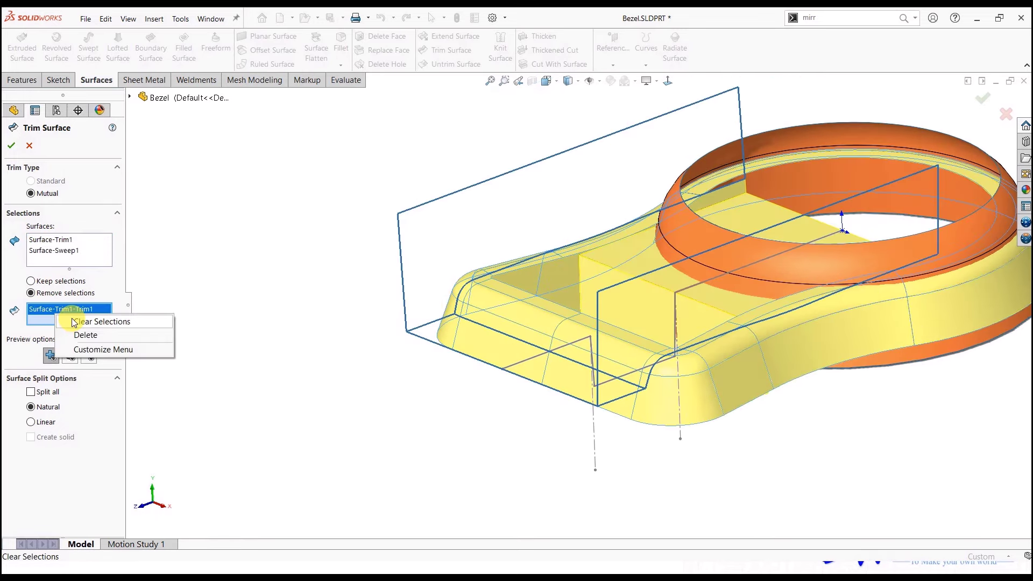
left_click(75, 322)
Try the trim with Keep selections on the inner stepped portion and both swept portions, and reset to an empty Remove selections list
left_click(54, 281)
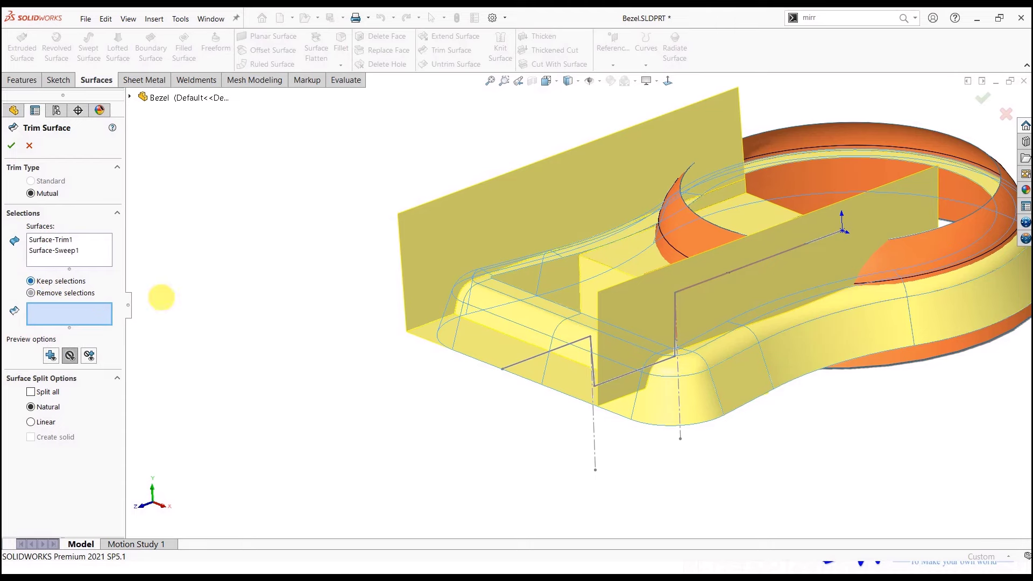
left_click(511, 303)
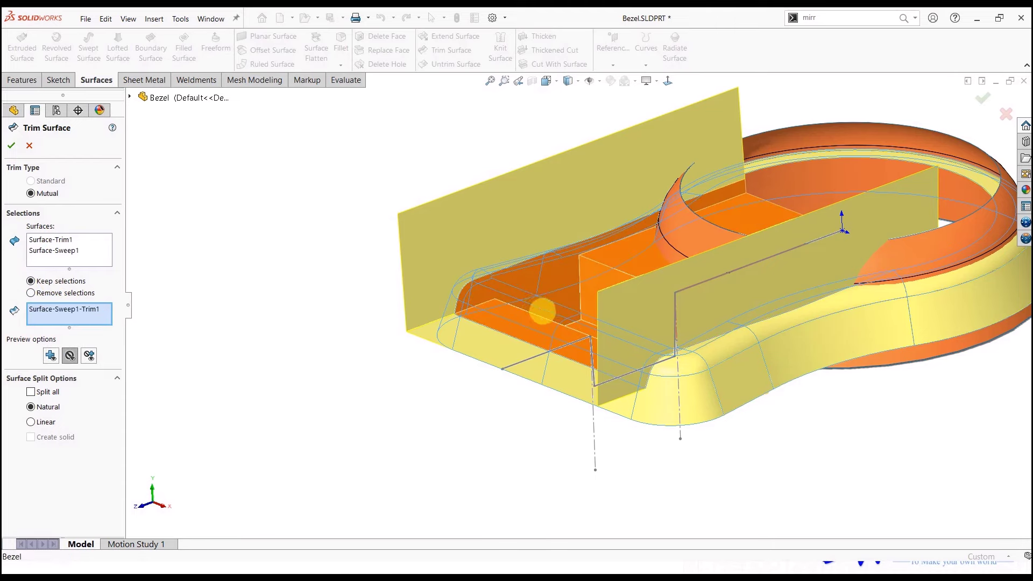
middle_click_drag(538, 304, 502, 226)
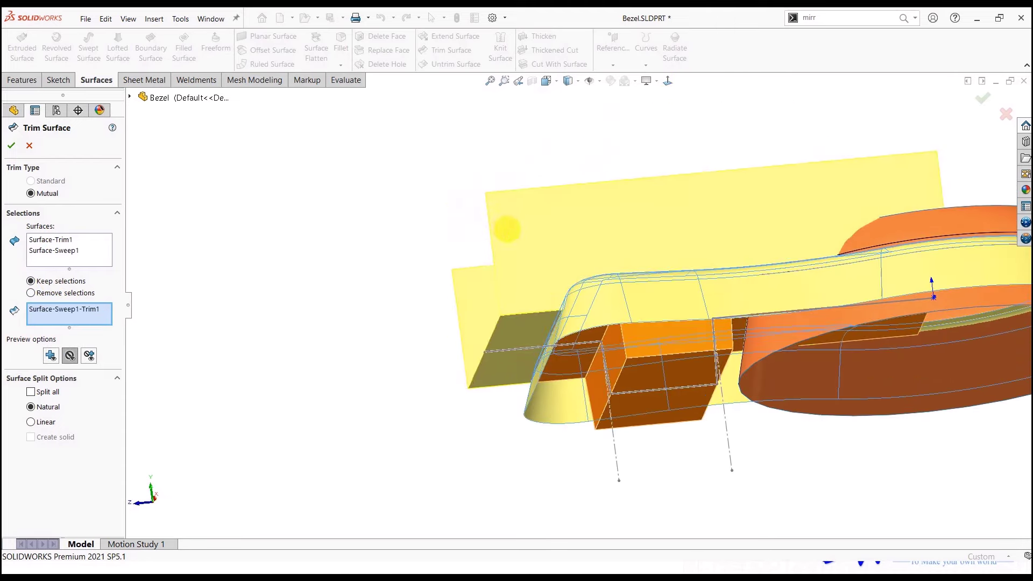
left_click(645, 369)
middle_click_drag(615, 434, 674, 522)
left_click(728, 408)
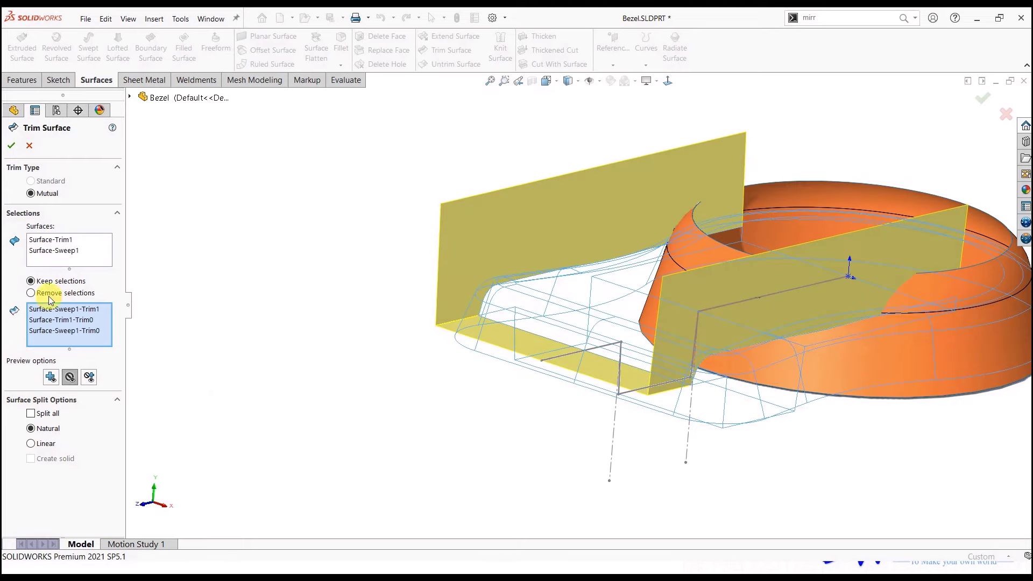
left_click(13, 146)
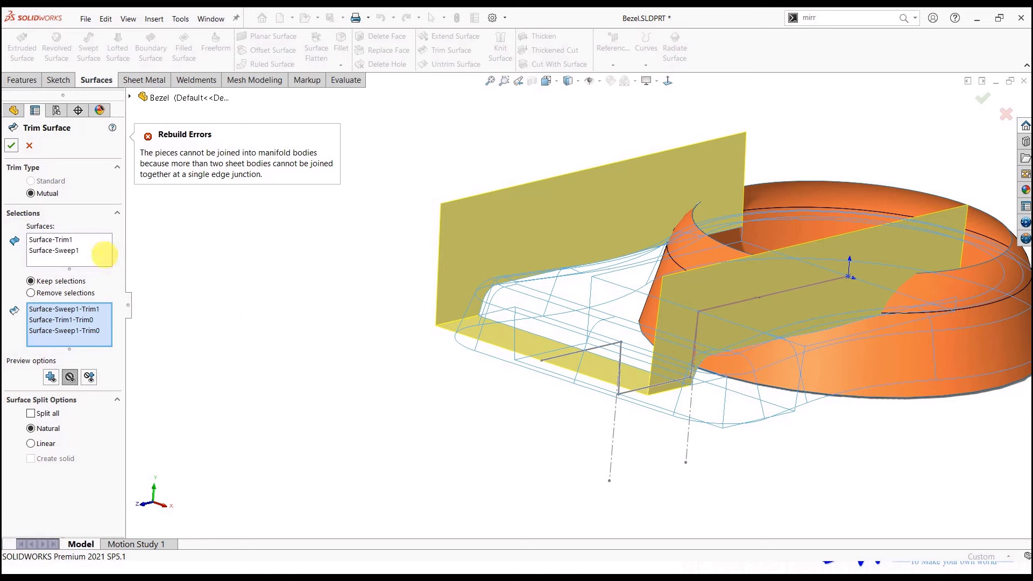
left_click(59, 292)
right_click(60, 314)
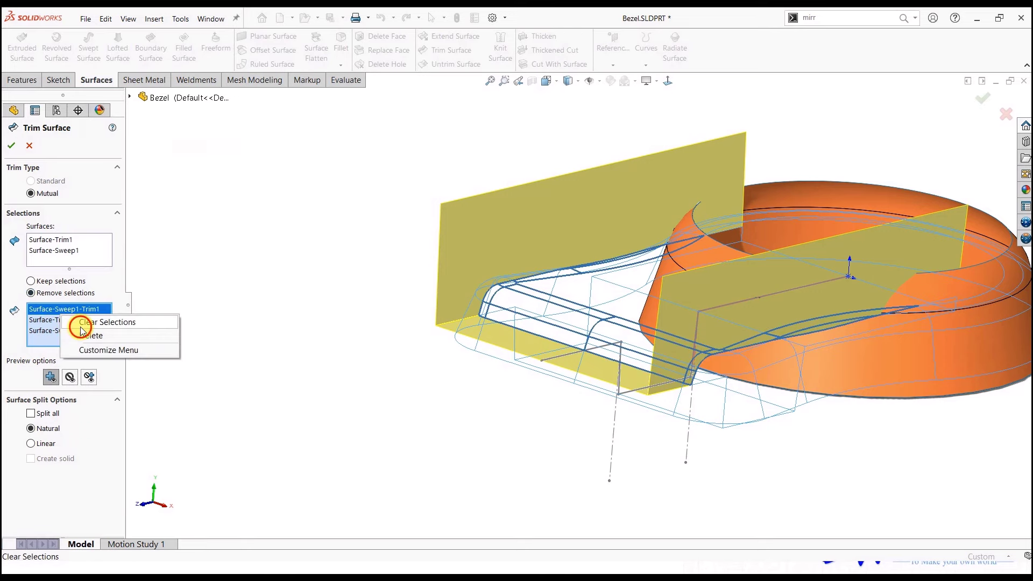
left_click(81, 323)
Remove the side walls' portion extending above and outside the swept rim, and complete the mutual trim
left_click(473, 237)
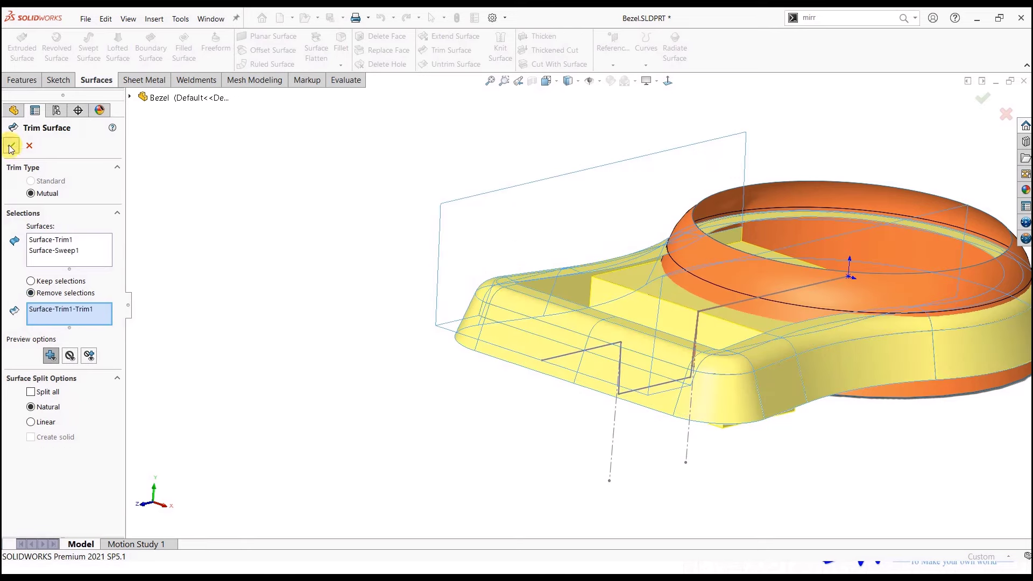
left_click(12, 145)
middle_click_drag(317, 311, 346, 415)
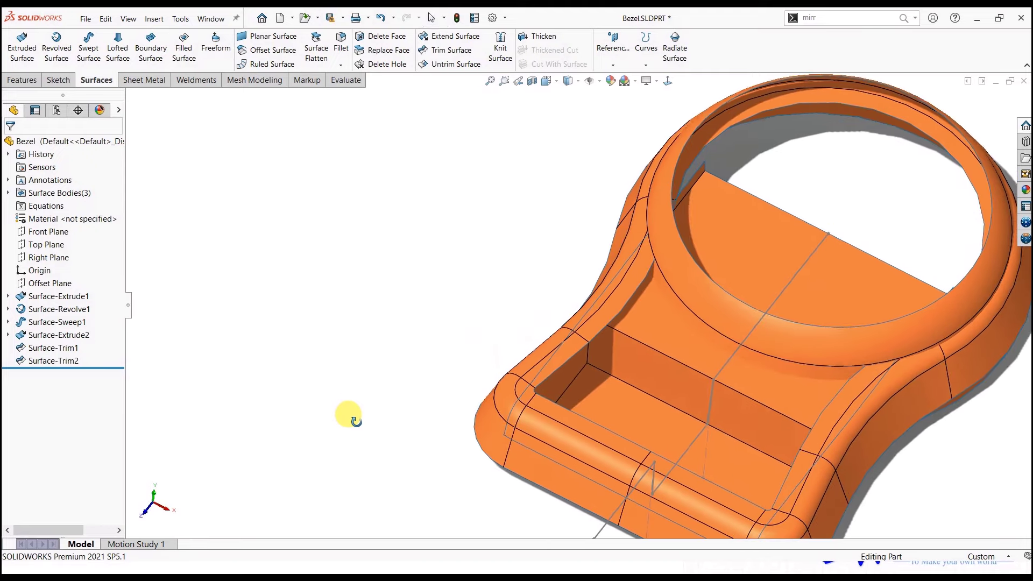
Inspect the trimmed bezel's front pocket and ring up close and in the isometric view
scroll(376, 408, "up", 3)
scroll(831, 339, "down", 3)
middle_click_drag(834, 339, 703, 316)
key("ctrl+7")
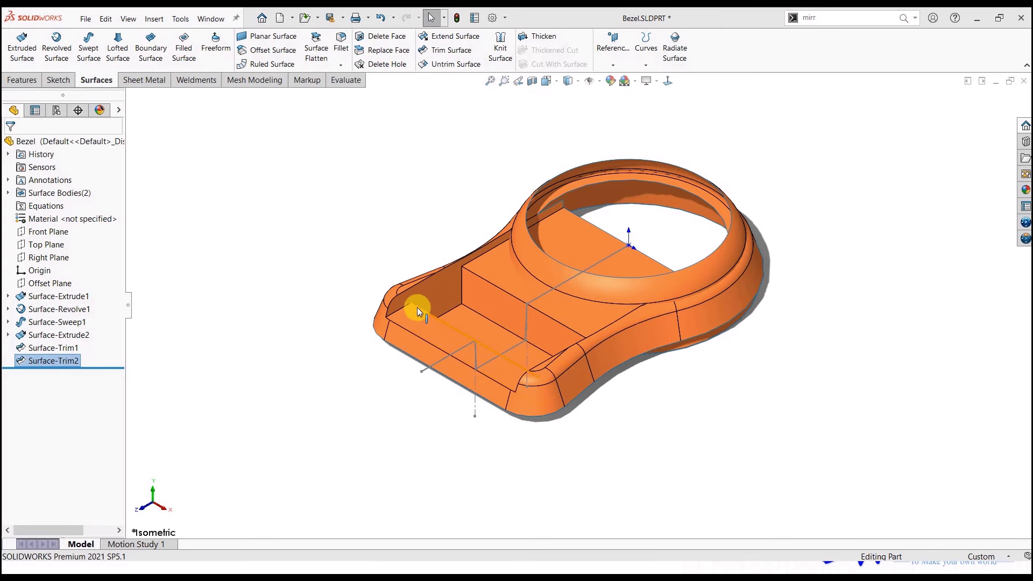
scroll(554, 242, "down", 3)
scroll(565, 304, "up", 3)
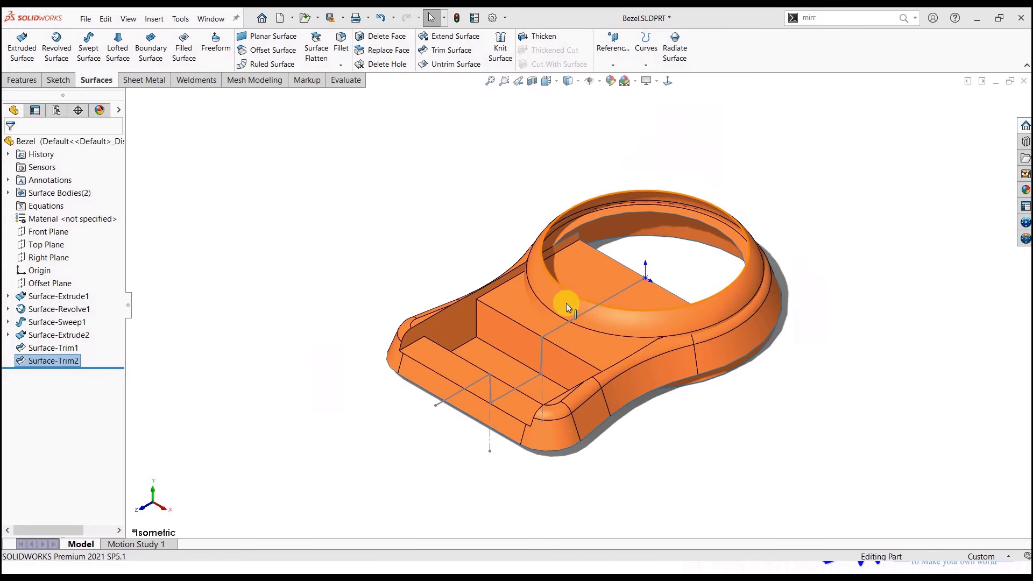
scroll(631, 311, "down", 3)
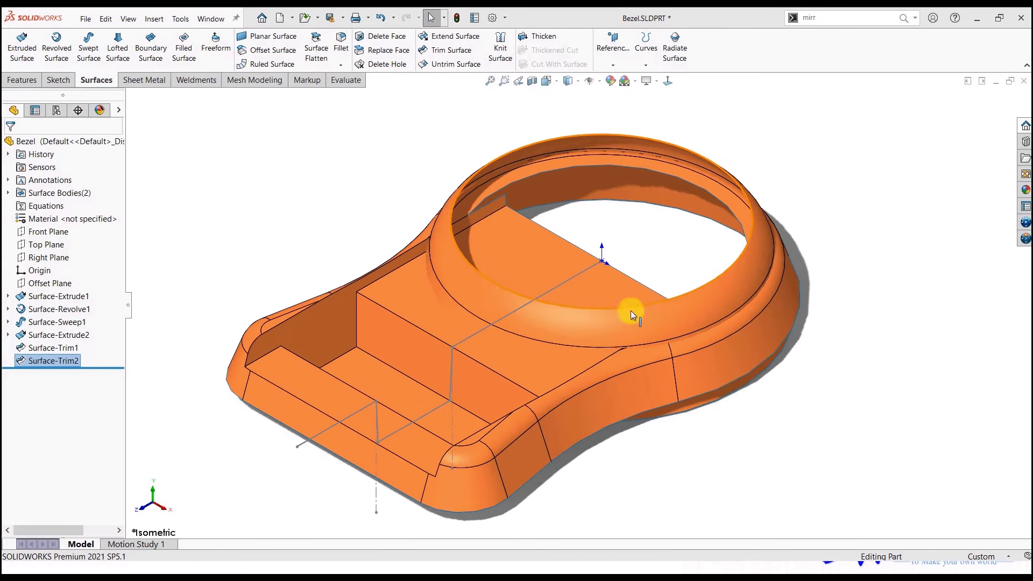
left_click(324, 169)
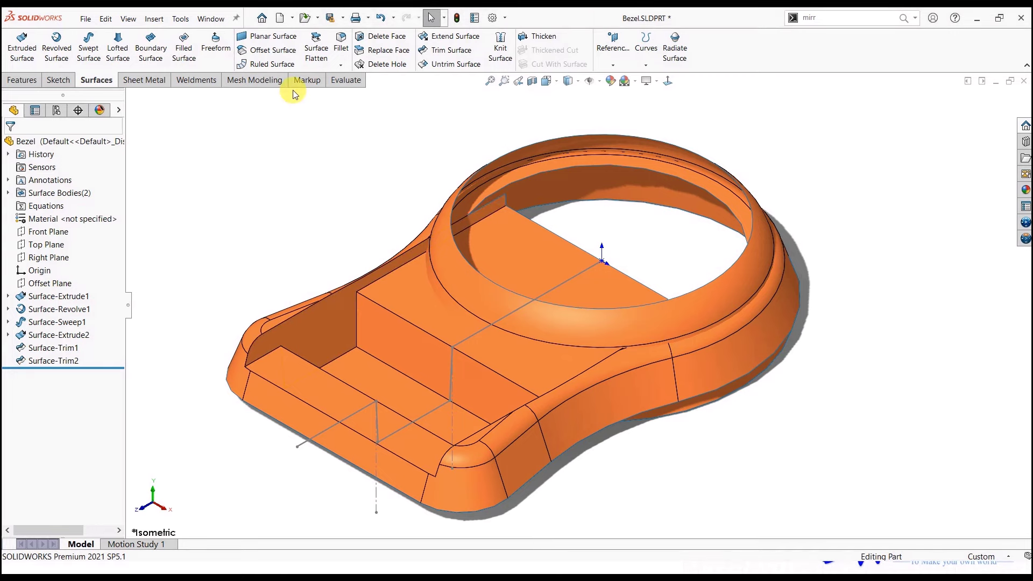
Set up a mutual trim between the trimmed body and the revolved ring surface, previewing the included surfaces
left_click(447, 50)
left_click(412, 293)
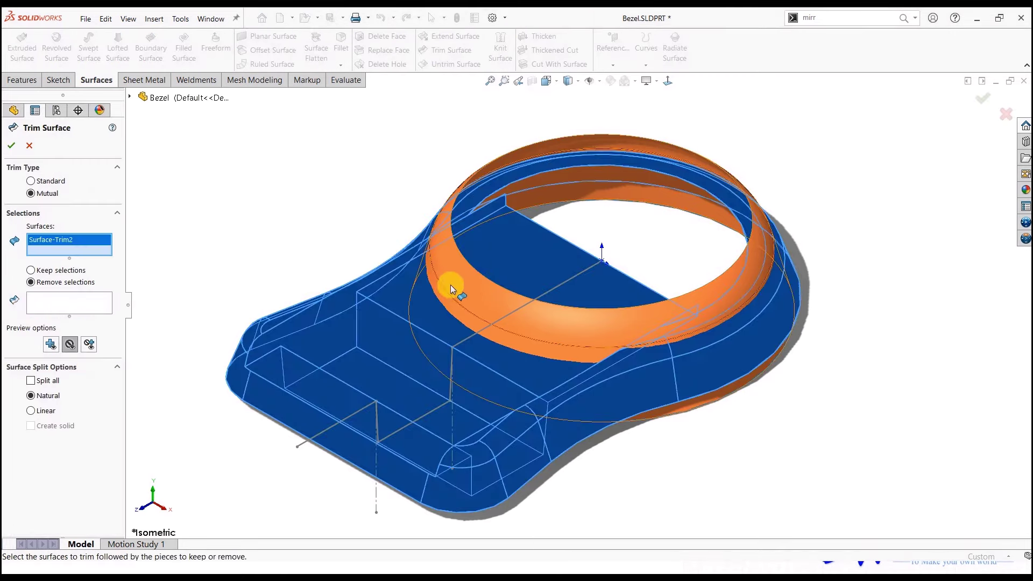
left_click(454, 287)
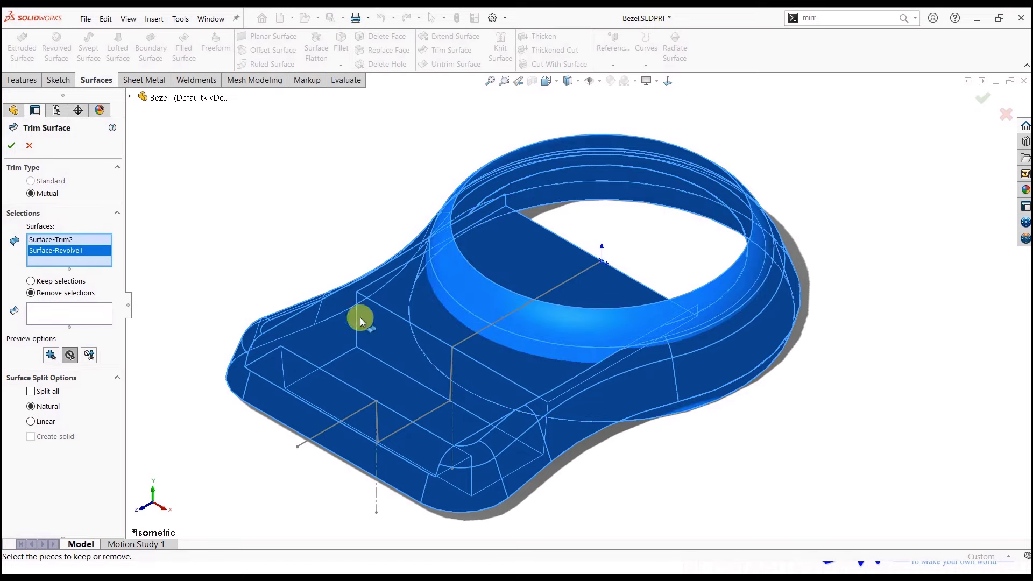
left_click(73, 317)
left_click(71, 356)
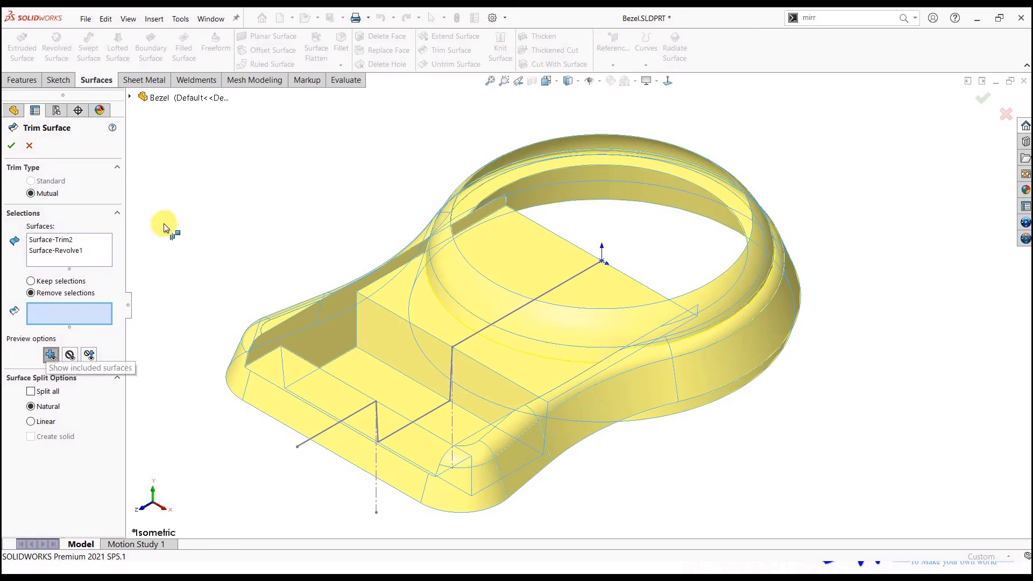
left_click(50, 354)
Remove the trimmed body's upper portion inside the ring and the revolved surface's lower outer portion, and complete the mutual trim
mouse_move(214, 398)
middle_mouse_down()
mouse_move(192, 348)
mouse_move(199, 385)
middle_mouse_up()
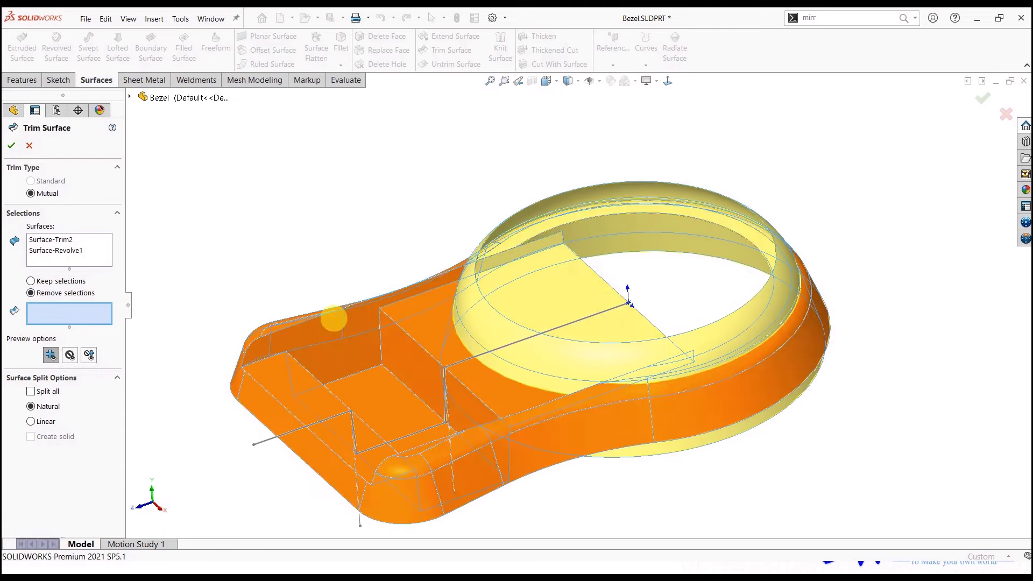
left_click(529, 291)
middle_click_drag(588, 307, 663, 359)
left_click(744, 336)
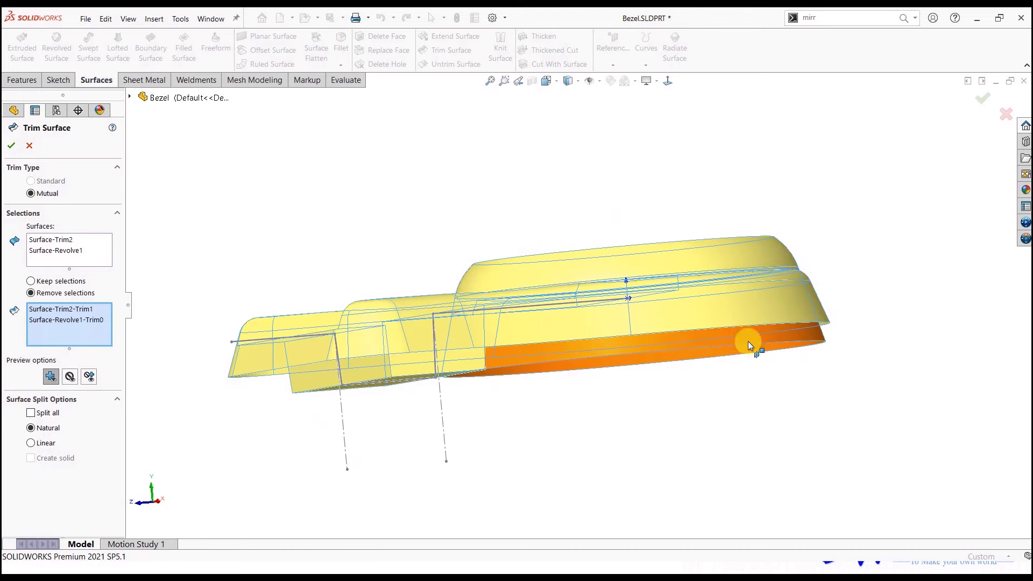
middle_click_drag(750, 341, 744, 455)
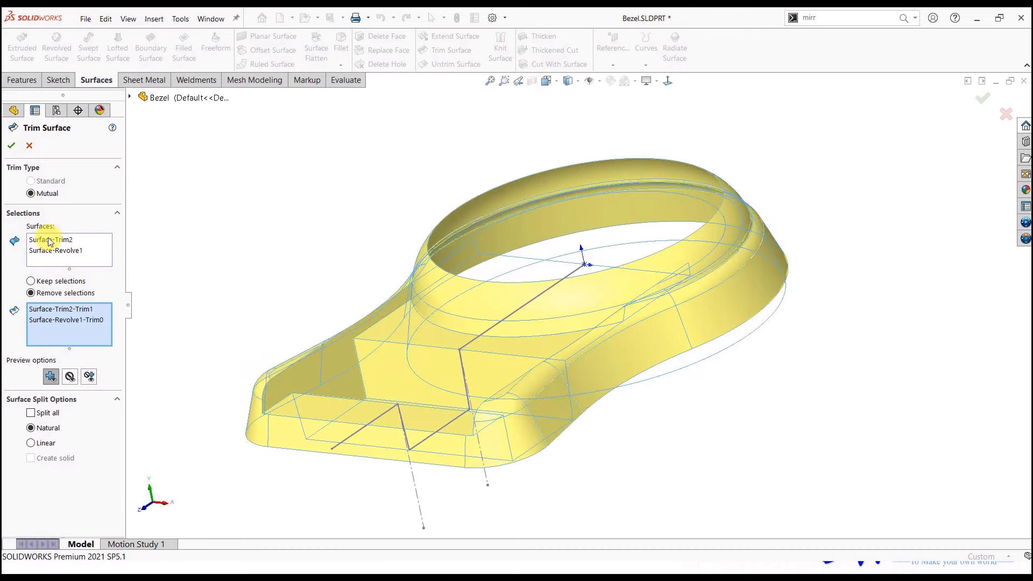
left_click(10, 146)
Hide all item types in the view so the leftover sketch lines no longer clutter the trimmed bezel
middle_click_drag(207, 315, 246, 379)
middle_click_drag(309, 353, 347, 288)
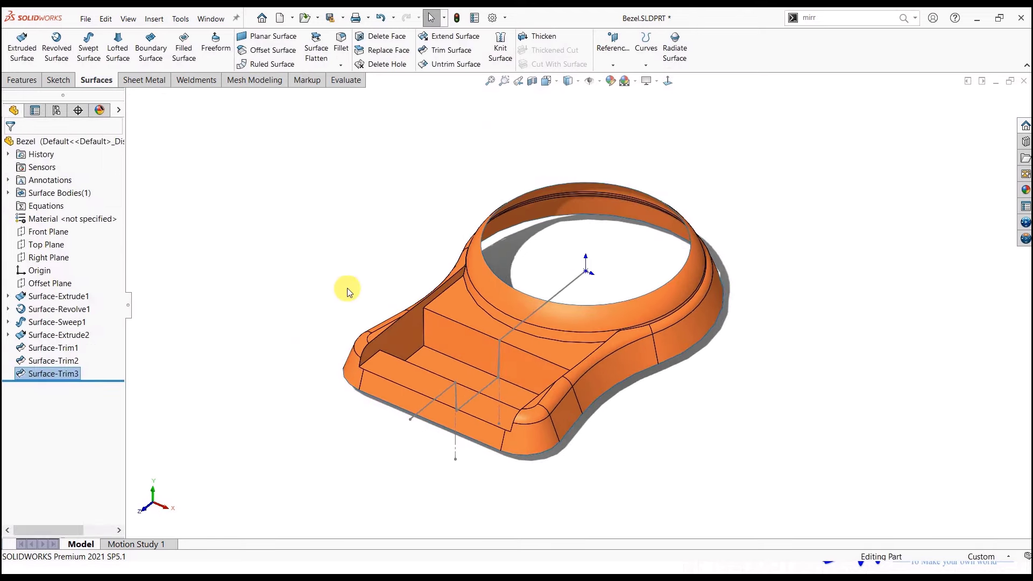
left_click(589, 81)
mouse_move(517, 348)
middle_mouse_down()
mouse_move(491, 273)
mouse_move(494, 336)
mouse_move(484, 301)
mouse_move(502, 295)
middle_mouse_up()
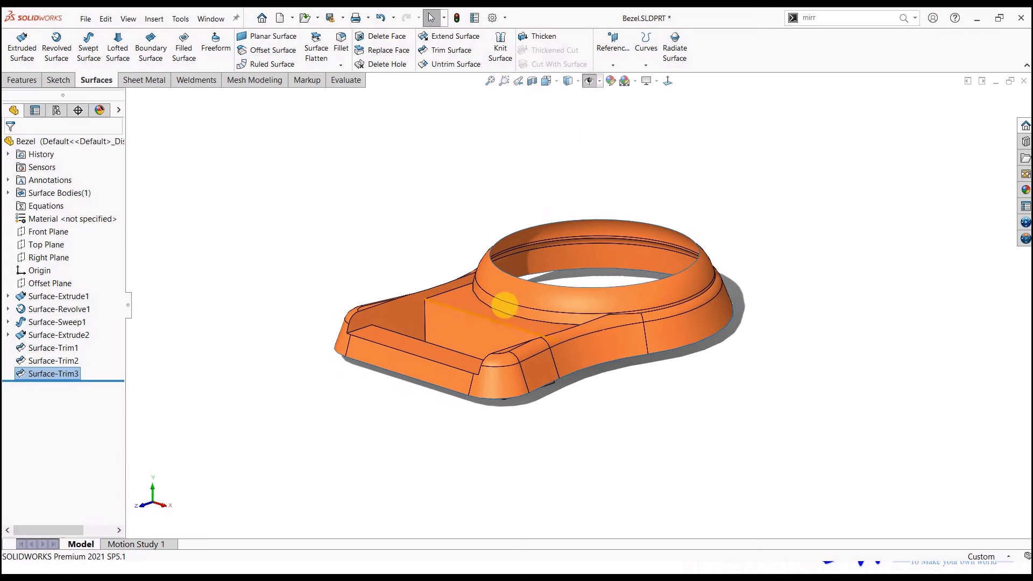
left_click(387, 193)
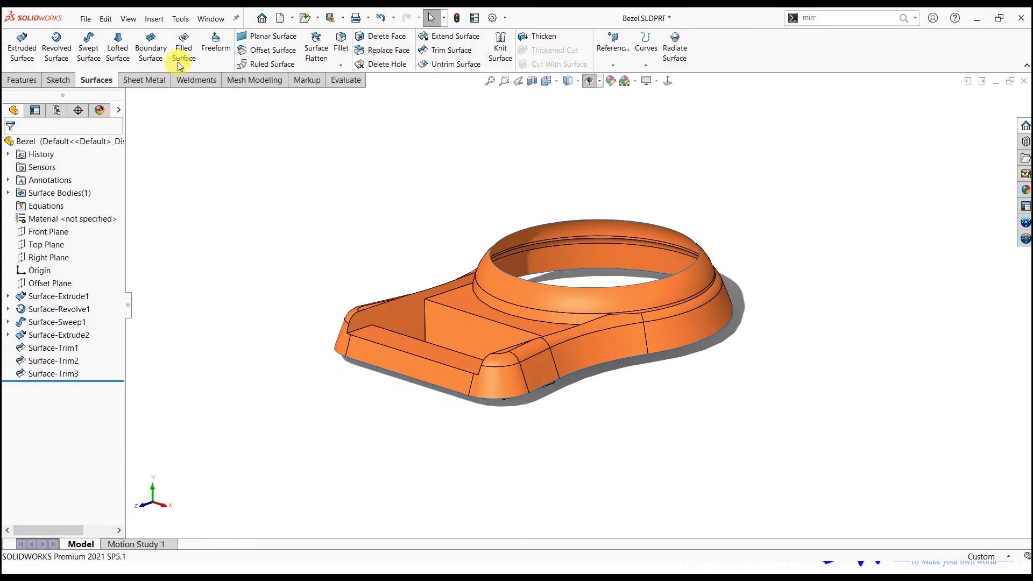
Fillet the two long edges of the front pocket with a symmetric 10 mm radius and a circular profile
scroll(350, 64, "up", 1)
left_click(98, 80)
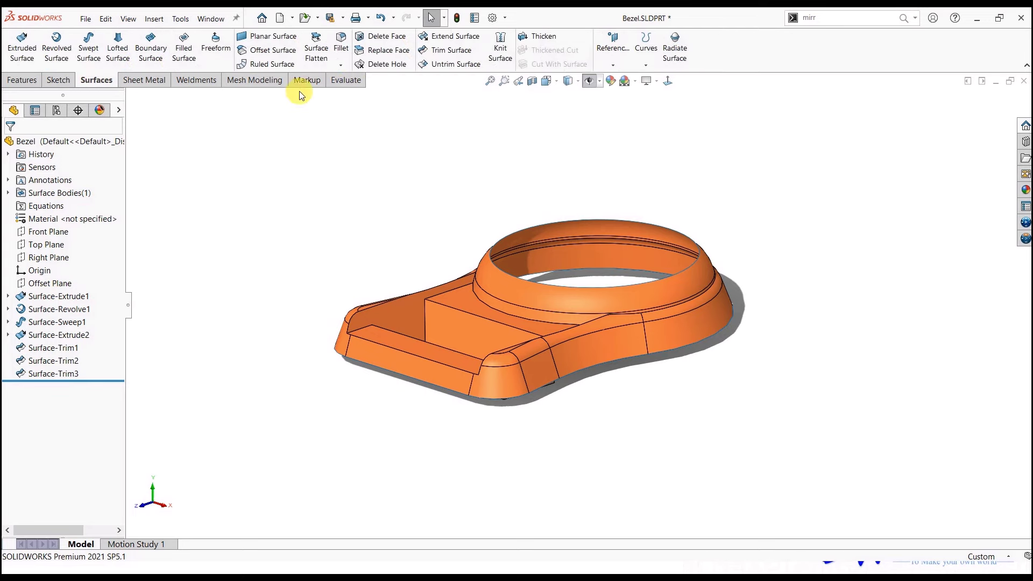
left_click(337, 43)
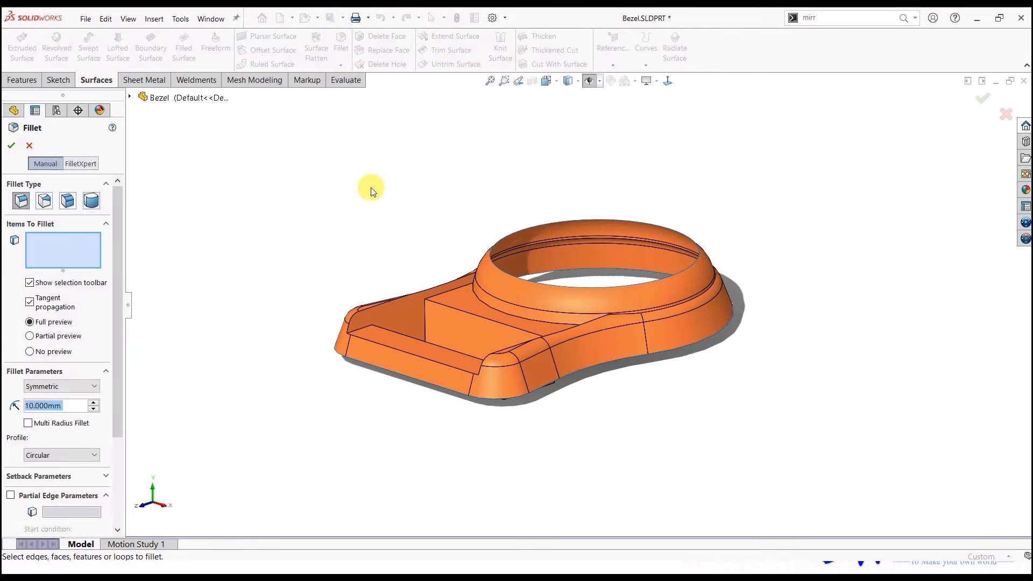
middle_click_drag(370, 187, 381, 221)
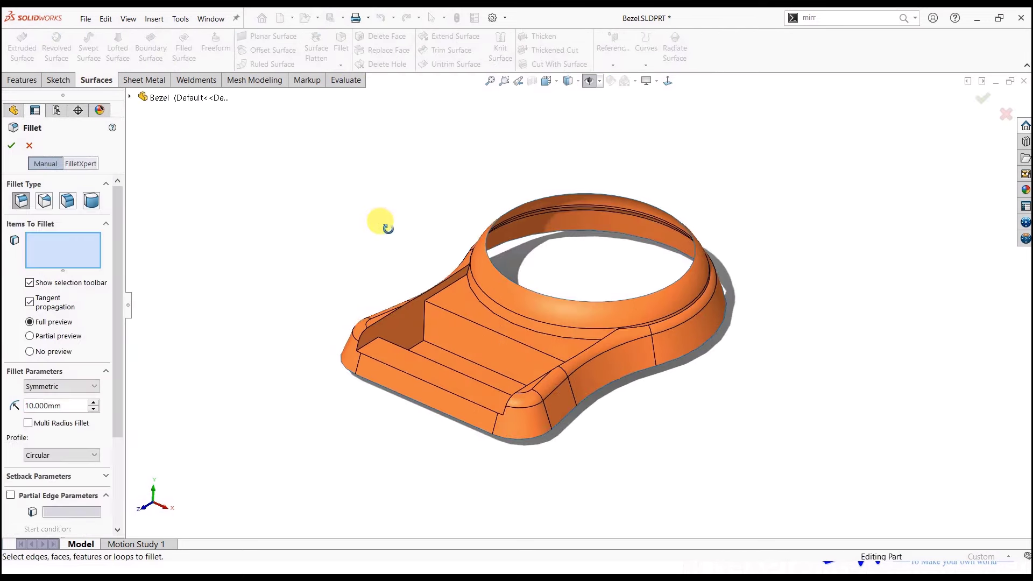
left_click(471, 361)
middle_click_drag(461, 358, 417, 411)
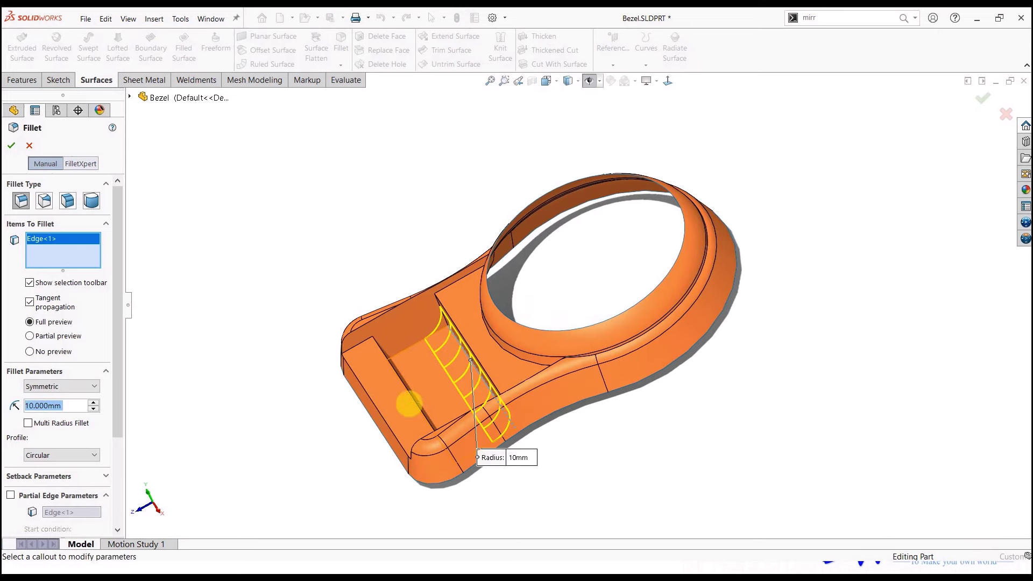
left_click(421, 409)
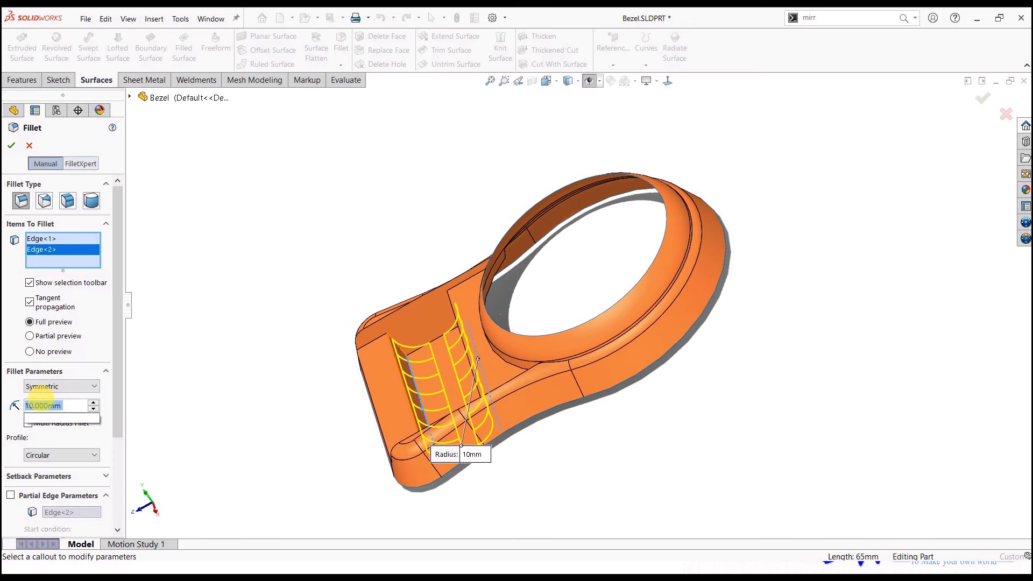
left_click(11, 146)
middle_click_drag(291, 215, 328, 243)
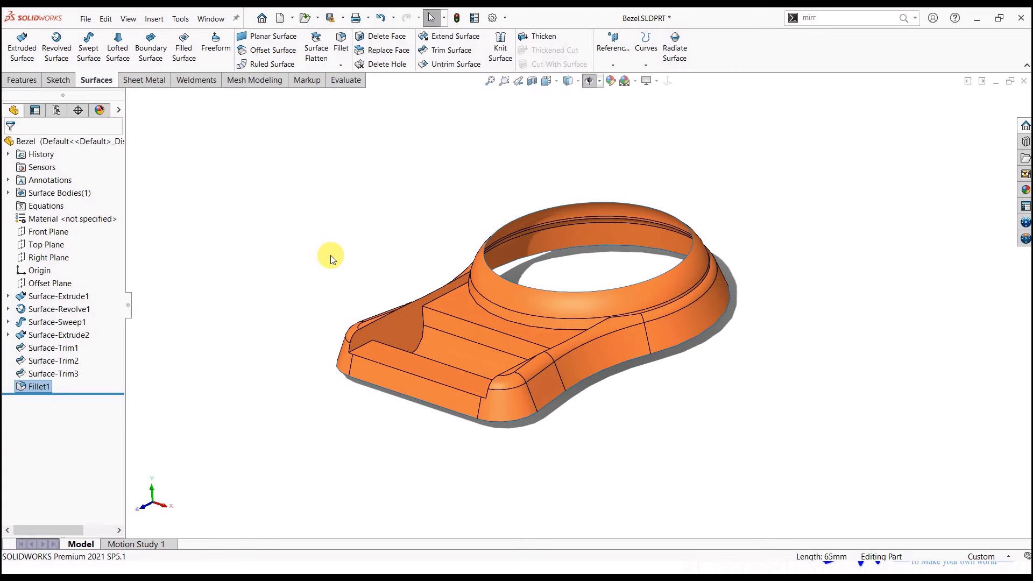
middle_click_drag(332, 259, 388, 207)
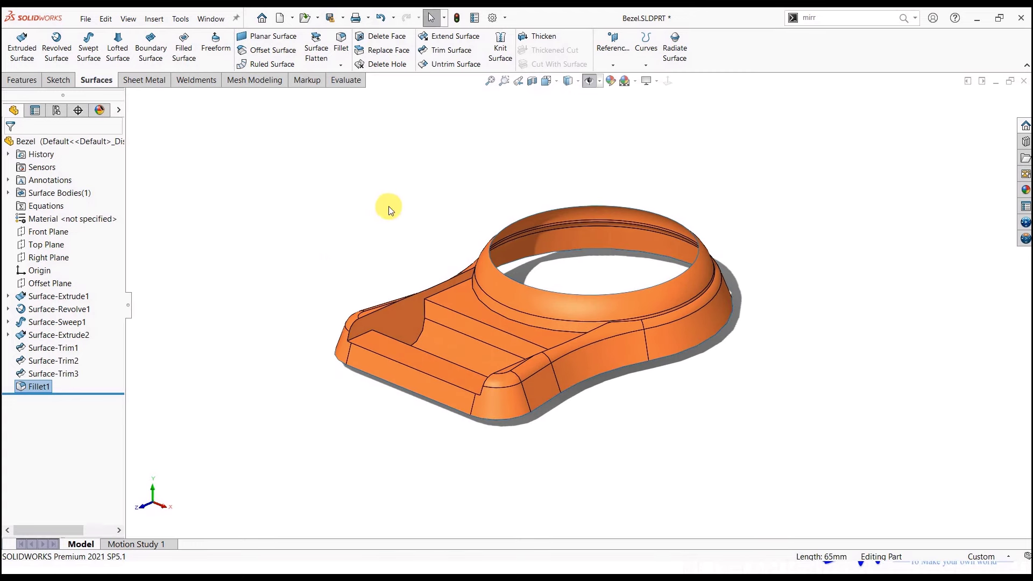
Thicken the filleted bezel surface into a solid 1 mm thick, and check its lower rim up close and in the isometric view
left_click(530, 38)
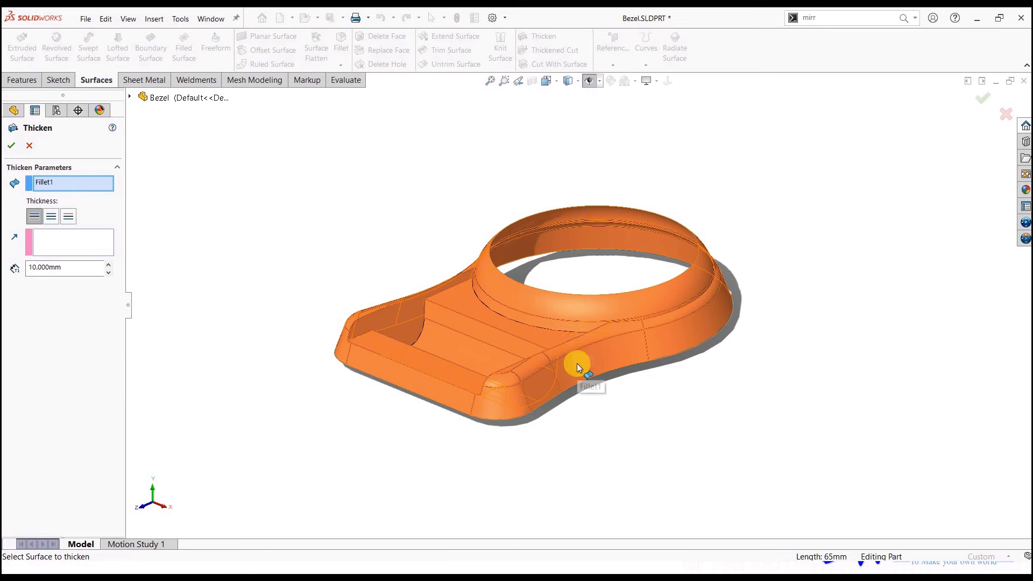
double_click(78, 272)
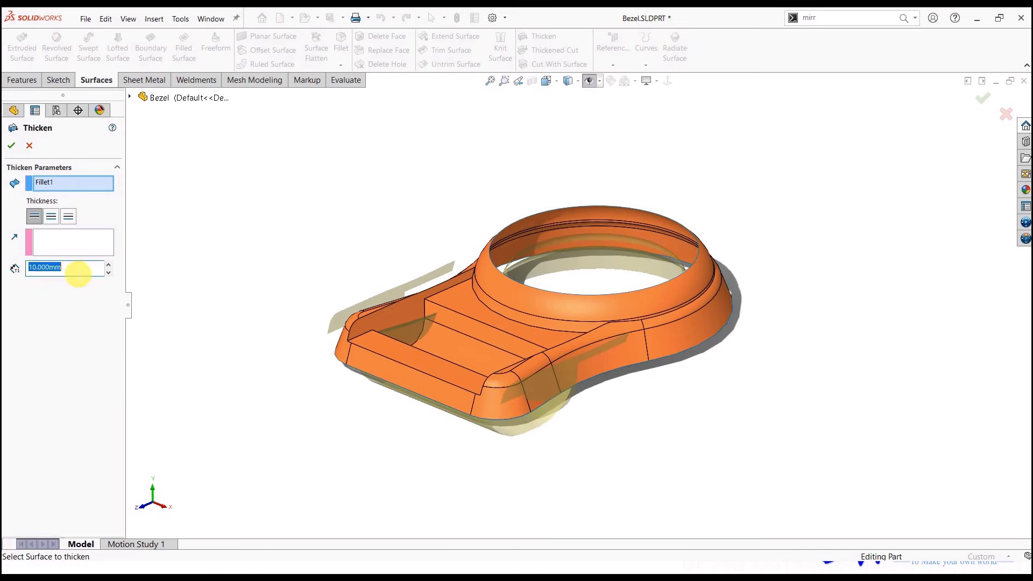
type("1")
key("Return")
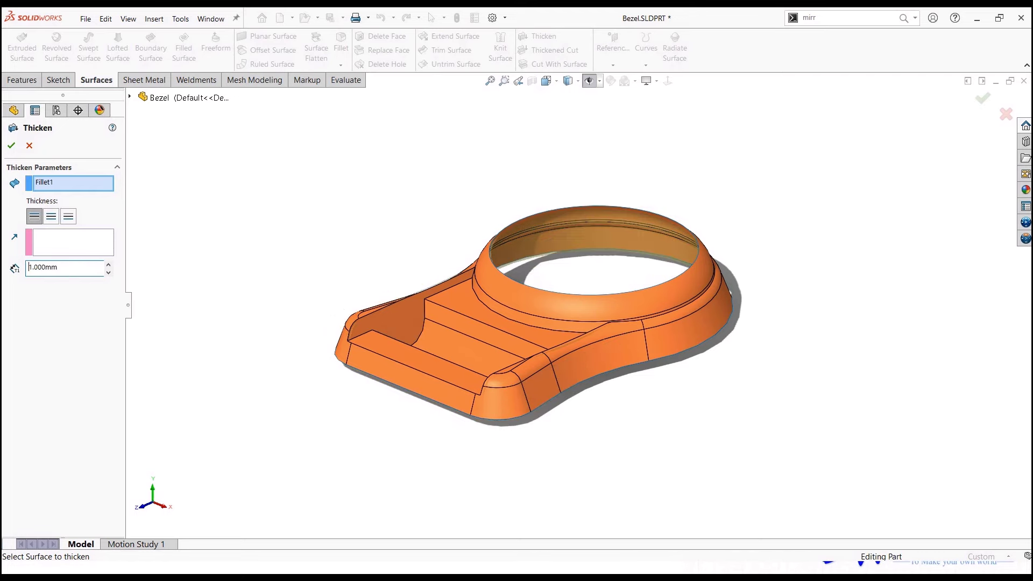
left_click(12, 145)
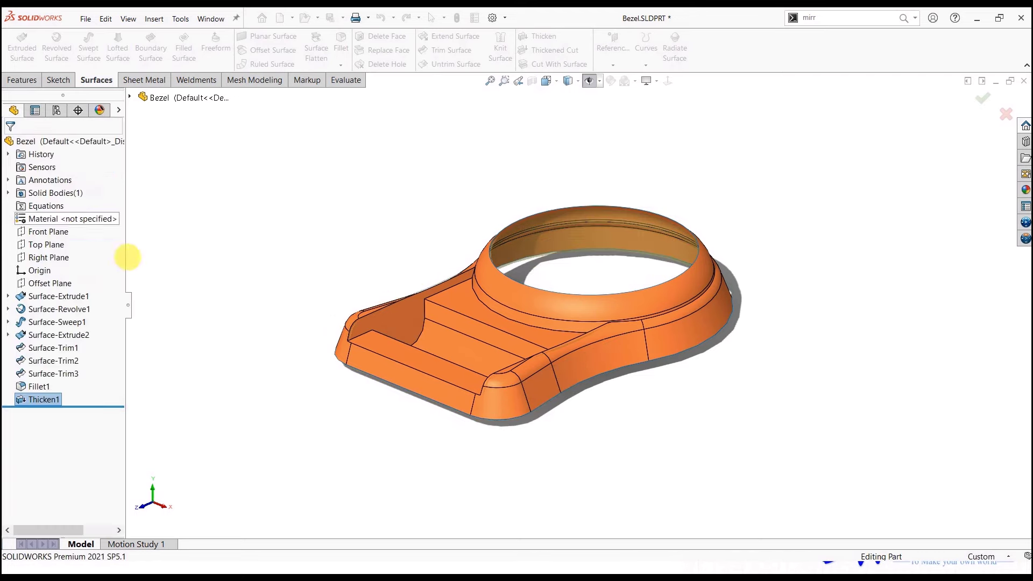
middle_click_drag(127, 254, 369, 314)
scroll(417, 315, "down", 10)
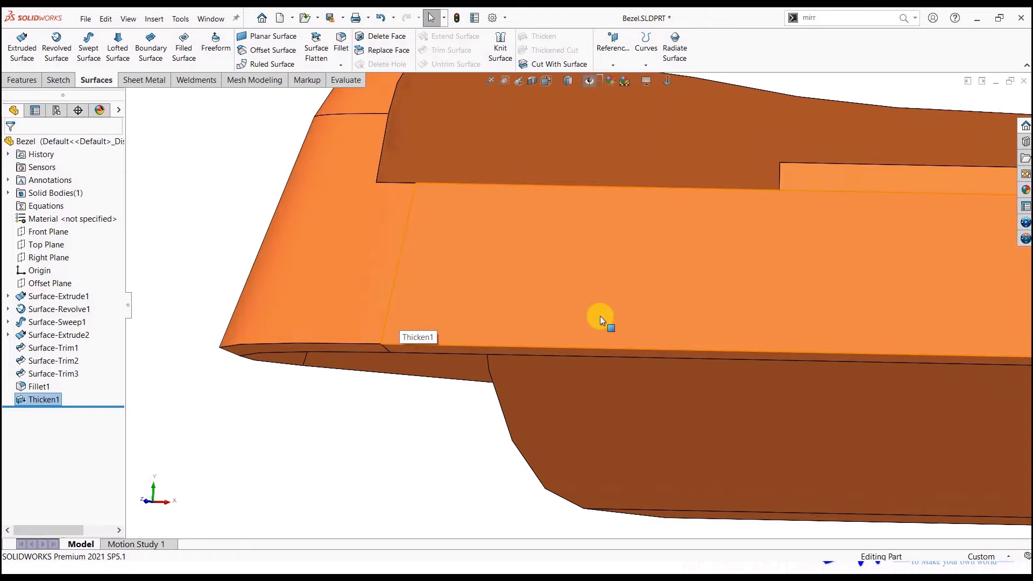
middle_click_drag(600, 318, 624, 387)
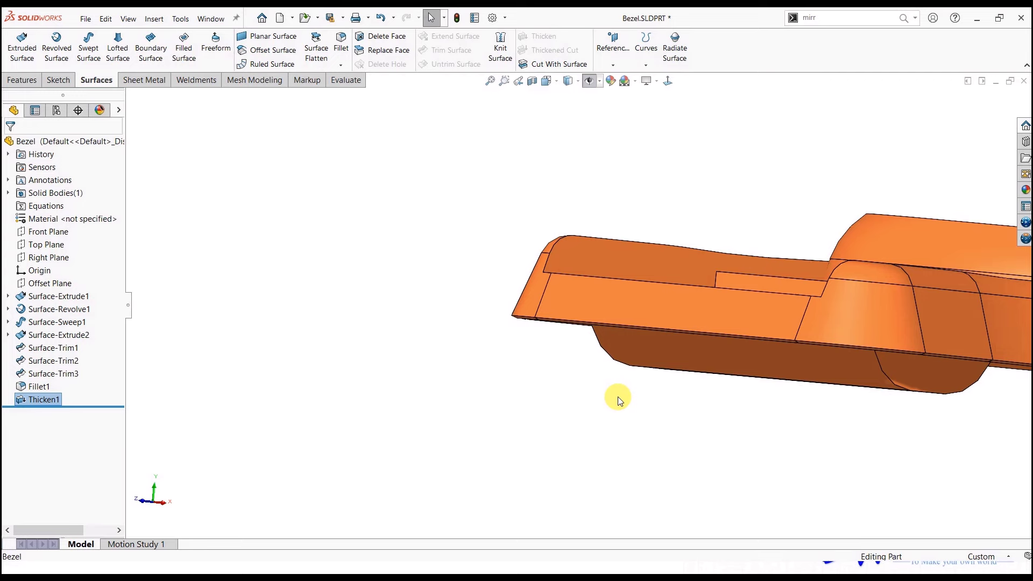
key("ctrl+7")
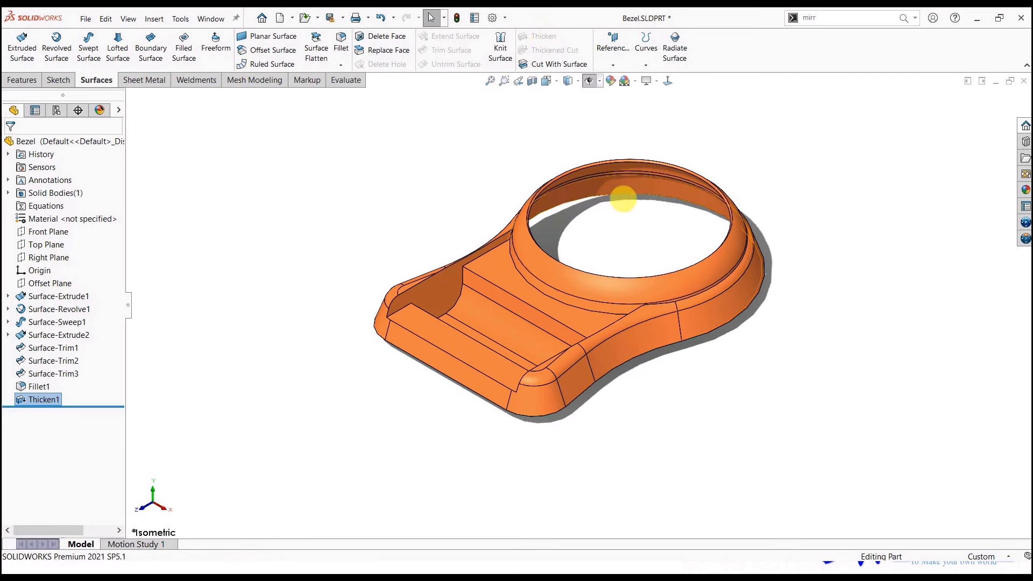
Start a radiate surface using the flat underside face of the front pocket as the direction reference
left_click(680, 53)
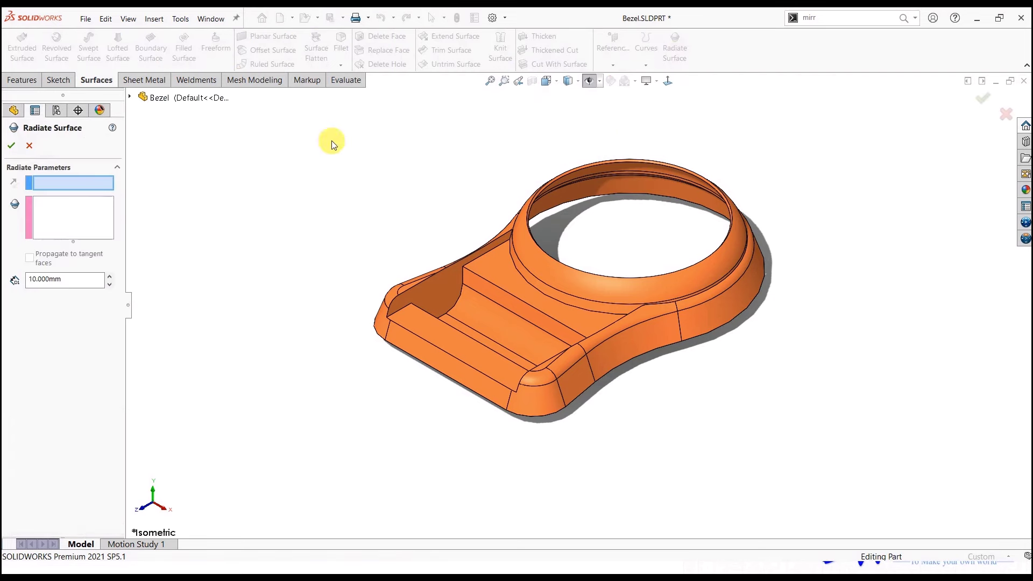
scroll(580, 352, "down", 2)
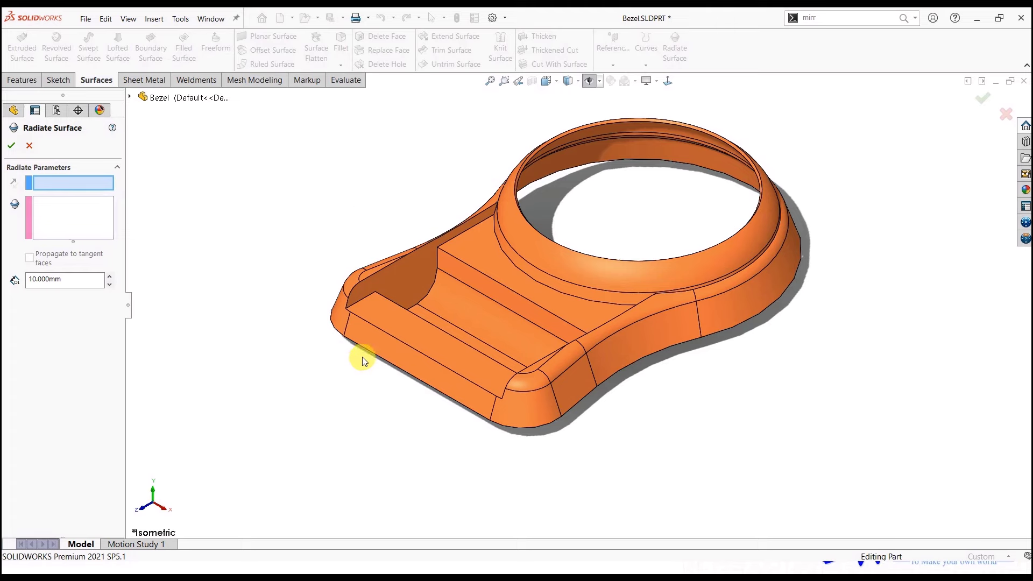
middle_click_drag(362, 357, 454, 293)
left_click(463, 276)
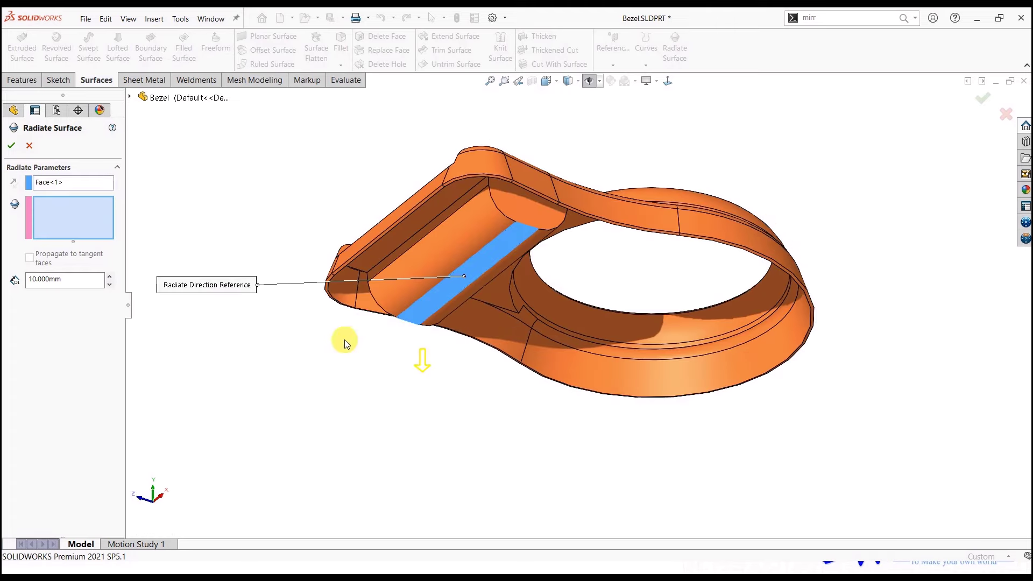
Select the tangent chain of outer lower rim edges around the bezel as the edges to radiate
middle_click_drag(344, 340, 341, 399)
scroll(387, 269, "down", 5)
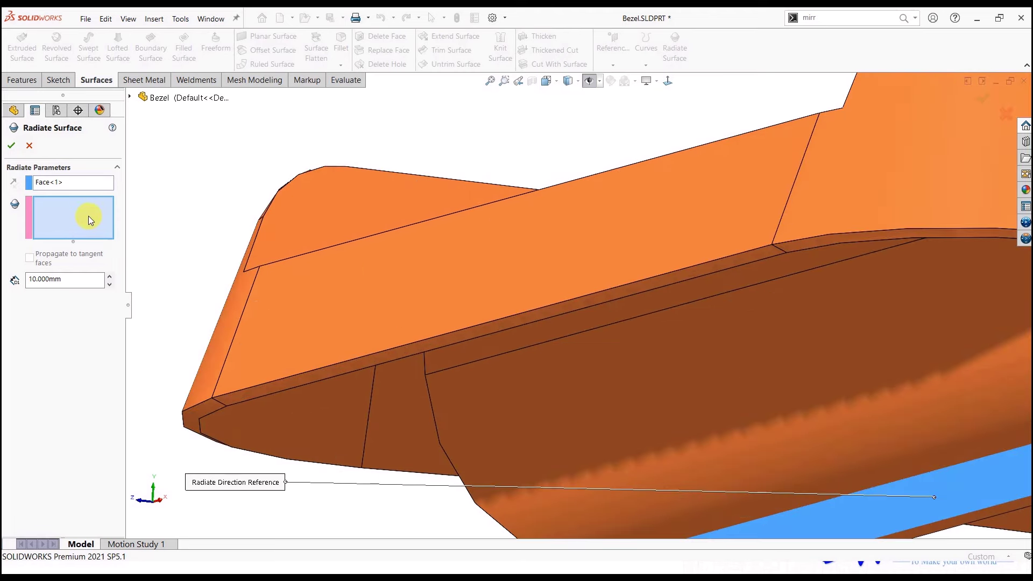
left_click(276, 381)
left_click(277, 381)
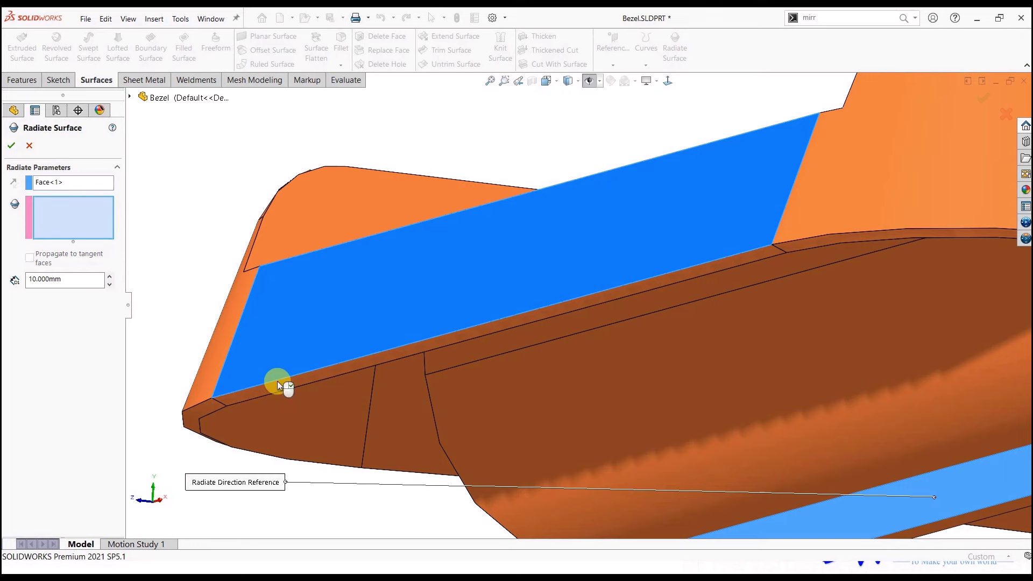
right_click(200, 407)
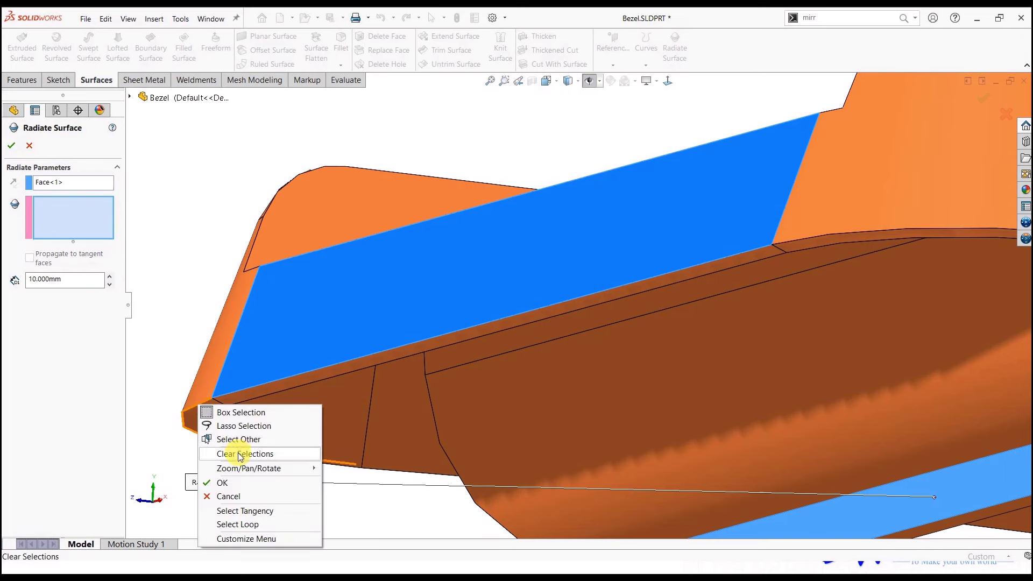
left_click(241, 511)
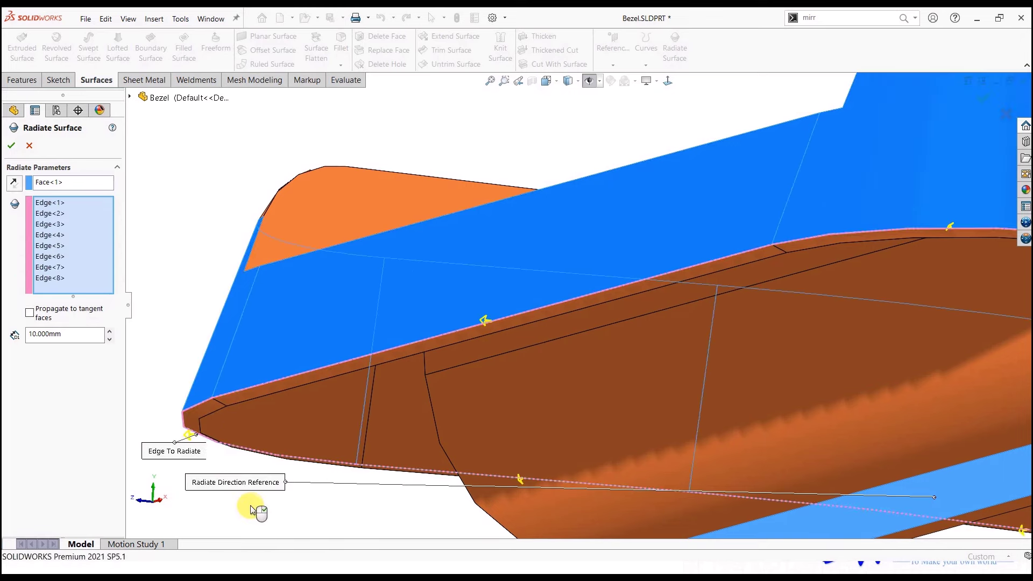
middle_click_drag(265, 484, 392, 454)
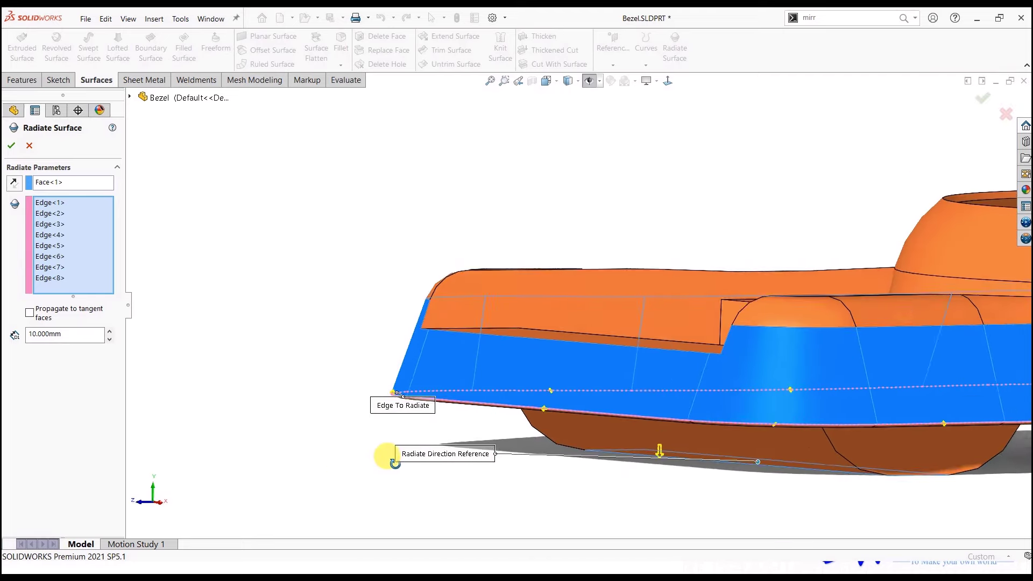
scroll(142, 318, "down", 2)
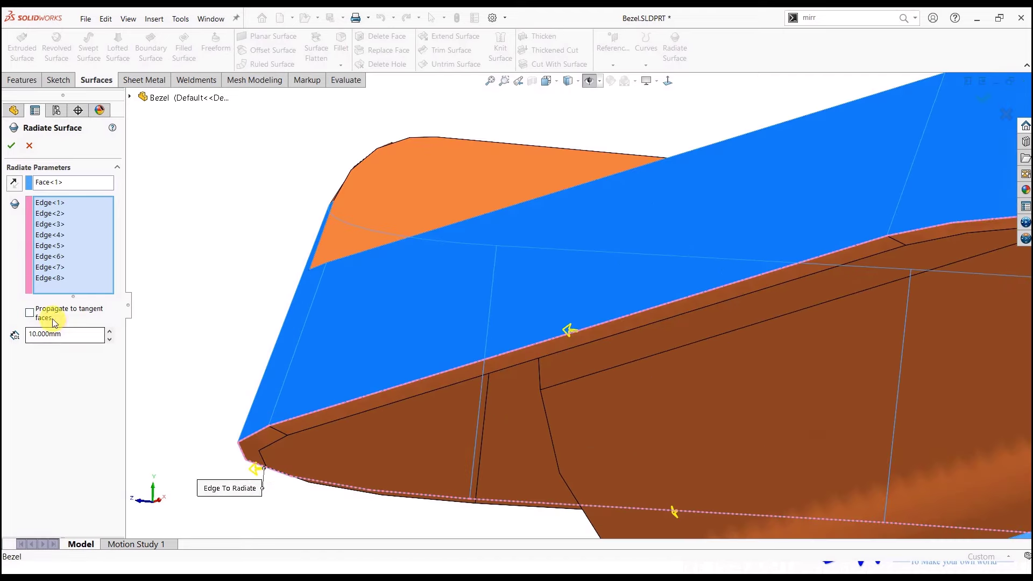
Reverse the radiate direction and create the radiated surface along the bezel's lower rim
left_click(13, 182)
scroll(451, 318, "up", 3)
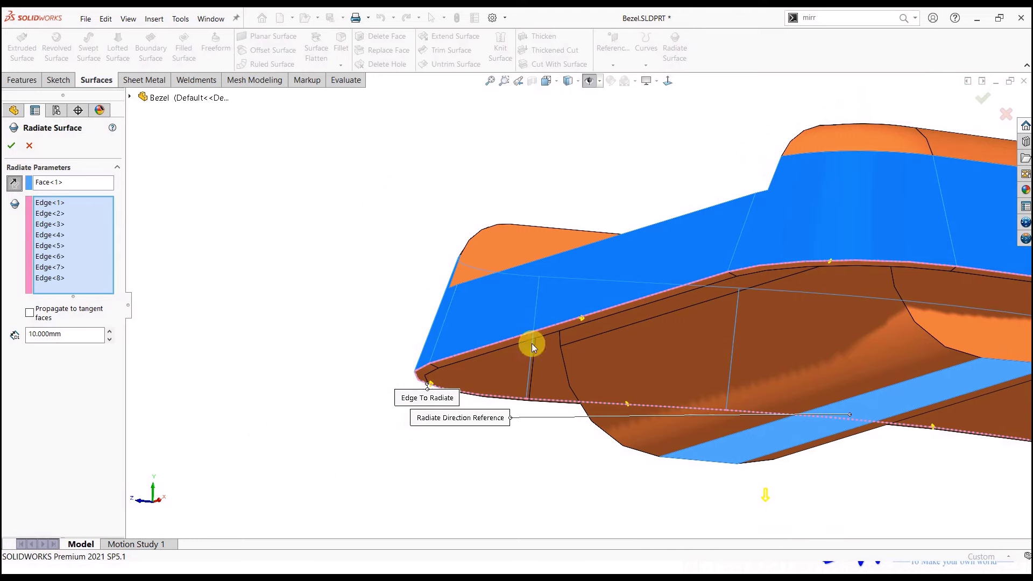
double_click(67, 335)
left_click(10, 145)
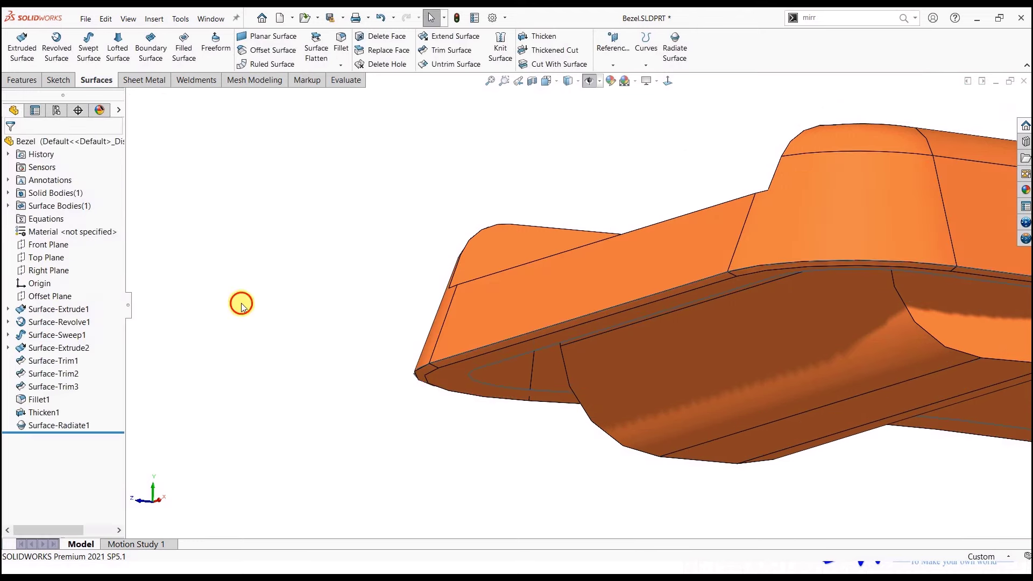
Examine the radiated surface along the bezel's lower rim from below and from the side
middle_click_drag(241, 304, 531, 343)
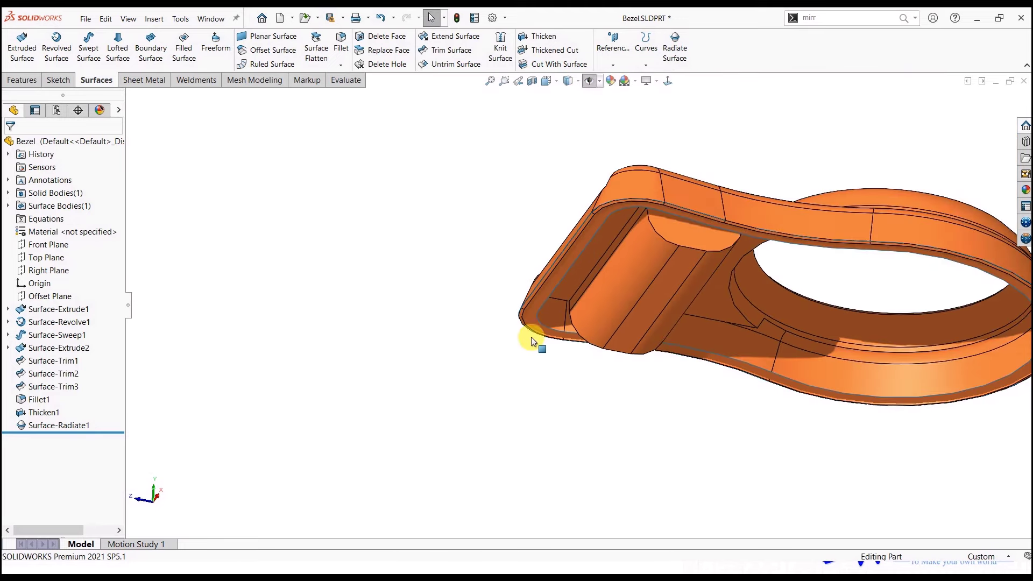
scroll(852, 292, "up", 2)
middle_click_drag(847, 297, 857, 405)
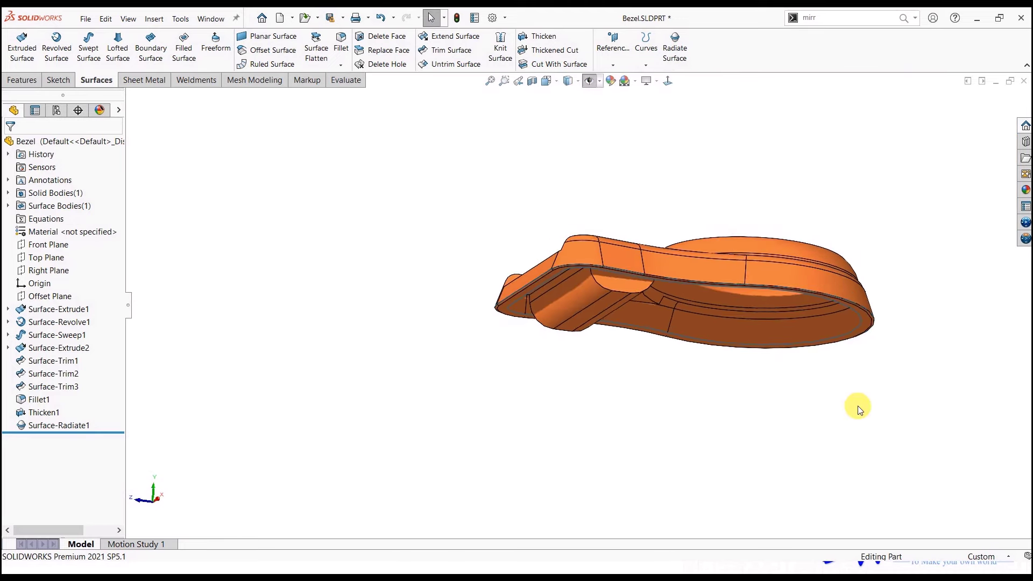
scroll(537, 286, "down", 4)
middle_click_drag(537, 286, 543, 376)
scroll(559, 368, "down", 3)
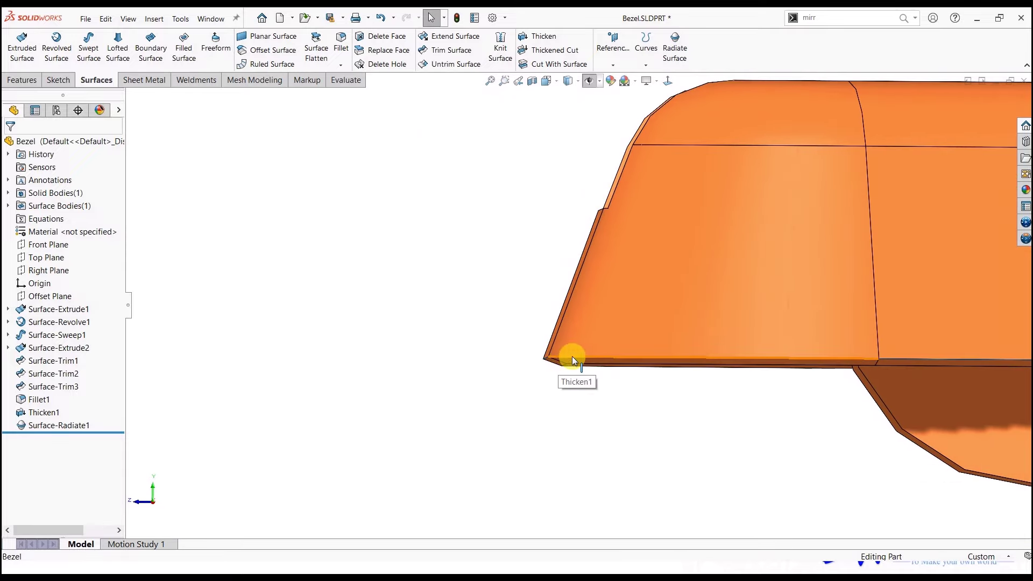
scroll(562, 364, "up", 3)
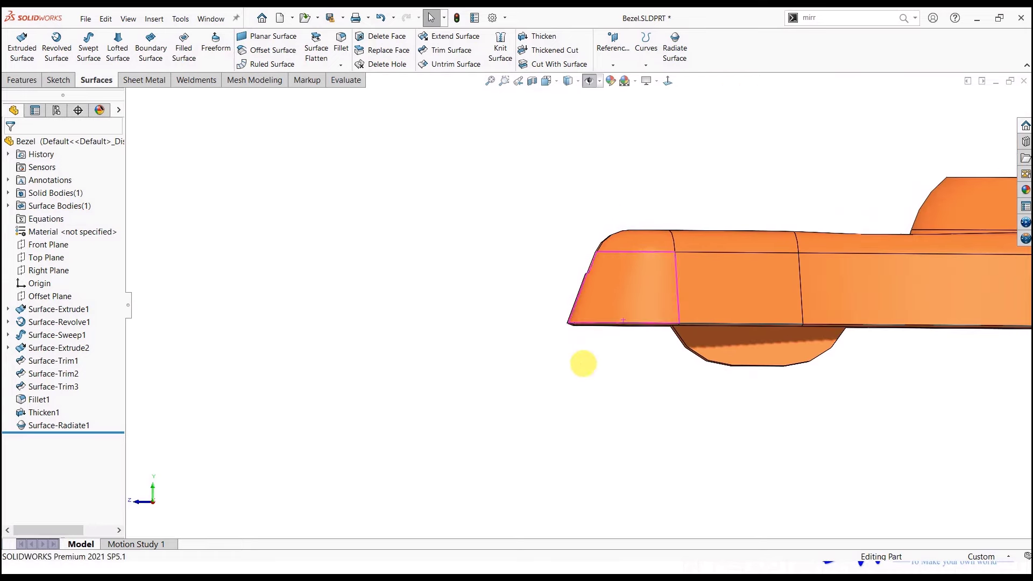
Examine the radiated surface feature and check which solid and surface bodies the part contains
mouse_move(583, 362)
middle_mouse_down()
mouse_move(629, 385)
mouse_move(589, 363)
middle_mouse_up()
scroll(563, 276, "down", 4)
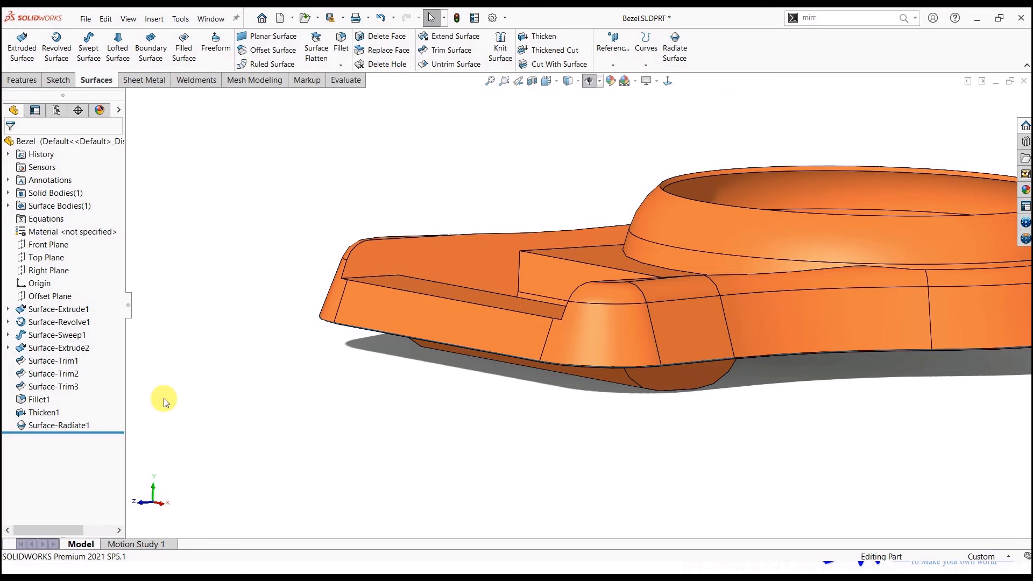
left_click(86, 425)
middle_click_drag(344, 398, 445, 380)
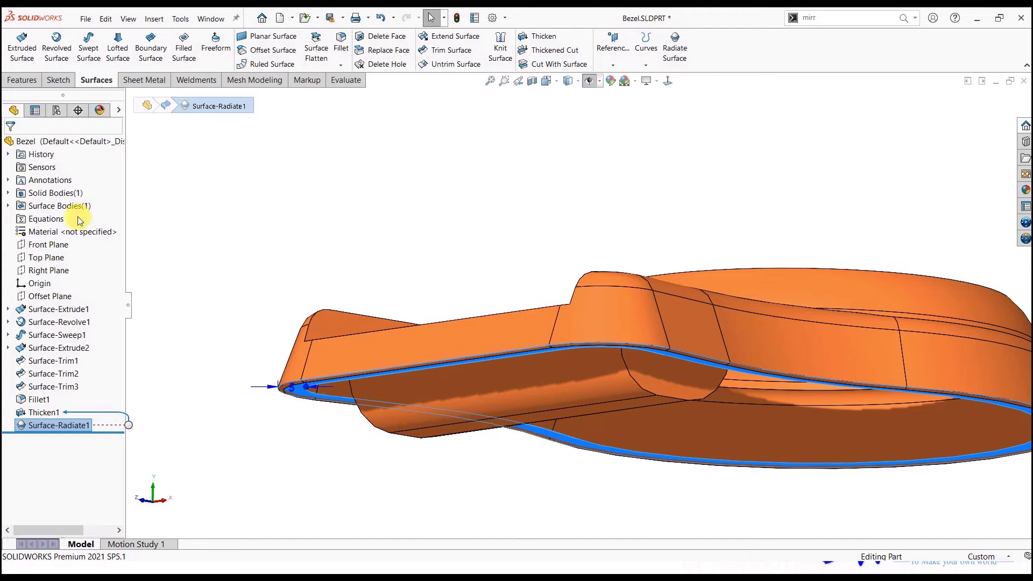
left_click(8, 192)
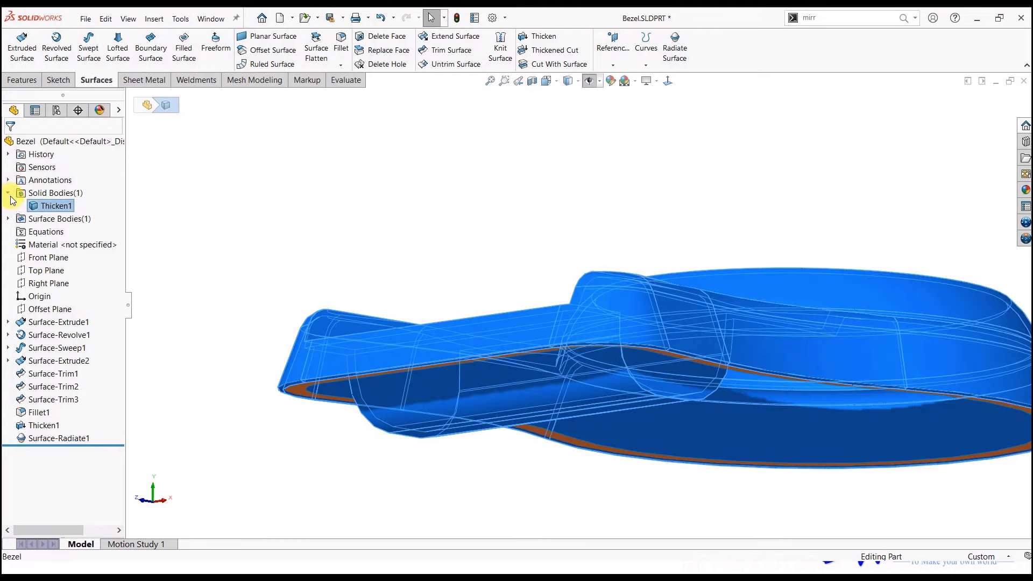
left_click(7, 193)
left_click(200, 253)
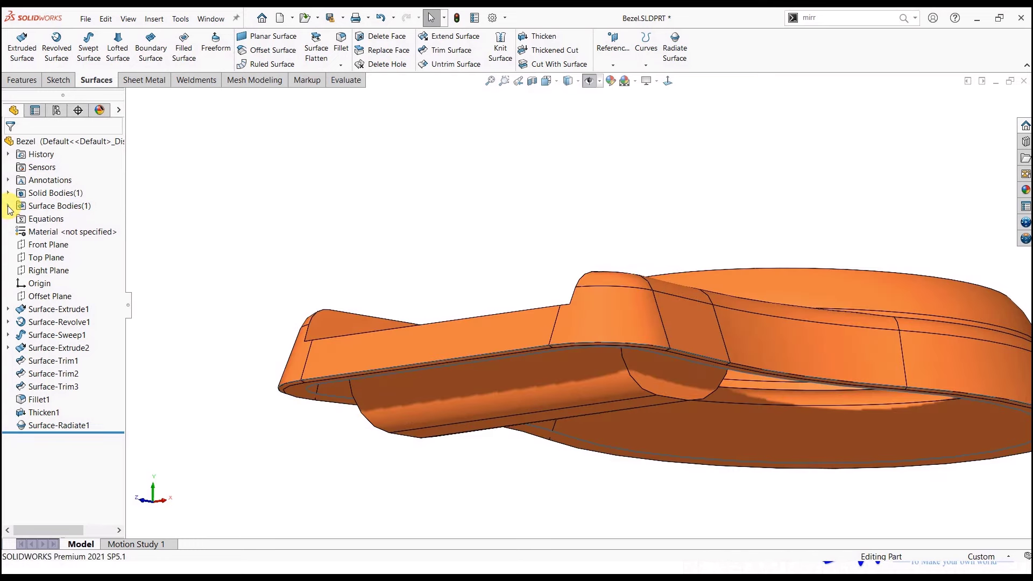
left_click(7, 205)
left_click(45, 225)
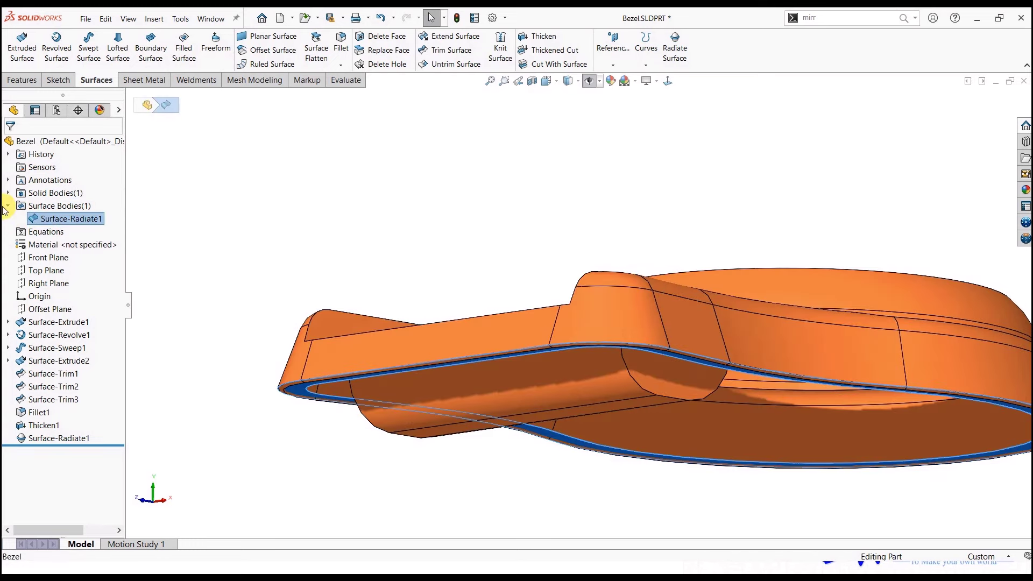
left_click(8, 206)
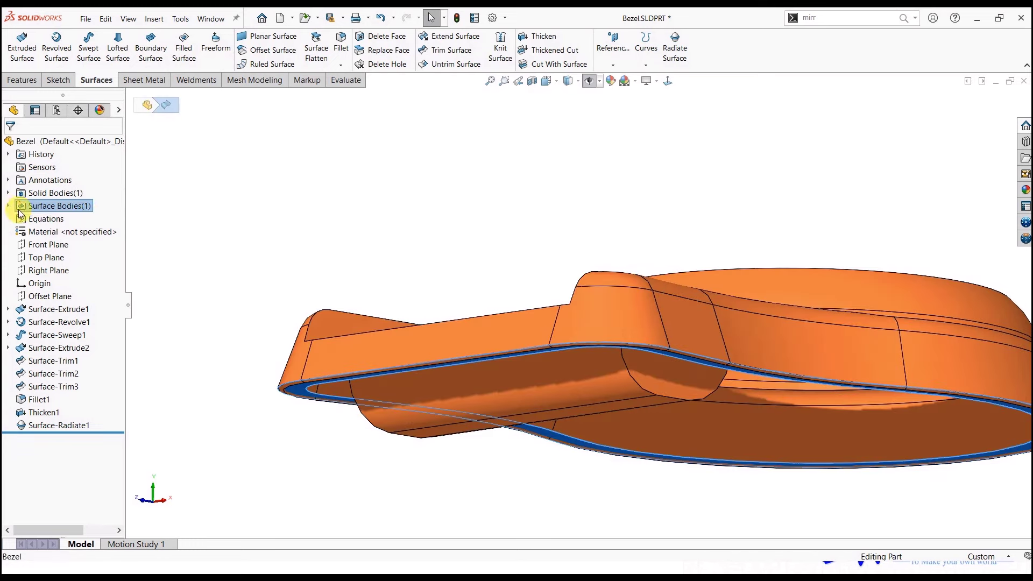
left_click(216, 229)
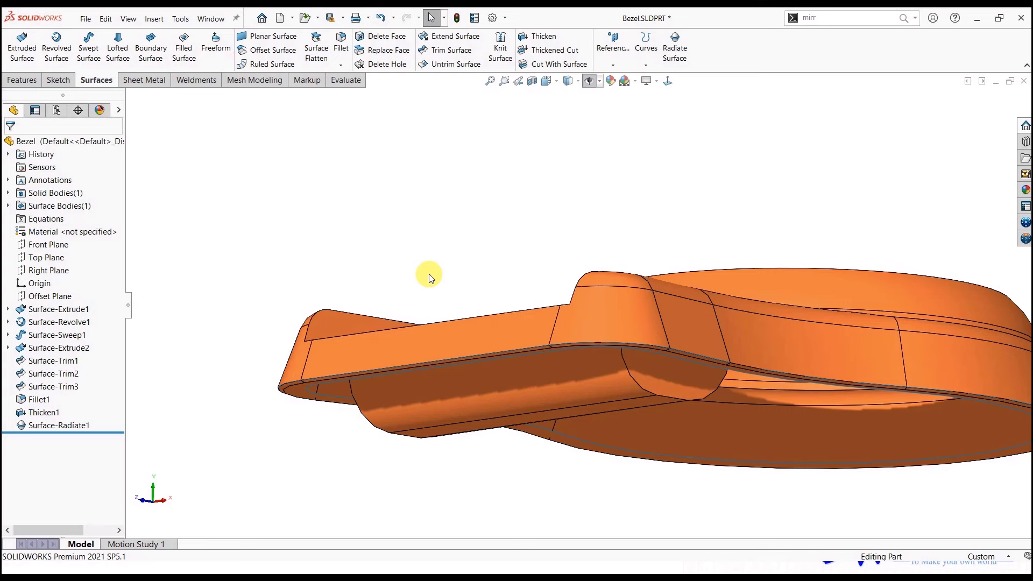
Cut the thickened bezel with the radiated surface along the lower rim, flipping the cut direction to point downward
scroll(688, 341, "down", 3)
scroll(689, 340, "up", 3)
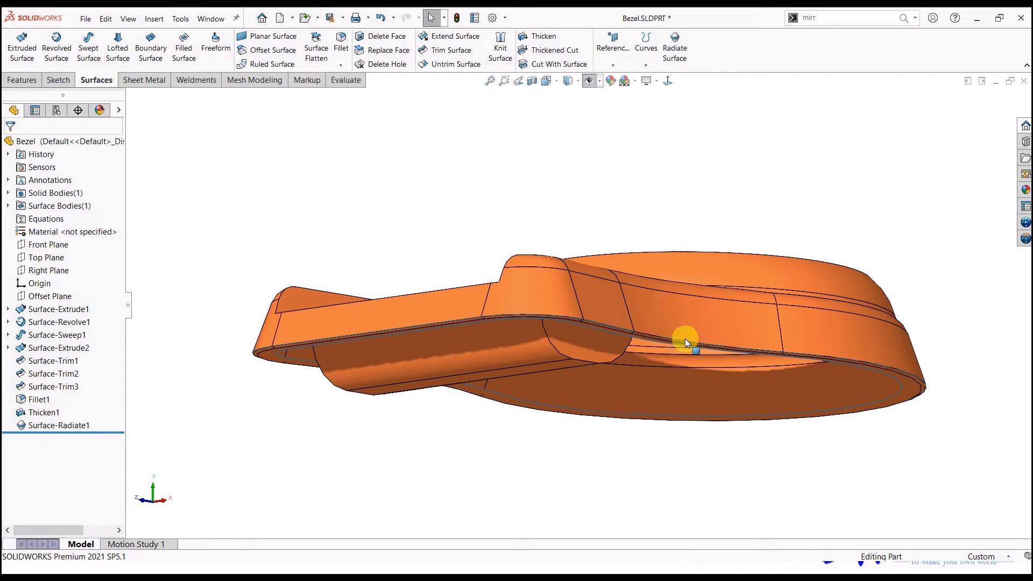
middle_click_drag(641, 307, 641, 345)
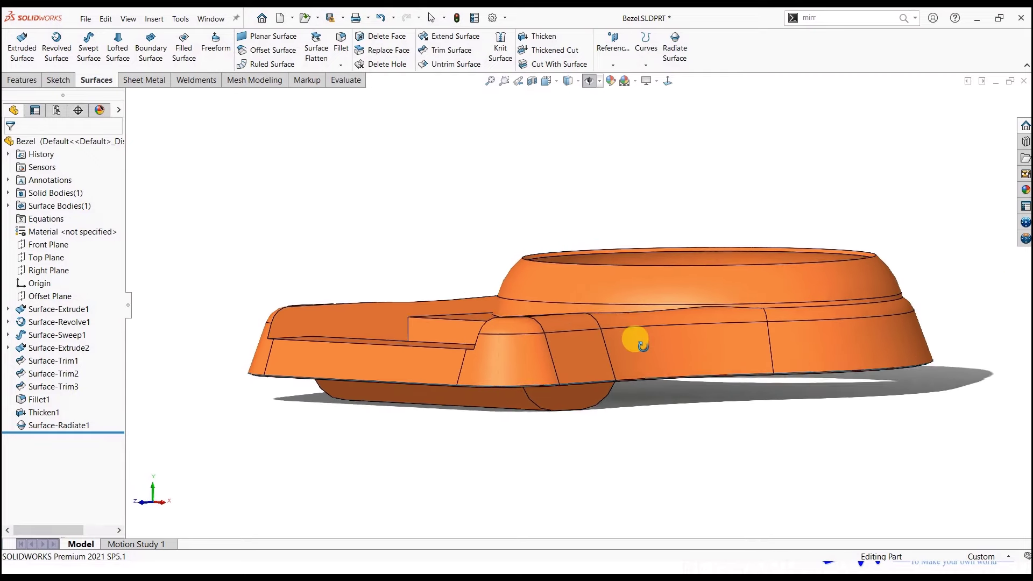
left_click(559, 64)
middle_click_drag(565, 171, 535, 134)
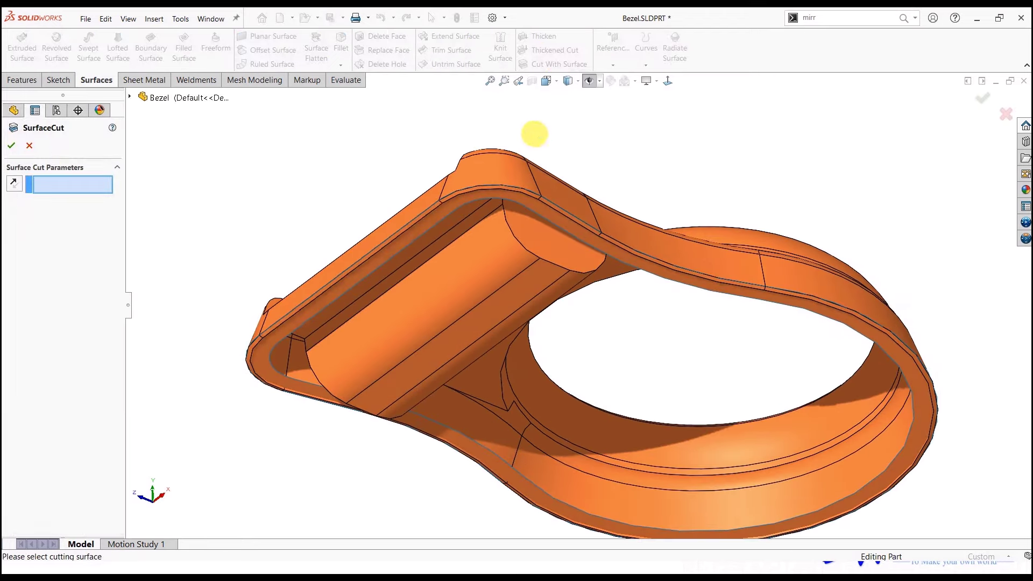
left_click(427, 228)
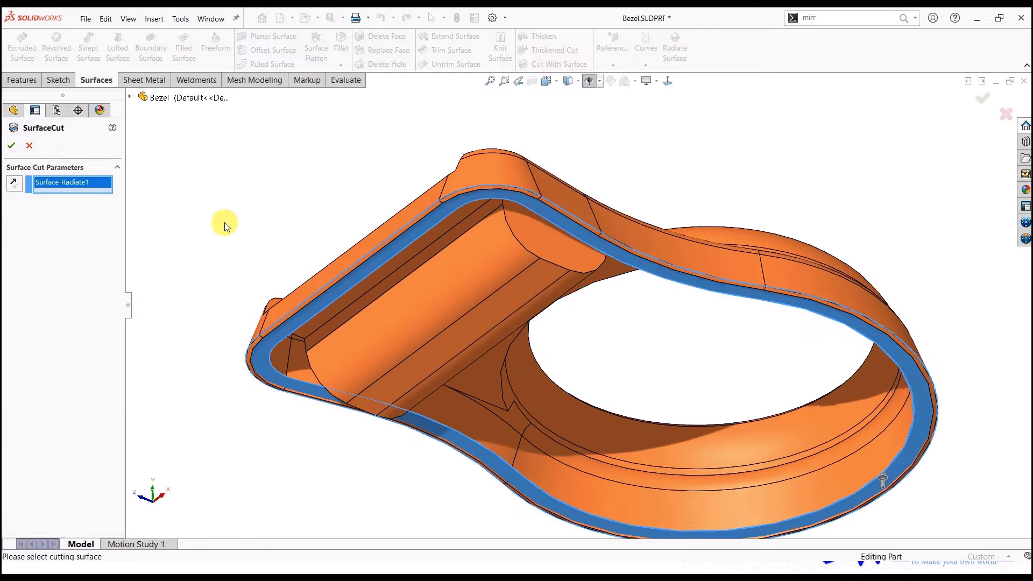
middle_click_drag(225, 221, 223, 297)
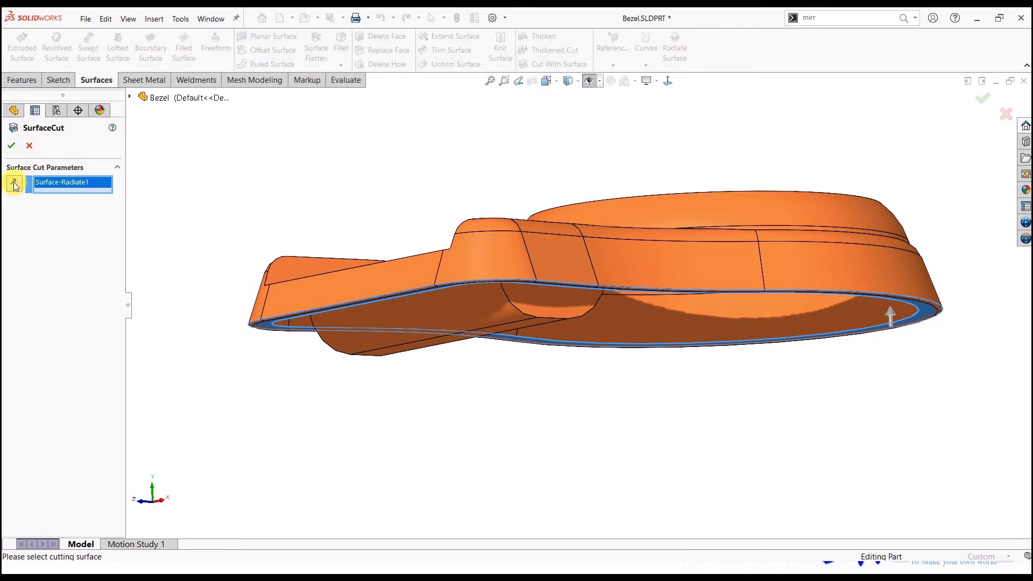
left_click(893, 342)
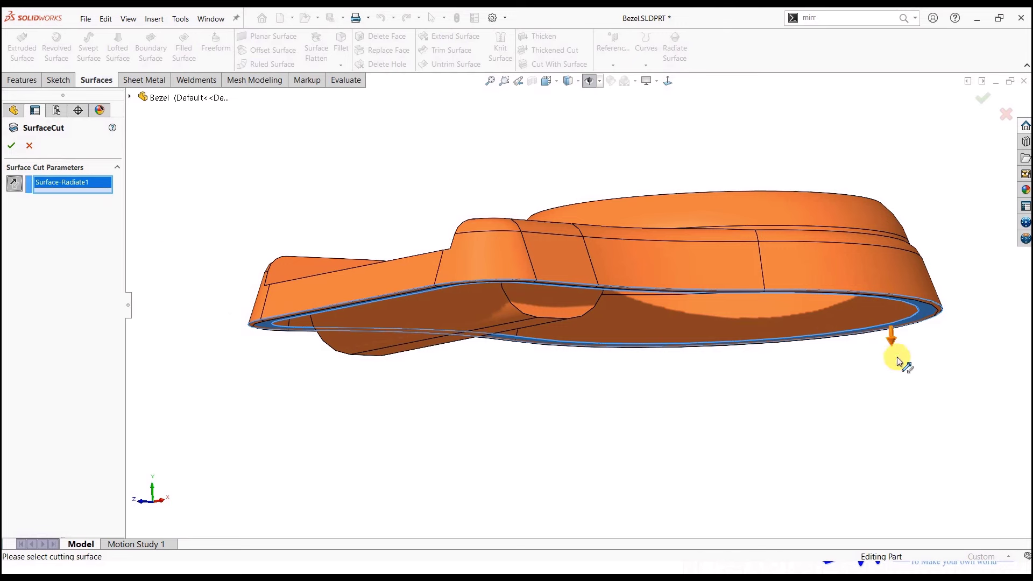
left_click(12, 150)
Examine the bezel's cut lower rim up close from below, from the side and from above
scroll(317, 307, "down", 5)
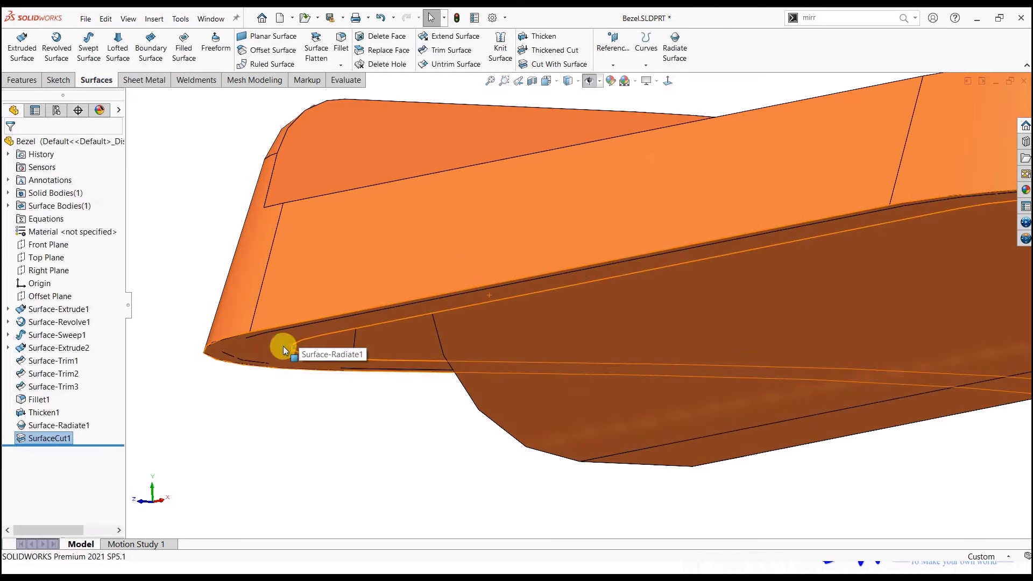
left_click(283, 346)
left_click(340, 318)
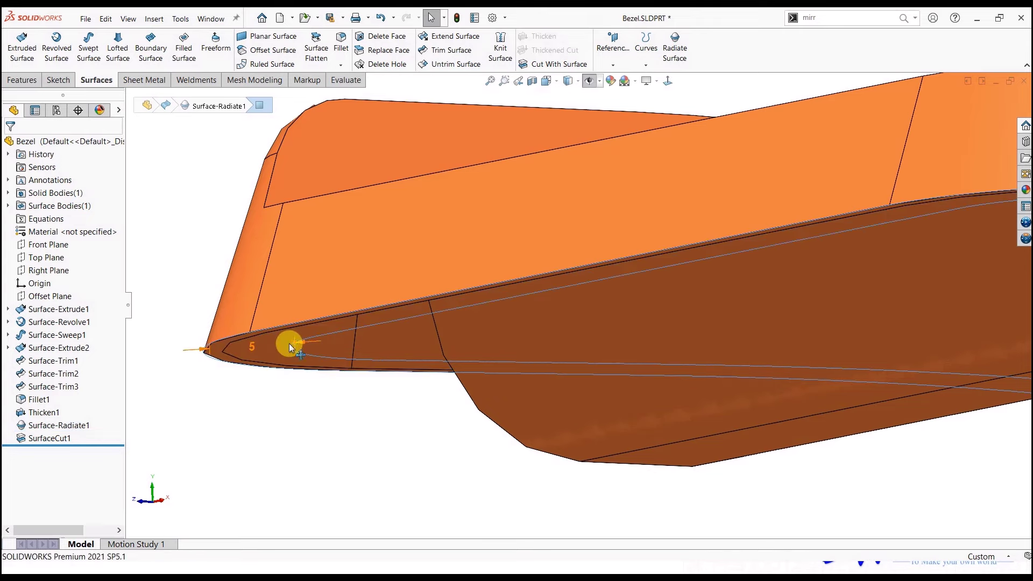
middle_click_drag(288, 345, 399, 401)
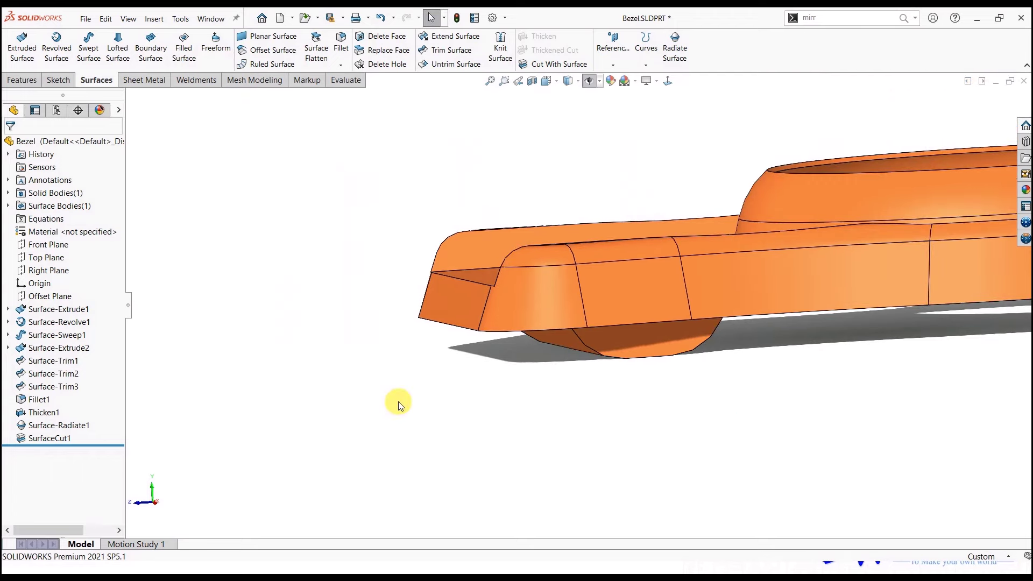
middle_click_drag(481, 395, 508, 428)
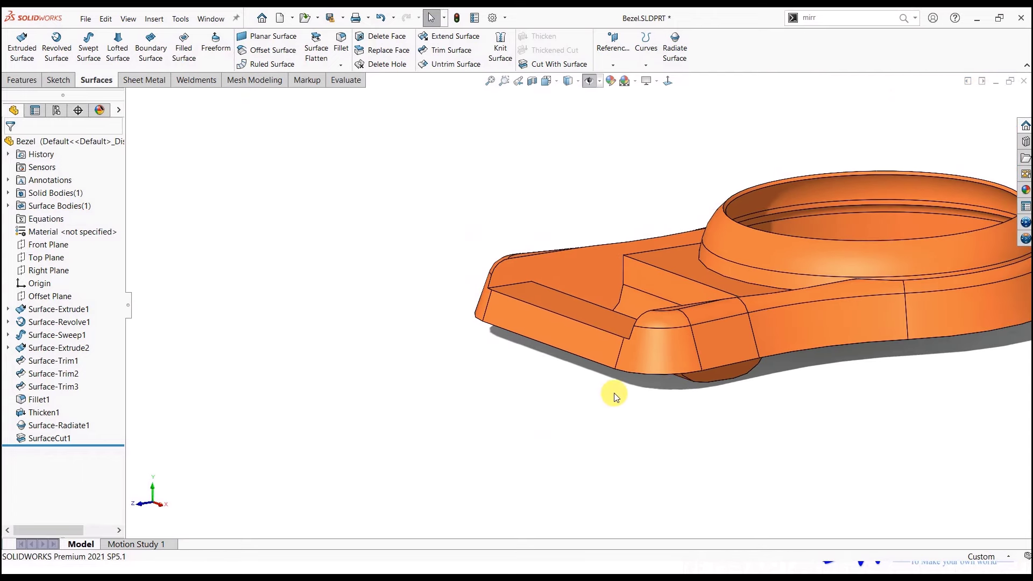
key("f")
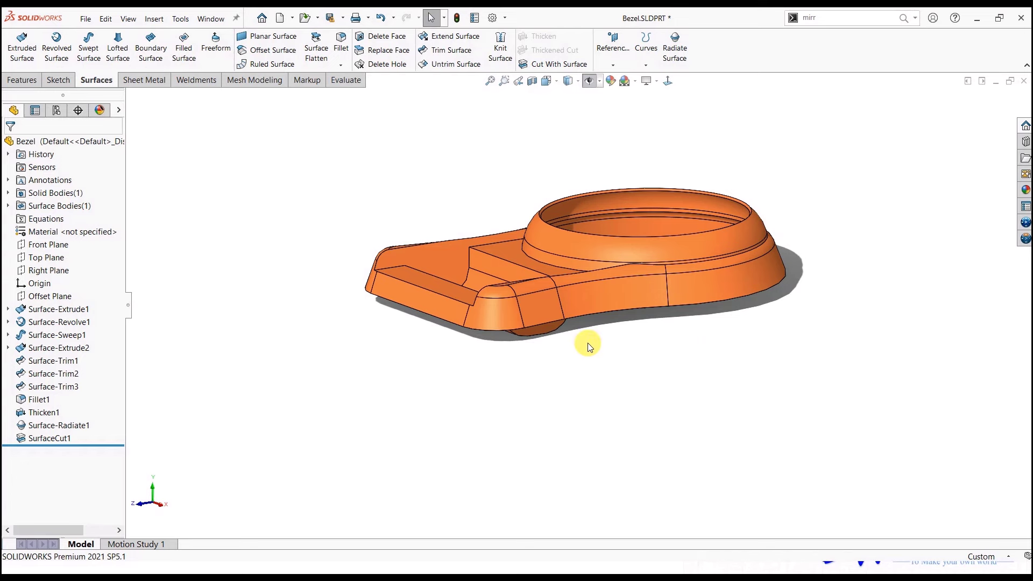
middle_click_drag(588, 341, 662, 198)
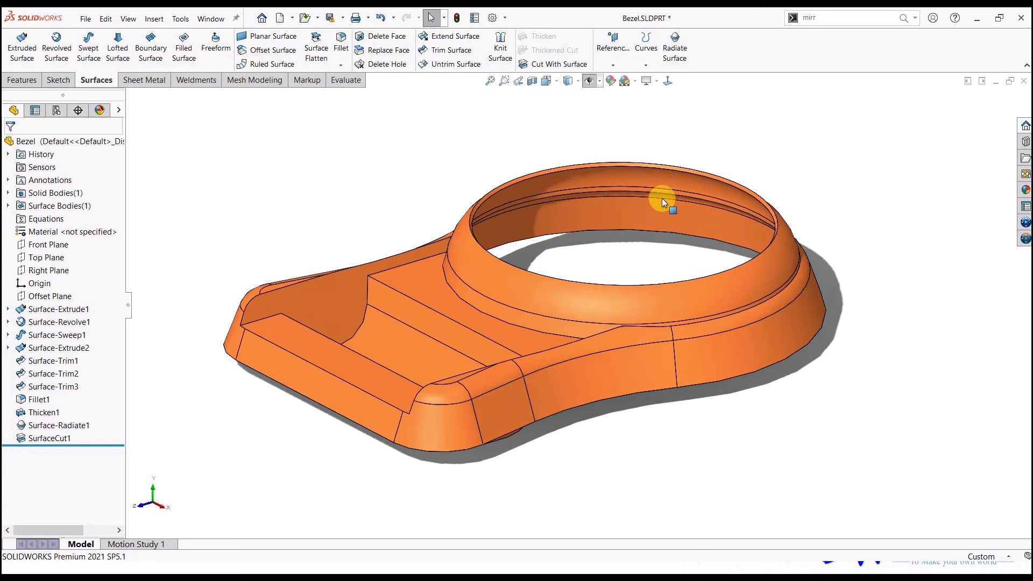
Add a full round fillet to the circular ring's upper rim, using its outer, rim and inner faces as the three face sets
left_click(341, 42)
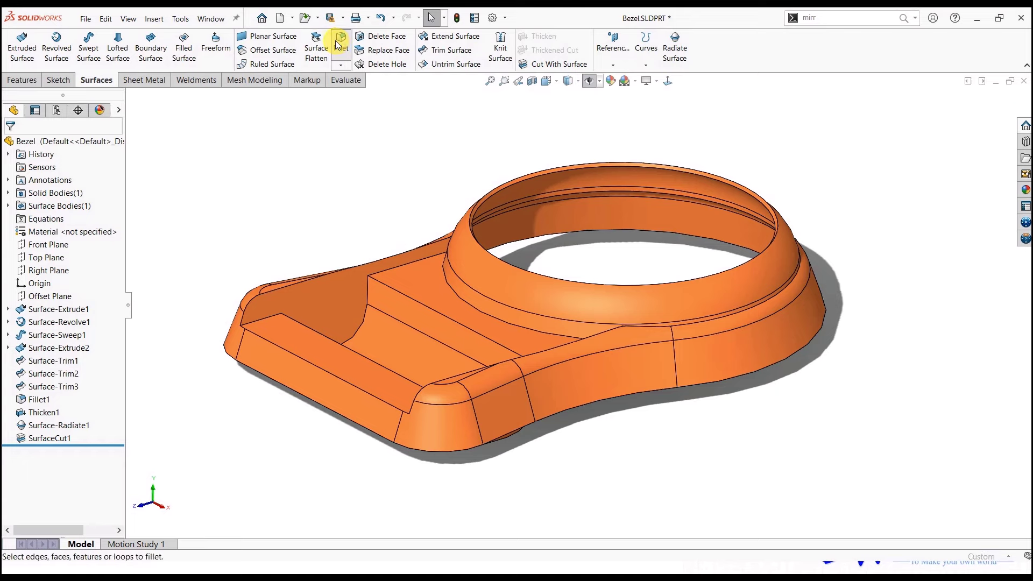
scroll(489, 201, "down", 8)
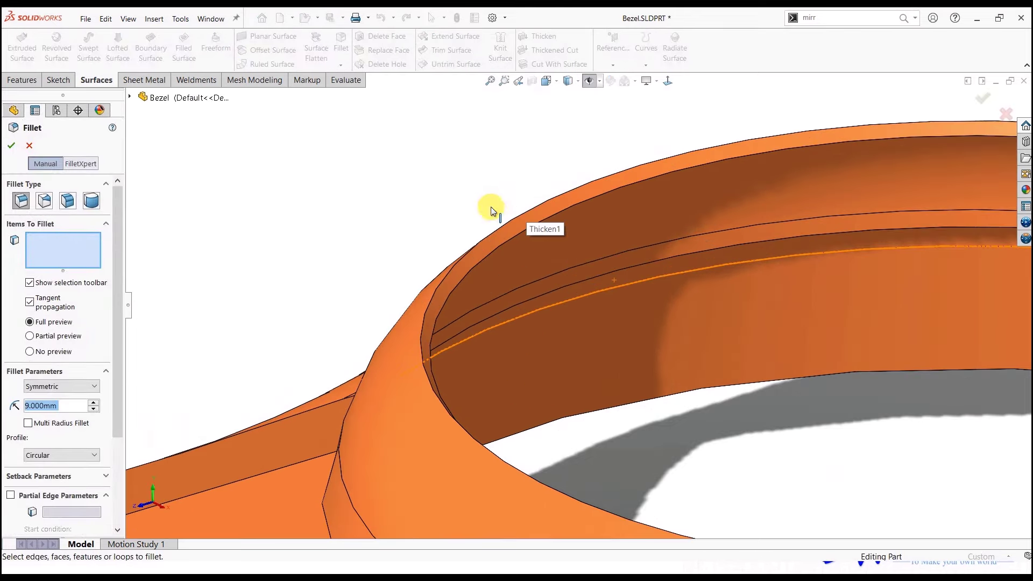
left_click(91, 200)
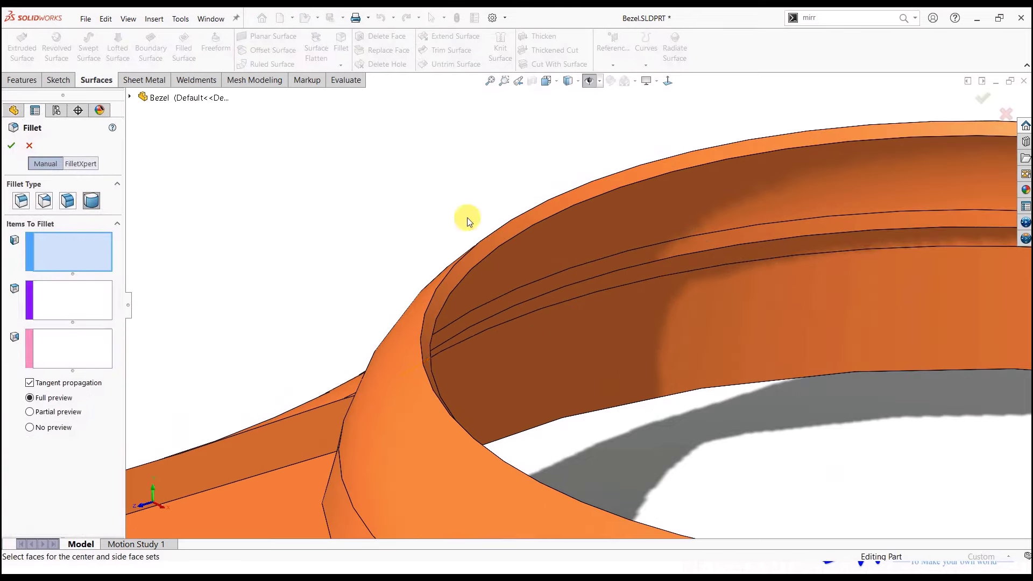
scroll(493, 246, "down", 4)
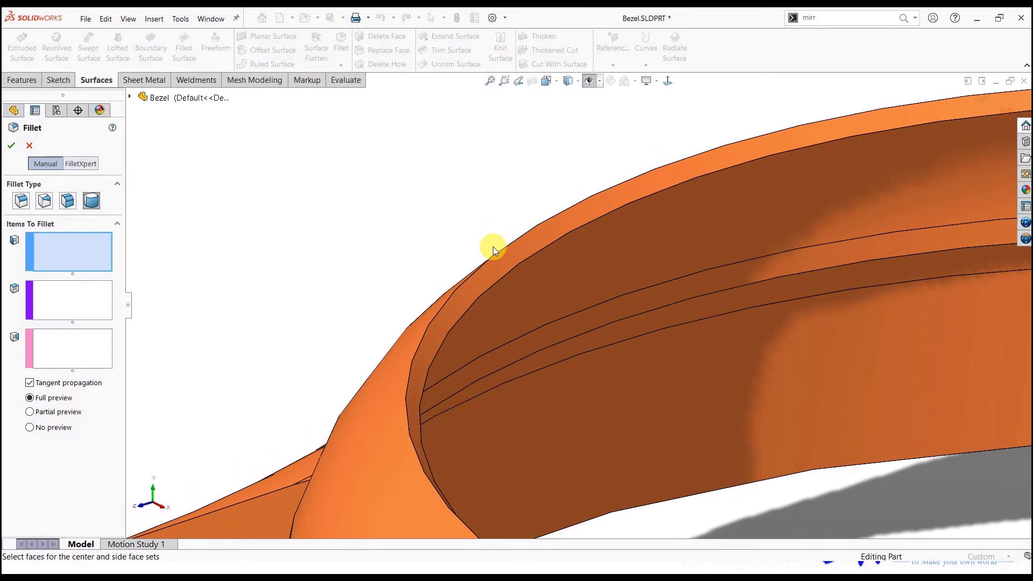
left_click(421, 325)
left_click(69, 314)
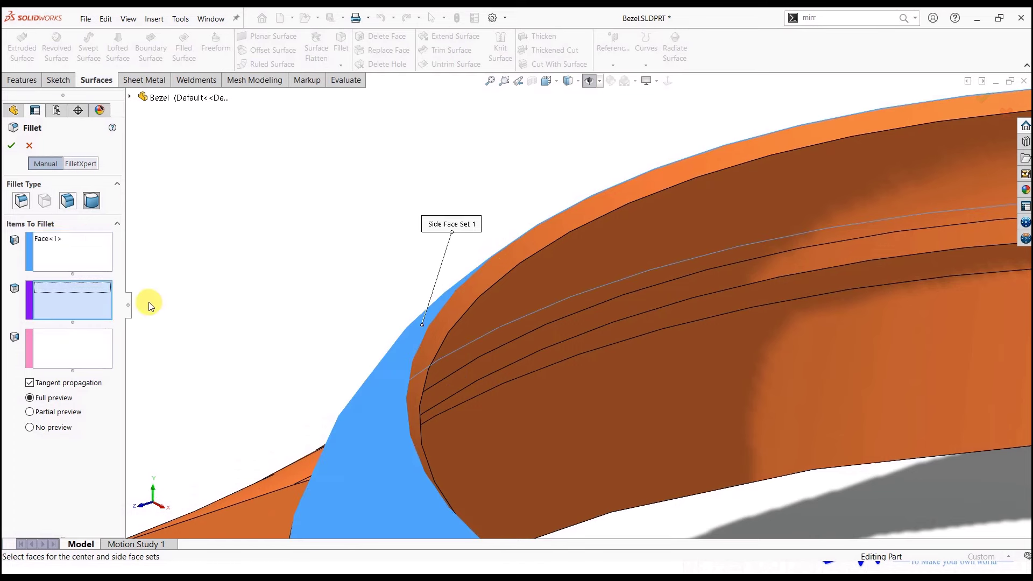
left_click(482, 277)
left_click(78, 344)
left_click(564, 262)
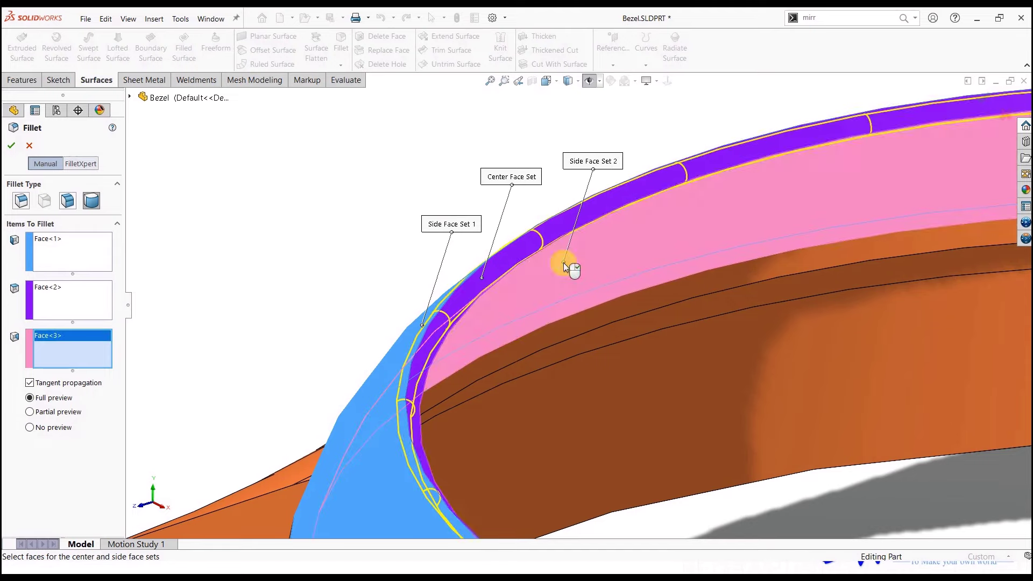
left_click(11, 145)
key("f")
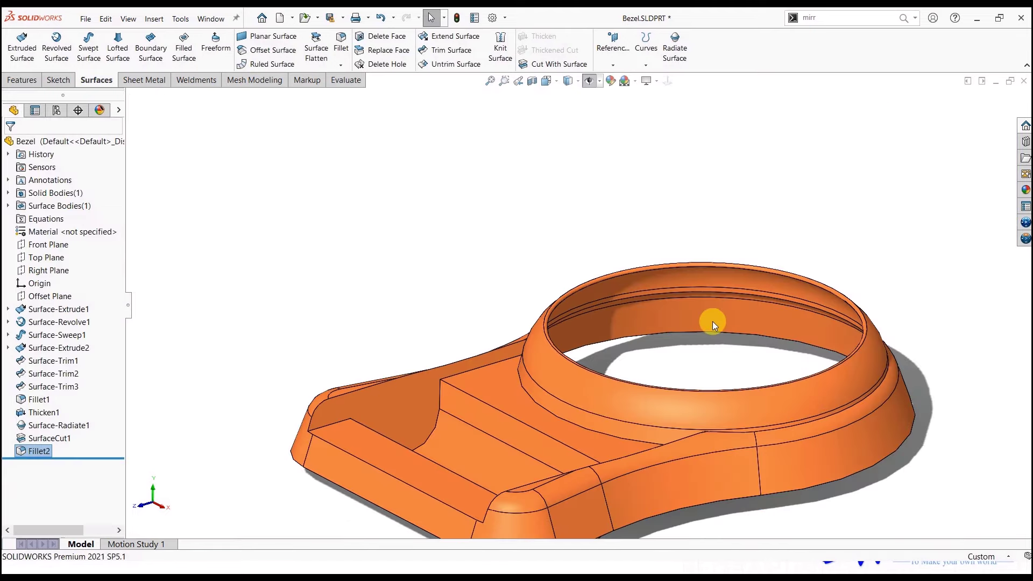
middle_click_drag(714, 323, 707, 371)
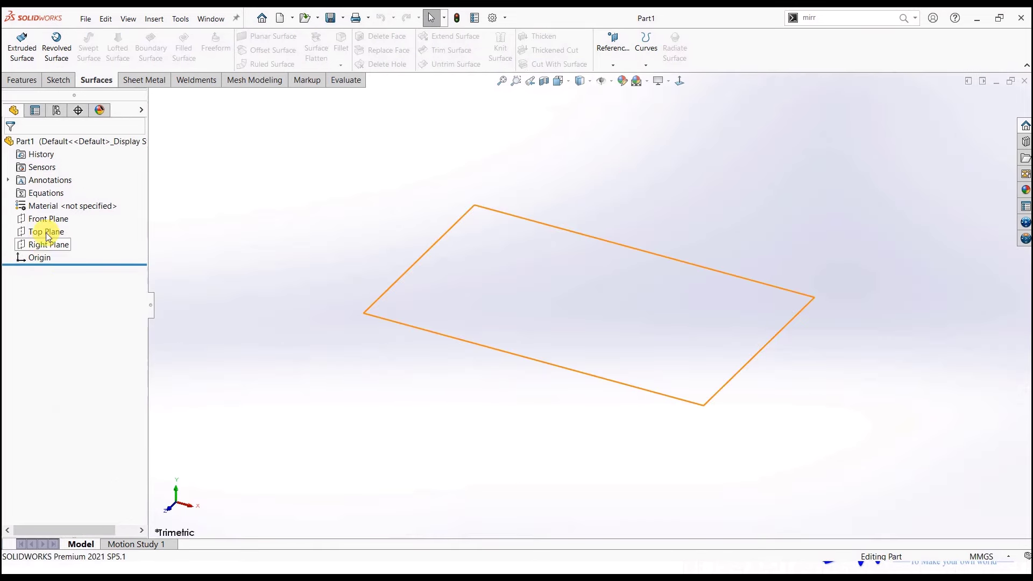
In a new part, sketch a center rectangle of about 159 by 157 mm on the Top Plane, centred on the origin
left_click(46, 233)
left_click(53, 214)
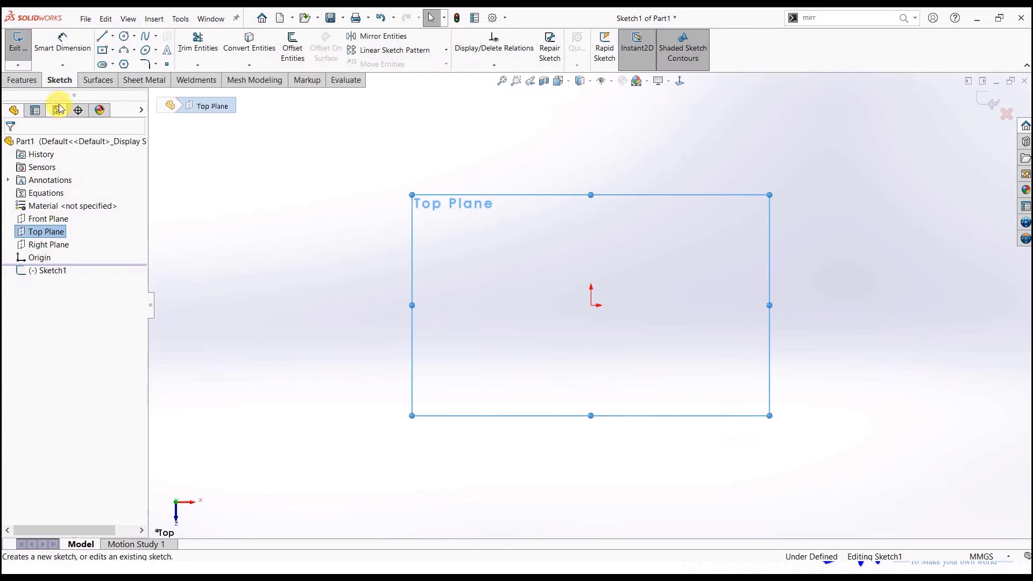
left_click(102, 49)
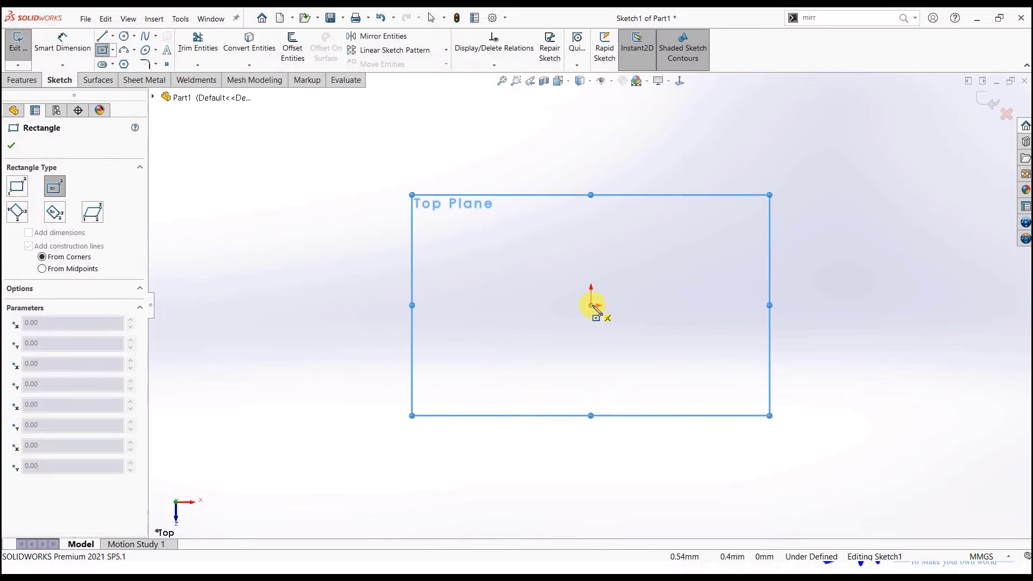
mouse_move(591, 305)
left_mouse_down()
mouse_move(759, 464)
mouse_move(749, 462)
left_mouse_up()
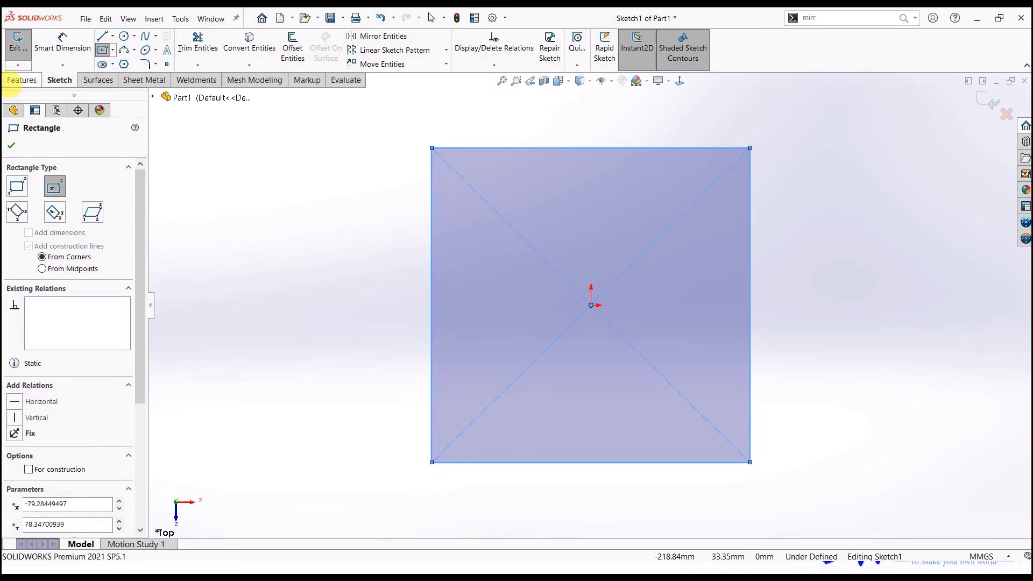
Extrude the rectangle upward as an open surface with a blind depth of 124 mm
left_click(85, 79)
key("Escape")
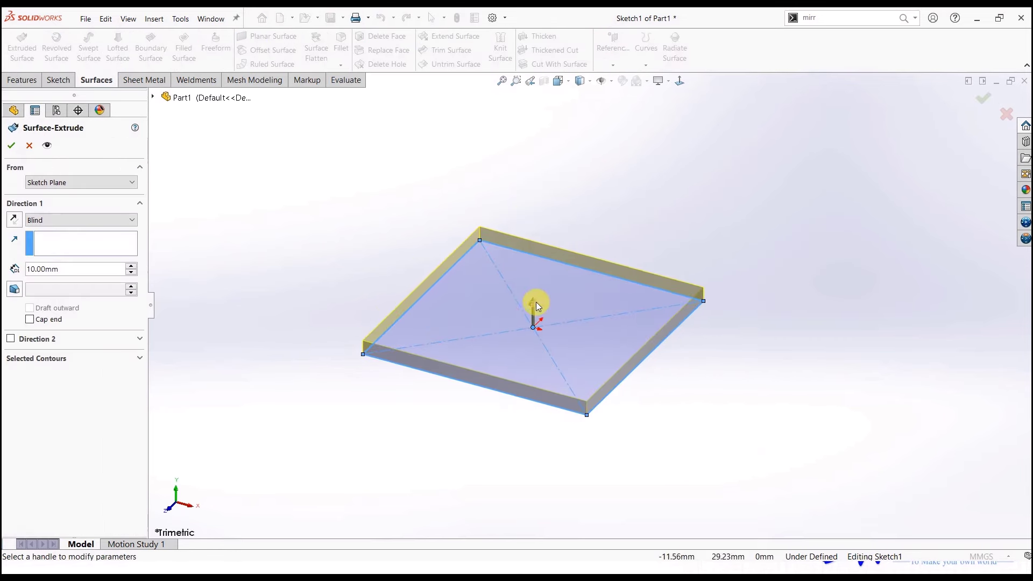
left_click_drag(536, 302, 479, 180)
left_click(12, 145)
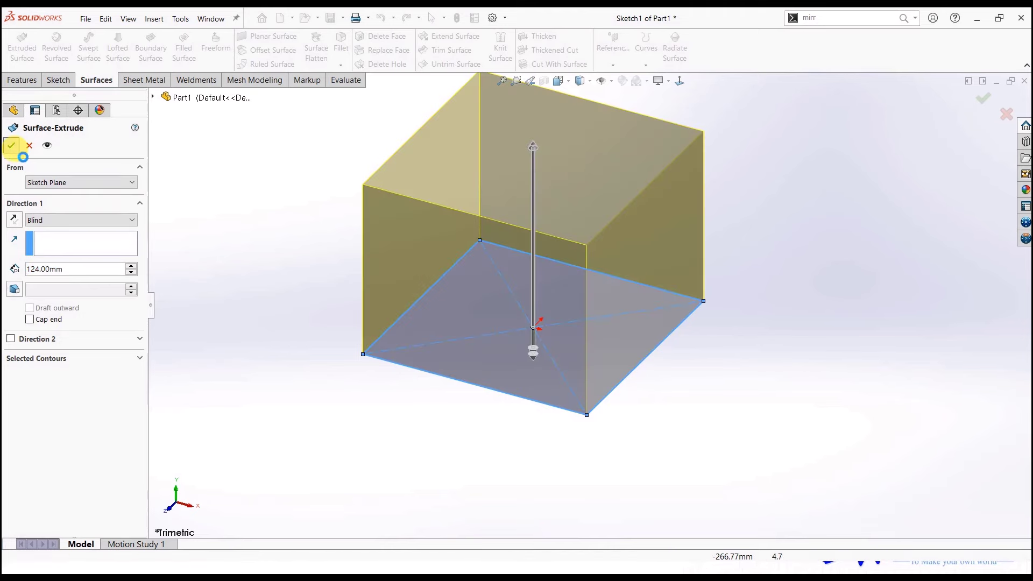
middle_click_drag(358, 298, 574, 215)
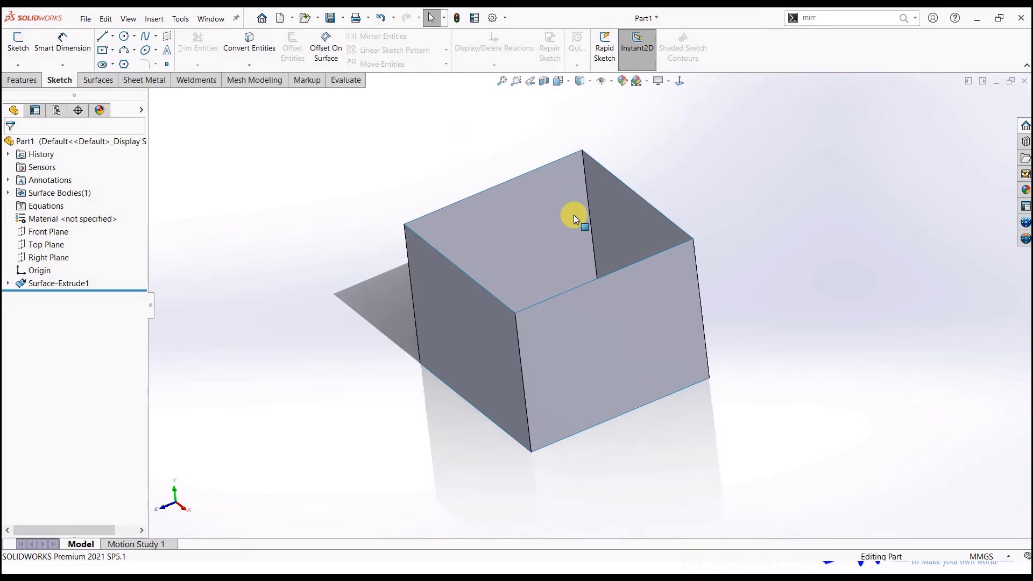
Try a standard trim of the box surface with the Front Plane, keeping its front half, and undo the trim
left_click(100, 82)
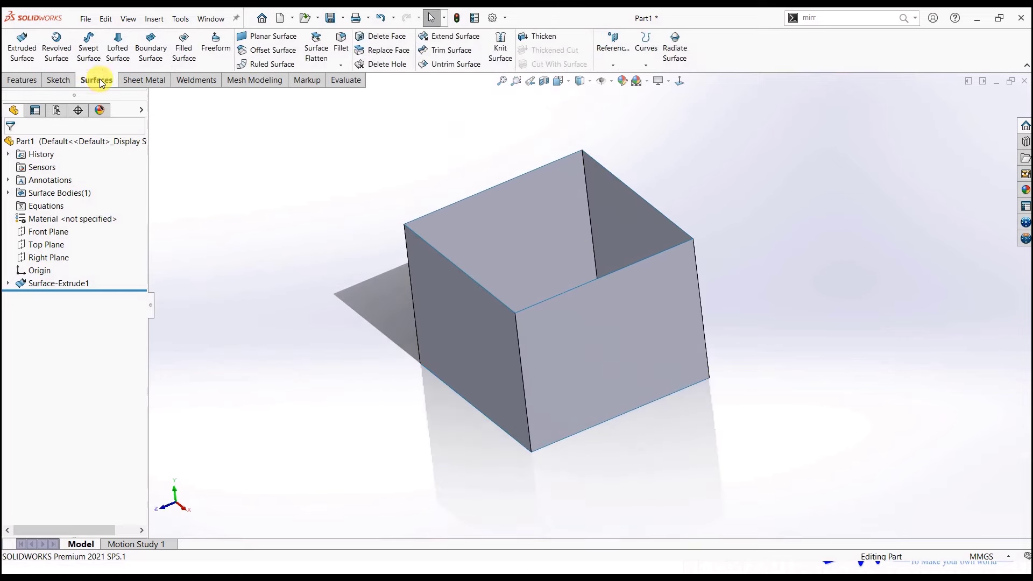
left_click(451, 50)
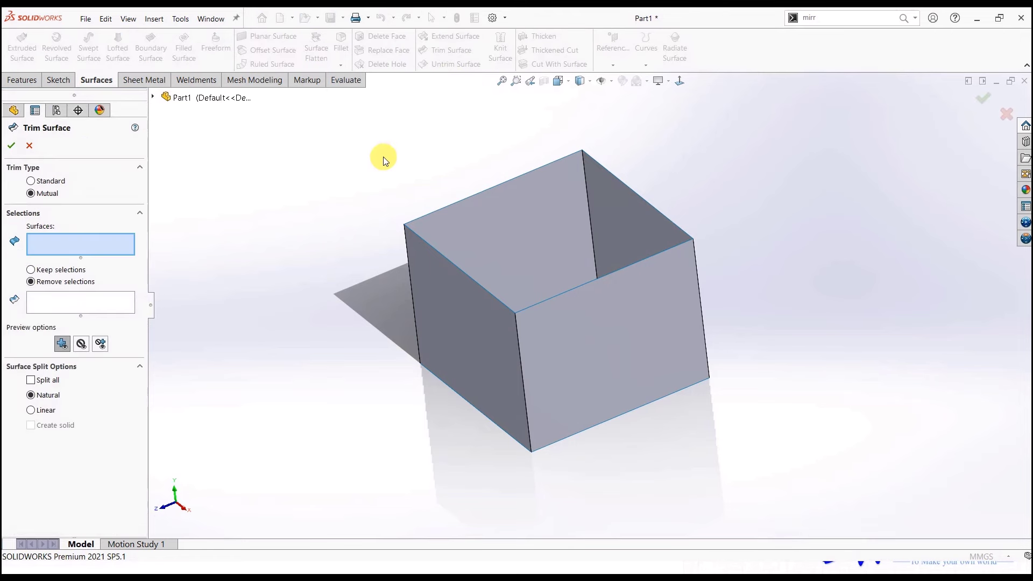
left_click(30, 180)
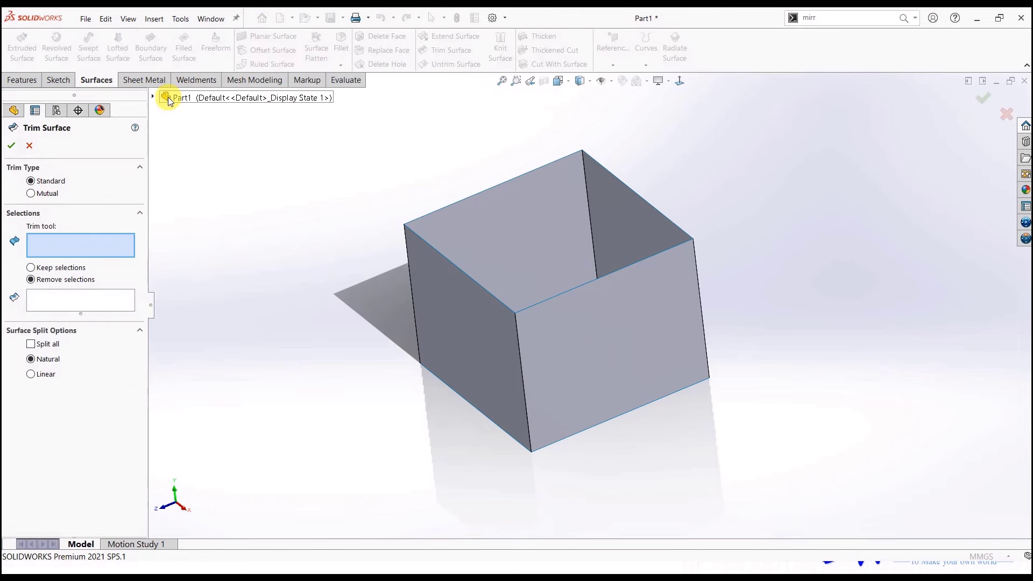
left_click(153, 98)
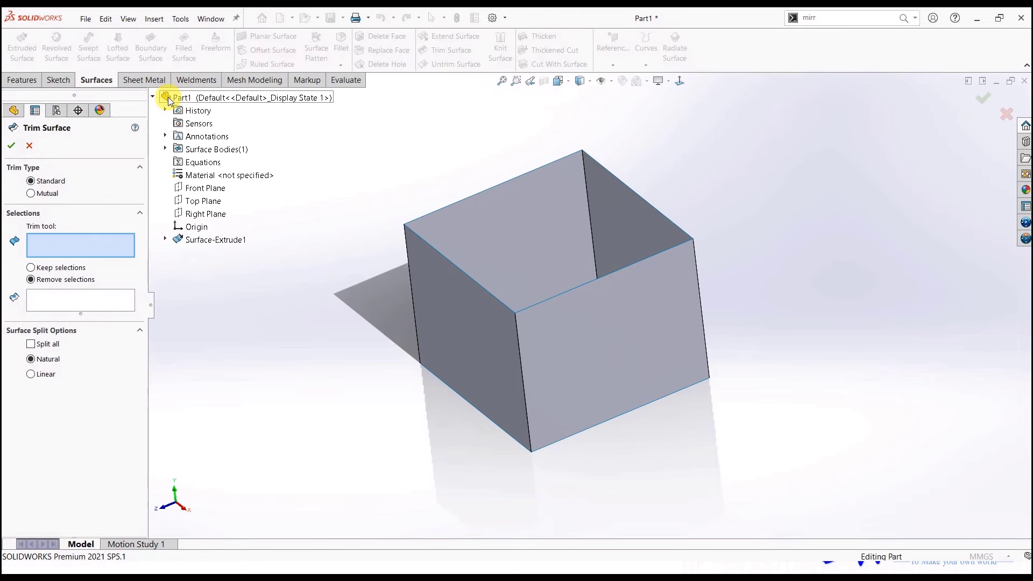
left_click(202, 188)
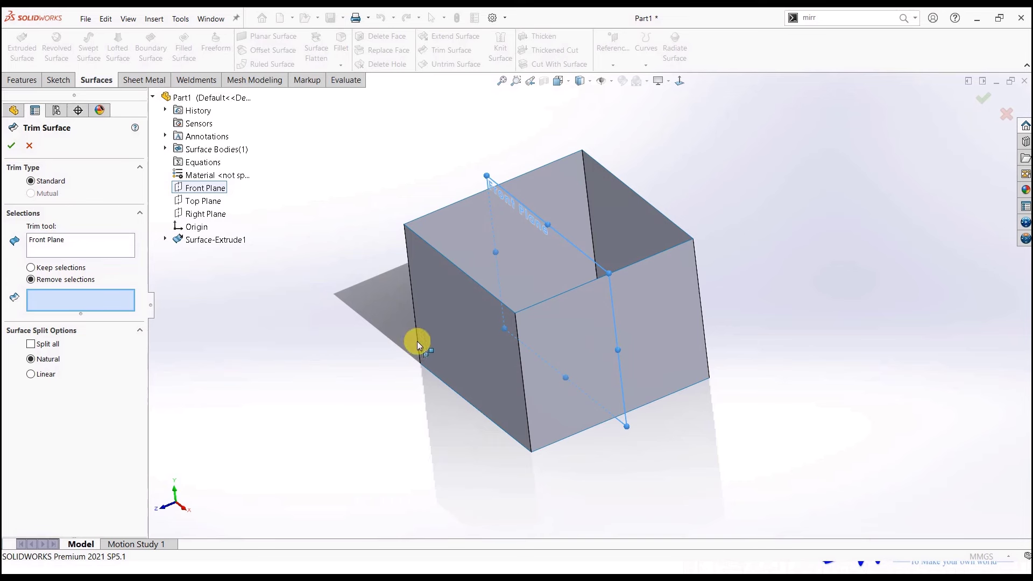
left_click(63, 268)
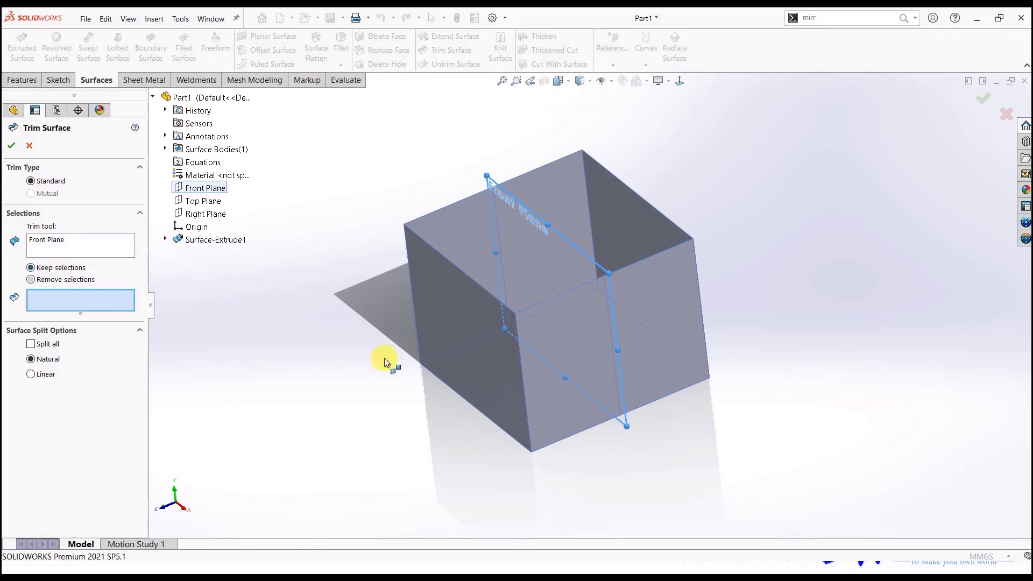
left_click(473, 330)
left_click(11, 146)
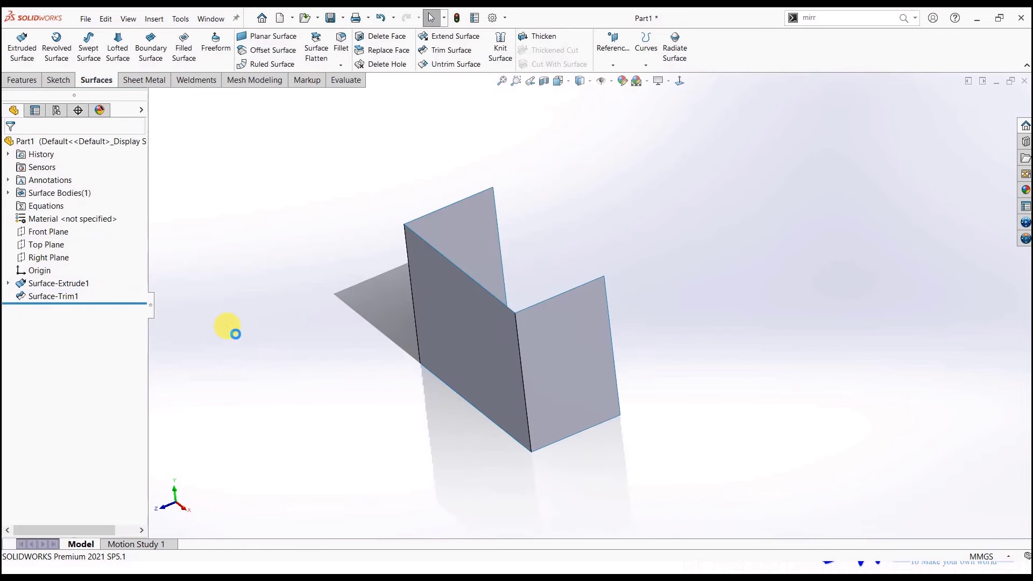
key("ctrl+z")
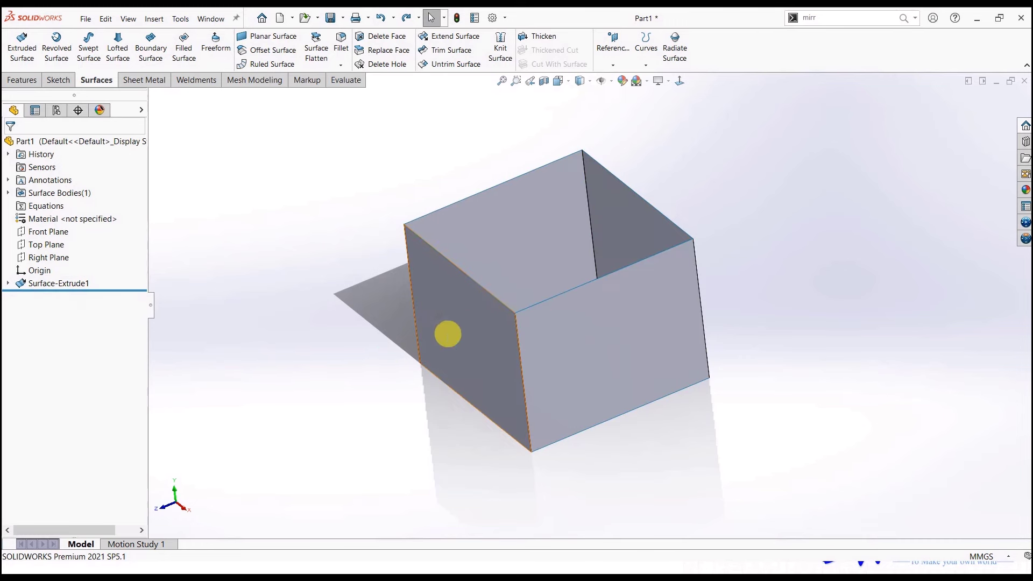
Sketch two separate circles on the box's front face, one about 46 mm in diameter and a smaller one near the upper corner
left_click(490, 318)
left_click(516, 291)
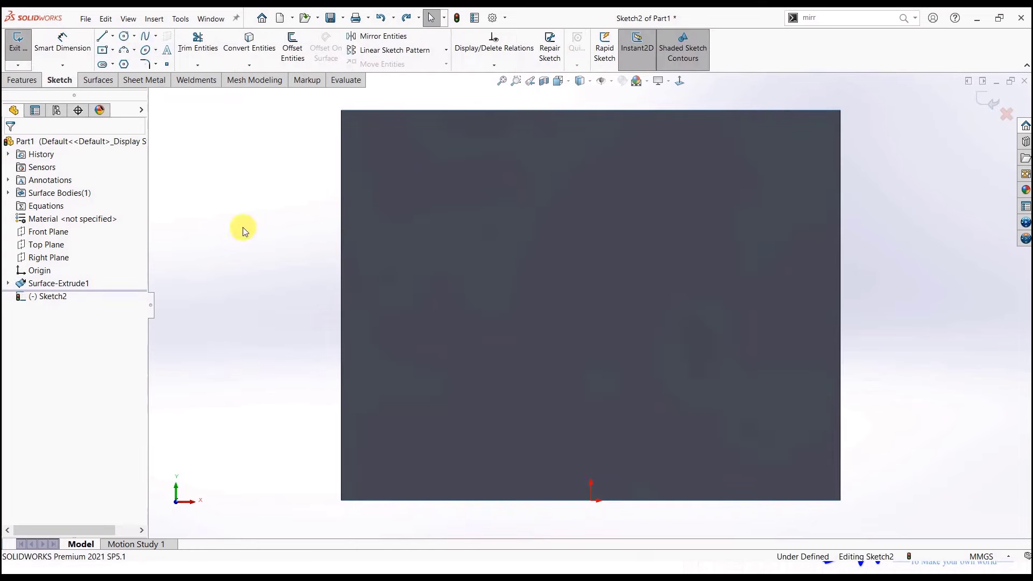
left_click(124, 36)
left_click(534, 283)
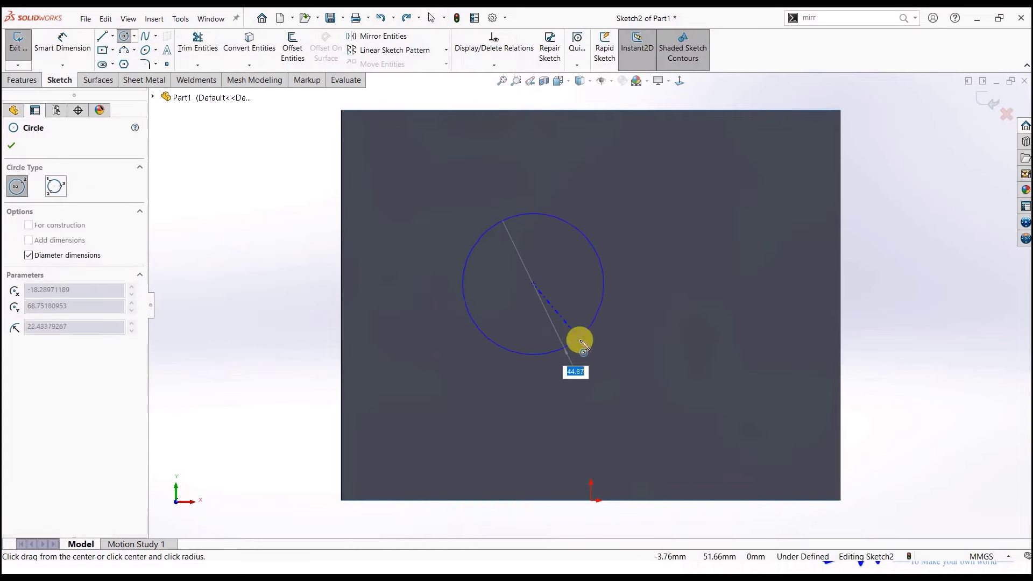
left_click(580, 341)
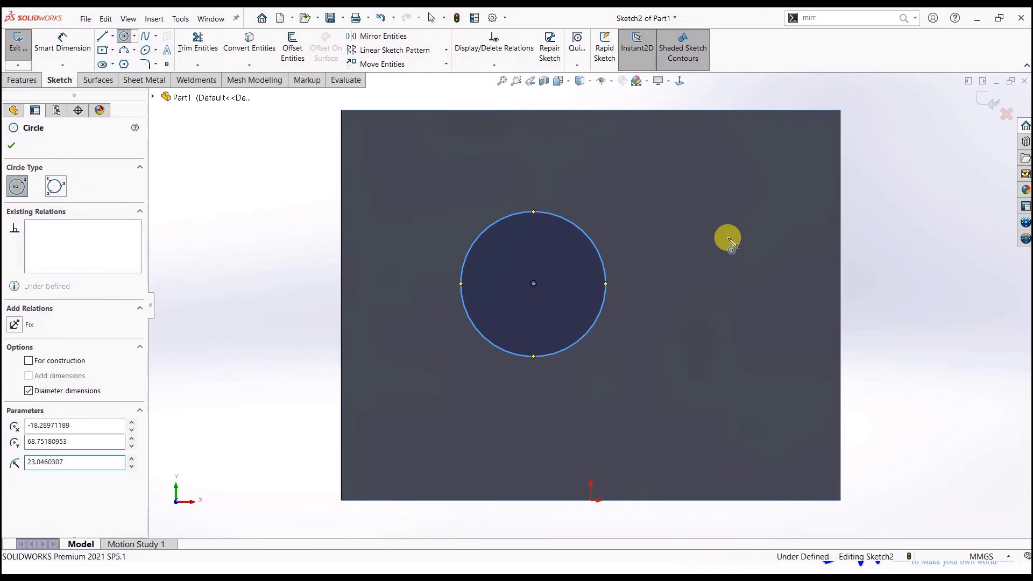
left_click(725, 216)
left_click(742, 277)
left_click(17, 44)
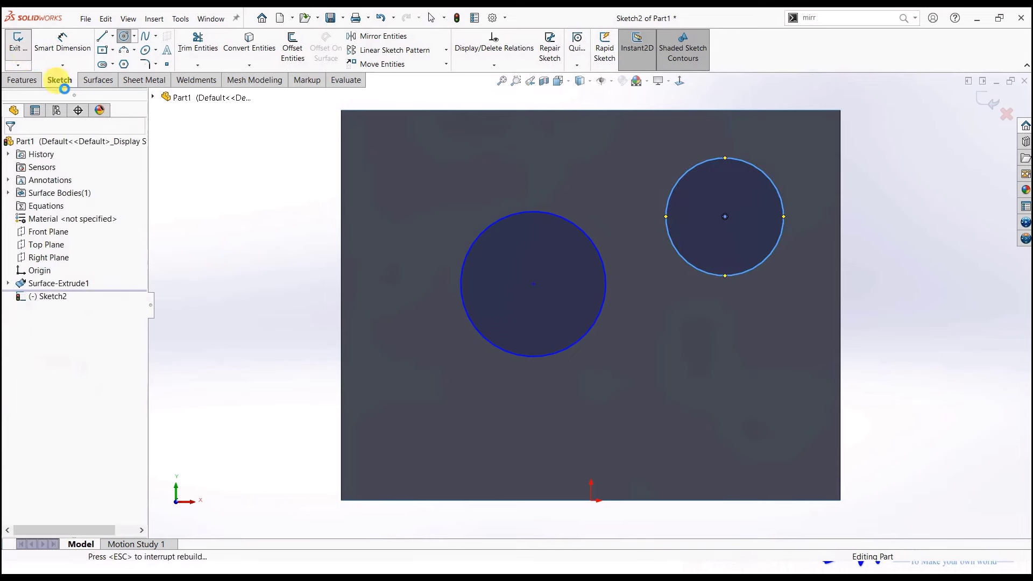
left_click(212, 191)
Extrude the larger circle as a Mid Plane surface 454 mm long through the box, and show its sketch again
left_click(98, 79)
left_click(21, 48)
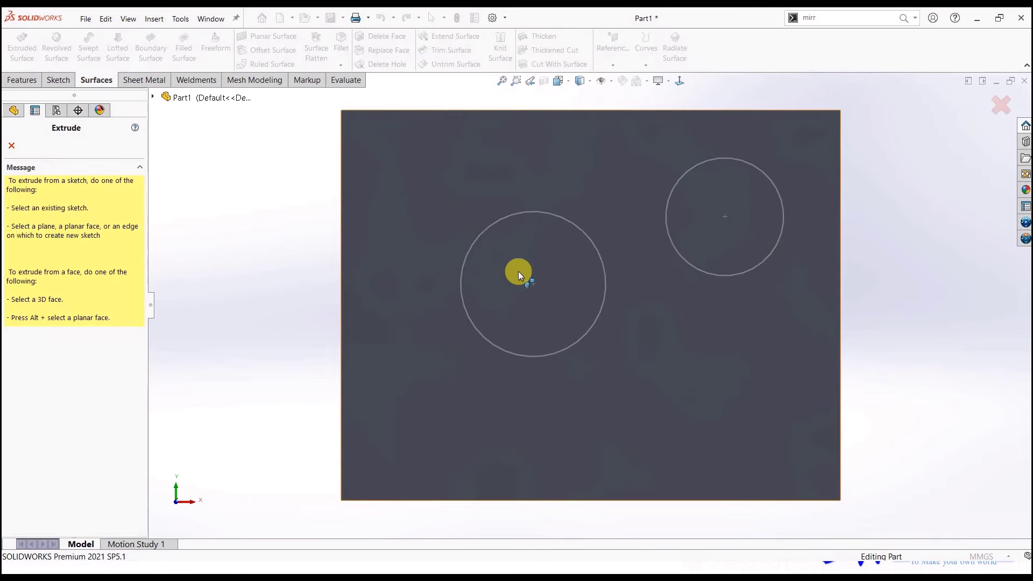
left_click(514, 215)
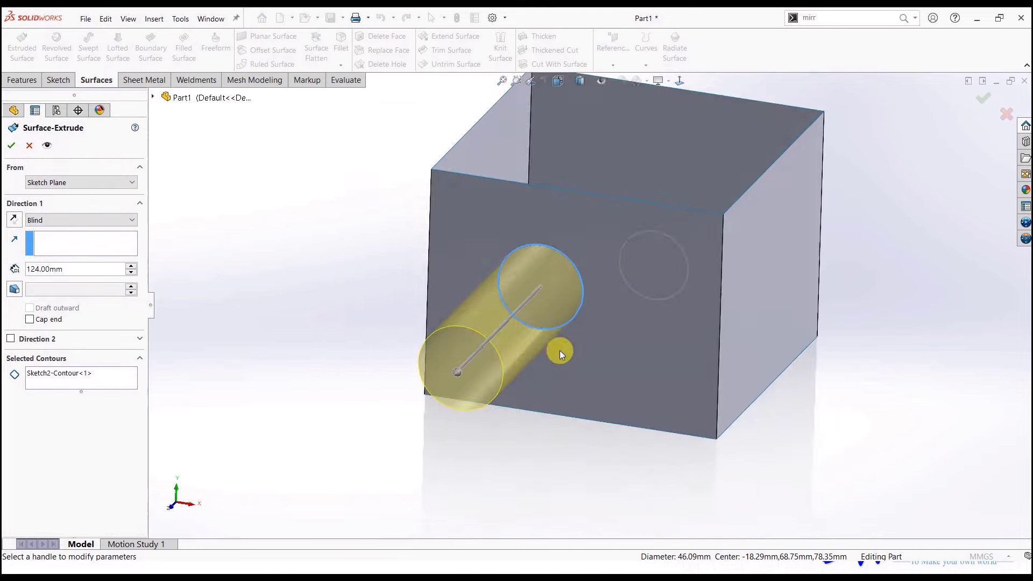
right_click(334, 209)
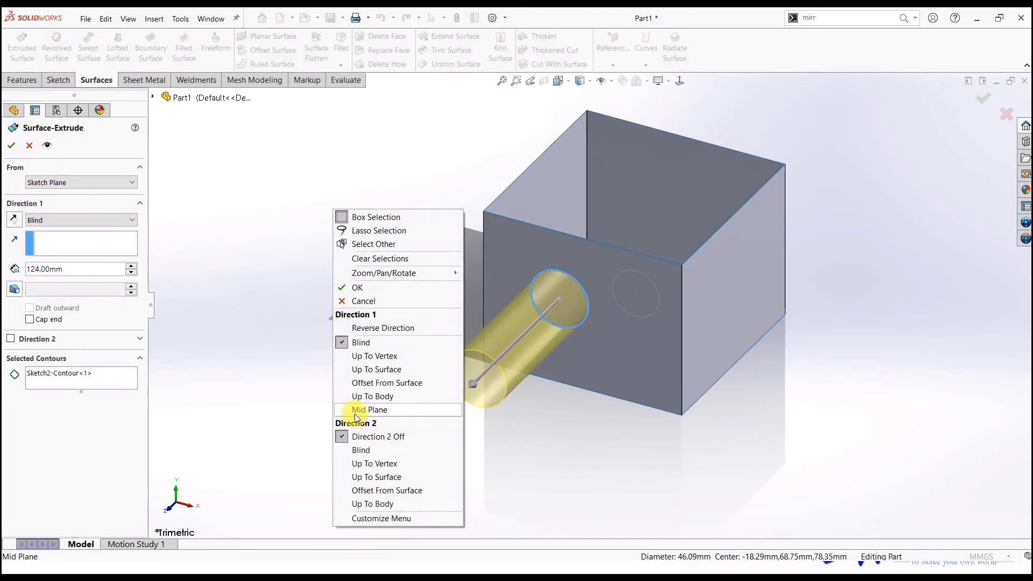
left_click(359, 409)
left_click_drag(519, 337, 405, 450)
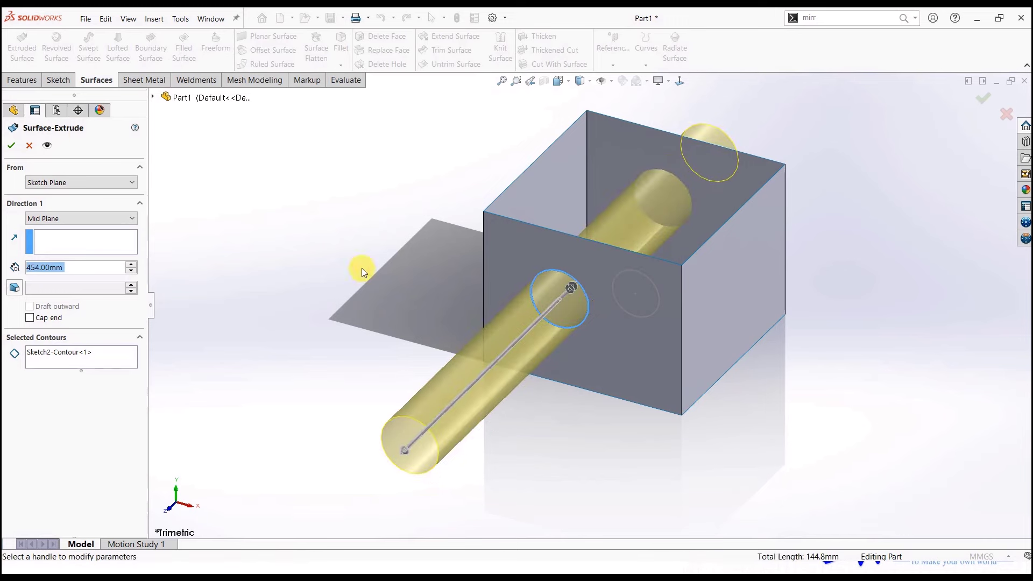
left_click(10, 146)
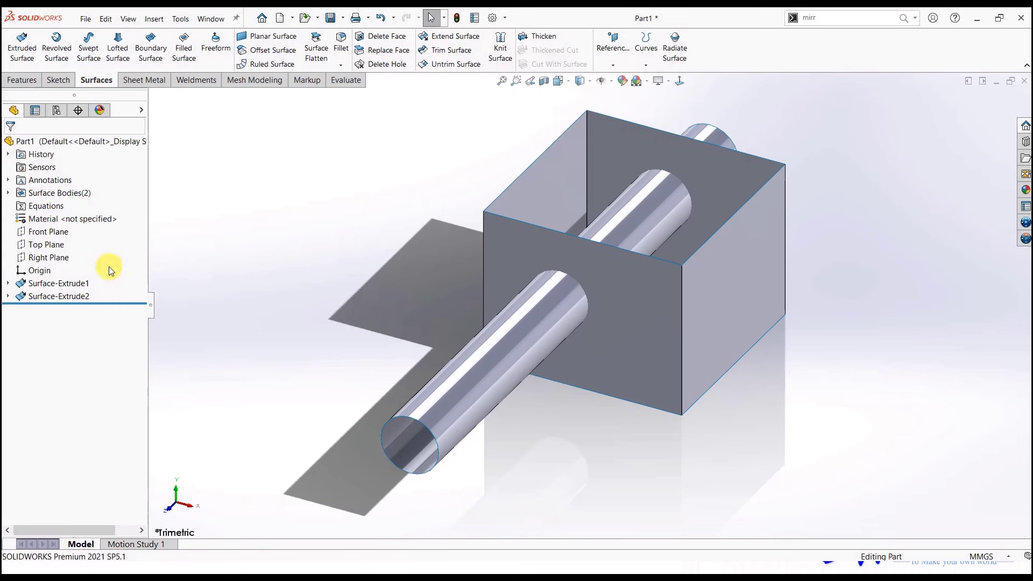
left_click(8, 296)
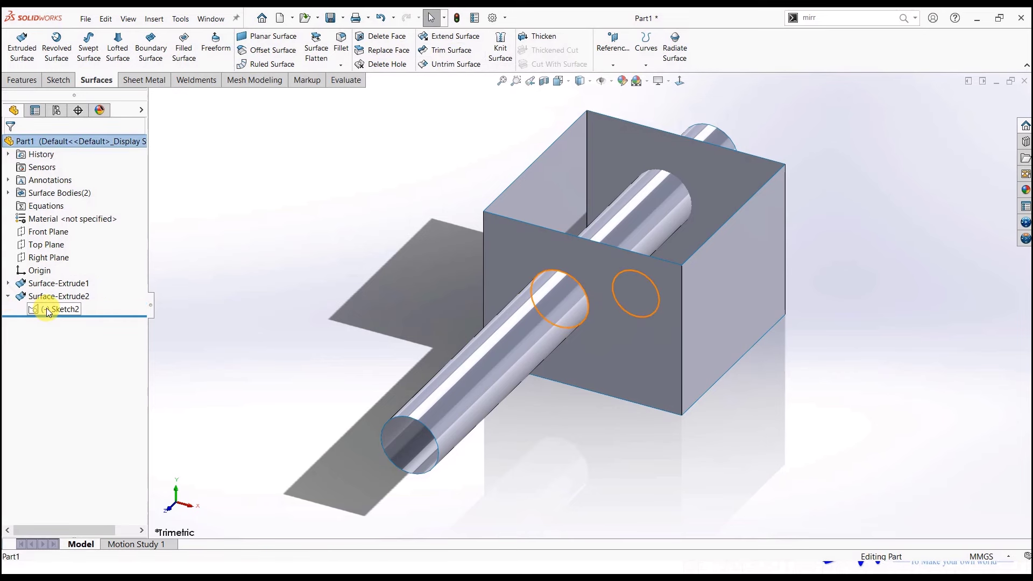
left_click(59, 309)
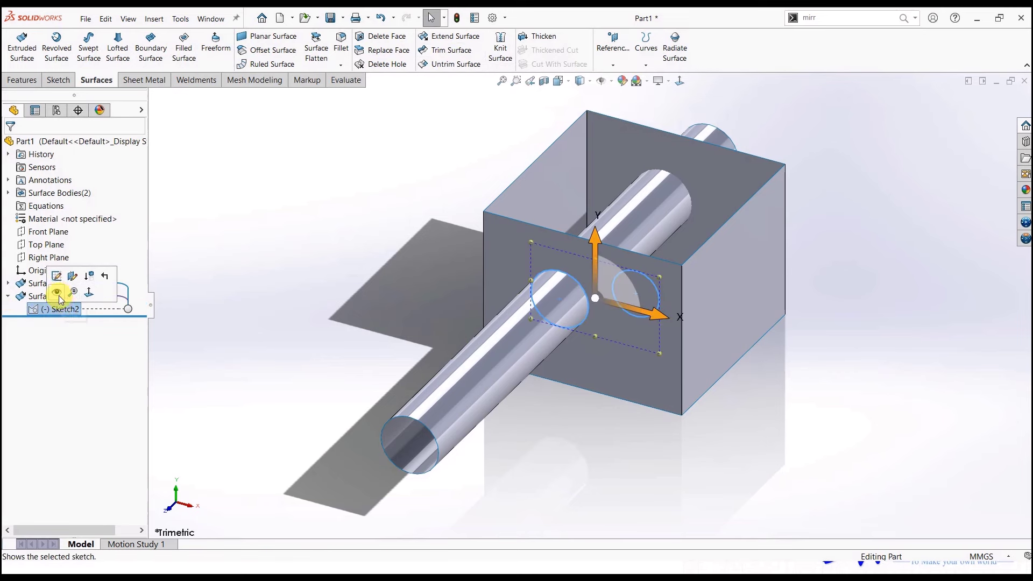
Trim the box surface with the tube surface as the trim tool, removing the wall pieces where the tube passes through
left_click(424, 50)
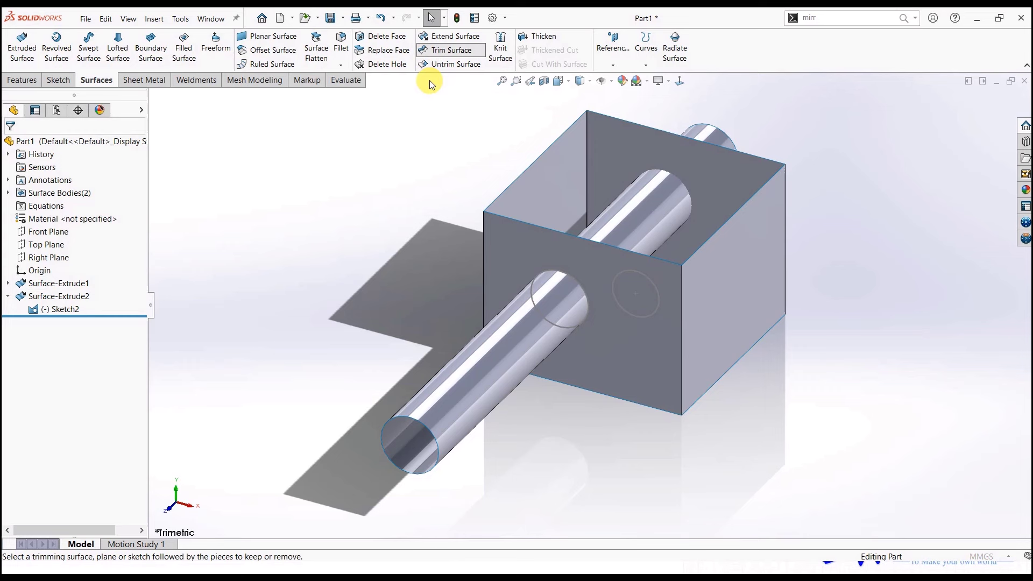
left_click(459, 370)
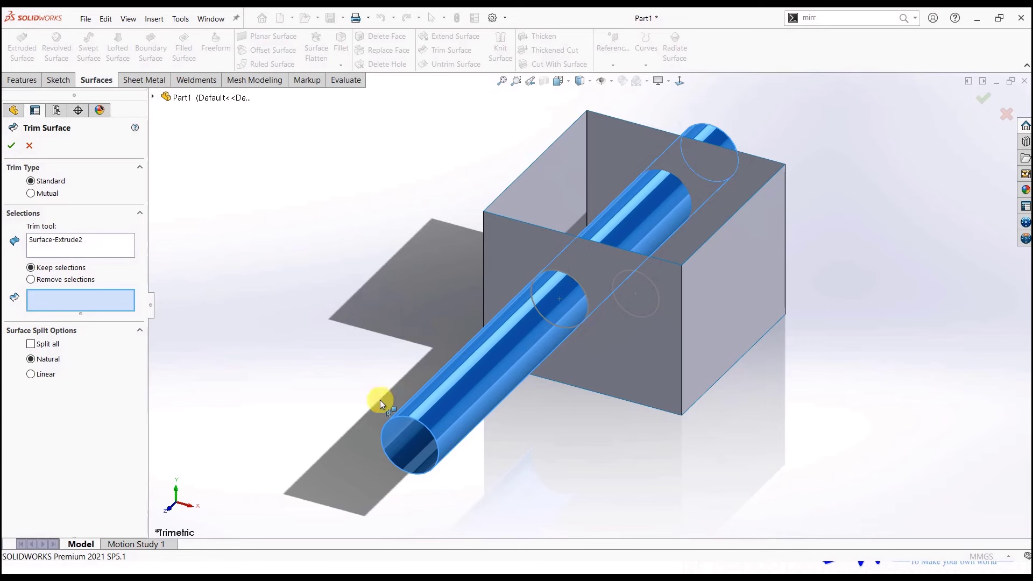
scroll(580, 299, "down", 2)
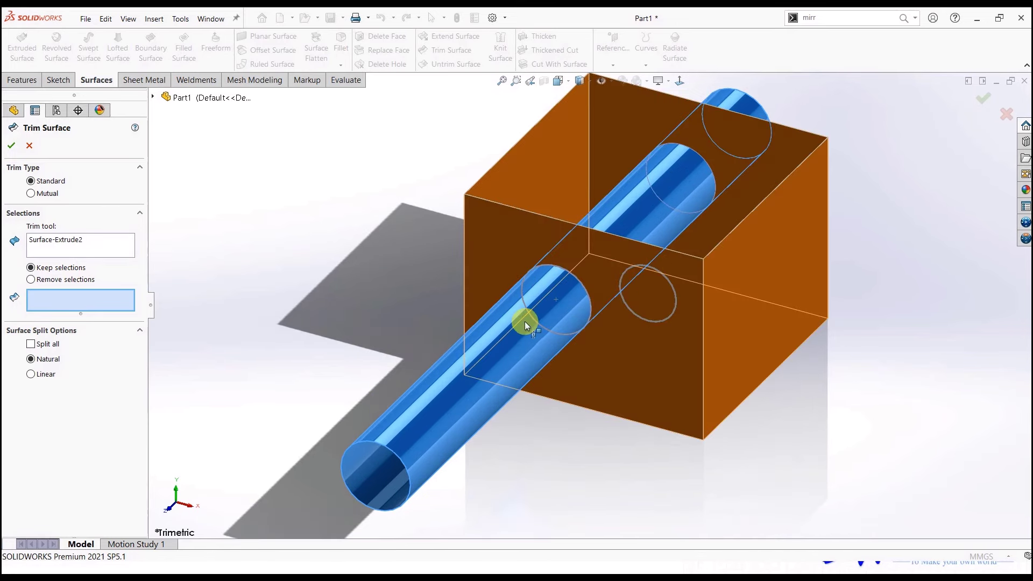
left_click(44, 280)
middle_click_drag(211, 374, 406, 296)
left_click(568, 312)
middle_click_drag(568, 311, 713, 259)
left_click(684, 232)
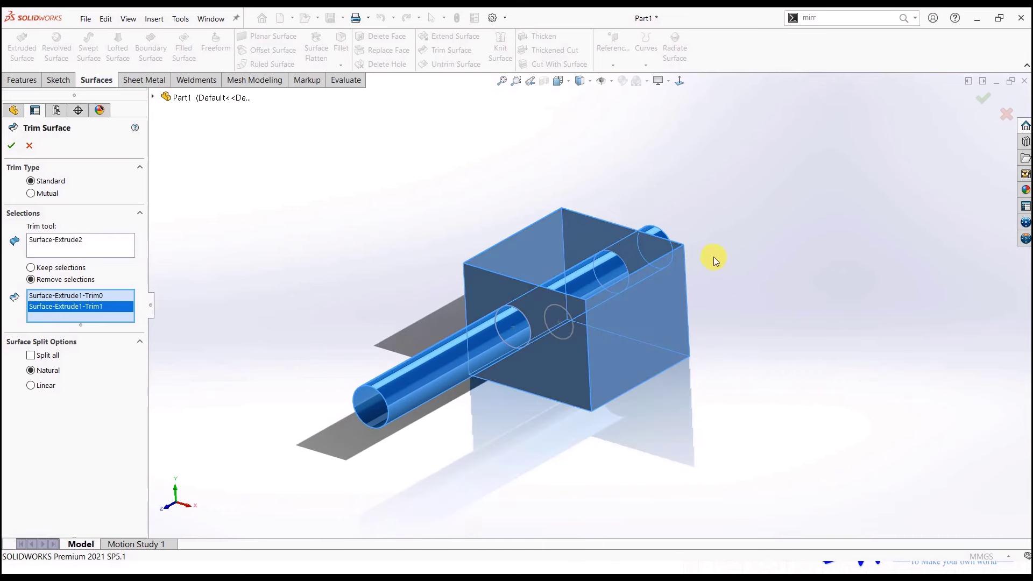
left_click(16, 146)
mouse_move(288, 276)
middle_mouse_down()
mouse_move(368, 202)
mouse_move(339, 240)
mouse_move(270, 280)
middle_mouse_up()
Delete the trim feature that used the tube as its trim tool
right_click(48, 322)
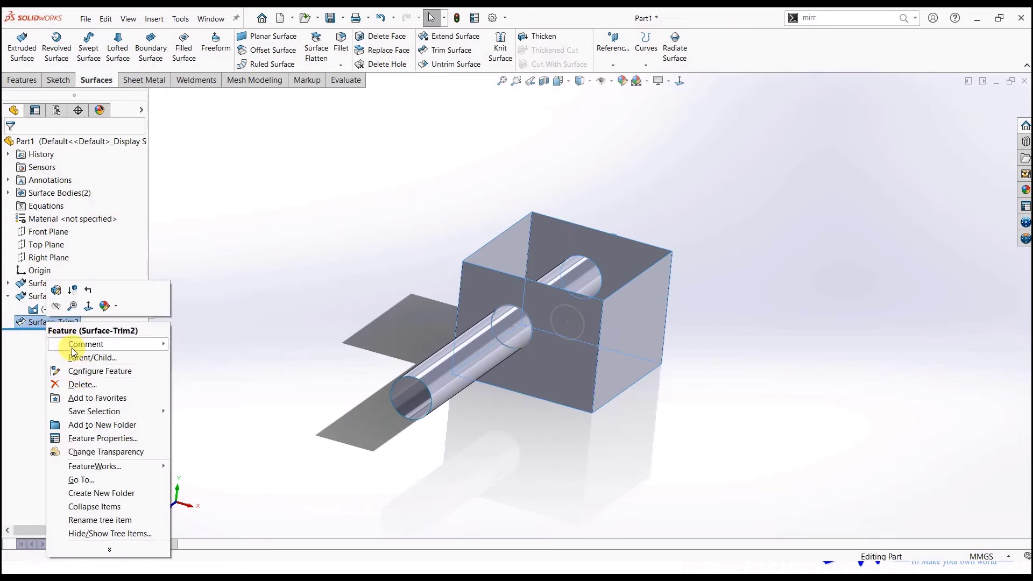
left_click(82, 384)
left_click(592, 220)
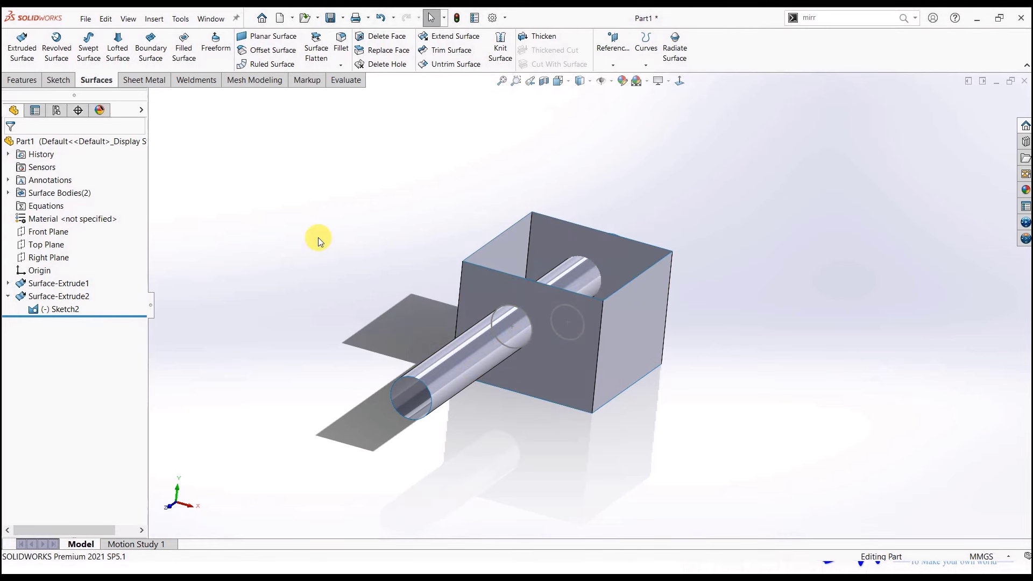
Trim the box surface with the circle sketch as the trim tool, removing the front wall's area inside the smaller circle
left_click(449, 50)
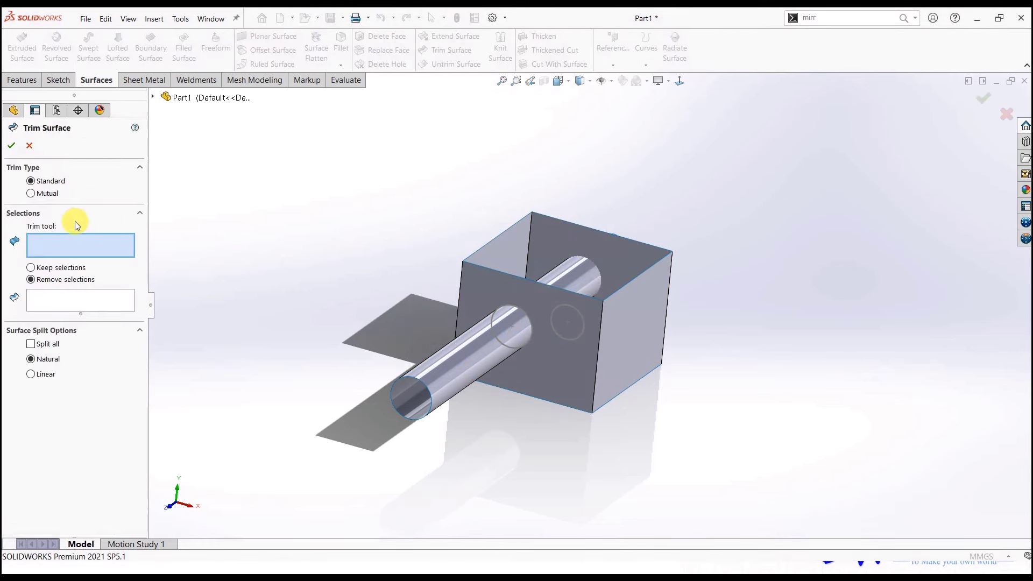
left_click(567, 337)
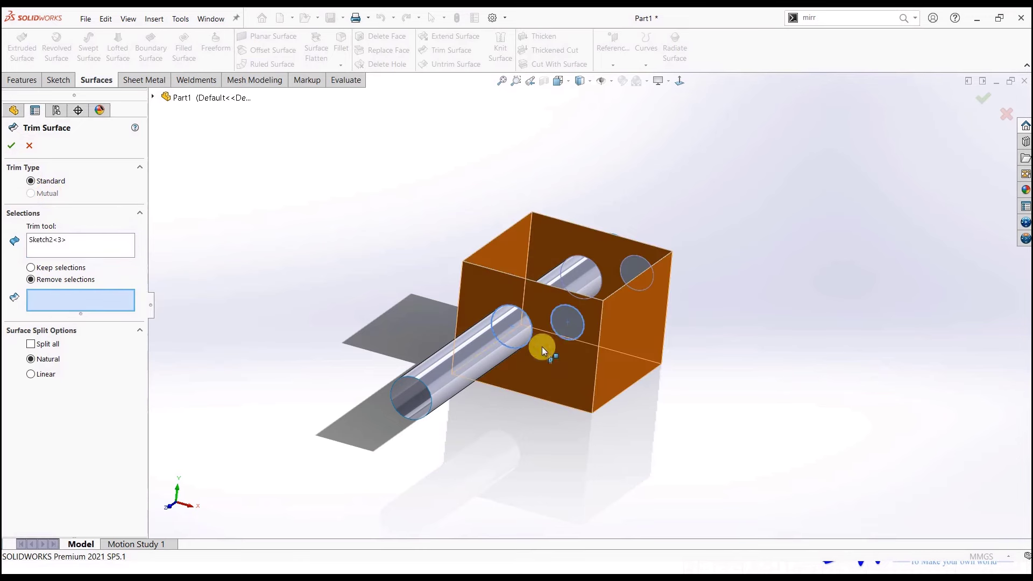
left_click(564, 325)
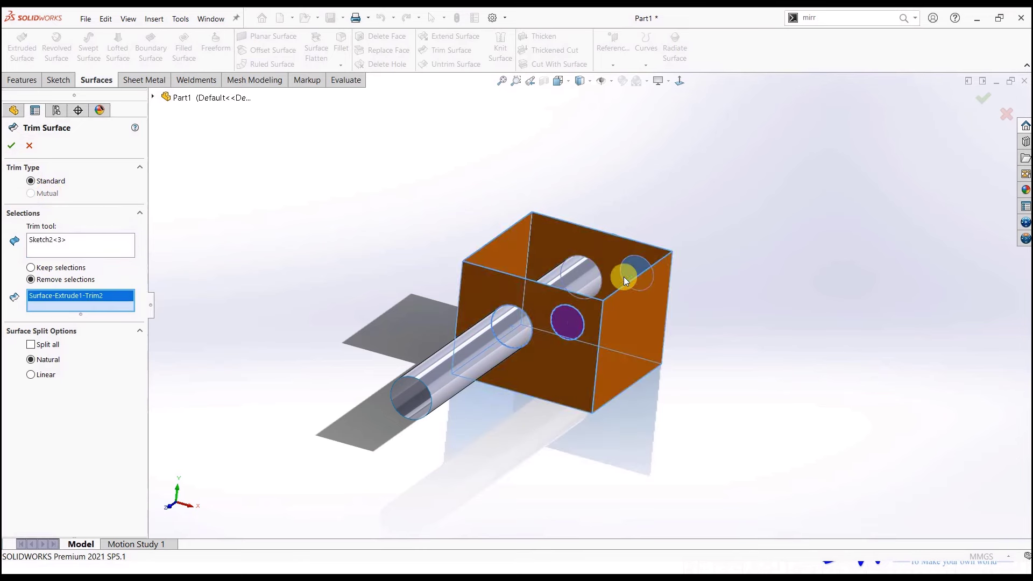
left_click(11, 145)
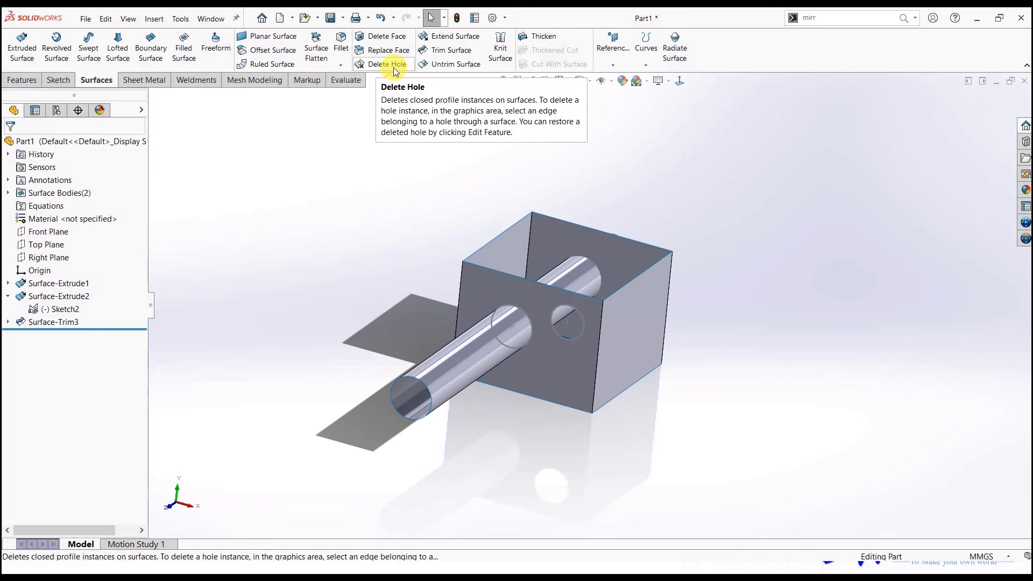
left_click(392, 67)
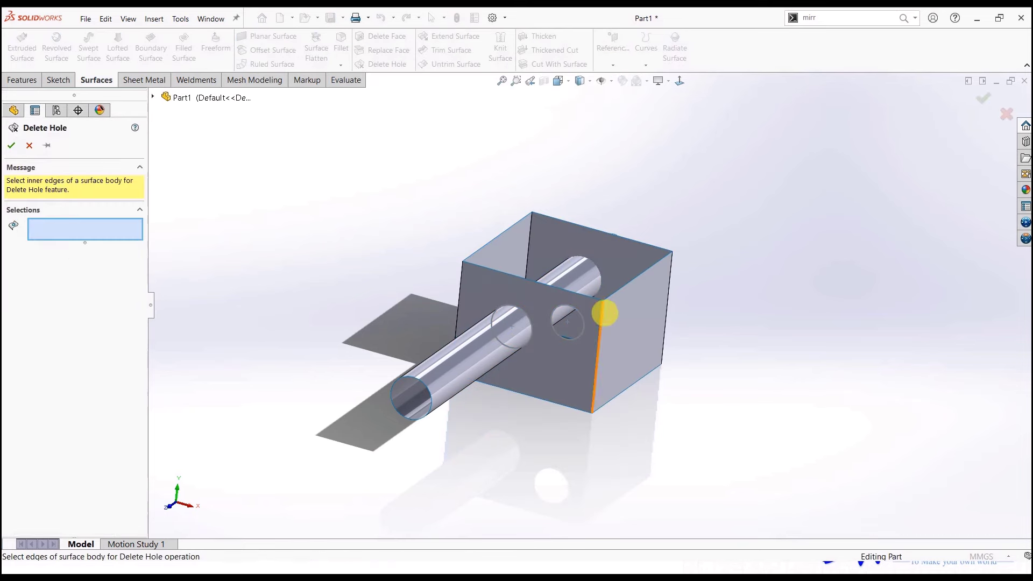
scroll(598, 318, "down", 5)
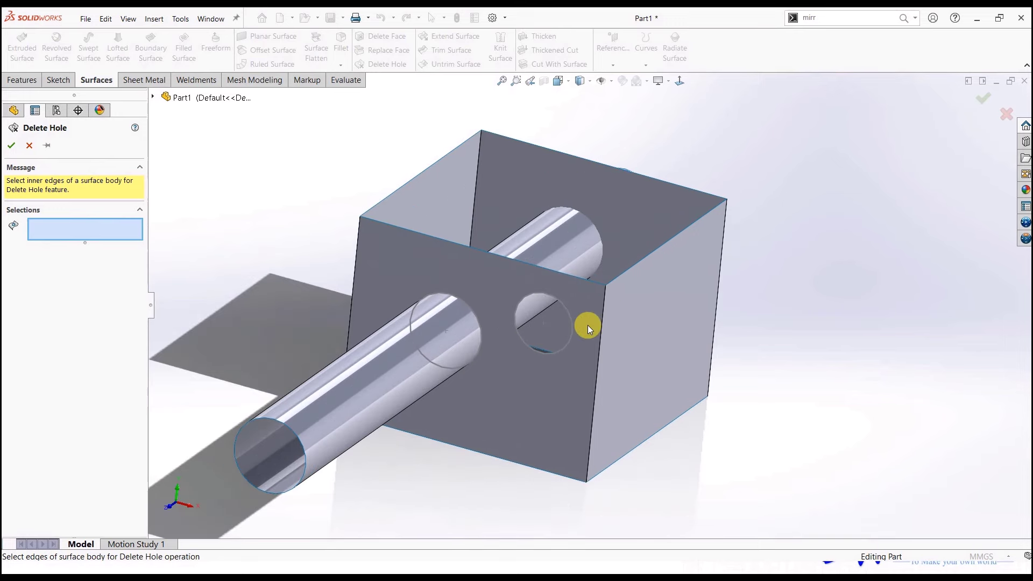
middle_click_drag(587, 325, 579, 253)
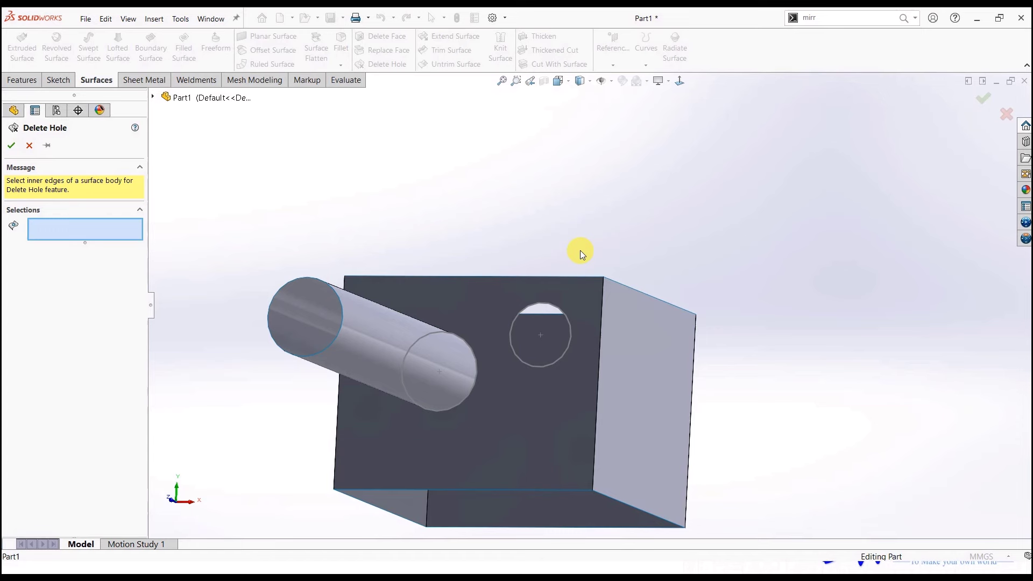
left_click(30, 145)
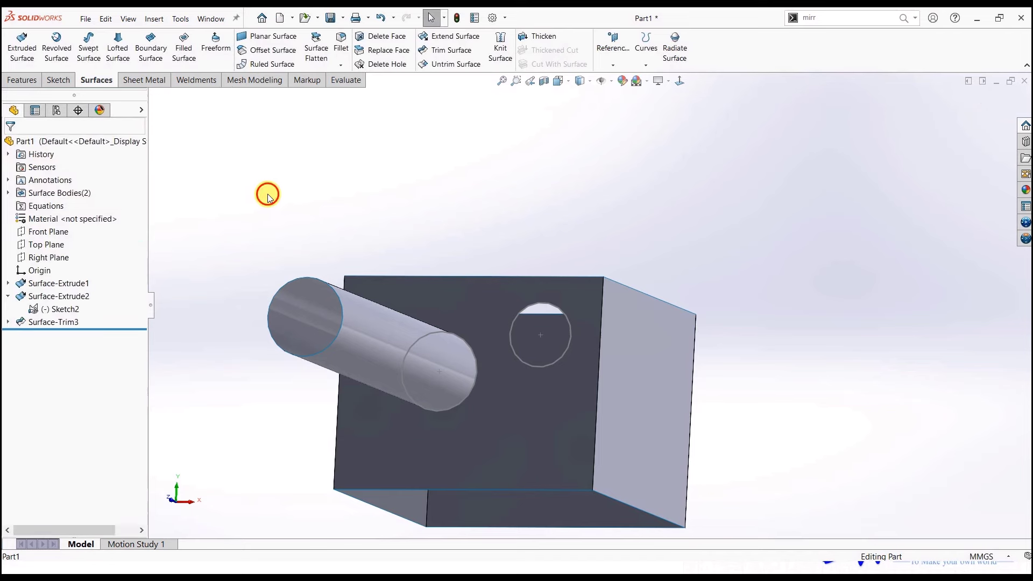
right_click(82, 148)
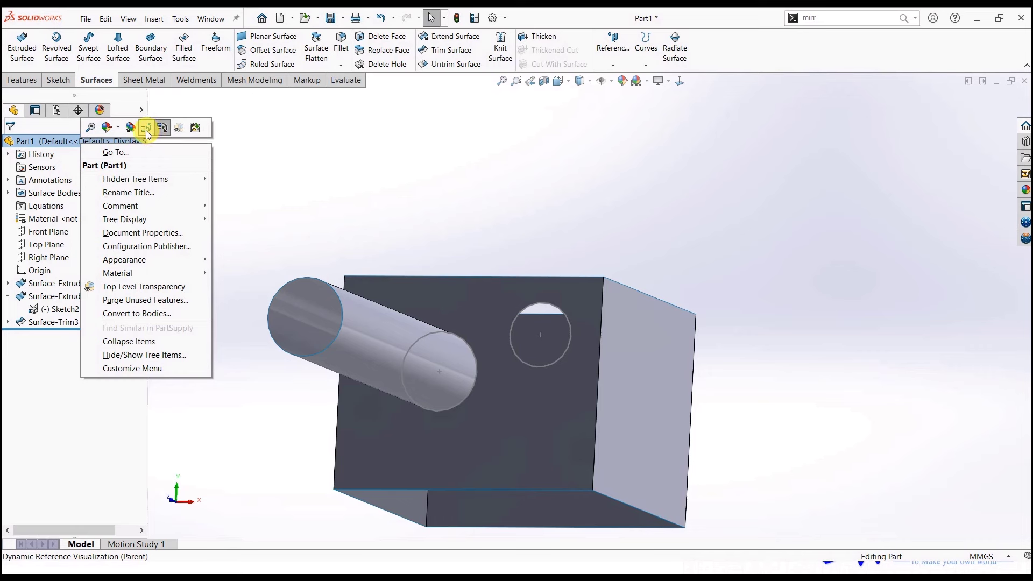
left_click(274, 226)
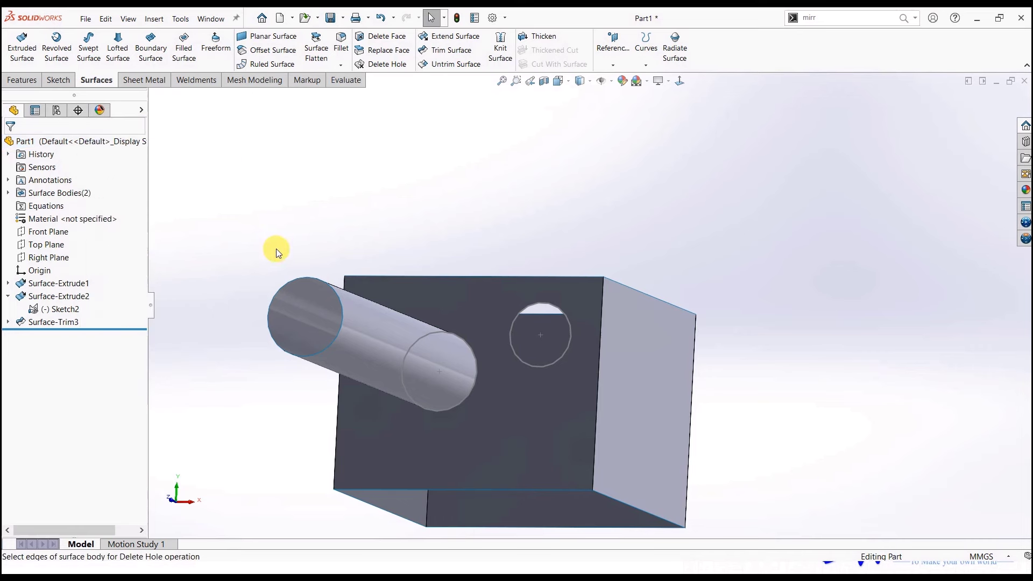
Delete the circular hole in the box surface's front wall by picking its edge in Delete Hole
scroll(393, 366, "up", 2)
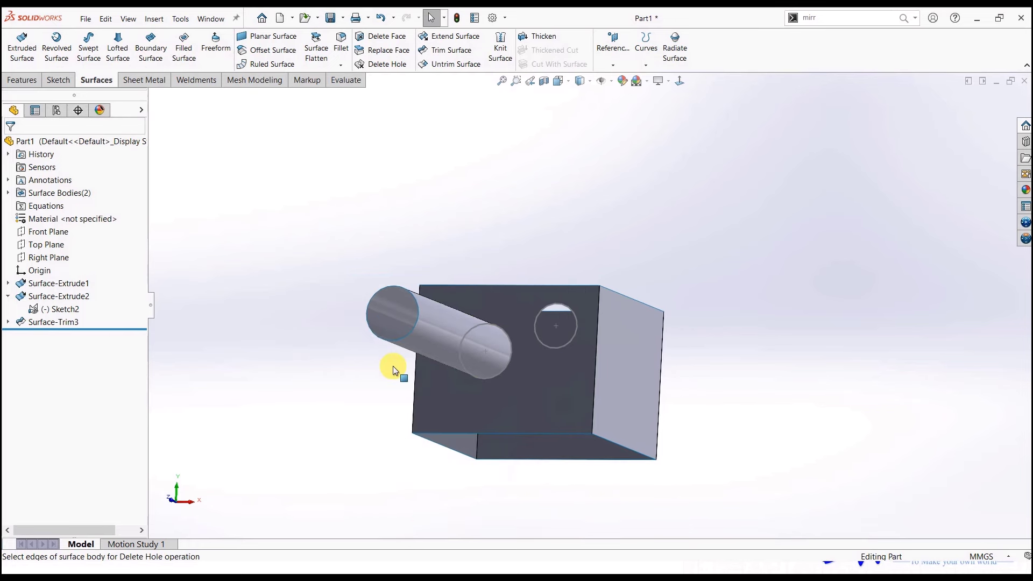
middle_click_drag(392, 370, 389, 417)
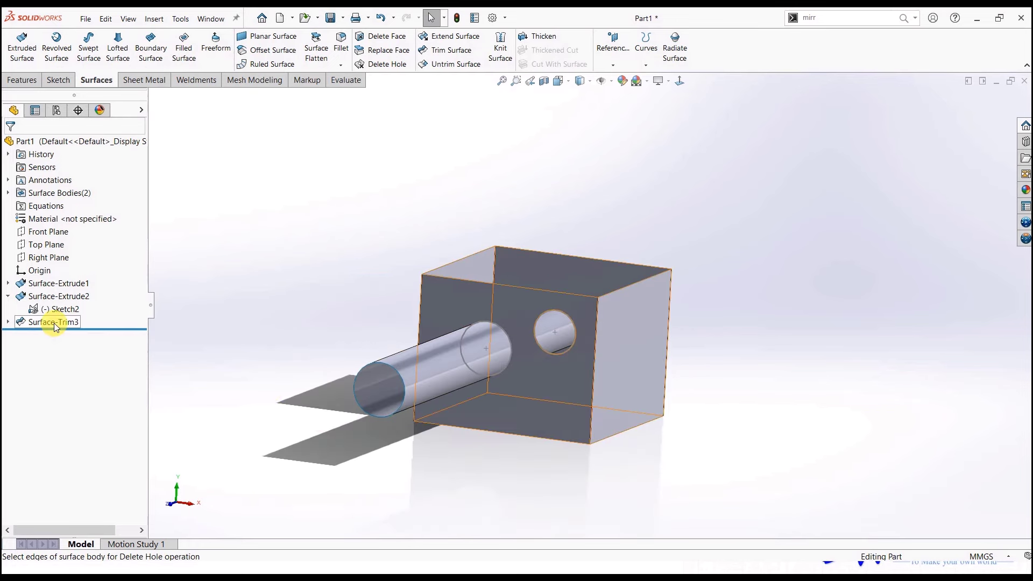
left_click(383, 64)
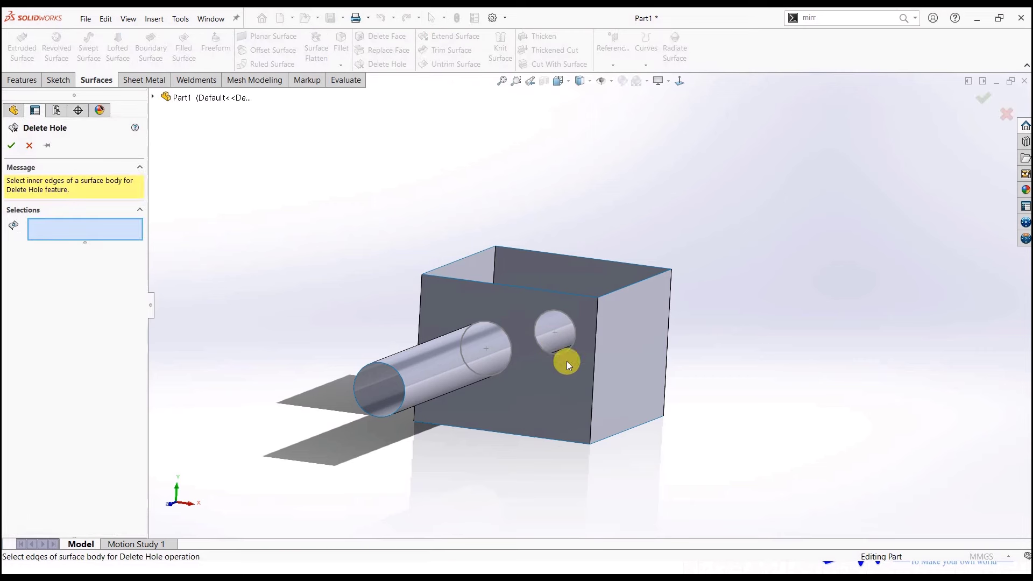
left_click(551, 356)
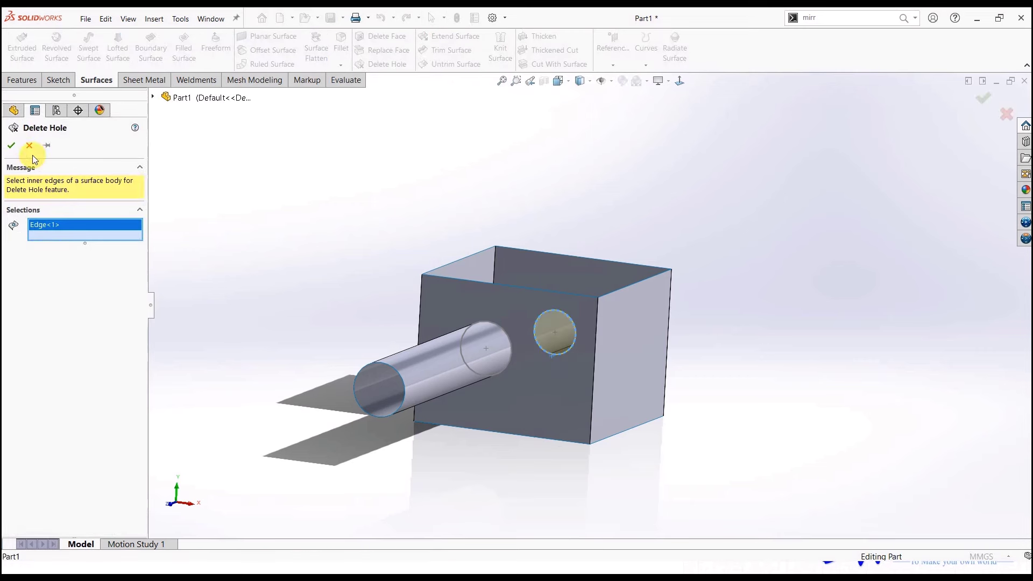
left_click(12, 145)
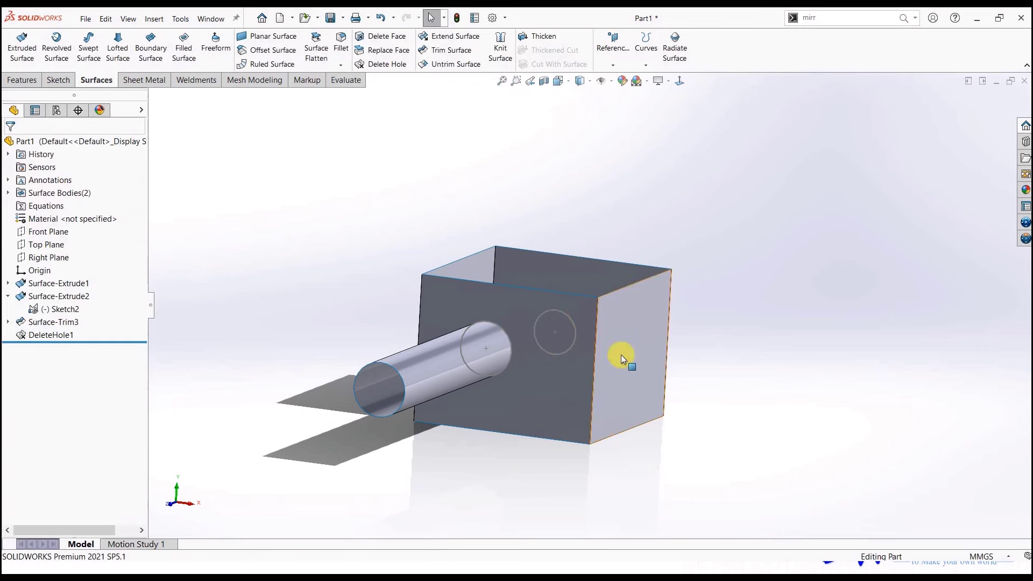
scroll(562, 327, "down", 2)
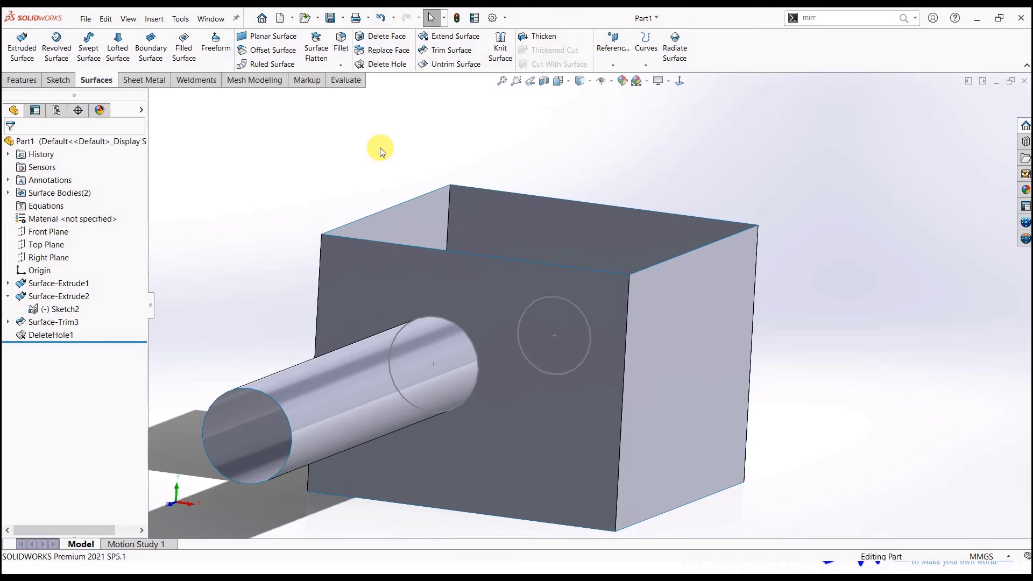
scroll(414, 277, "up", 1)
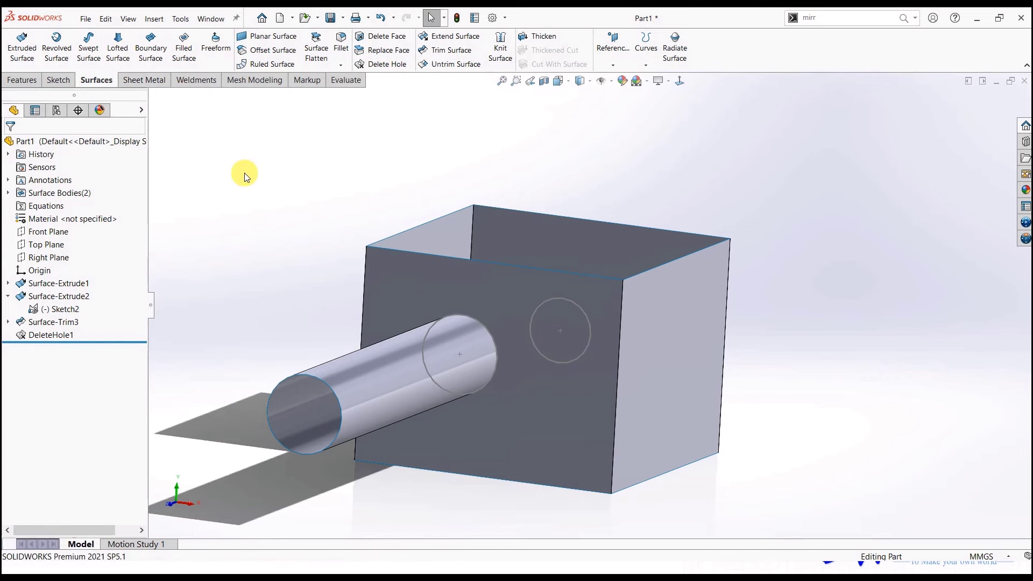
Close the open top of the box with a Filled Surface bounded by its four upper edges, using Contact edge settings
key("ctrl+7")
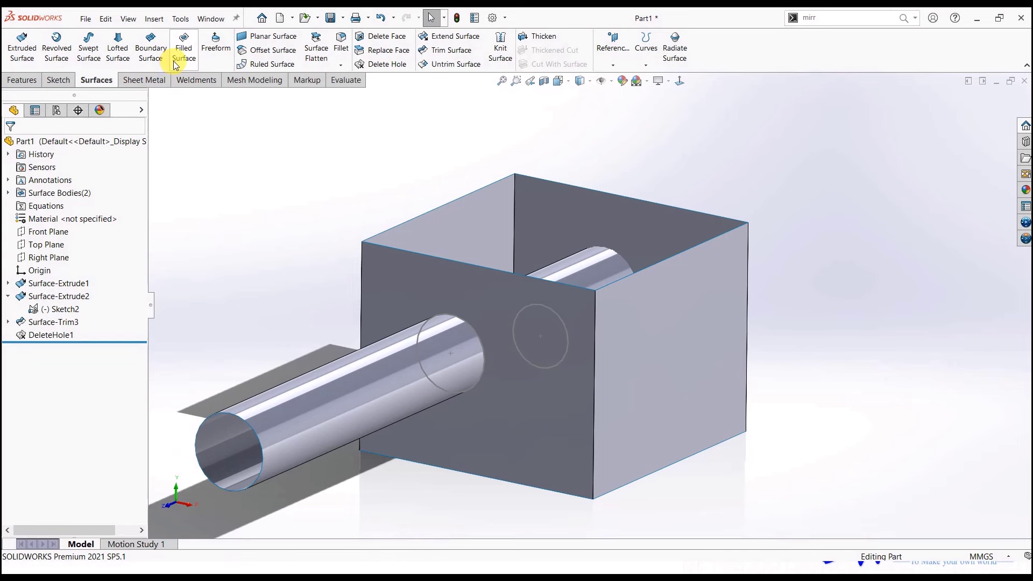
left_click(175, 65)
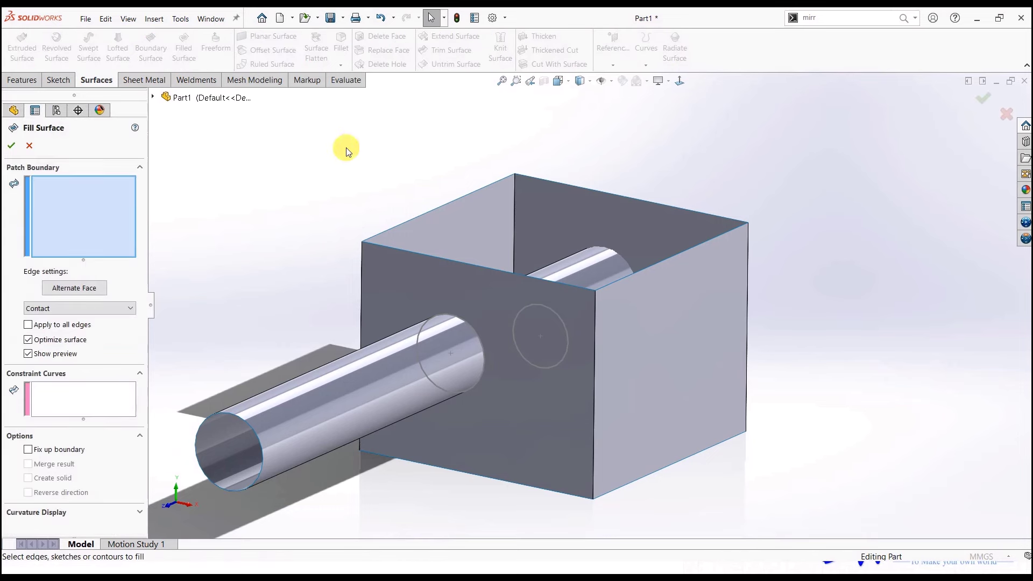
left_click(432, 212)
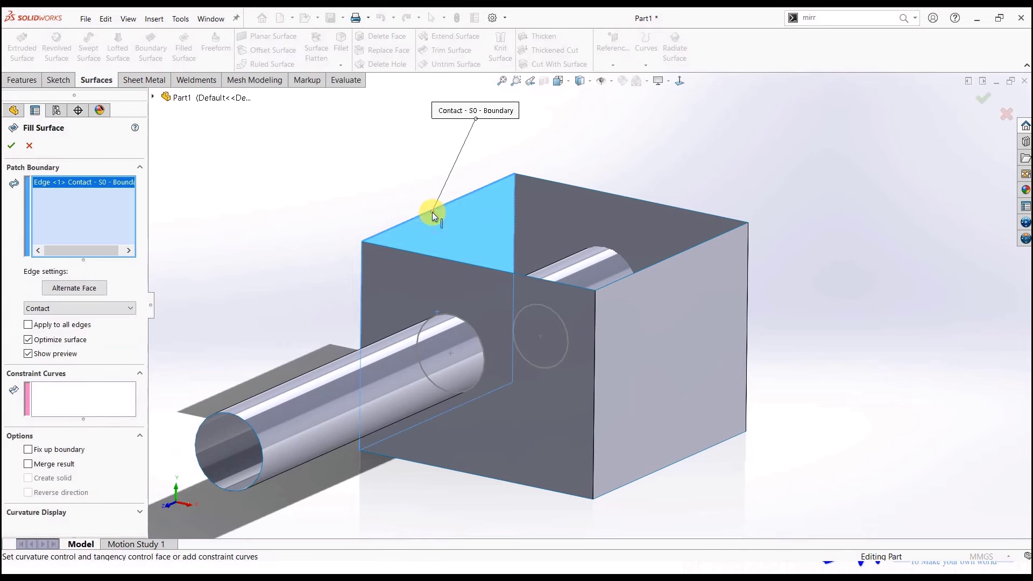
left_click(595, 188)
left_click(664, 262)
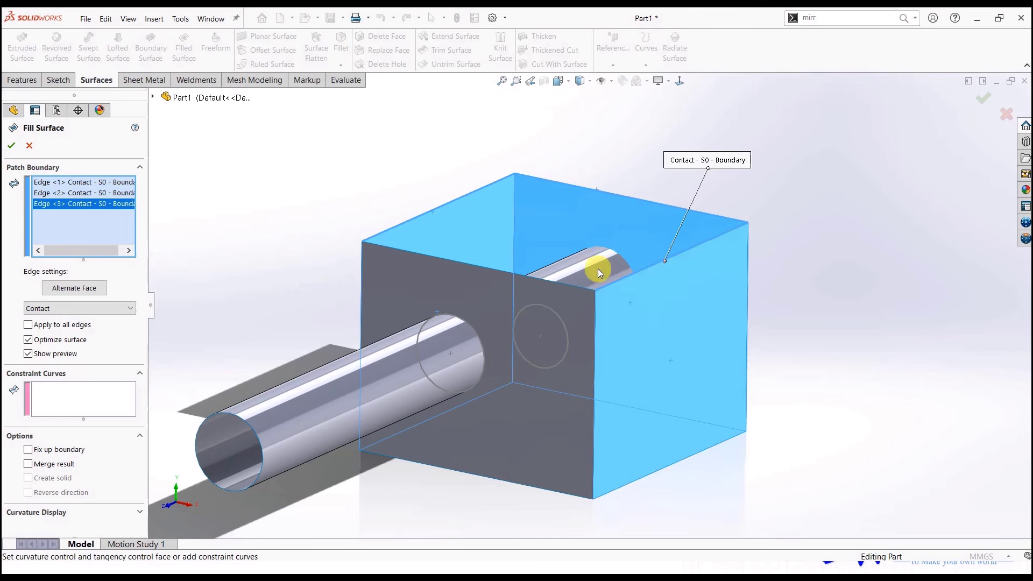
left_click(475, 266)
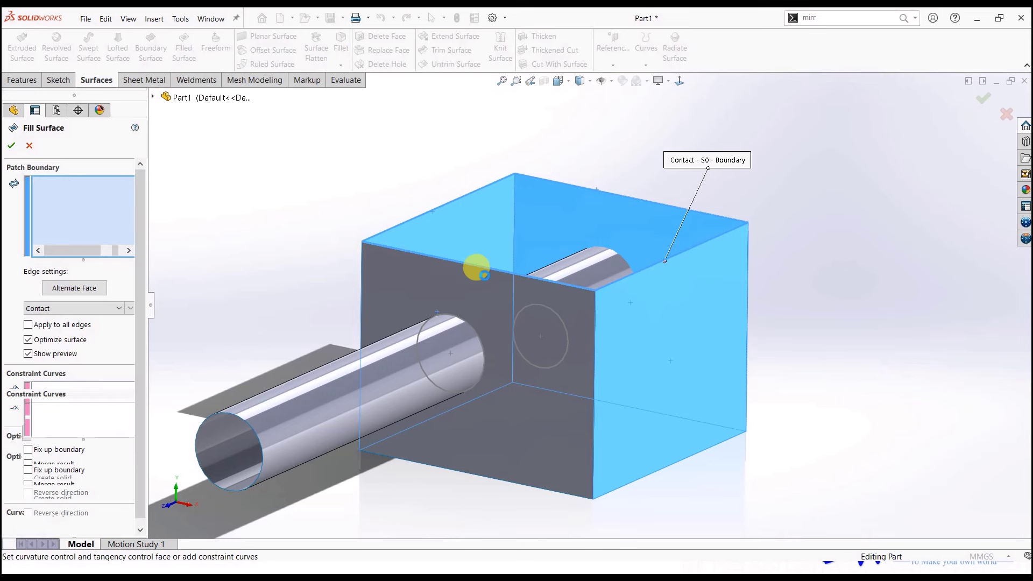
left_click(496, 198)
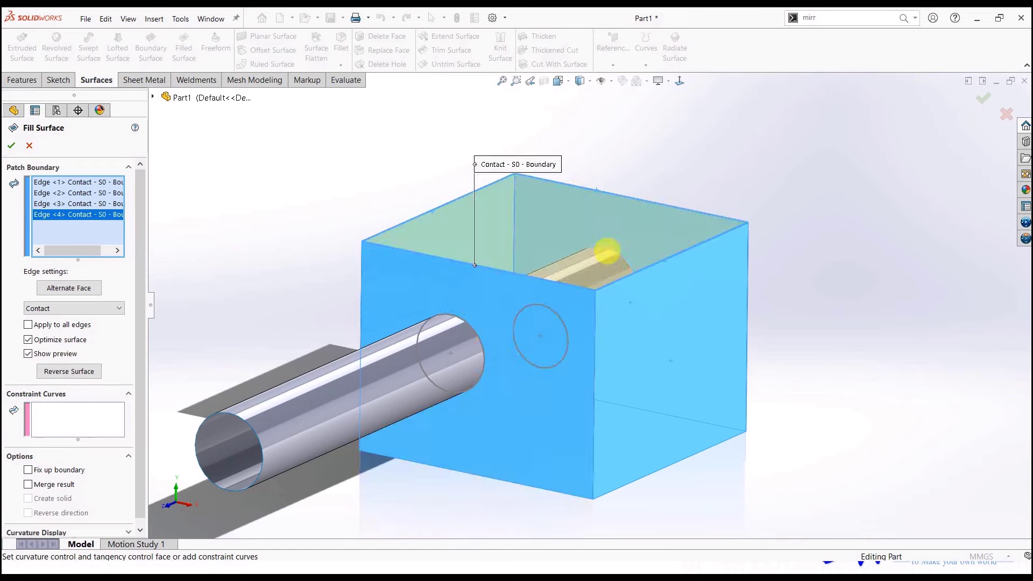
middle_click_drag(608, 251, 426, 262)
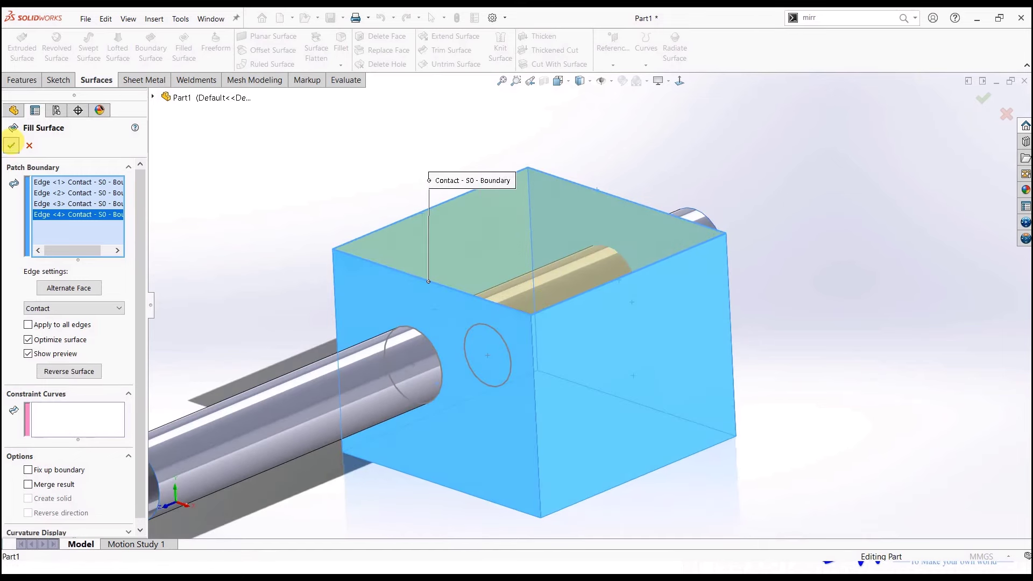
left_click(11, 145)
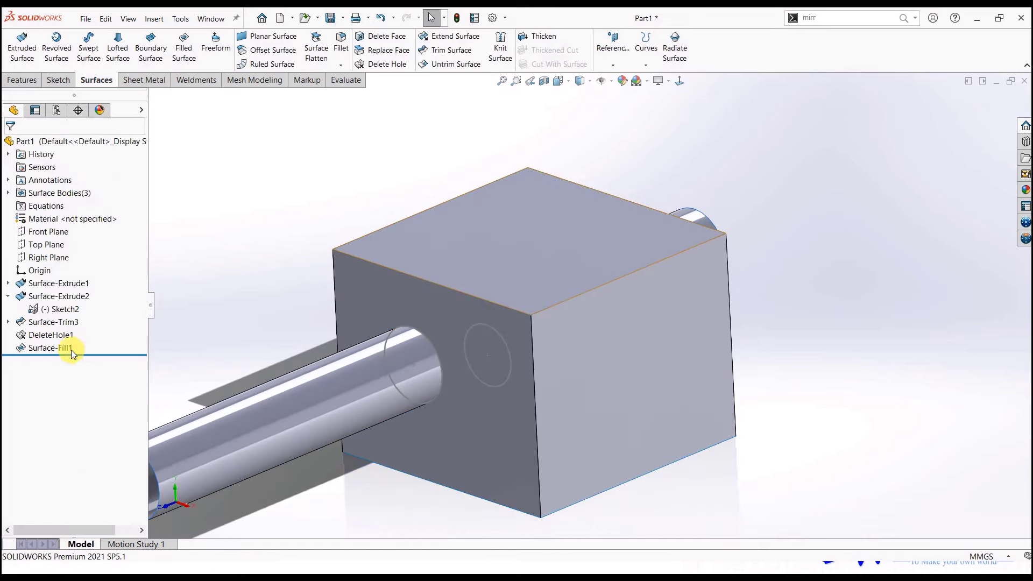
Check the fill patch among the surface bodies, and edit the fill feature to merge its result with the box
left_click(8, 194)
left_click(77, 232)
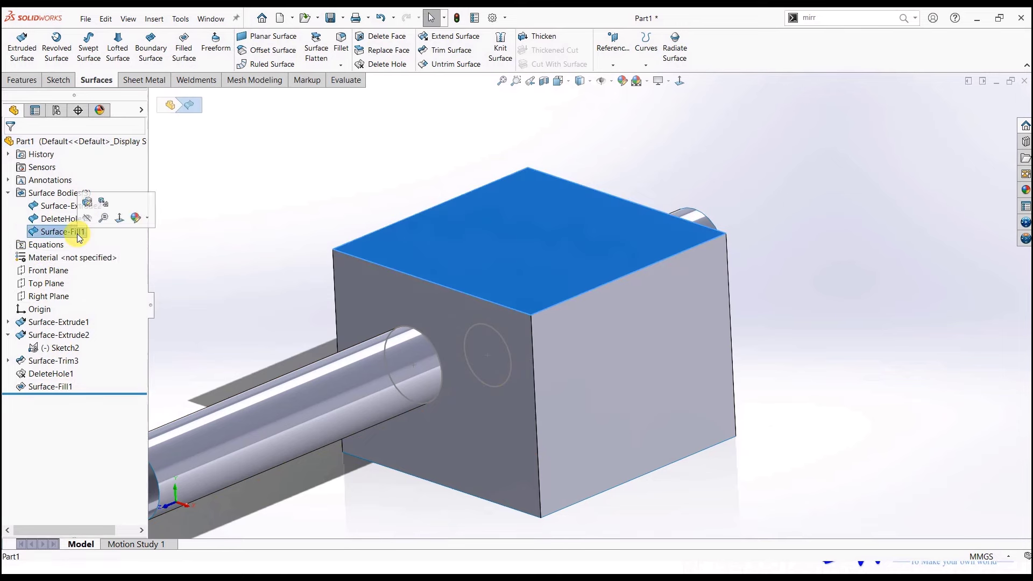
left_click(237, 311)
right_click(70, 385)
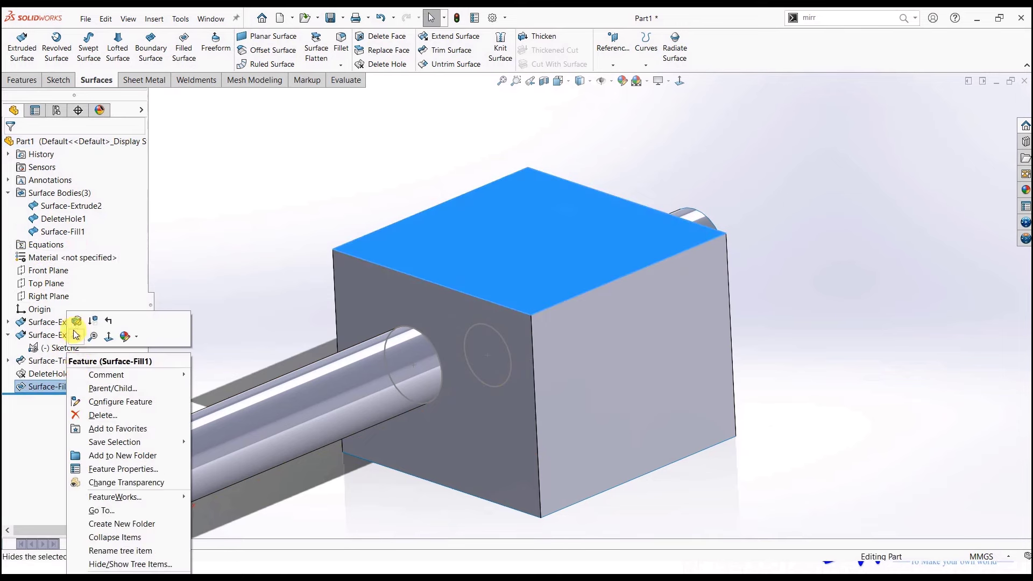
left_click(75, 323)
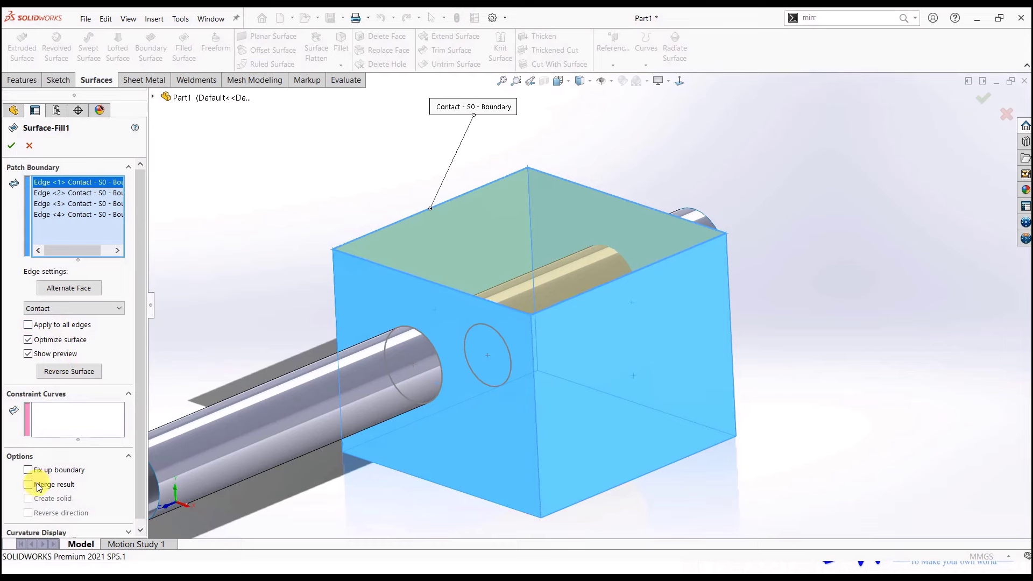
left_click(28, 484)
left_click(11, 146)
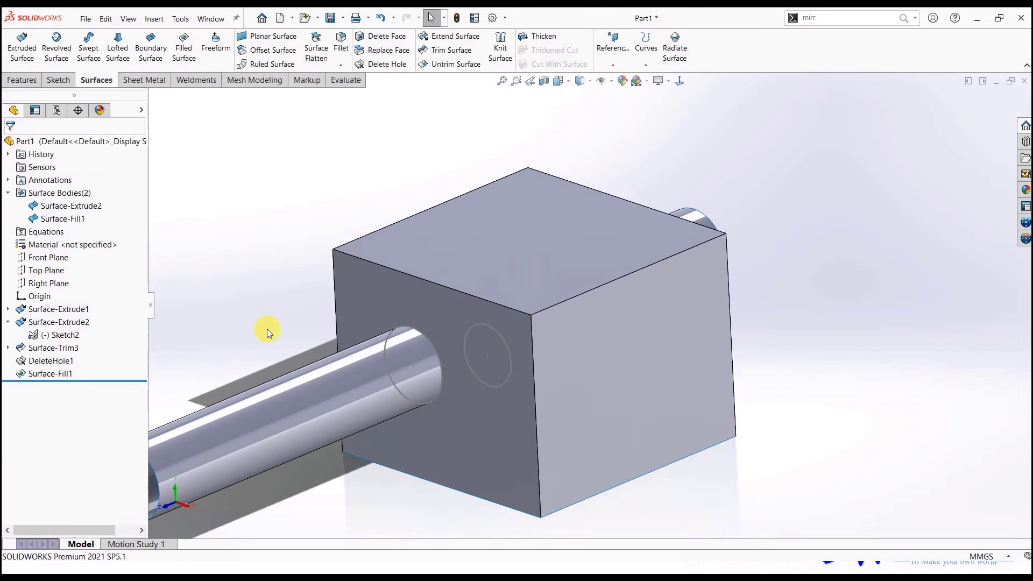
Mutually trim the tube and box surfaces, removing the tube section inside the box and the two wall discs where it passes through
middle_click_drag(267, 328, 588, 316)
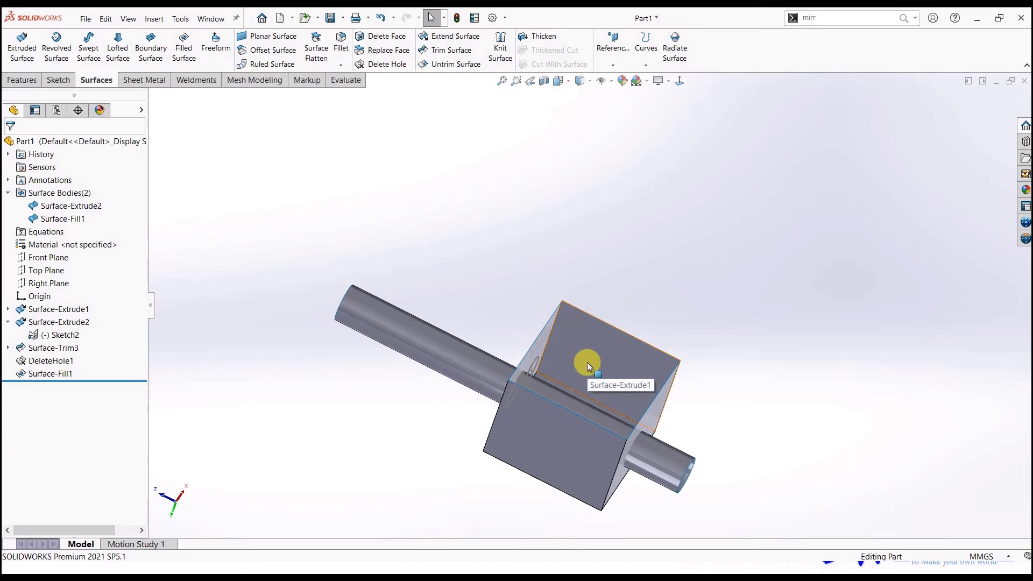
middle_click_drag(586, 363, 696, 449)
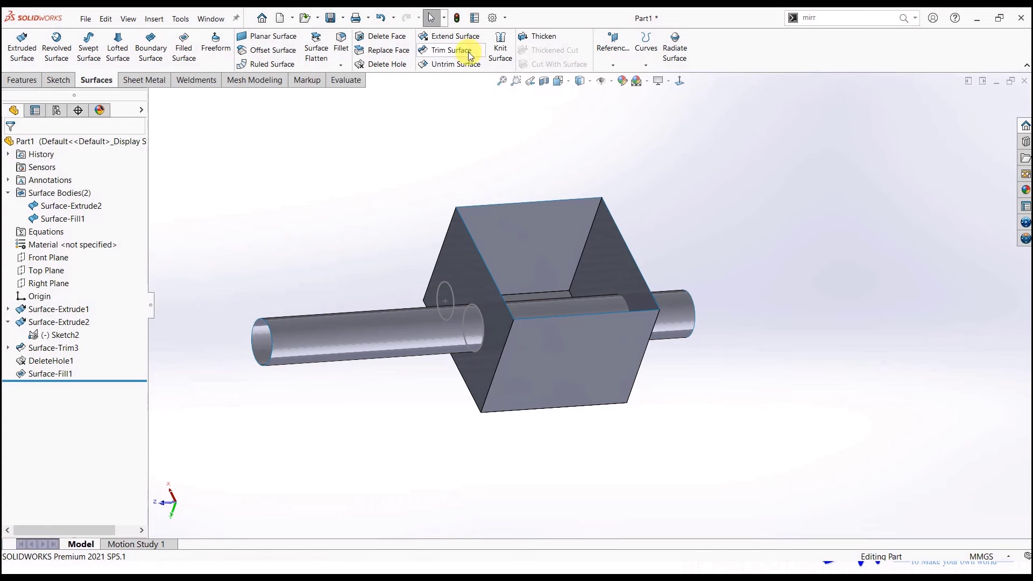
left_click(451, 50)
left_click(54, 194)
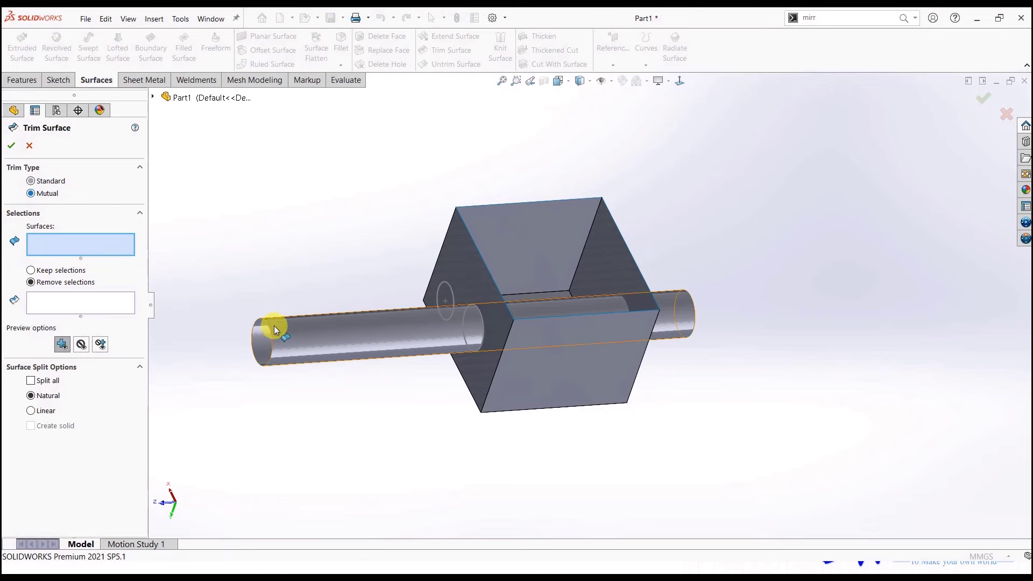
left_click(347, 344)
left_click(627, 369)
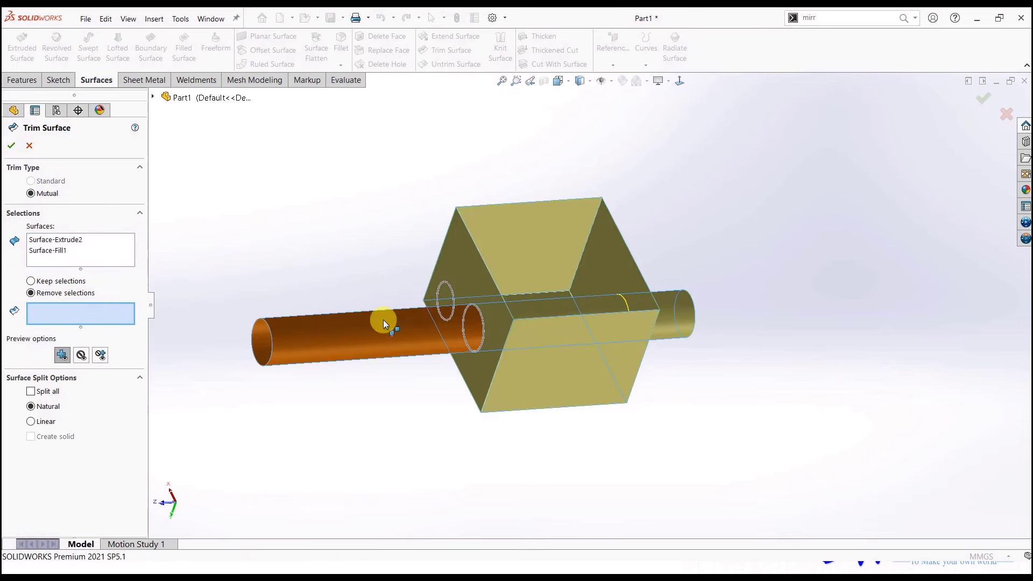
left_click(383, 319)
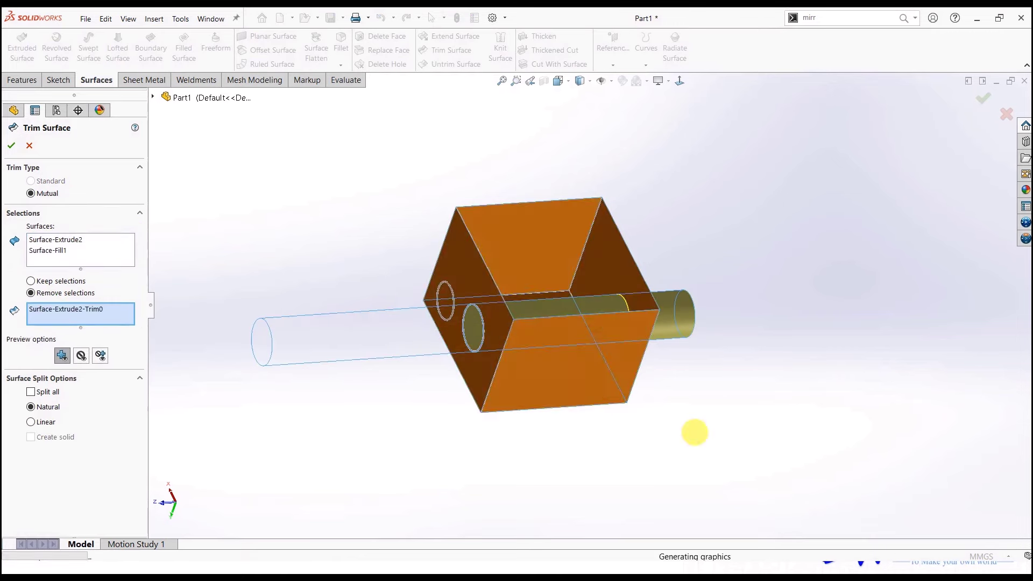
right_click(86, 309)
left_click(108, 326)
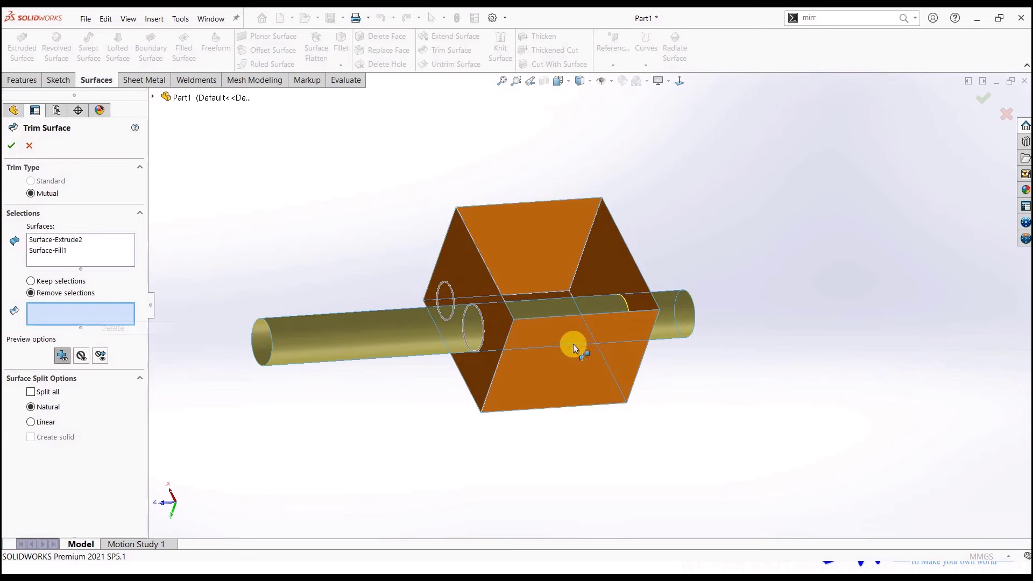
left_click(582, 309)
middle_click_drag(476, 354, 585, 320)
left_click(585, 319)
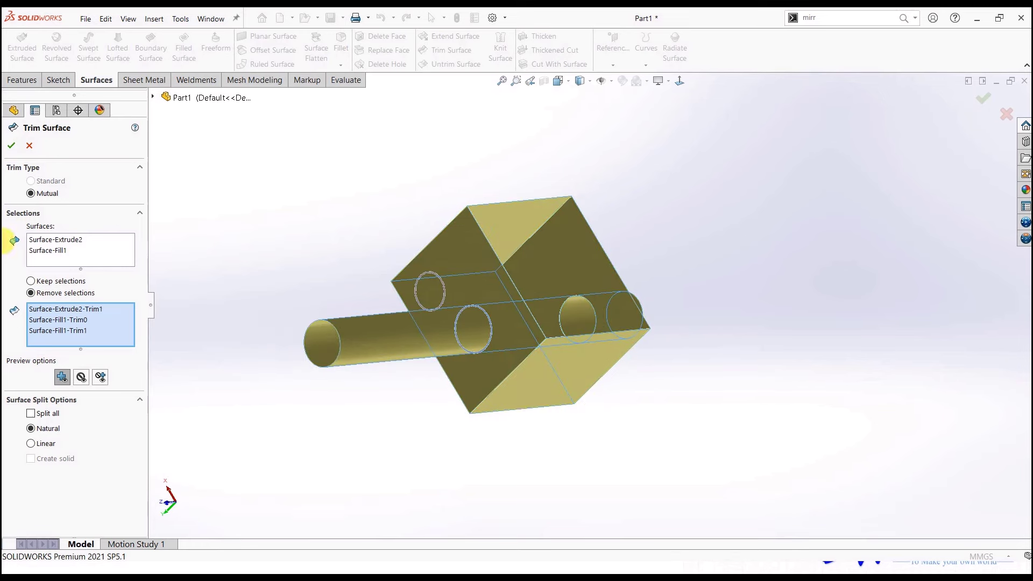
left_click(11, 146)
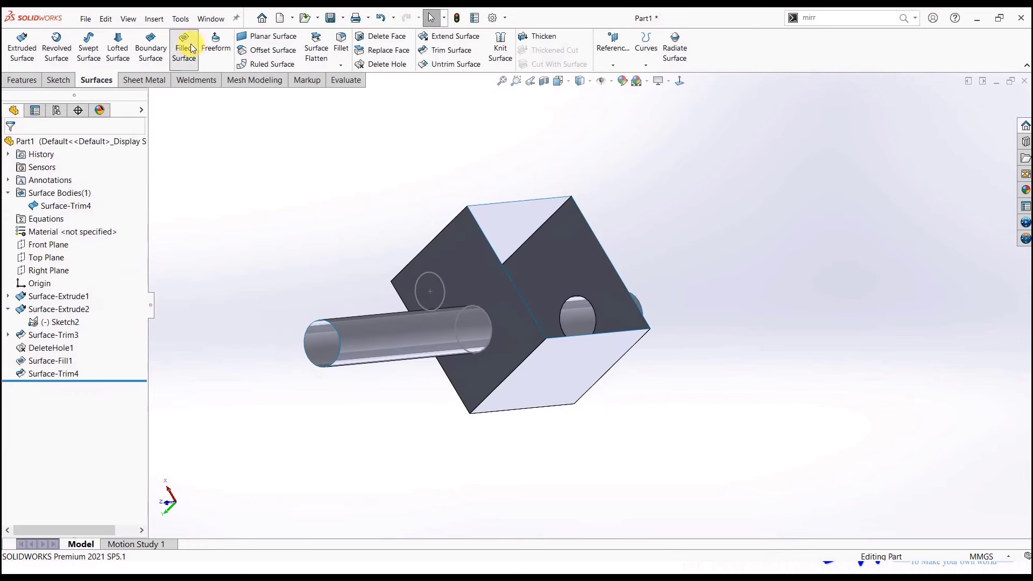
left_click(191, 49)
middle_click_drag(501, 261, 480, 221)
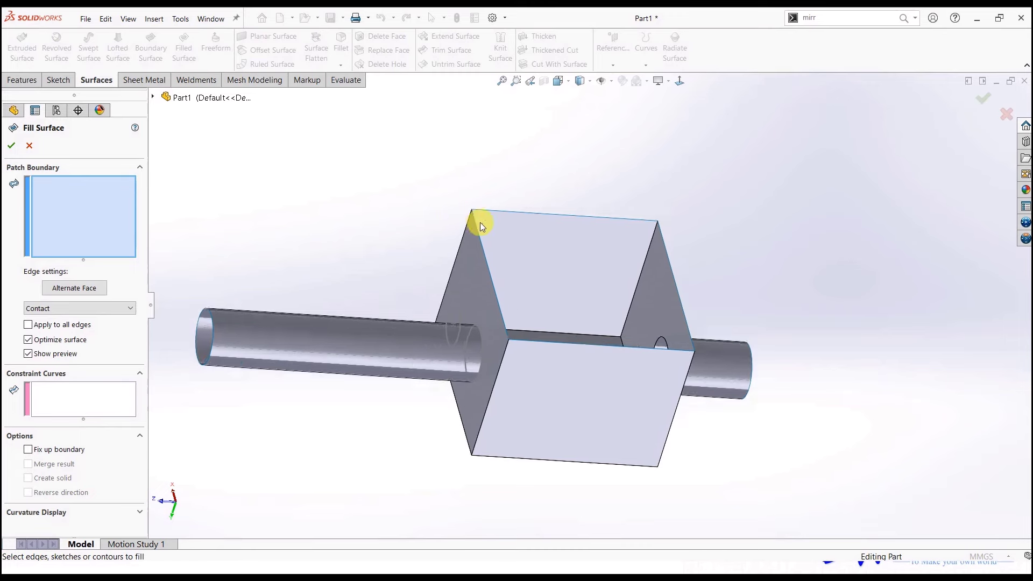
scroll(480, 221, "down", 2)
left_click(17, 150)
Create a reference plane coincident with two diagonally opposite vertical edges of the box
middle_click_drag(357, 299, 388, 254)
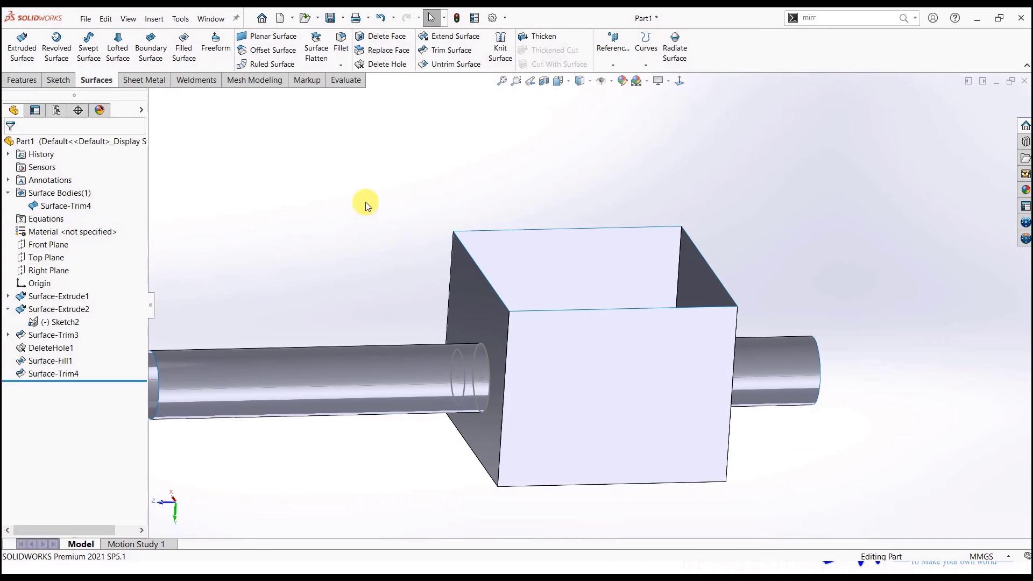
left_click(612, 44)
left_click(718, 308)
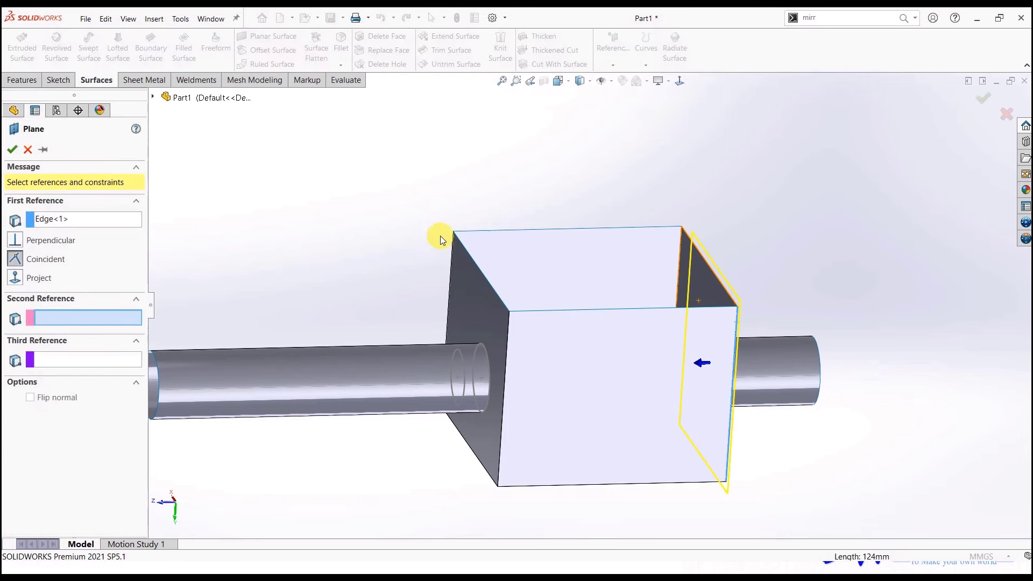
left_click(451, 255)
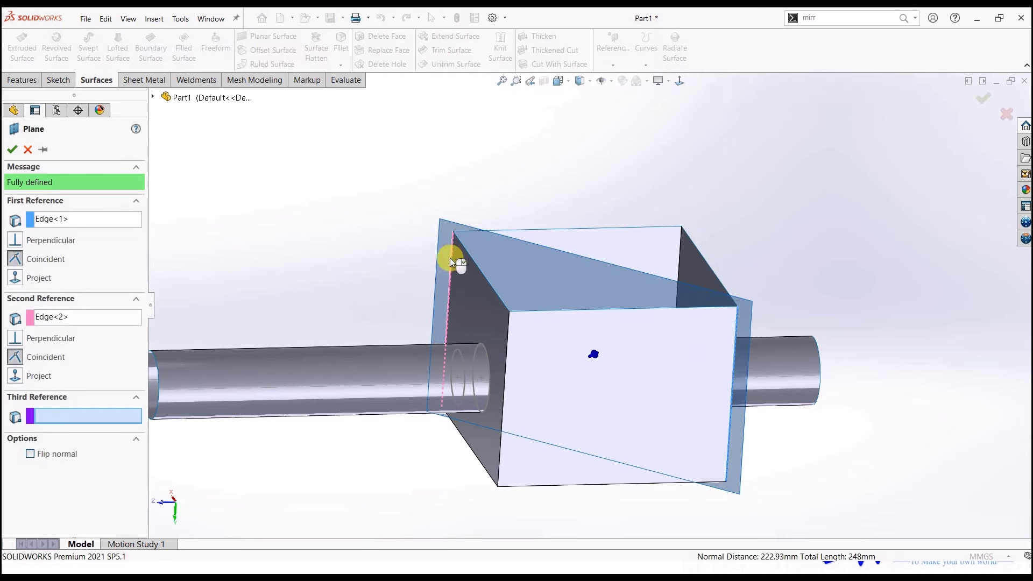
left_click(16, 147)
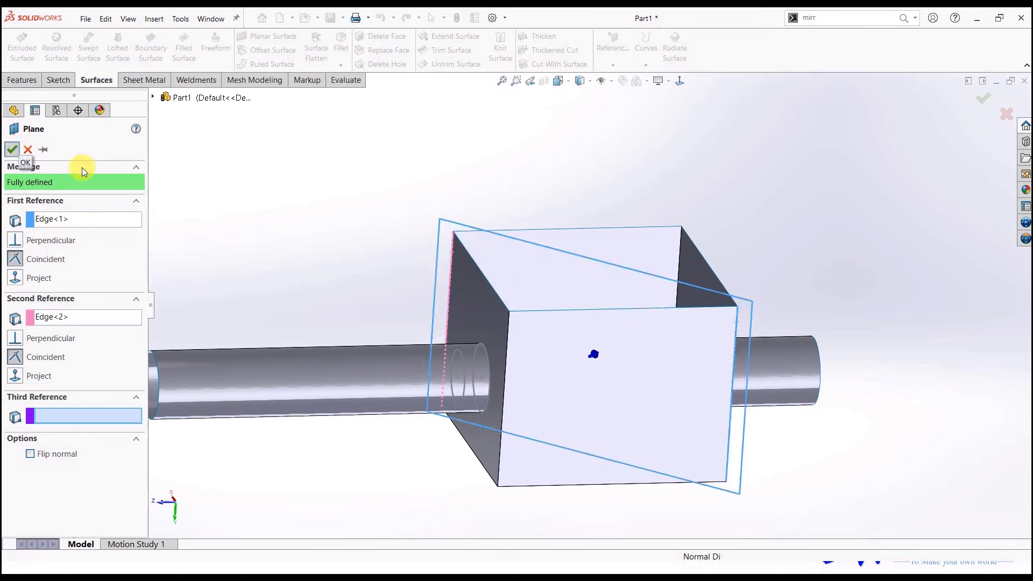
Sketch a shallow V of two lines, about 113 mm and 116 mm long, between the box's upper corners on the diagonal plane
left_click(435, 225)
left_click(470, 194)
key("l")
left_click(555, 240)
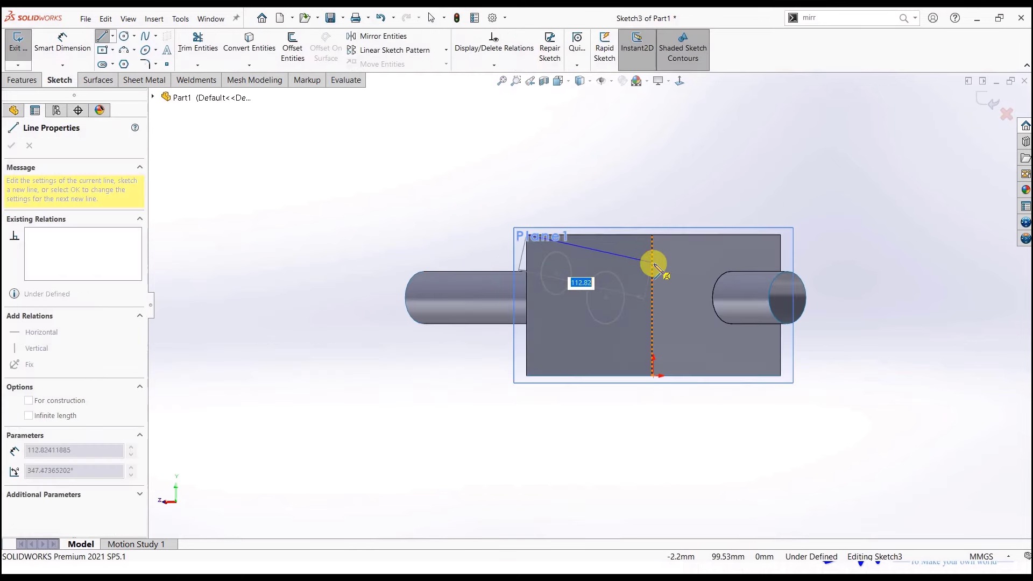
left_click(652, 263)
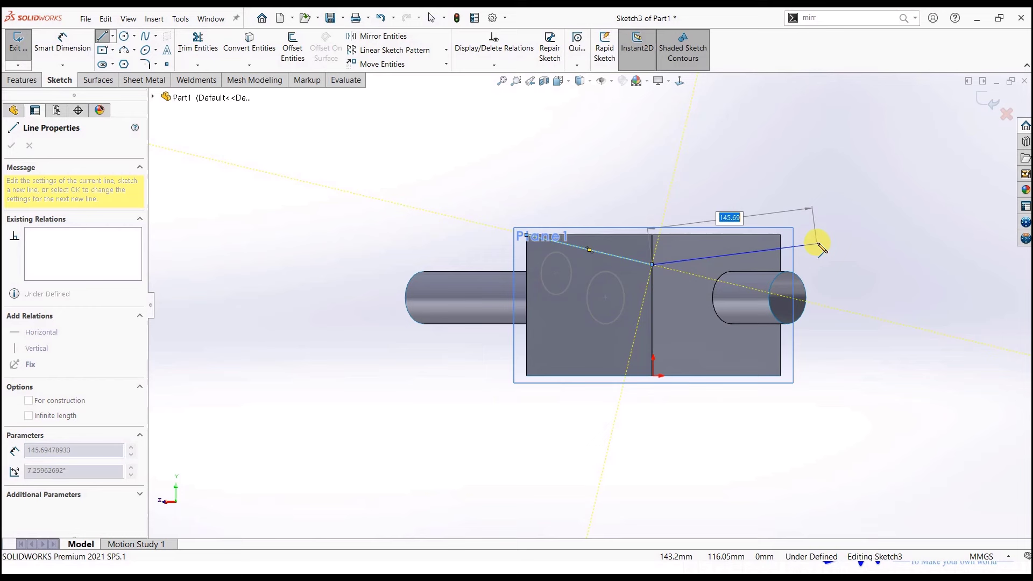
left_click(781, 237)
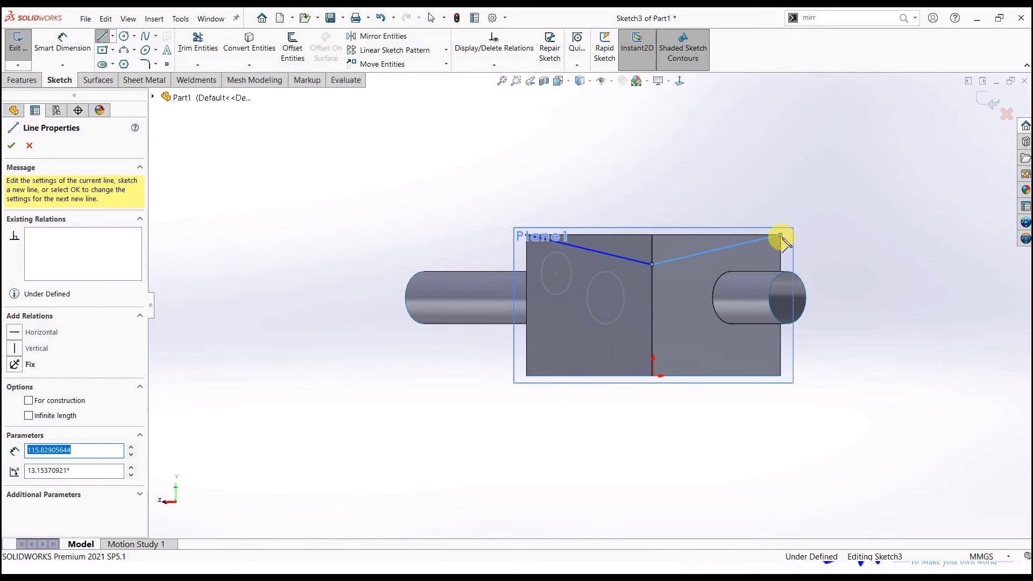
Finish the line and exit the V sketch on the diagonal plane
key("Escape")
middle_click_drag(802, 256, 750, 311)
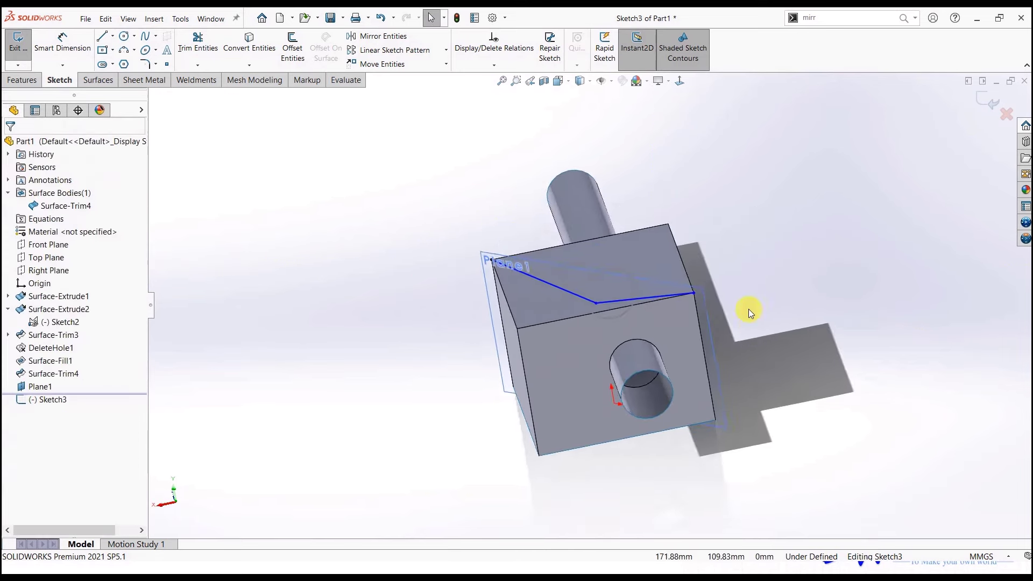
scroll(748, 309, "down", 3)
left_click(18, 43)
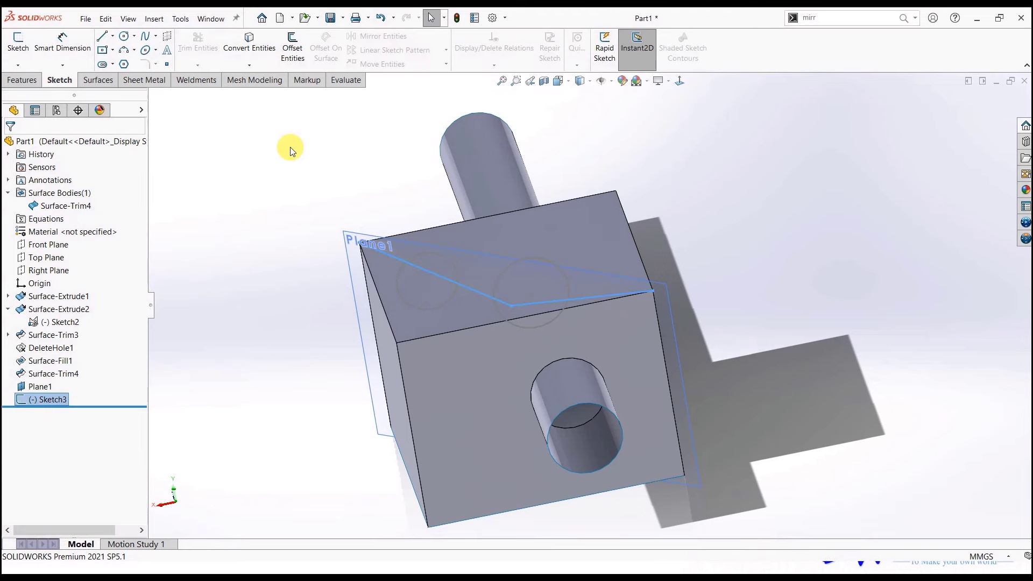
Trim the box with a Standard surface trim, using the V sketch as trim tool and removing the portion above it
left_click(96, 79)
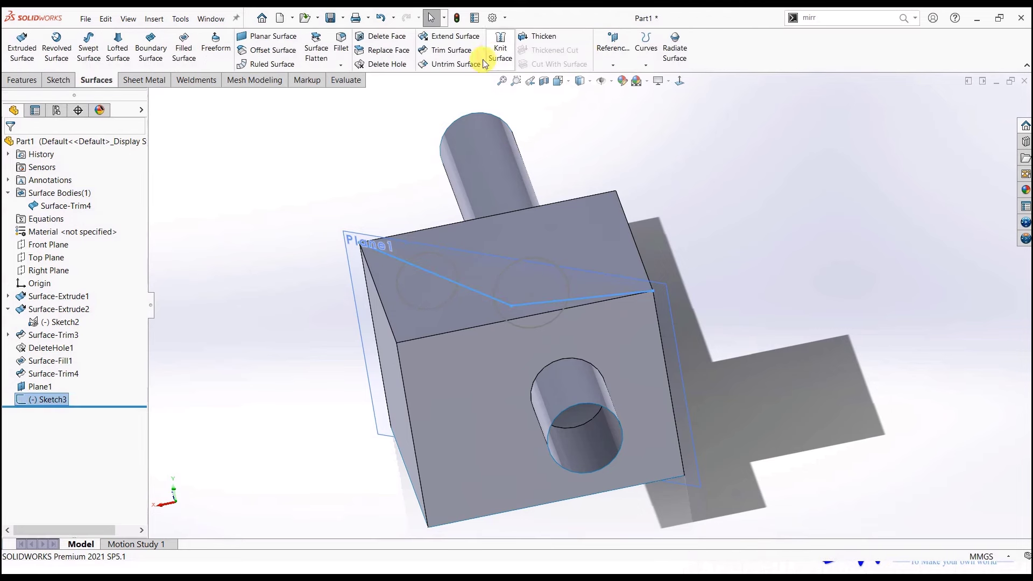
left_click(451, 50)
middle_click_drag(426, 221, 445, 231)
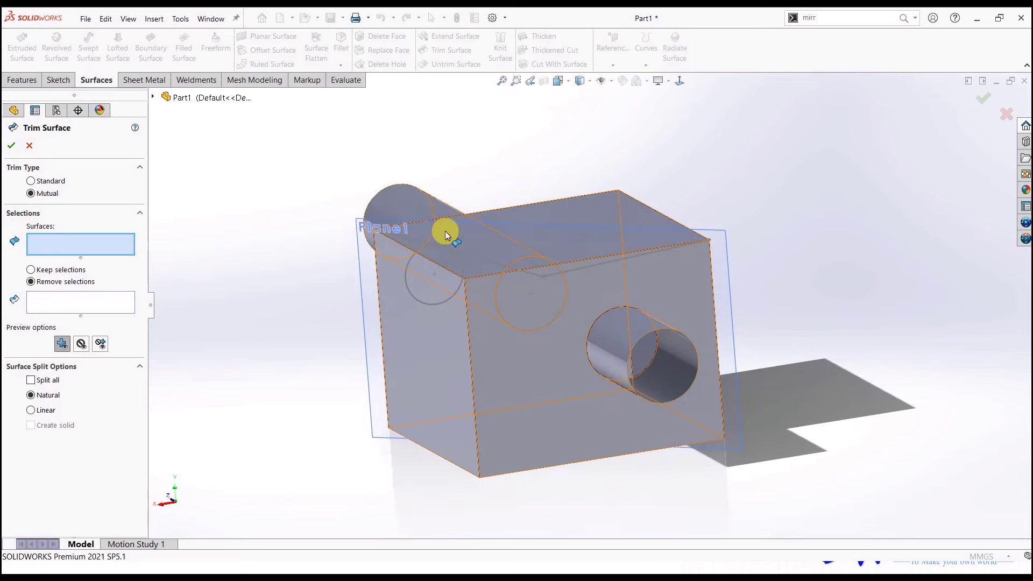
left_click(91, 238)
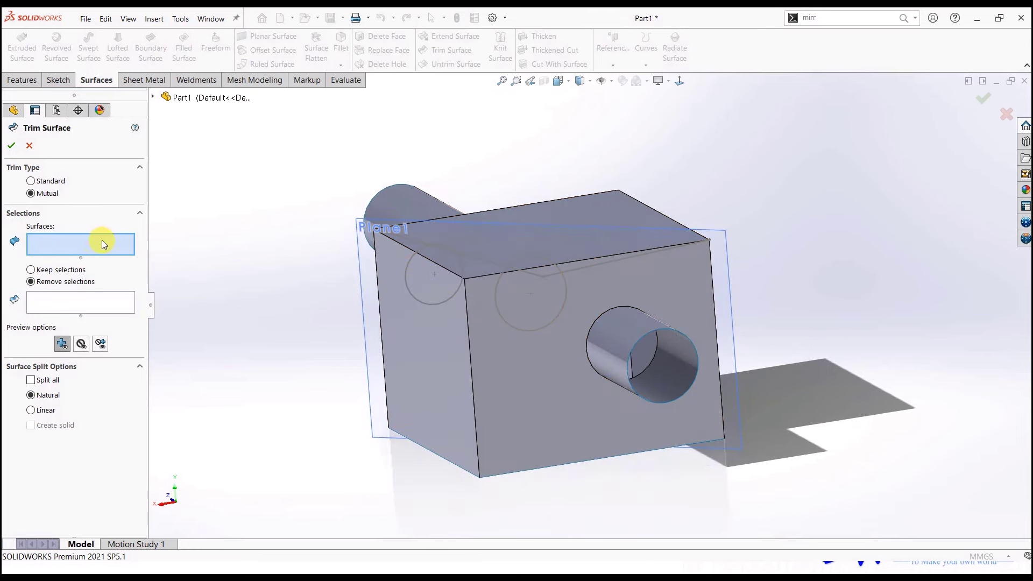
left_click(31, 181)
left_click(480, 257)
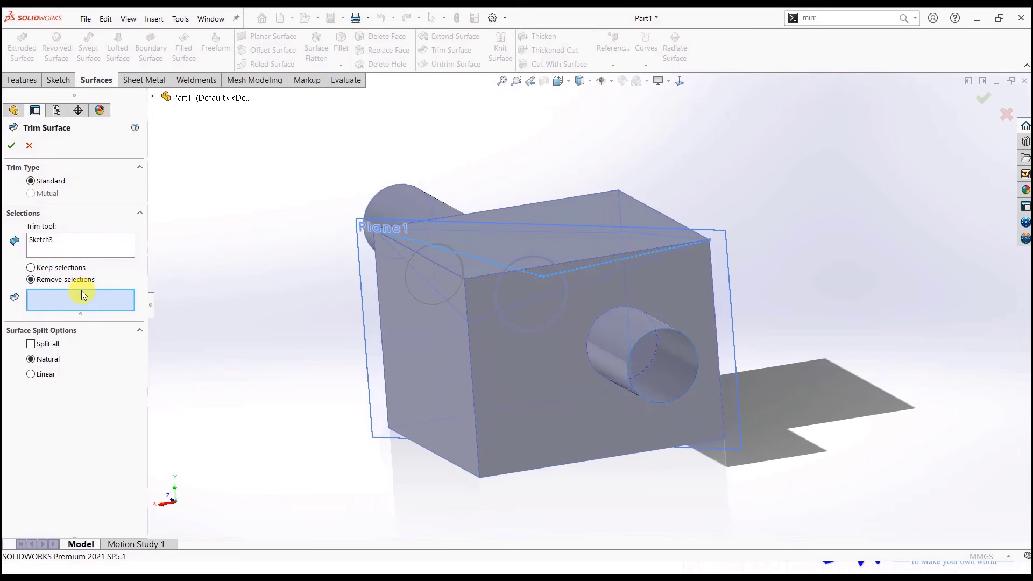
left_click(101, 305)
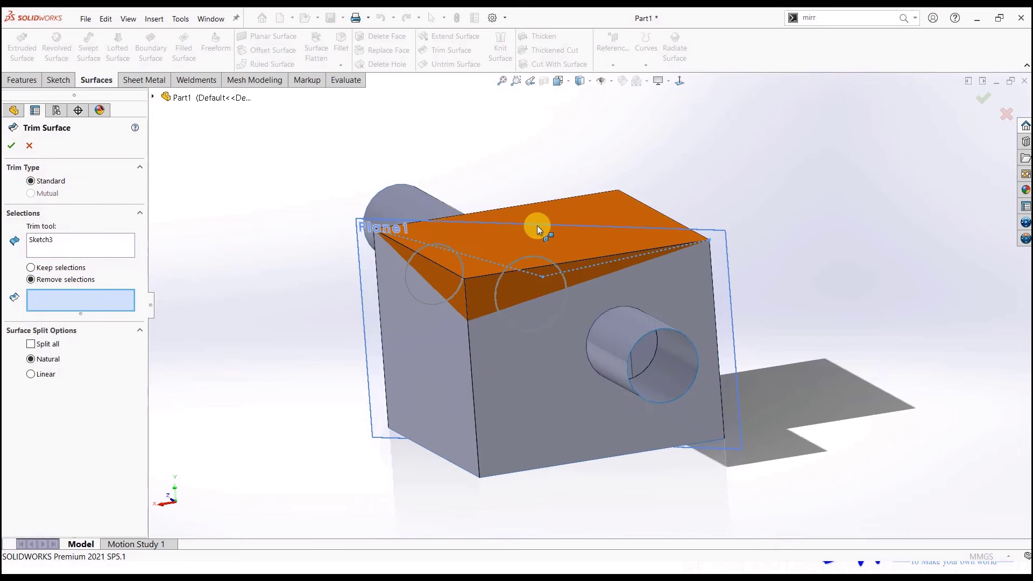
left_click(537, 225)
middle_click_drag(536, 226, 500, 269)
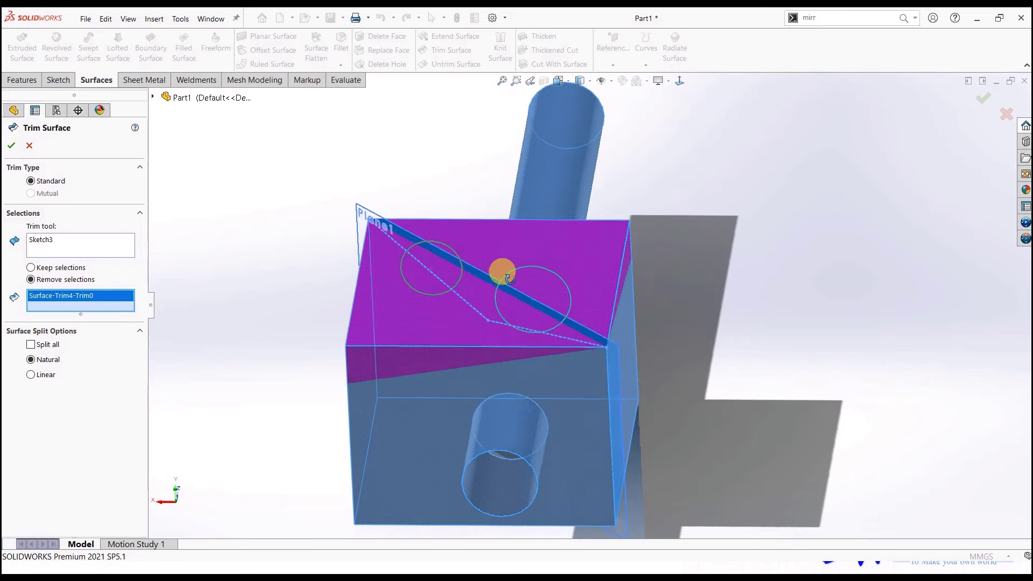
left_click(12, 146)
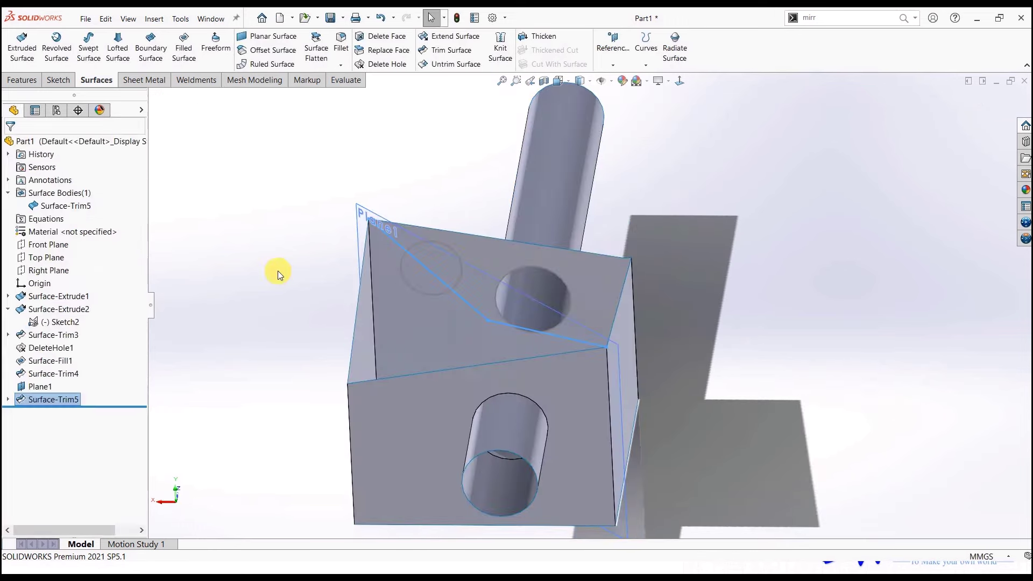
Try to fill the box's trimmed open top, using its sloped upper edges as the patch boundary with Contact edges
middle_click_drag(300, 288, 357, 265)
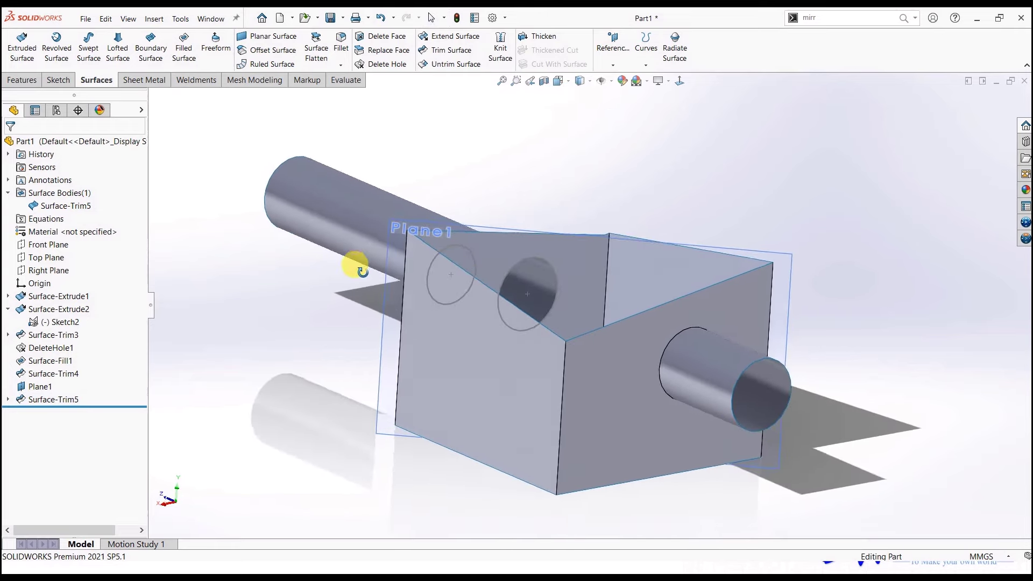
scroll(659, 341, "down", 3)
scroll(661, 340, "up", 2)
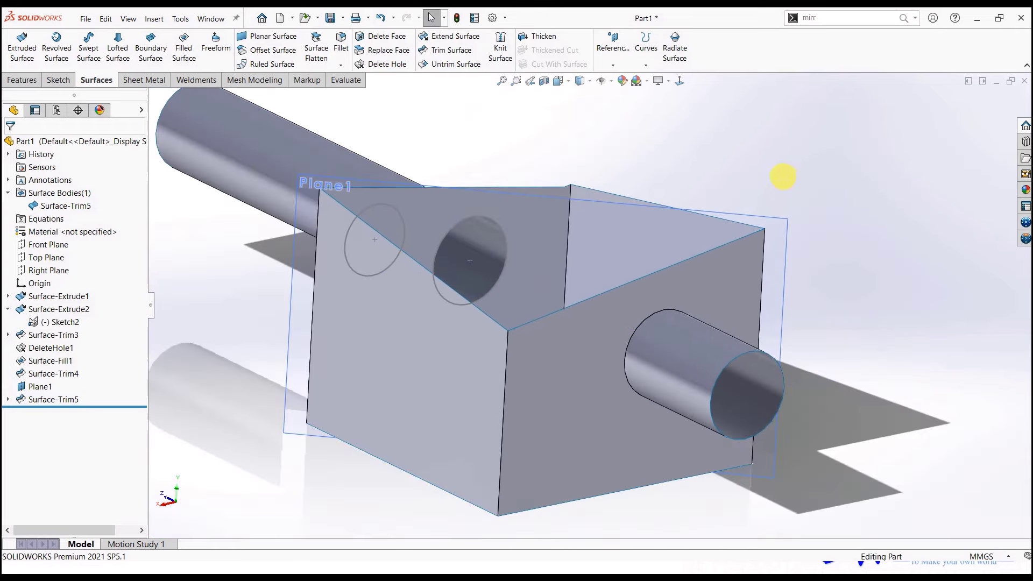
middle_click_drag(784, 173, 783, 199)
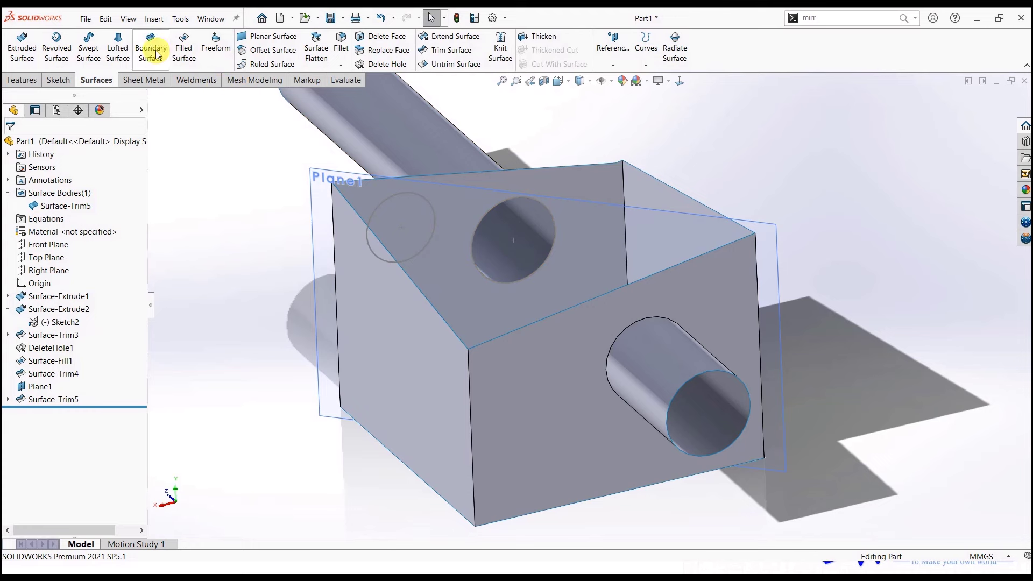
left_click(184, 51)
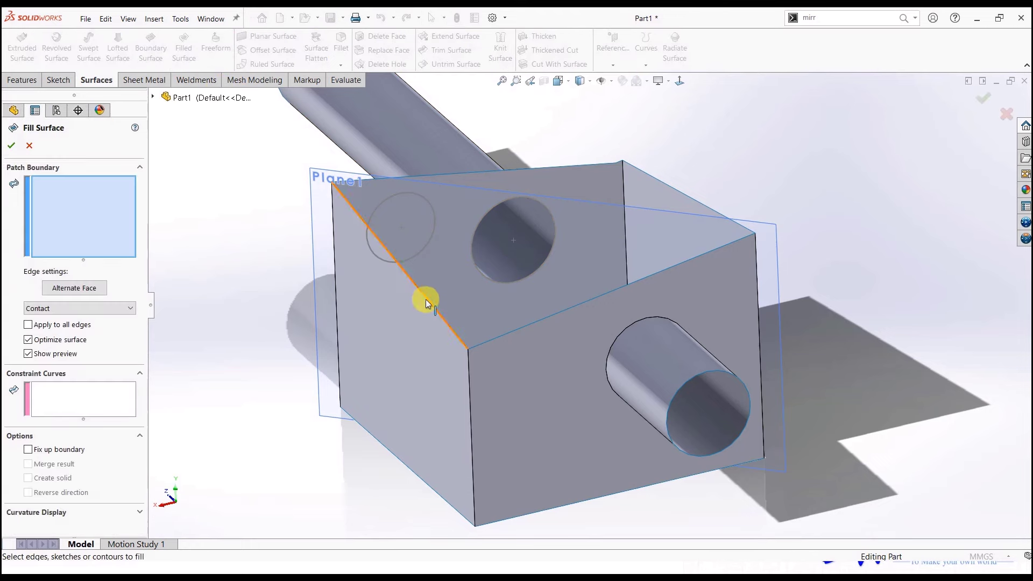
left_click(424, 299)
left_click(513, 331)
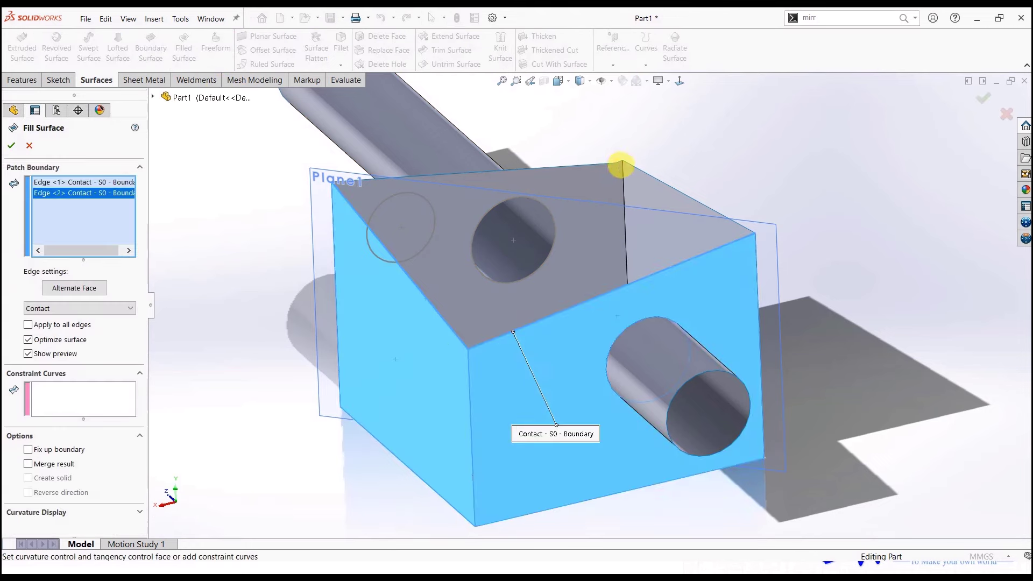
left_click(665, 187)
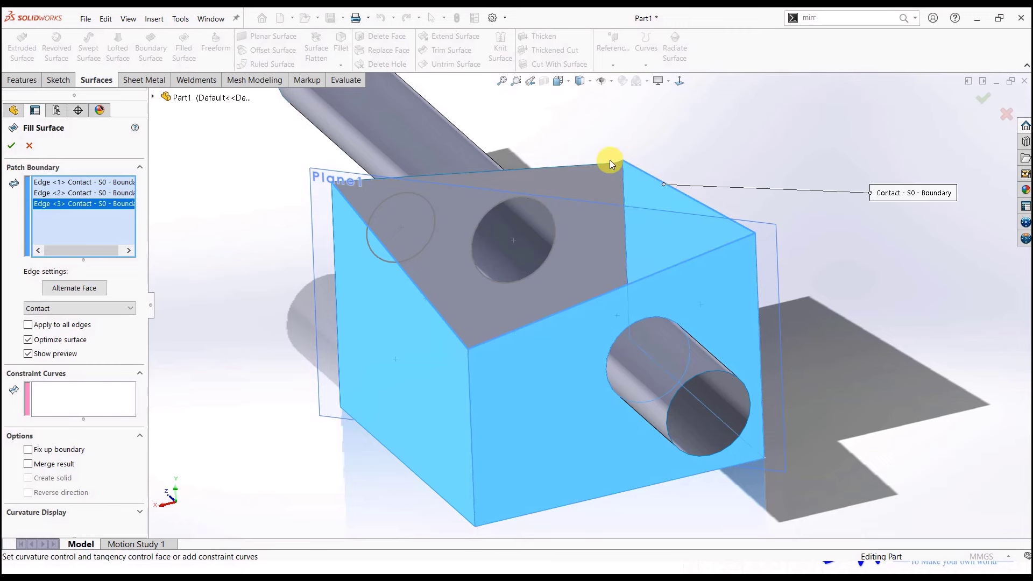
scroll(628, 162, "down", 4)
left_click(578, 205)
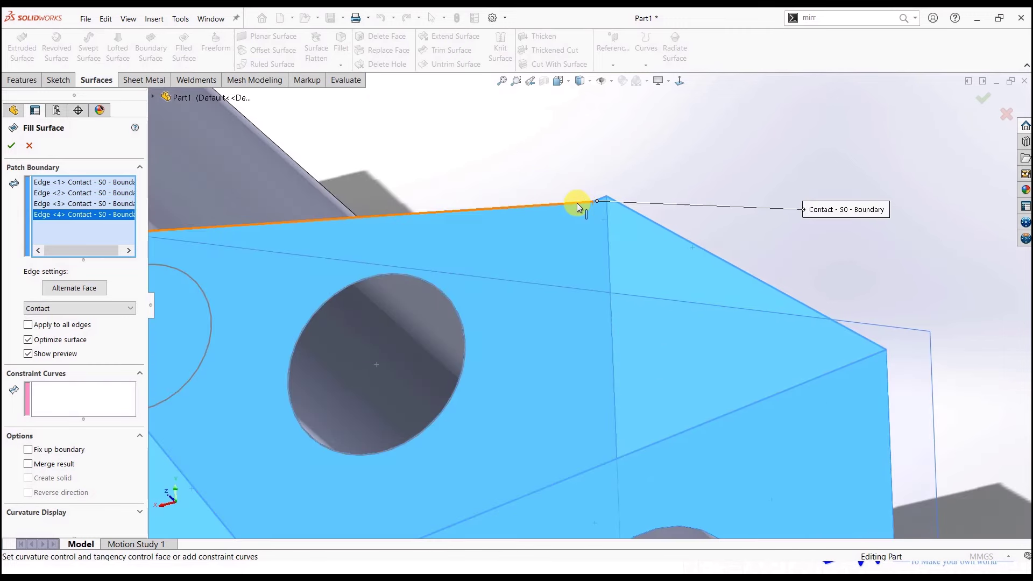
left_click(564, 228)
scroll(563, 228, "up", 5)
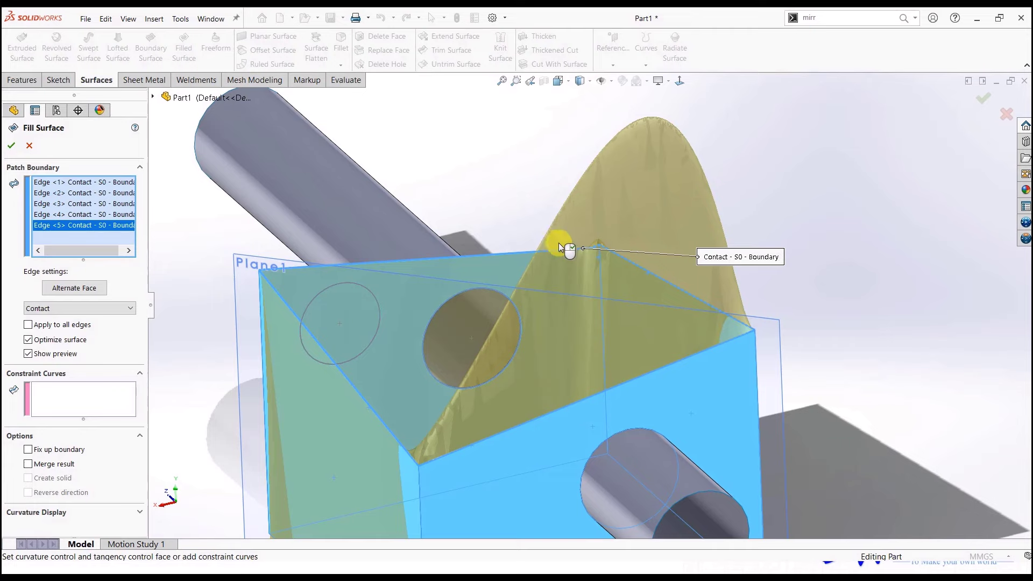
Remove the short extra edge at the box corner from the fill boundary, examine the patch preview, and cancel the fill
middle_click_drag(562, 234, 540, 315)
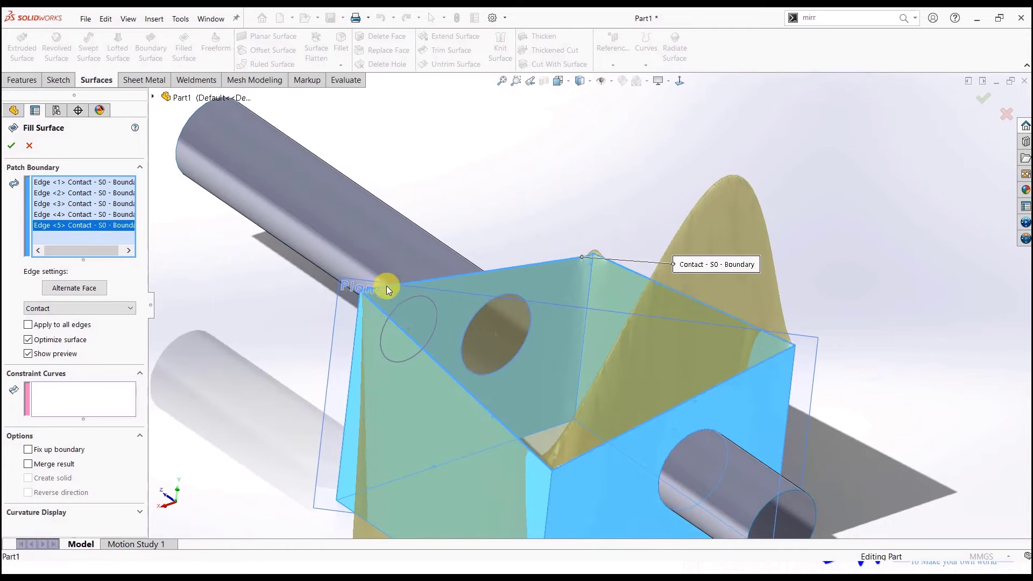
scroll(388, 290, "down", 5)
mouse_move(417, 306)
middle_mouse_down()
mouse_move(415, 274)
mouse_move(370, 255)
mouse_move(429, 311)
middle_mouse_up()
scroll(646, 362, "up", 5)
middle_click_drag(685, 373, 703, 388)
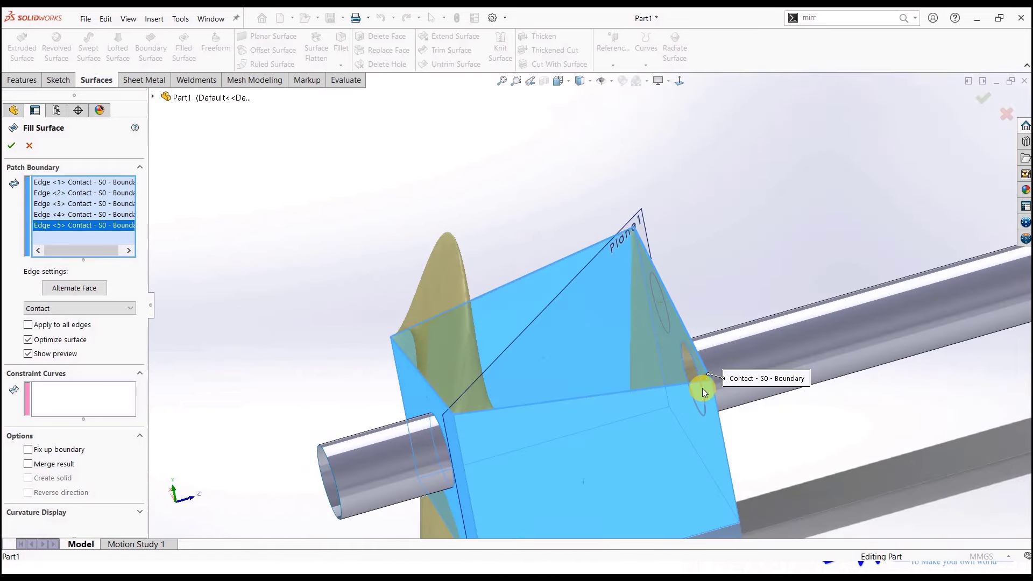
scroll(656, 322, "down", 8)
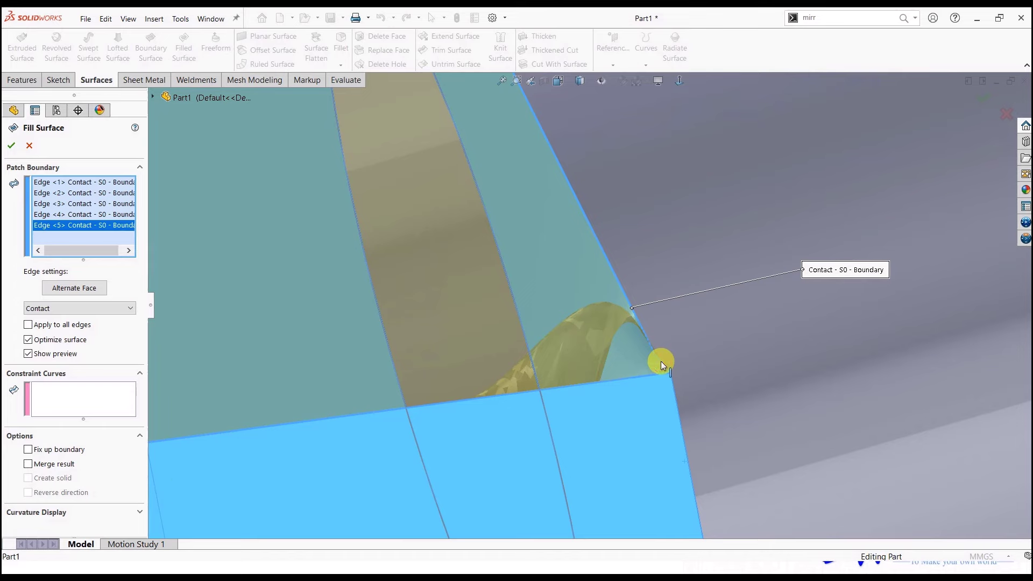
left_click(661, 360)
scroll(637, 354, "up", 6)
scroll(558, 350, "up", 5)
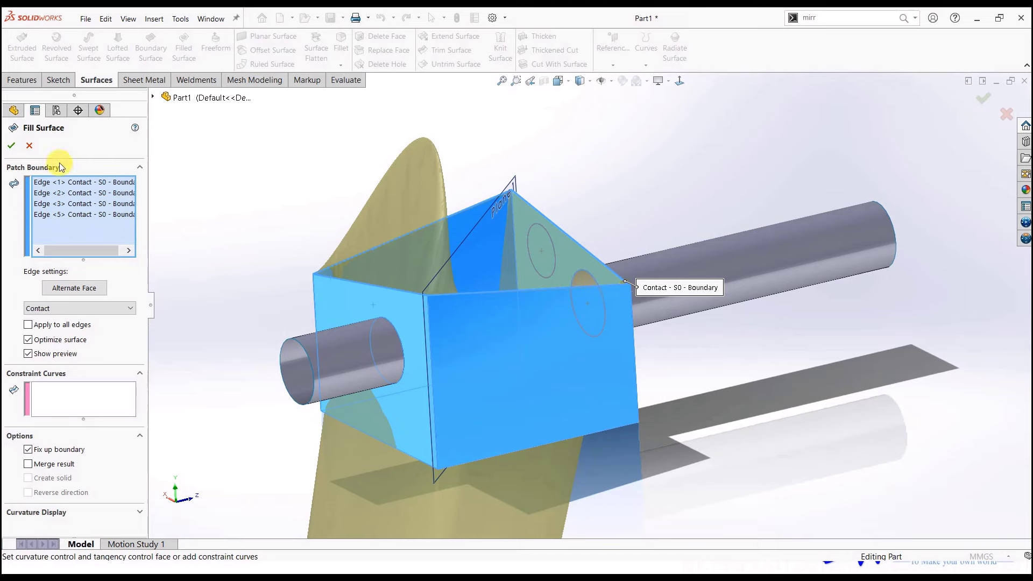
left_click(29, 147)
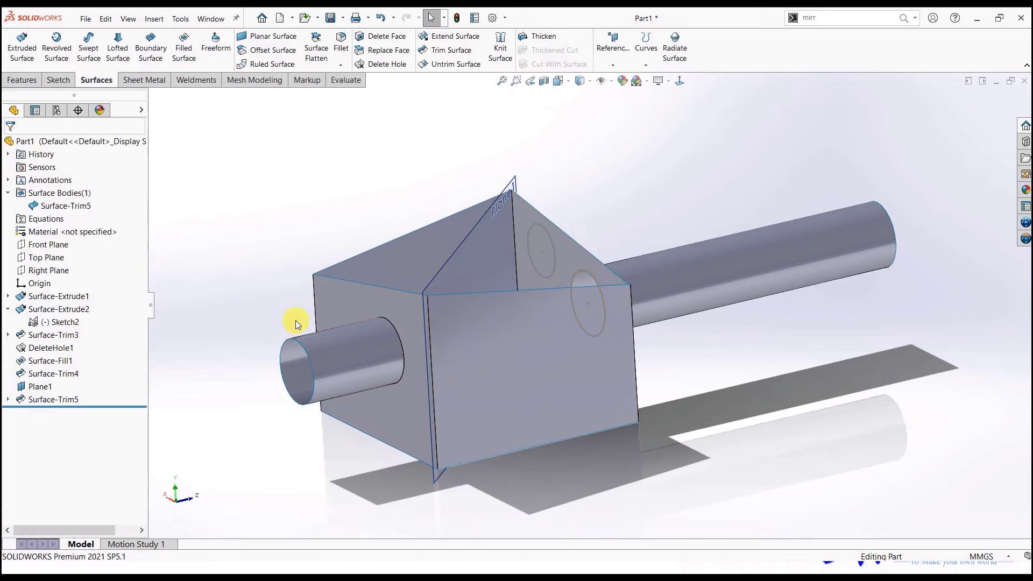
Try a planar surface bounded by two opposite edges of the box's open bottom
middle_click_drag(295, 321, 423, 198)
middle_click_drag(350, 176, 395, 205)
left_click(270, 36)
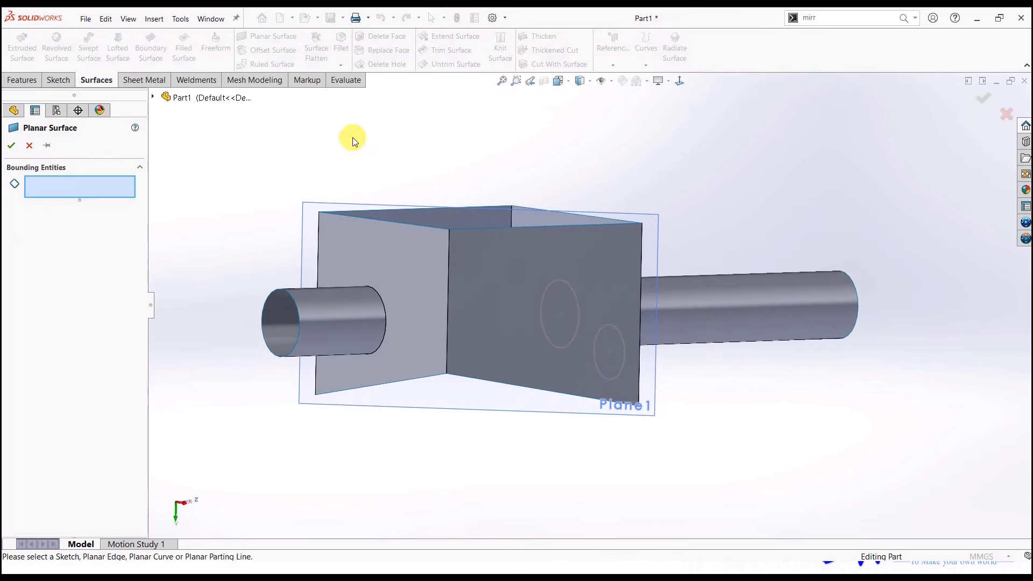
left_click(396, 212)
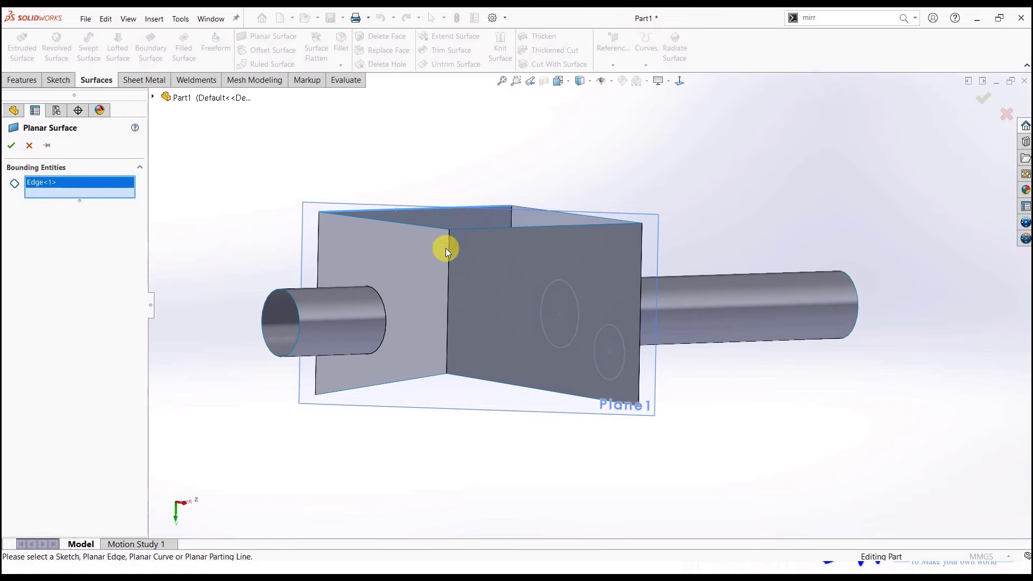
middle_click_drag(445, 247, 514, 256)
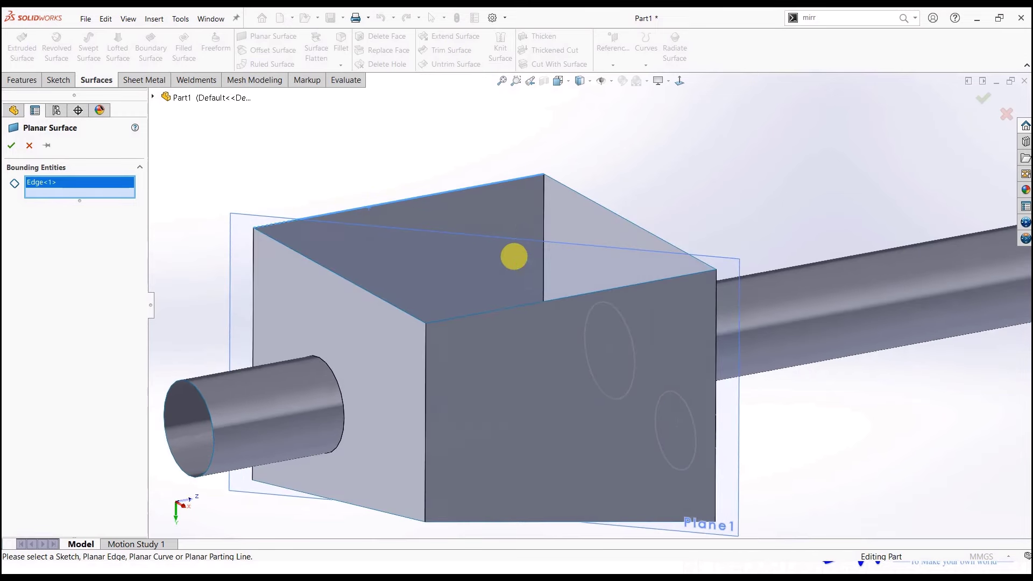
left_click(532, 304)
middle_click_drag(530, 308, 550, 379)
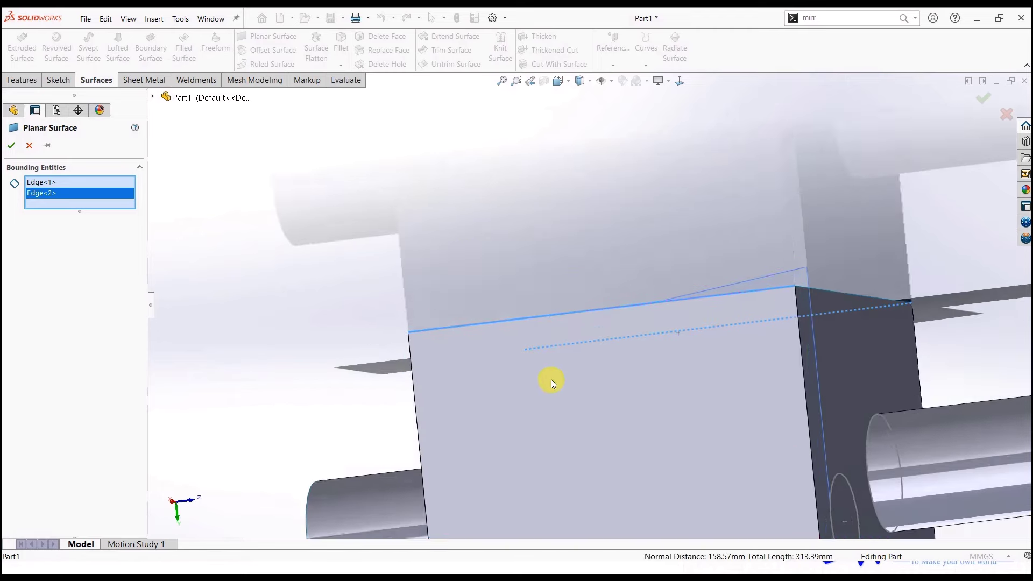
scroll(550, 379, "up", 5)
middle_click_drag(627, 392, 618, 242)
Replace the first bounding edge of the planar surface with another box edge, try a third edge, and cancel the command
right_click(36, 180)
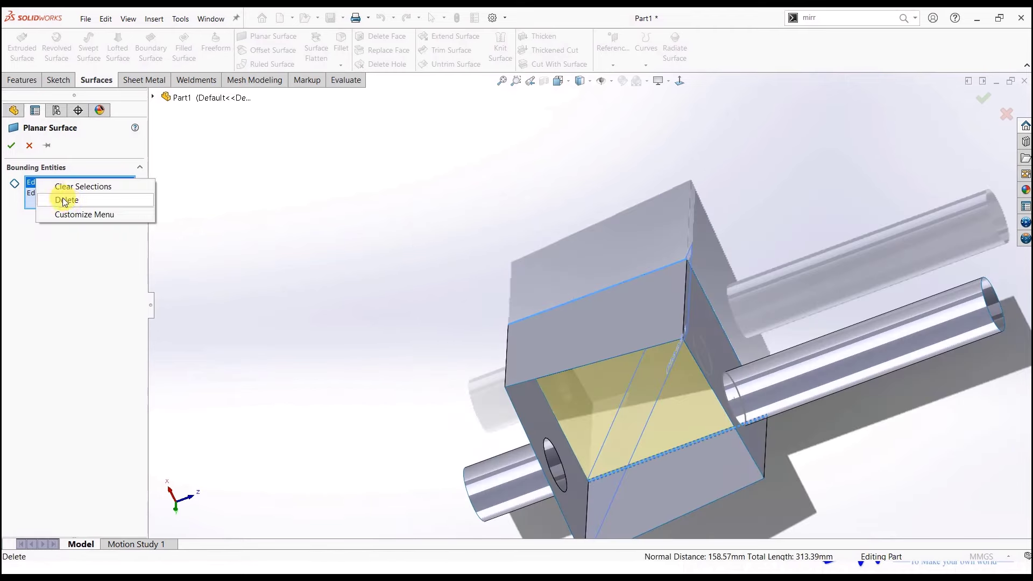
left_click(64, 201)
left_click(557, 373)
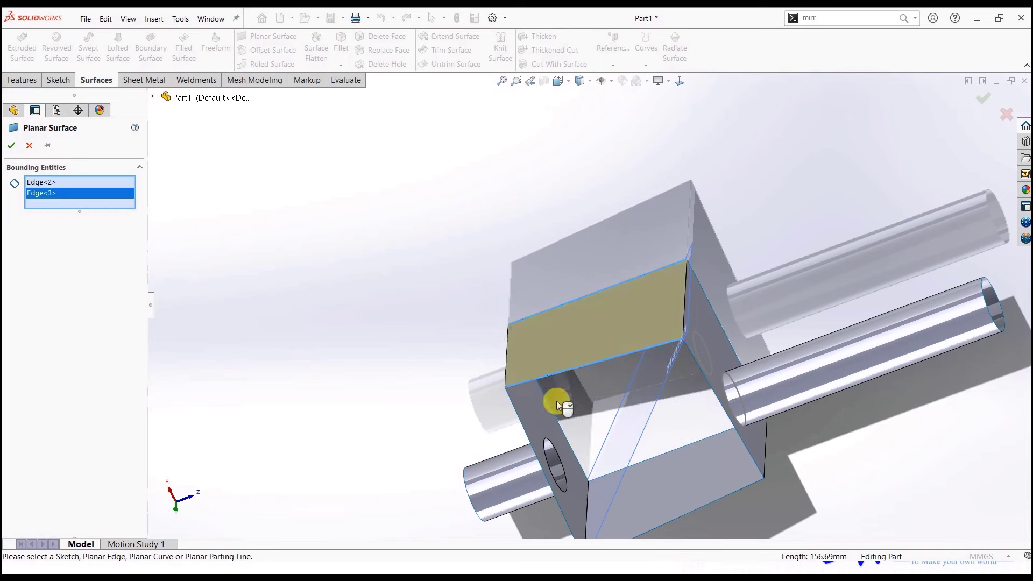
middle_click_drag(556, 402, 586, 269)
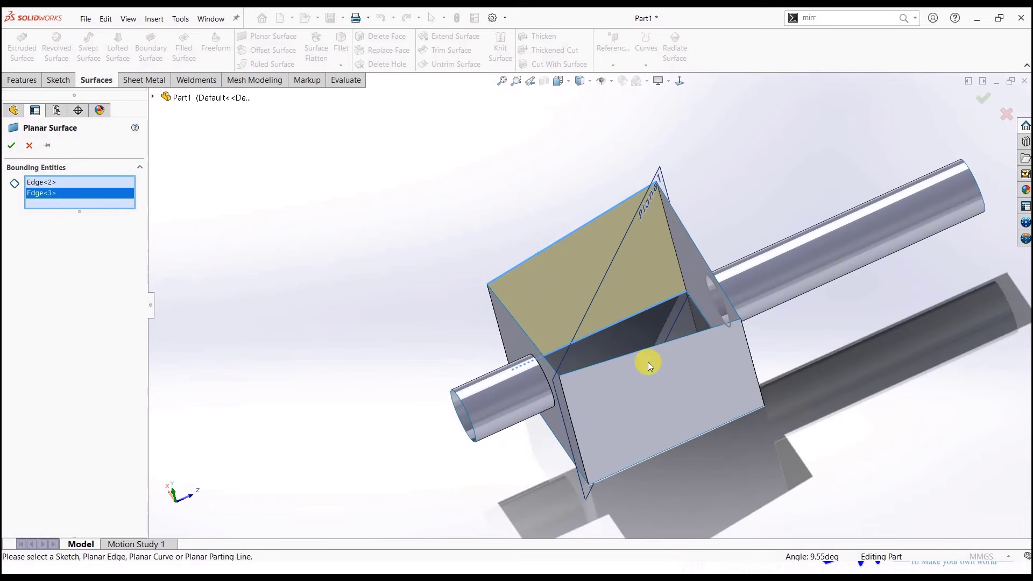
middle_click_drag(640, 371, 652, 301)
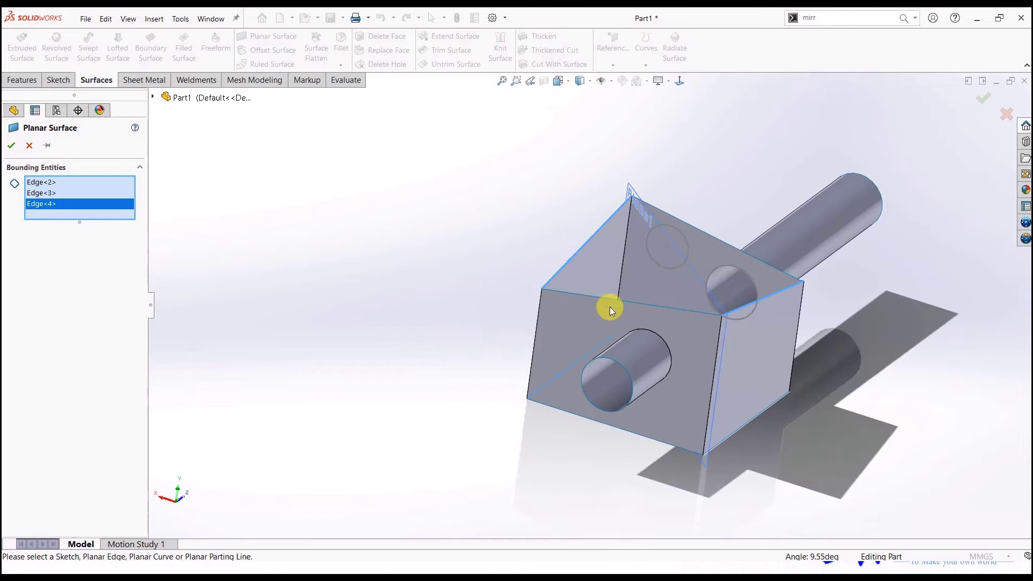
left_click(29, 145)
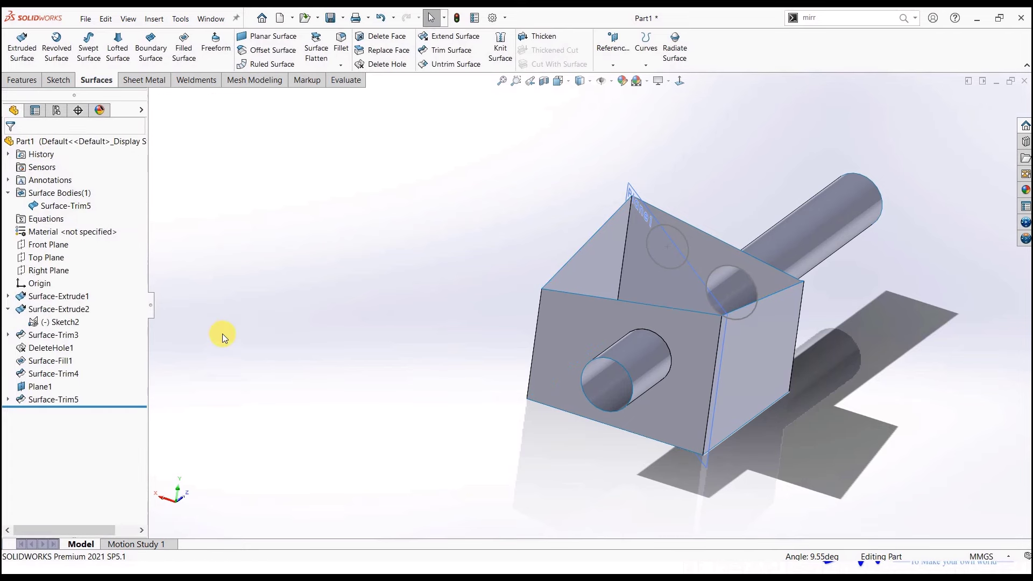
Roll the model back to just after the box's surface extrusion and suppress that extrusion
left_click_drag(116, 406, 120, 301)
left_click(29, 295)
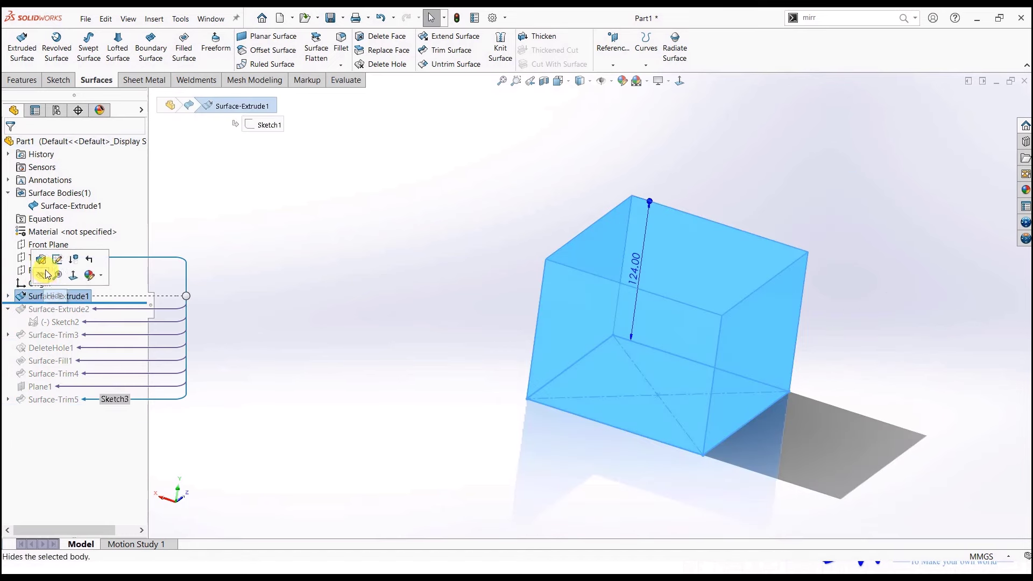
left_click(75, 259)
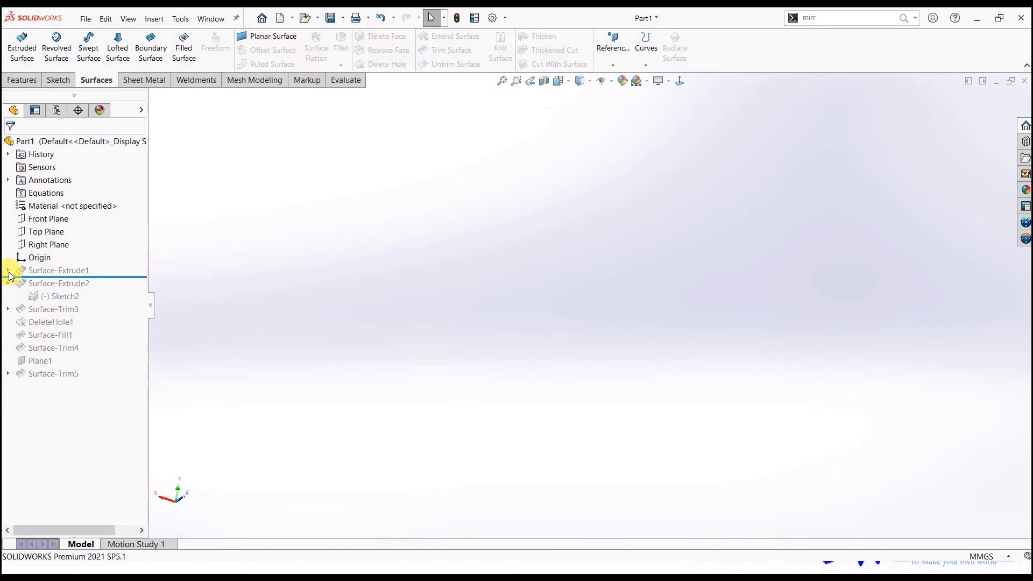
Create a planar surface bounded by the rectangular base sketch of the suppressed box extrusion
left_click(7, 270)
left_click(60, 283)
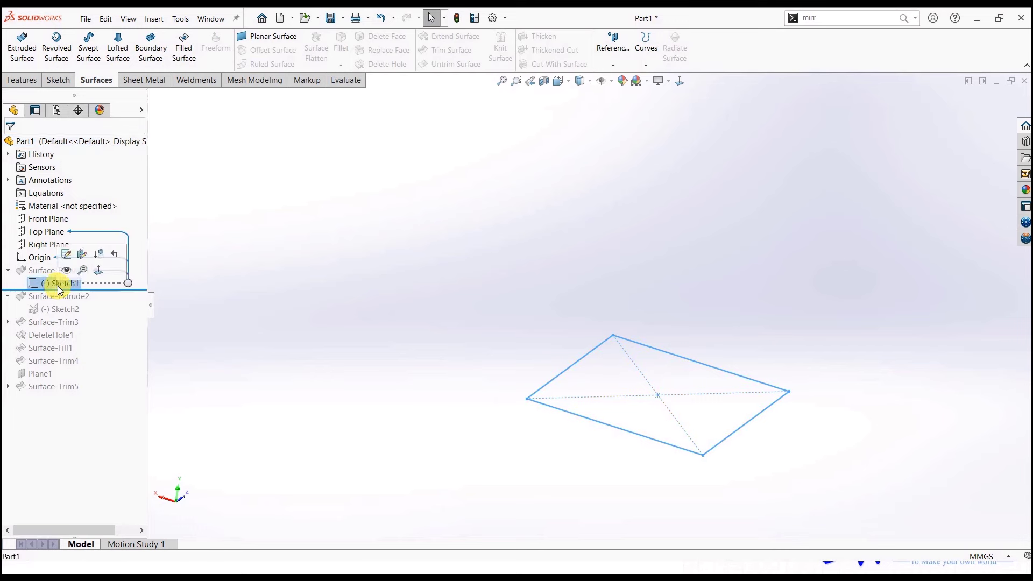
left_click(240, 38)
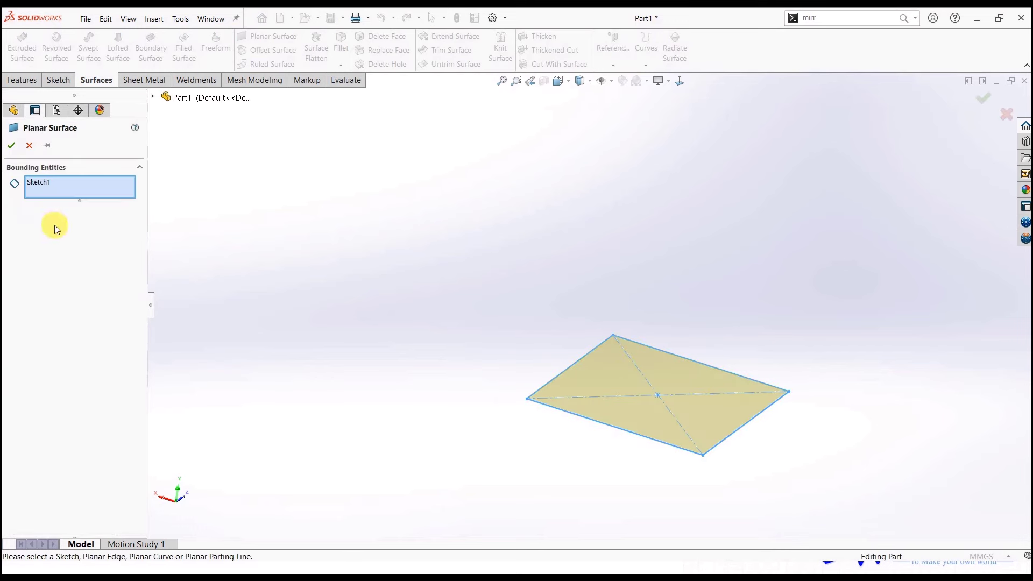
left_click(11, 147)
Delete the planar surface made from the base sketch
right_click(53, 321)
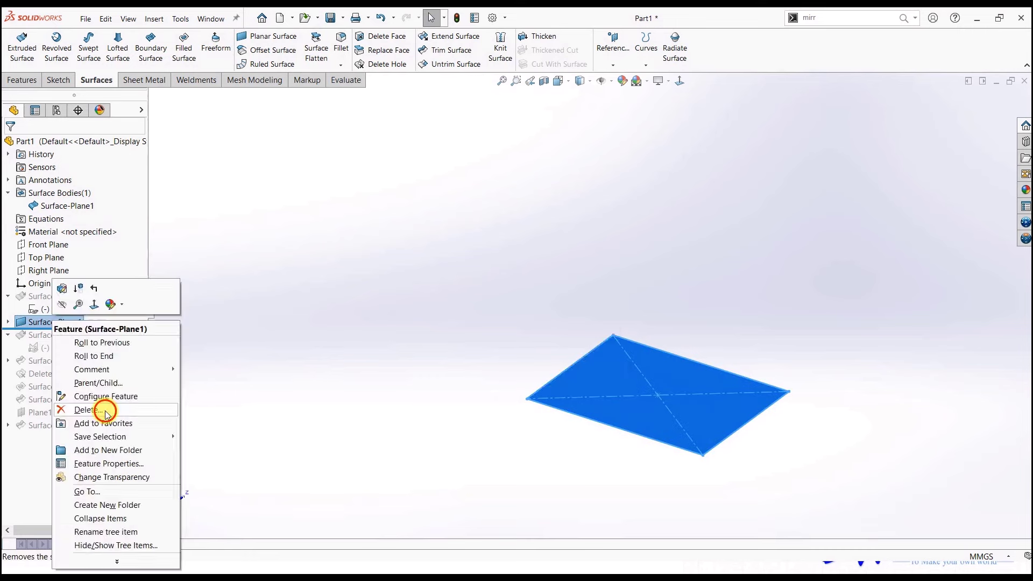
left_click(101, 408)
left_click(576, 221)
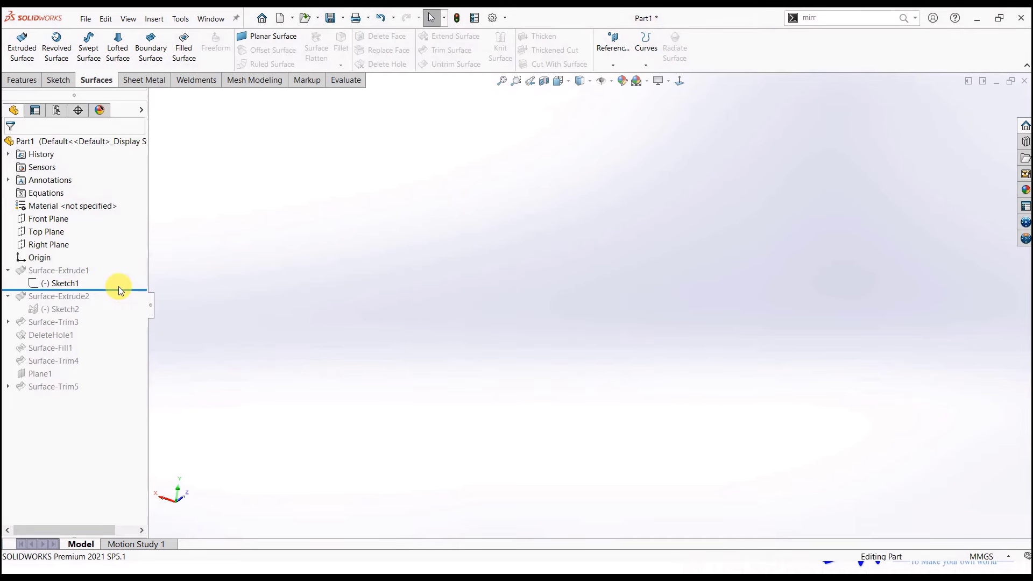
Roll the model forward to the end of the feature history and unsuppress the box's surface extrusion
left_click_drag(118, 292, 99, 396)
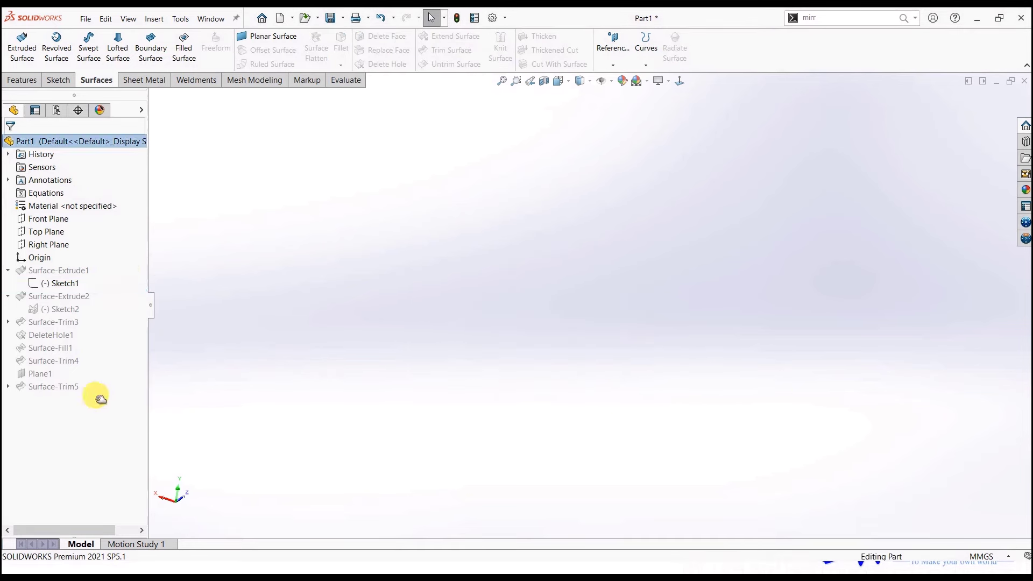
left_click(43, 271)
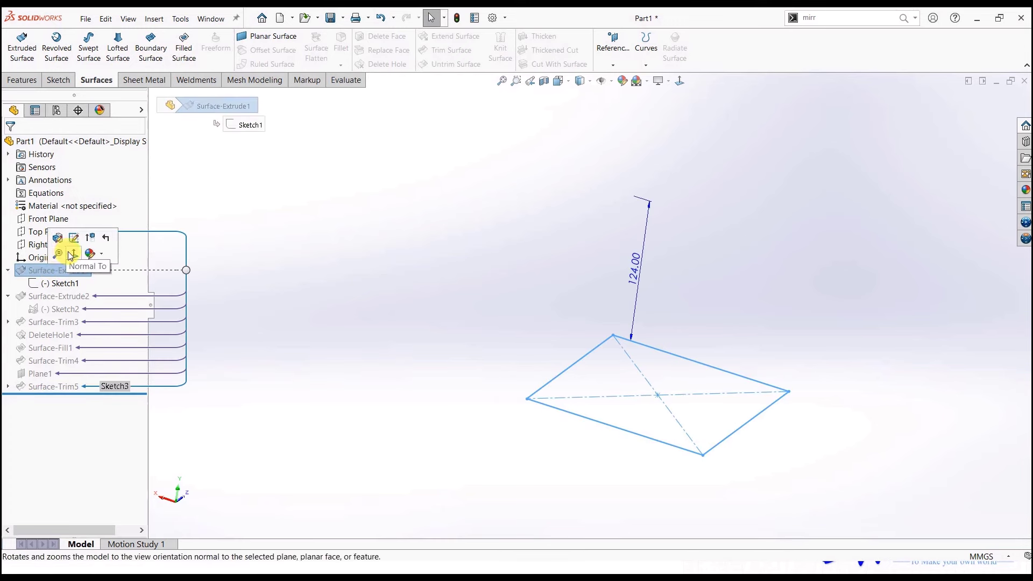
left_click(90, 237)
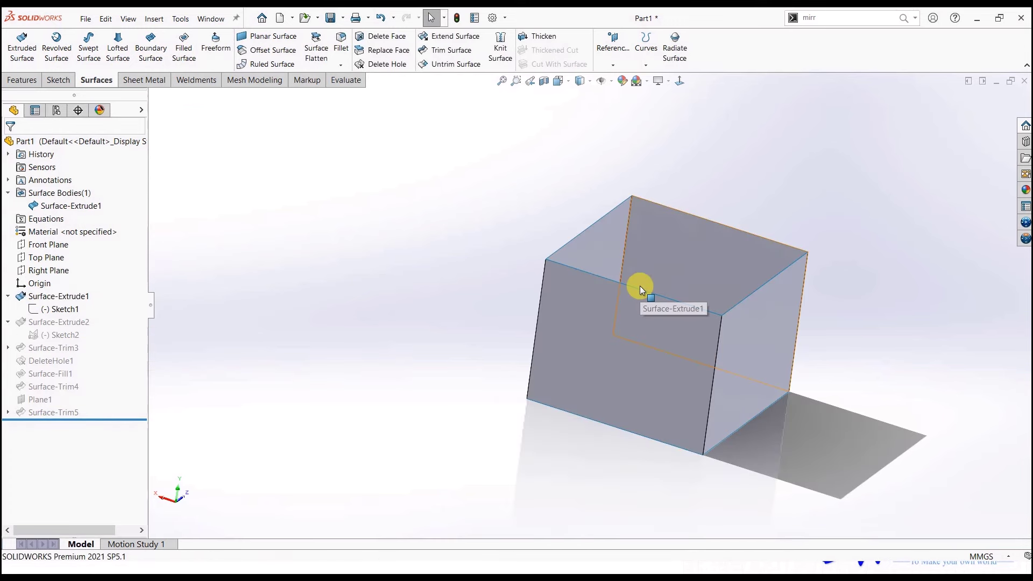
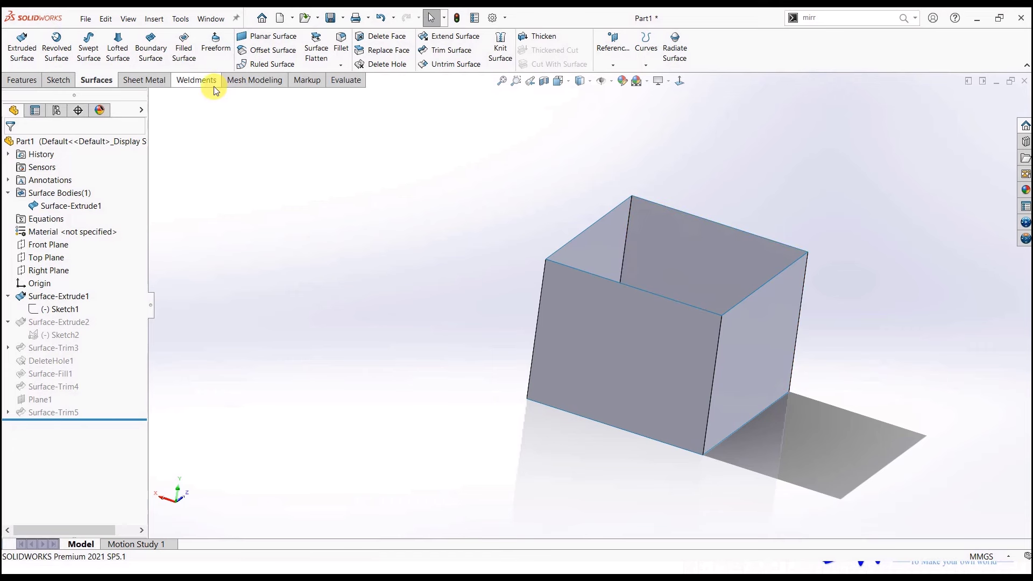
Unsuppress all features from the tube's surface extrusion through Surface-Trim5, and suppress Surface-Trim5 again
left_click(89, 409)
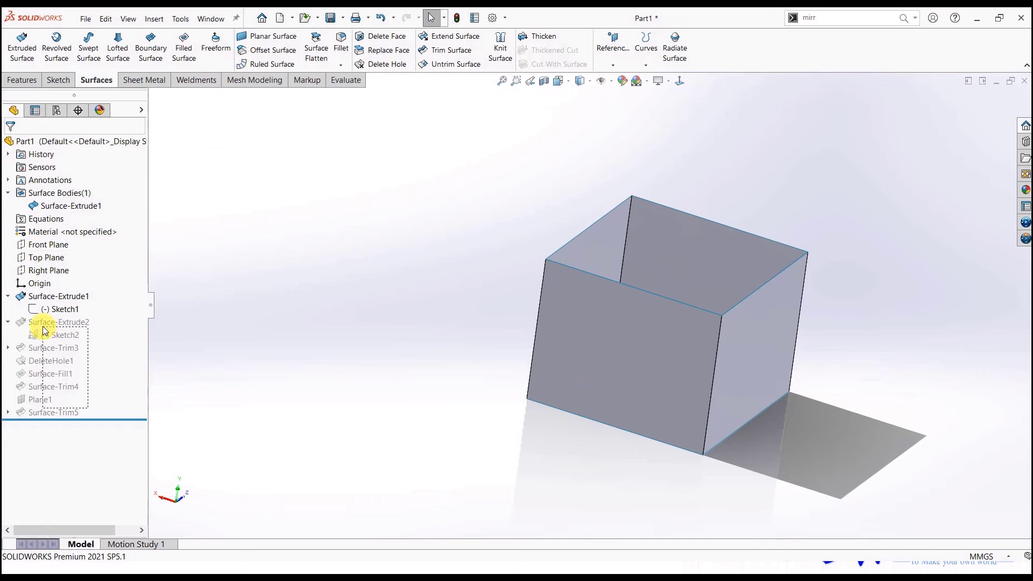
left_click(41, 323, "shift")
right_click(41, 324)
left_click(68, 297)
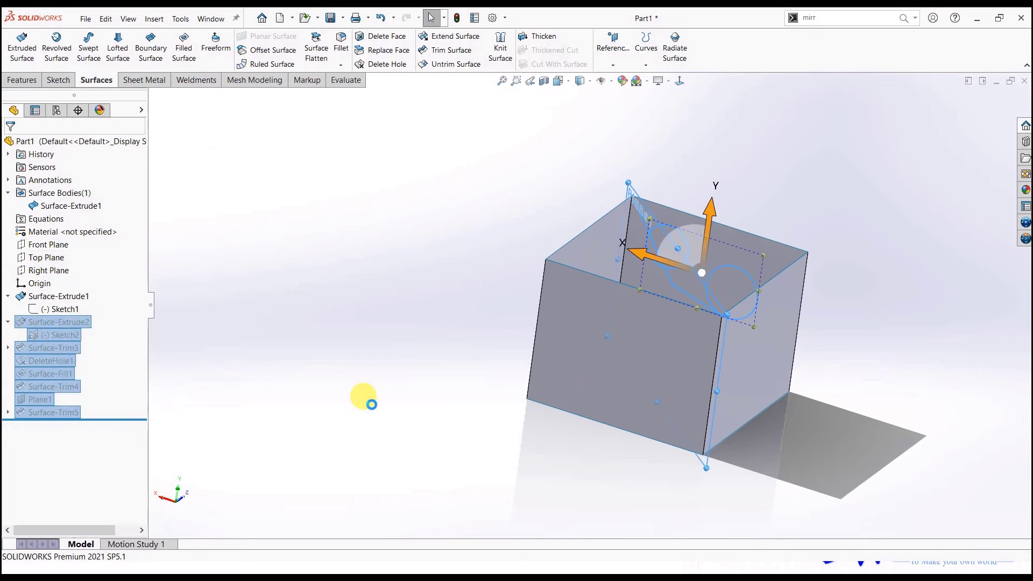
left_click(72, 413)
left_click(91, 382)
Close the box's open bottom with a planar surface bounded by two opposite rim edges
middle_click_drag(268, 393, 304, 269)
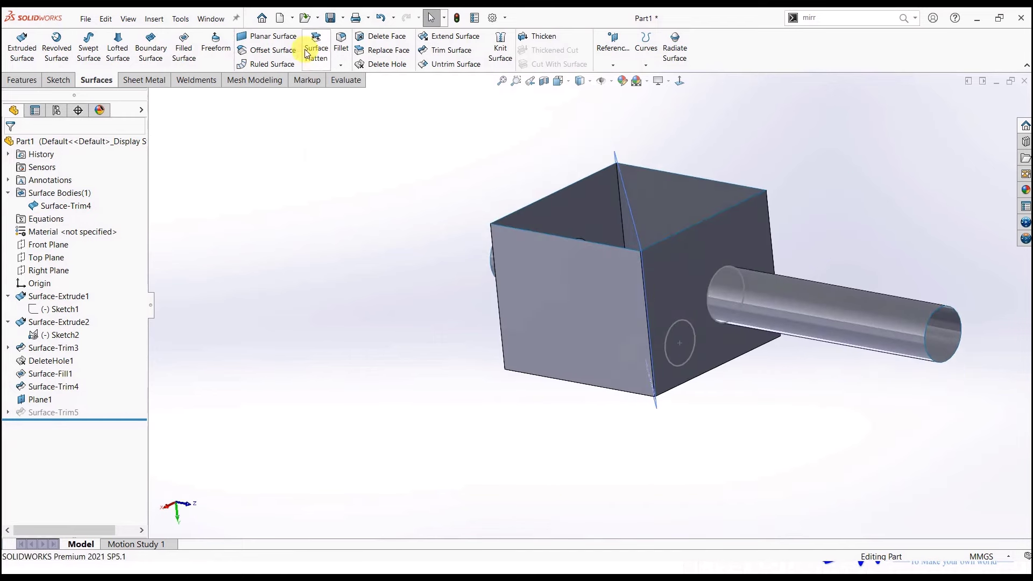
left_click(280, 37)
left_click(521, 211)
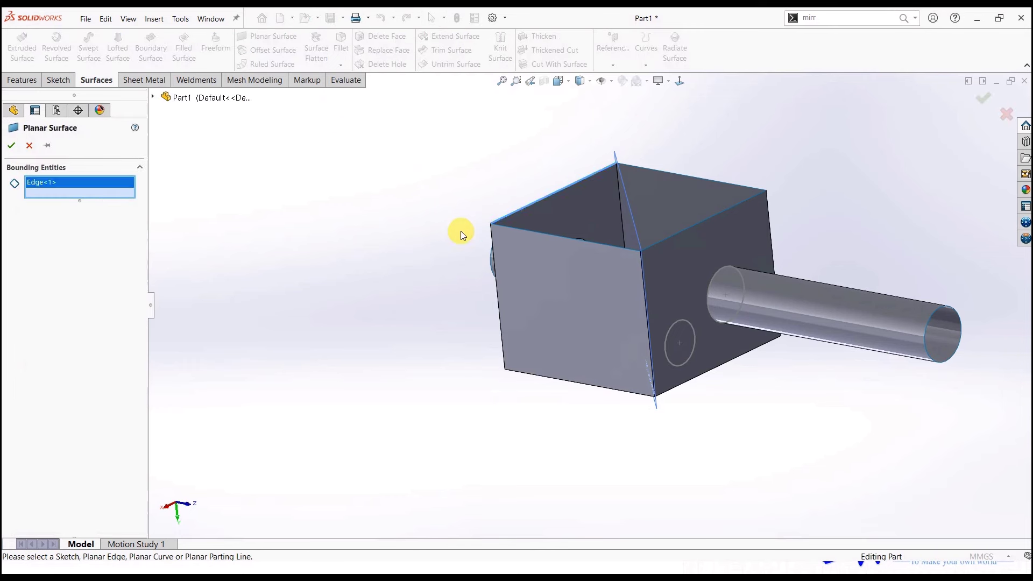
left_click(674, 240)
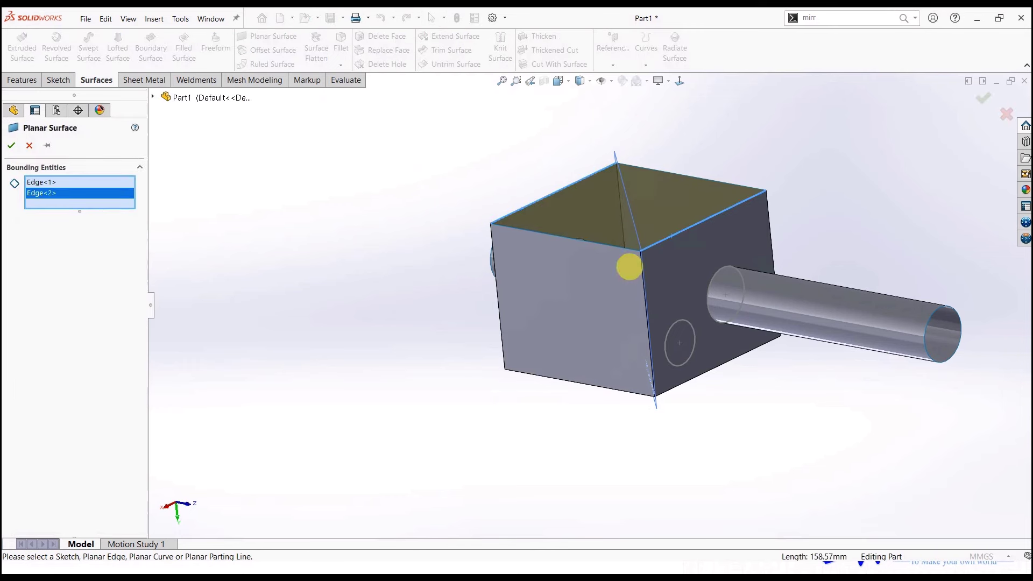
left_click(11, 146)
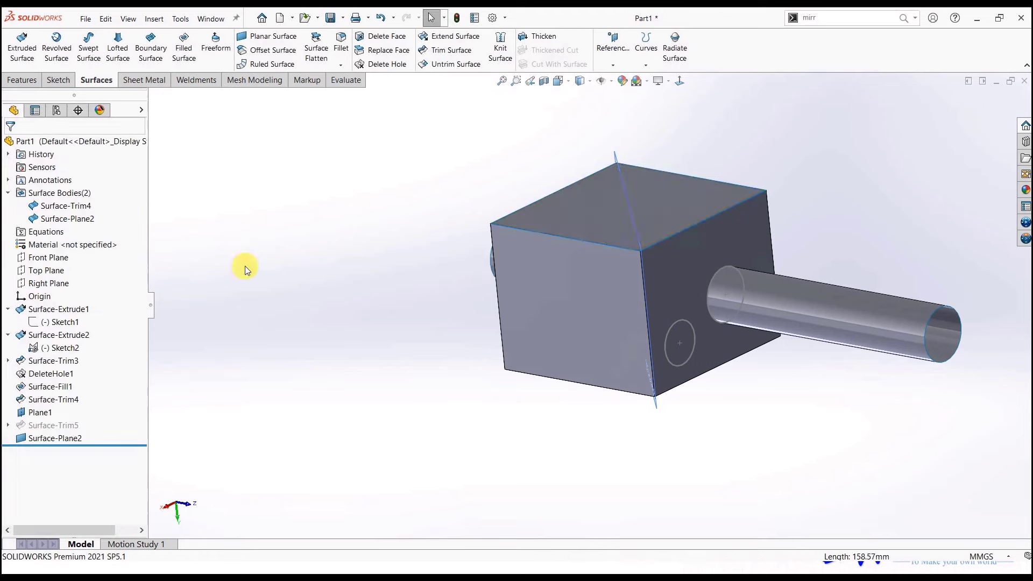
Cap the open end of the short tube with a filled surface using Contact and Merge result
middle_click_drag(242, 265, 349, 253)
left_click(192, 55)
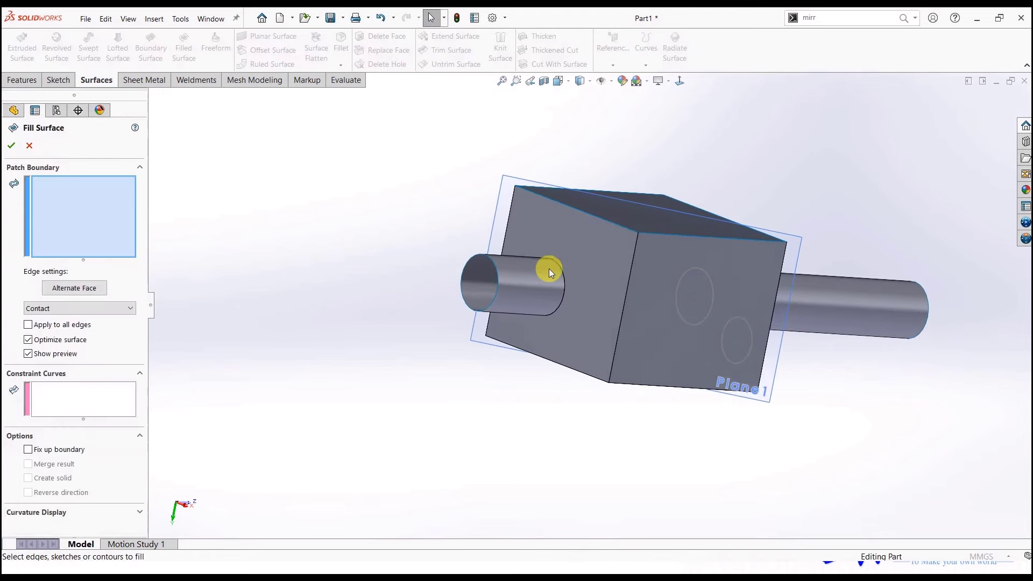
left_click(483, 261)
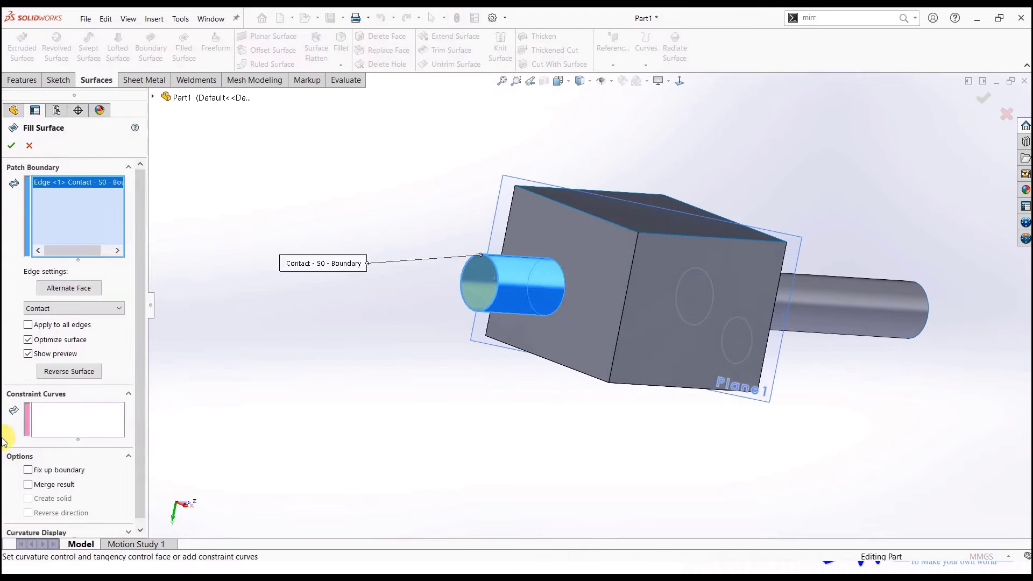
left_click(27, 486)
middle_click_drag(296, 504, 231, 483)
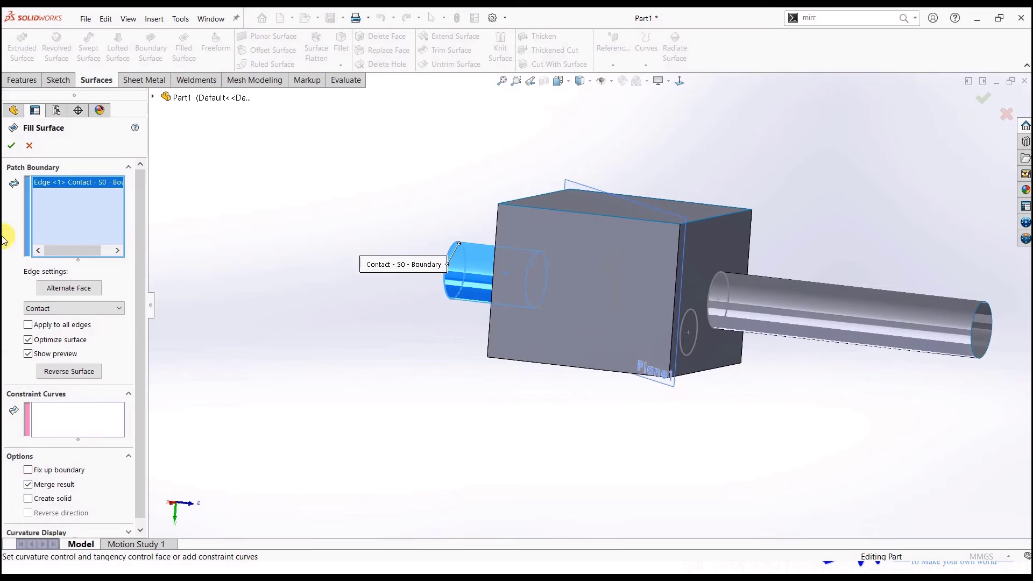
left_click(13, 146)
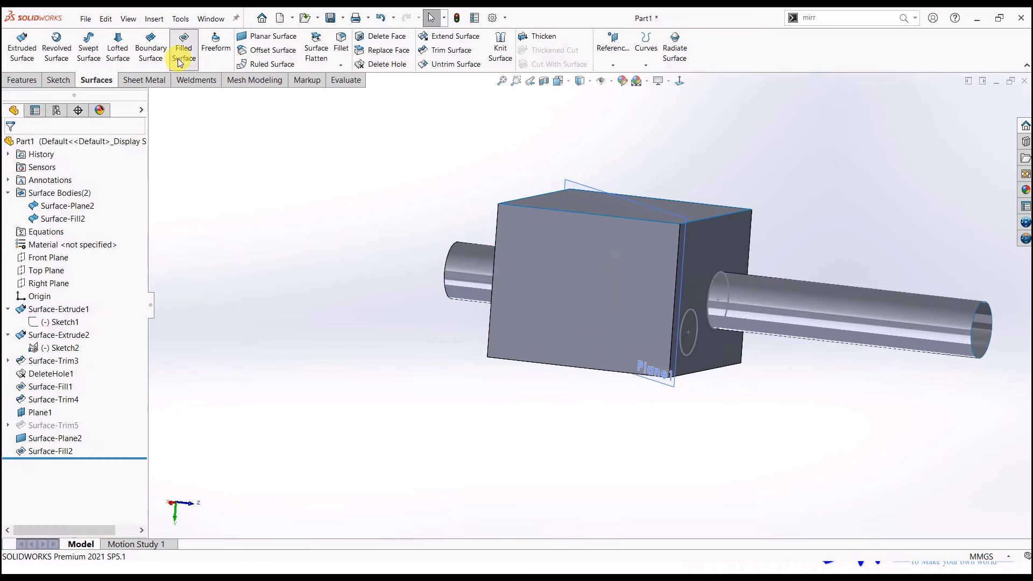
Cap the open end of the long tube with a filled surface using Contact and Merge result
left_click(183, 51)
middle_click_drag(431, 273, 401, 282)
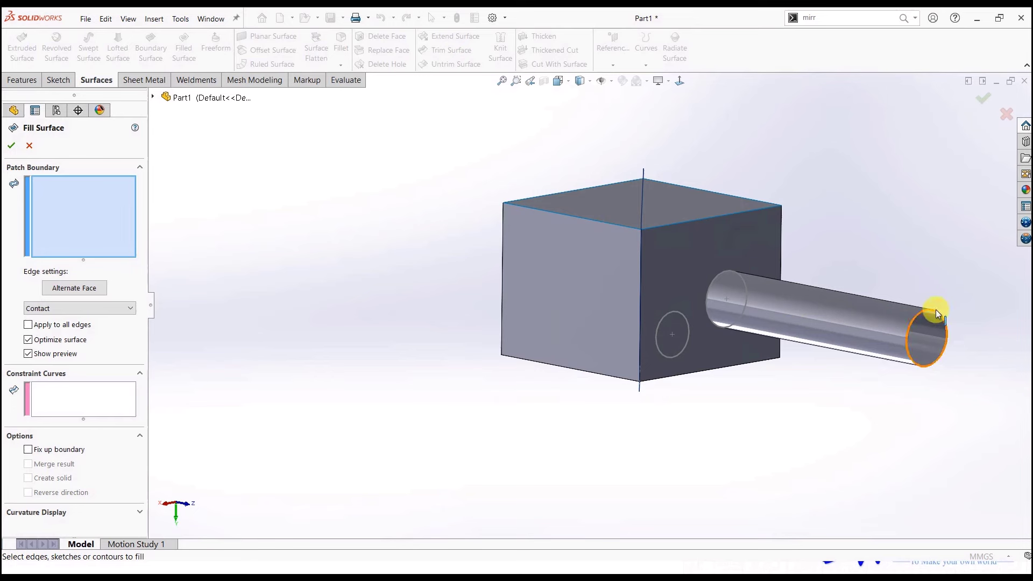
left_click(935, 309)
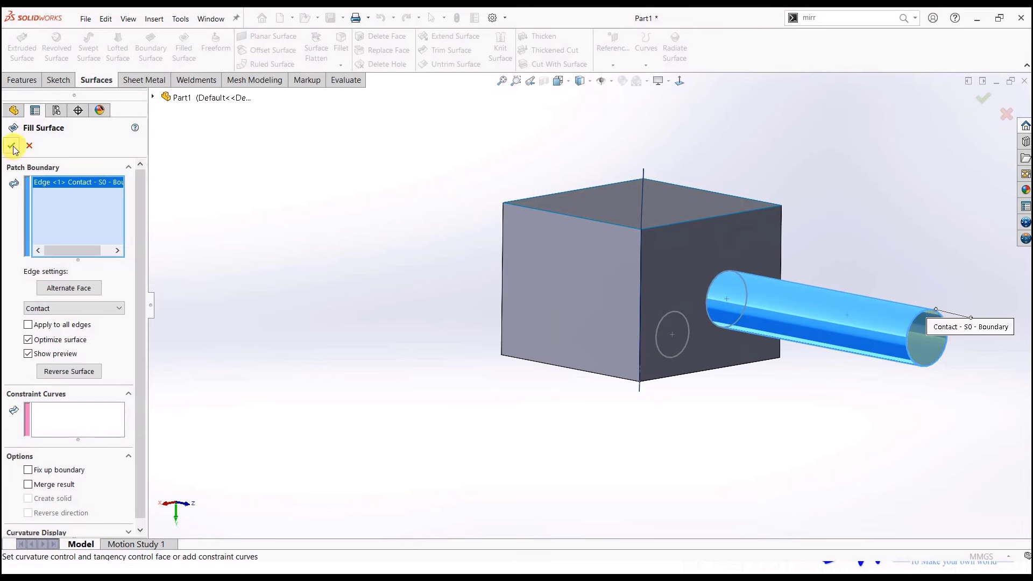
left_click(28, 484)
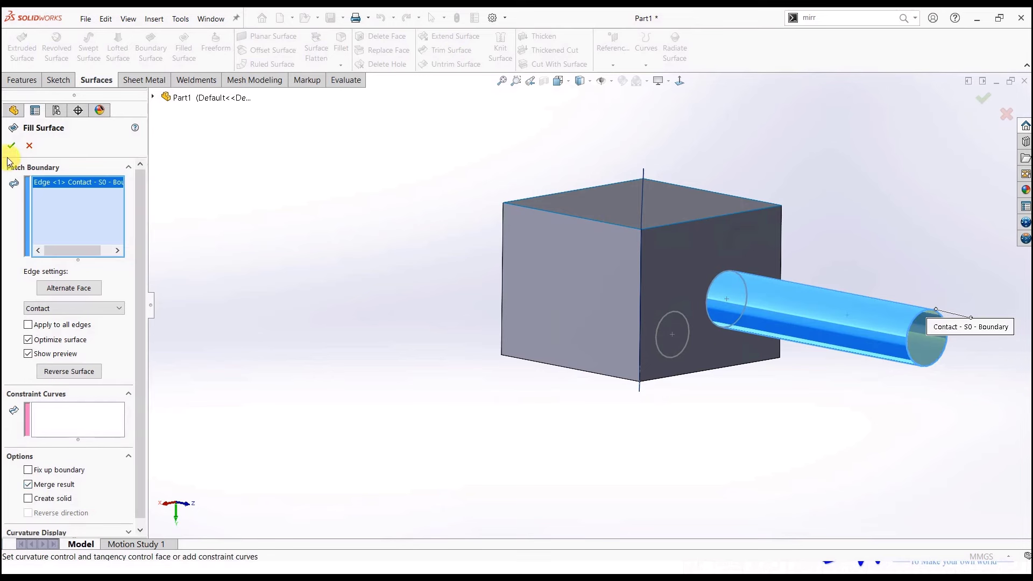
left_click(12, 145)
Start a Knit Surface with the planar bottom surface and the filled box-and-tube surface as selections
middle_click_drag(331, 309, 196, 247)
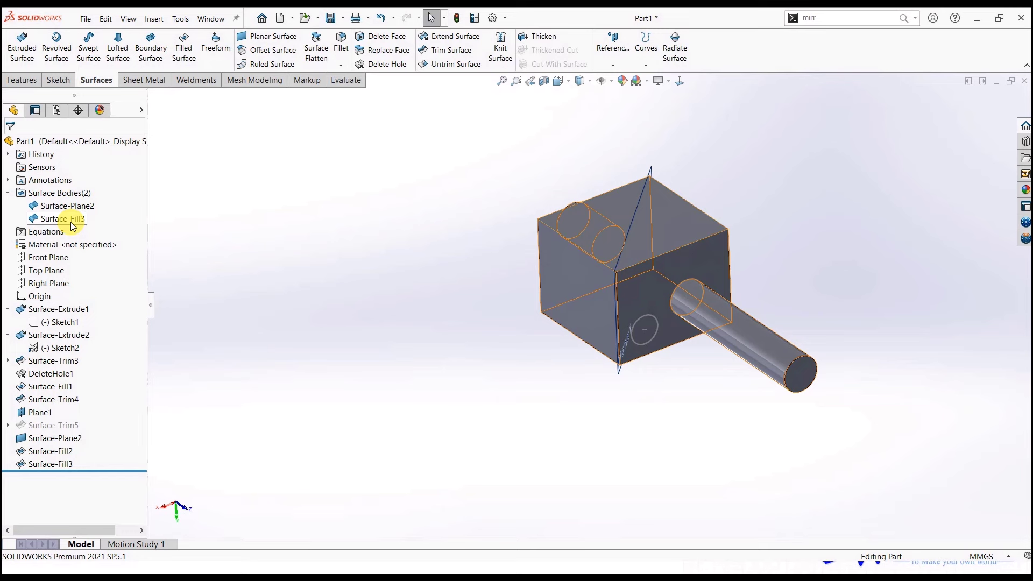
left_click(512, 47)
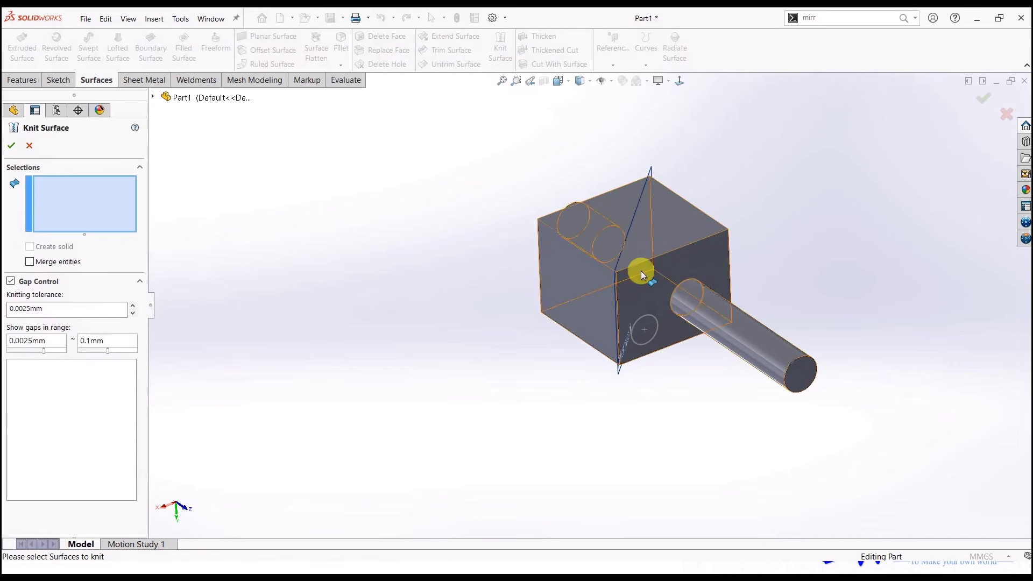
left_click(658, 246)
left_click(722, 325)
middle_click_drag(640, 326, 663, 279)
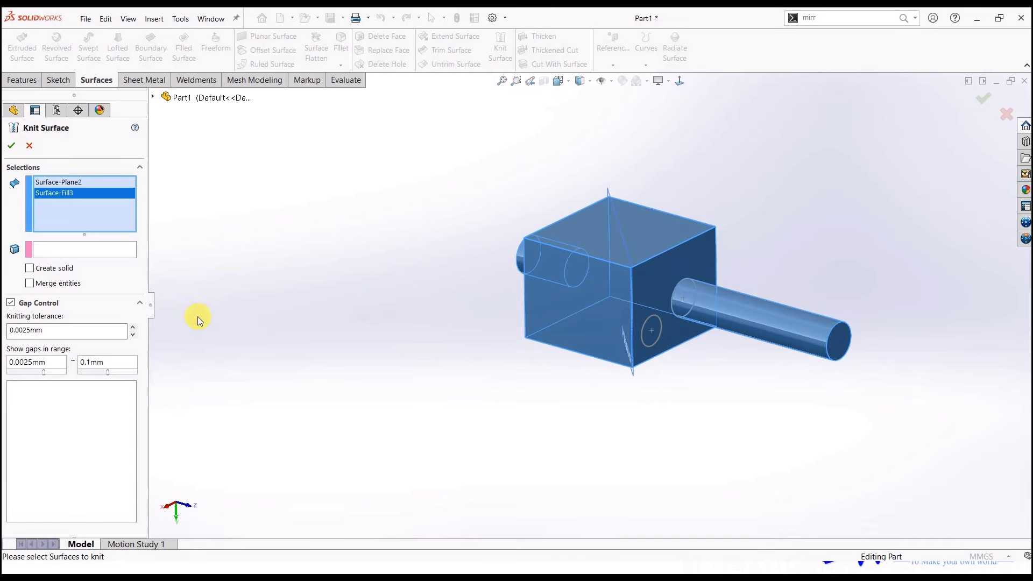
Knit Surface-Plane2 and Surface-Fill3 with Merge entities and Create solid enabled
left_click(30, 284)
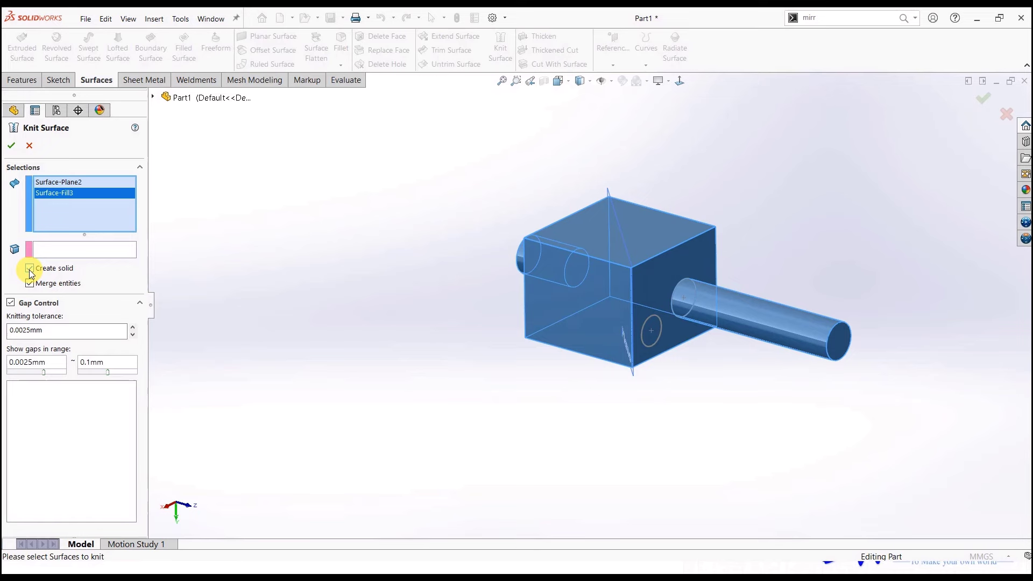
left_click(30, 269)
scroll(638, 259, "down", 5)
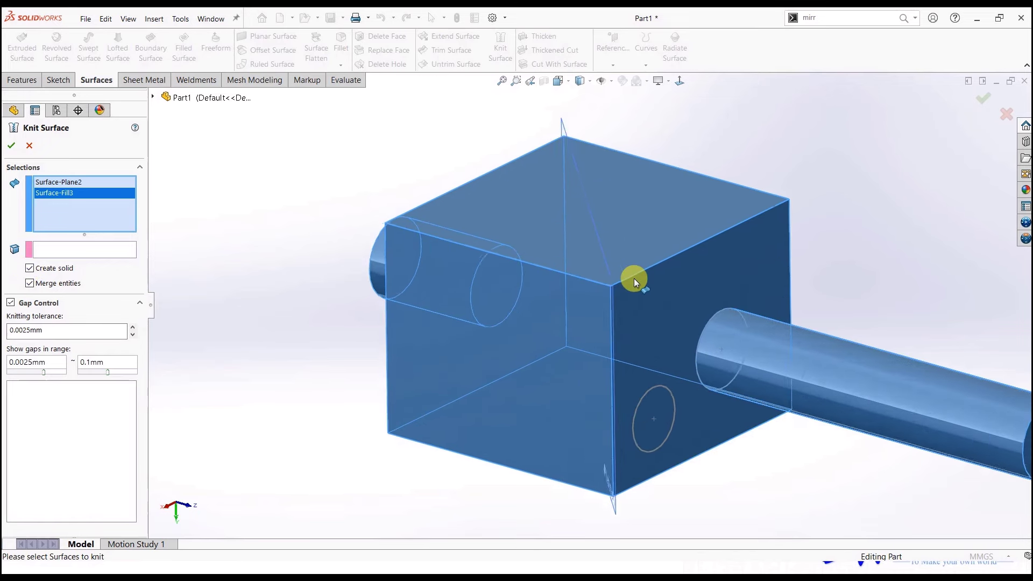
scroll(633, 279, "down", 5)
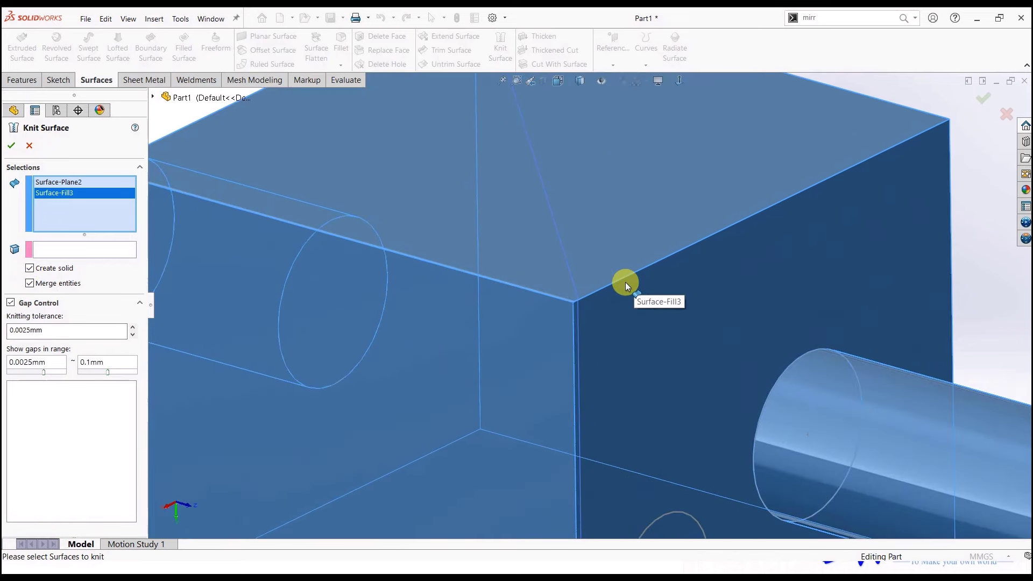
left_click(11, 145)
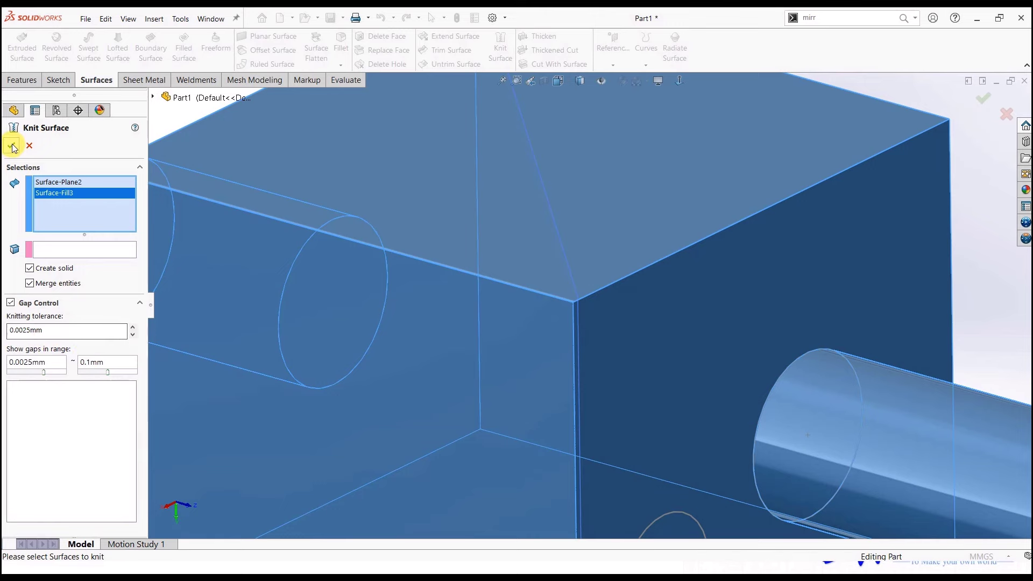
scroll(615, 290, "up", 5)
scroll(653, 312, "up", 3)
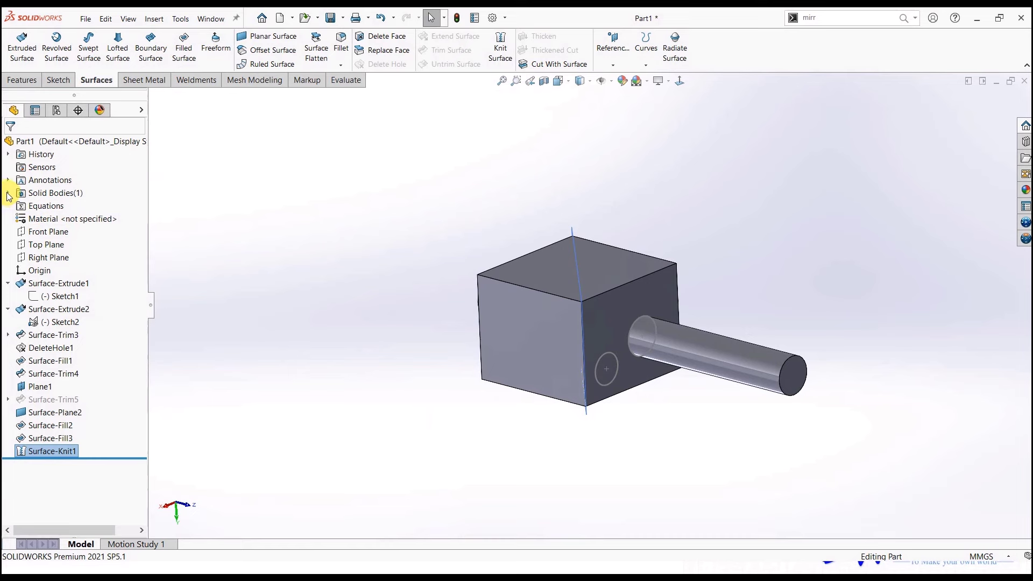
left_click(438, 168)
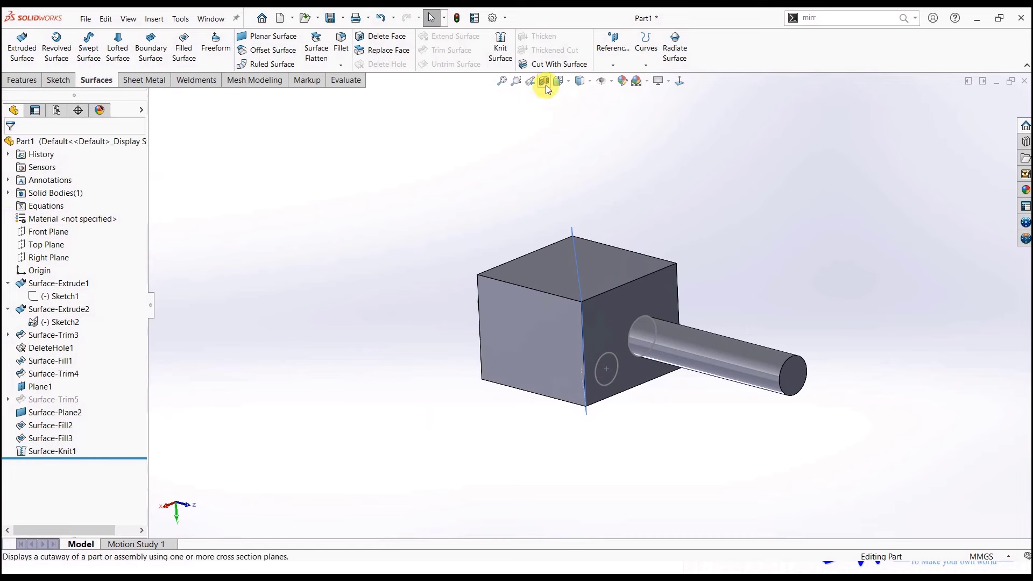
Inspect the inside of the knitted body with a planar section view on the Front Plane
left_click(545, 83)
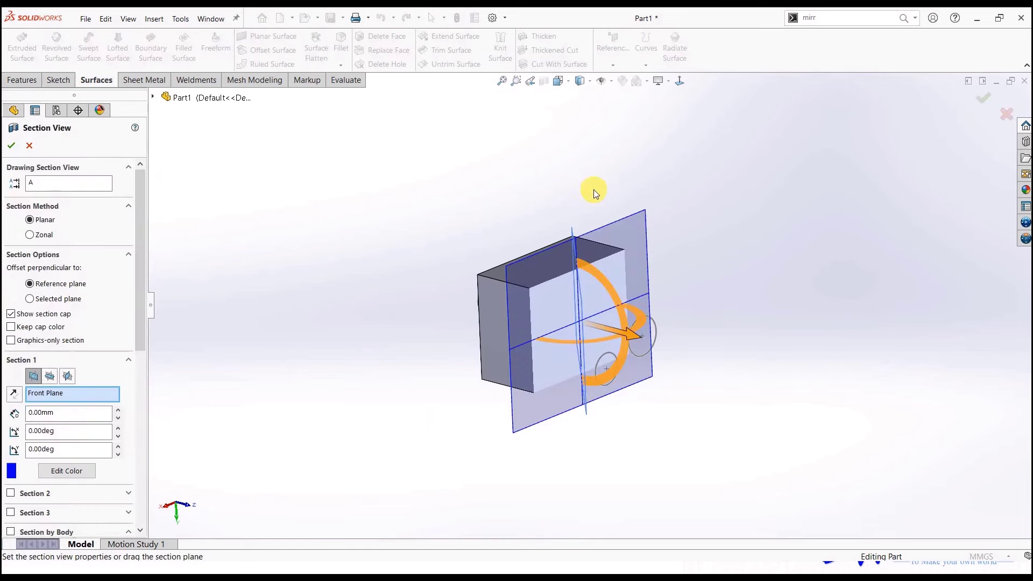
left_click(10, 146)
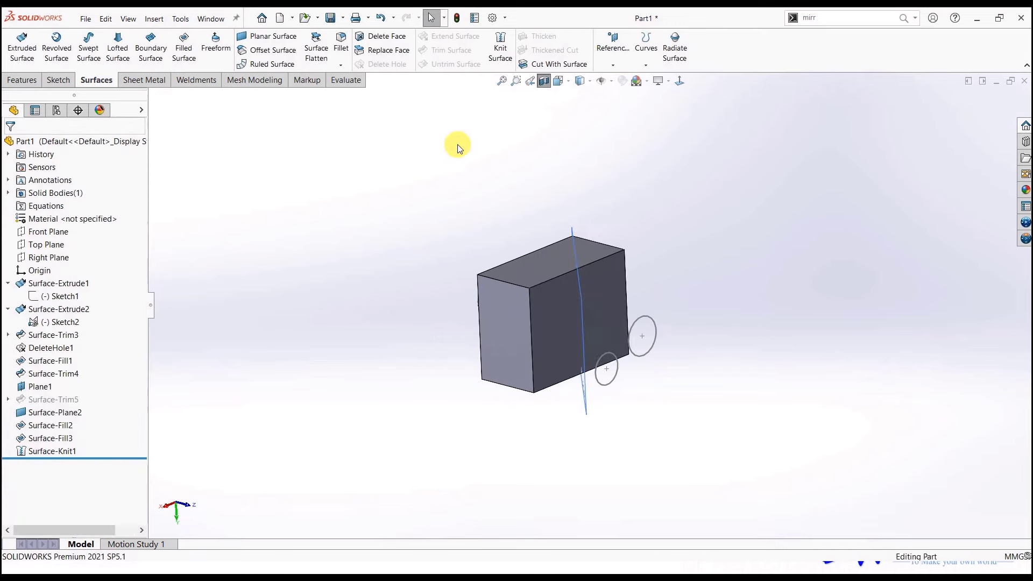
middle_click_drag(559, 151, 600, 168)
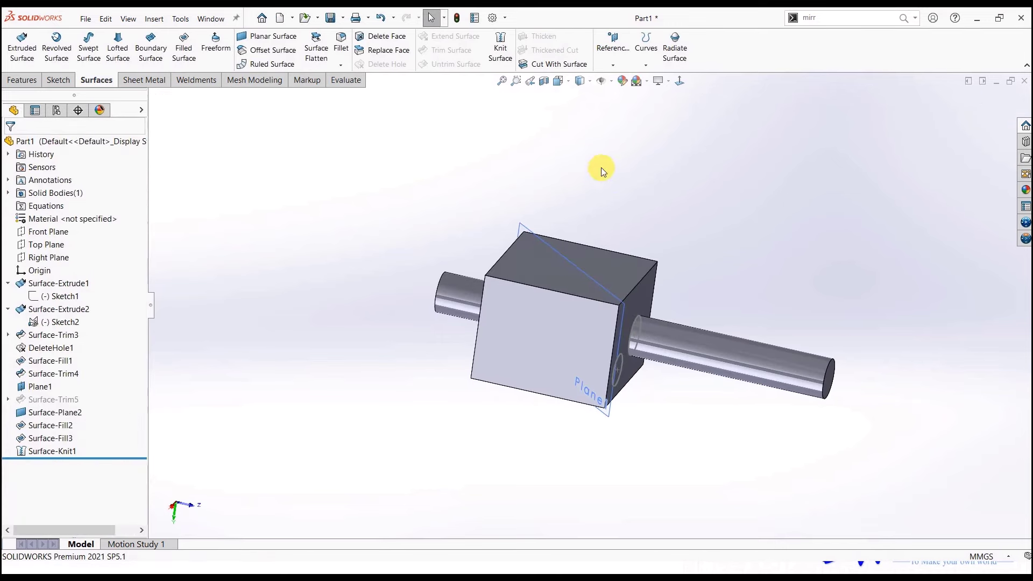
Hide all planes and sketches in the model display
left_click(598, 82)
middle_click_drag(631, 209, 628, 262)
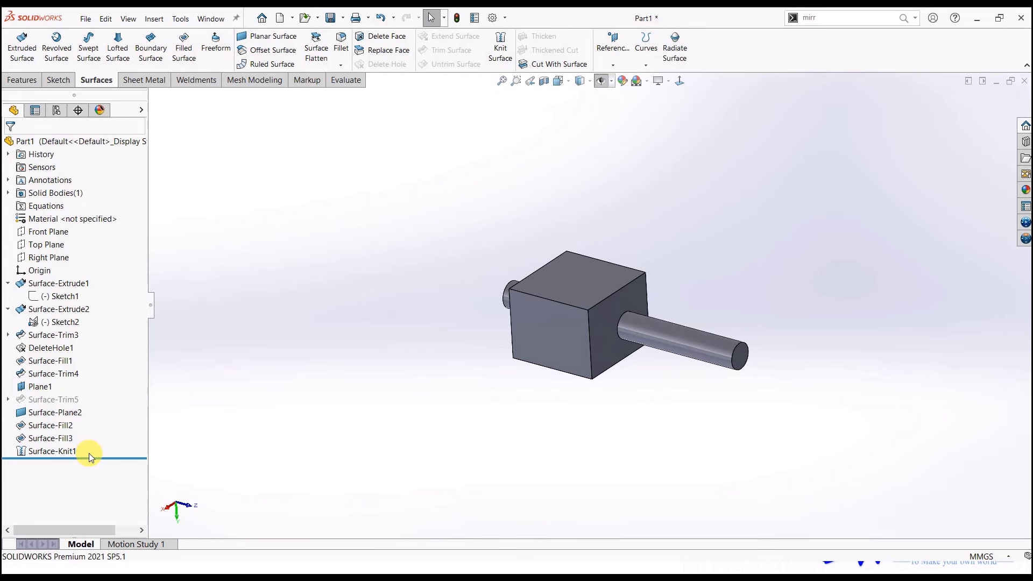
Switch to the open Bezel.SLDPRT part
left_click(211, 18)
left_click(242, 138)
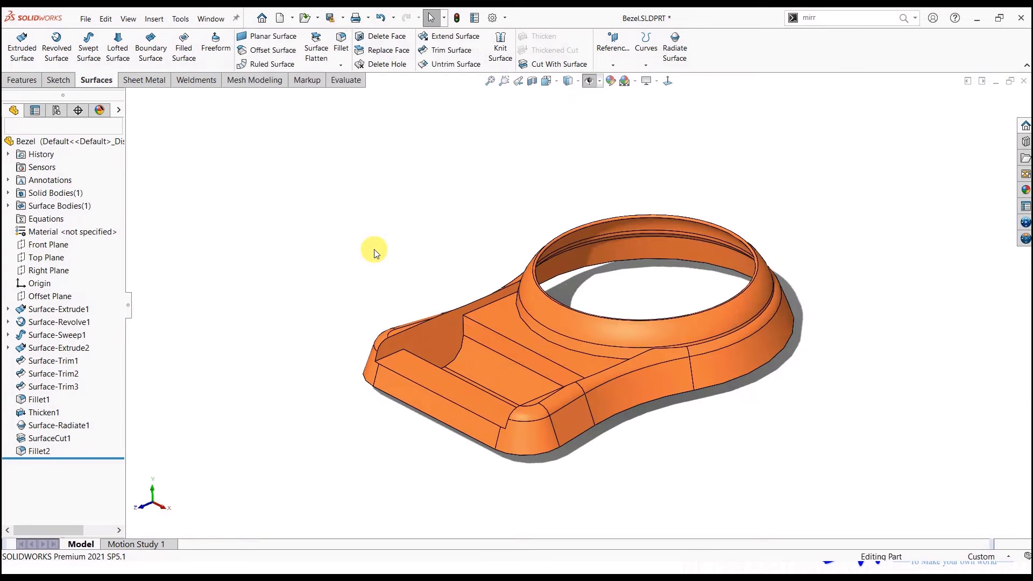
scroll(653, 401, "down", 2)
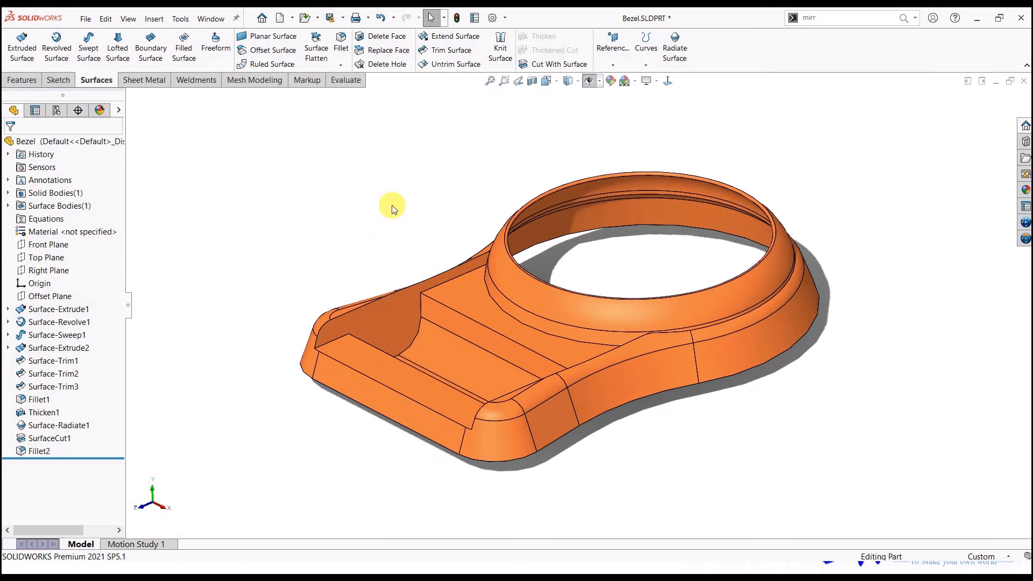
Offset the eight outer side wall faces of the bezel by 10 mm as a new surface
left_click(247, 51)
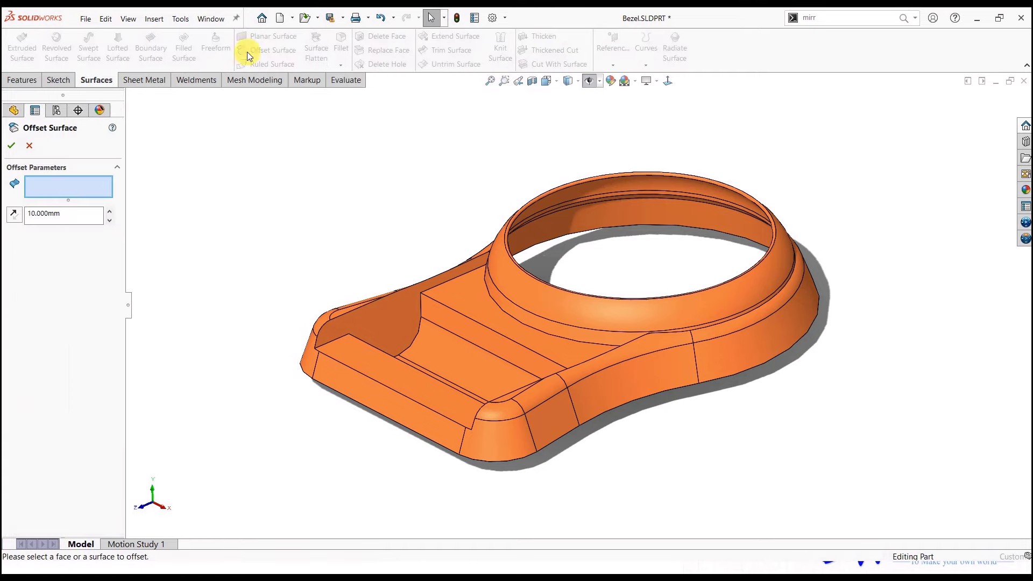
left_click(547, 424)
left_click(437, 438)
left_click(703, 357)
left_click(767, 345)
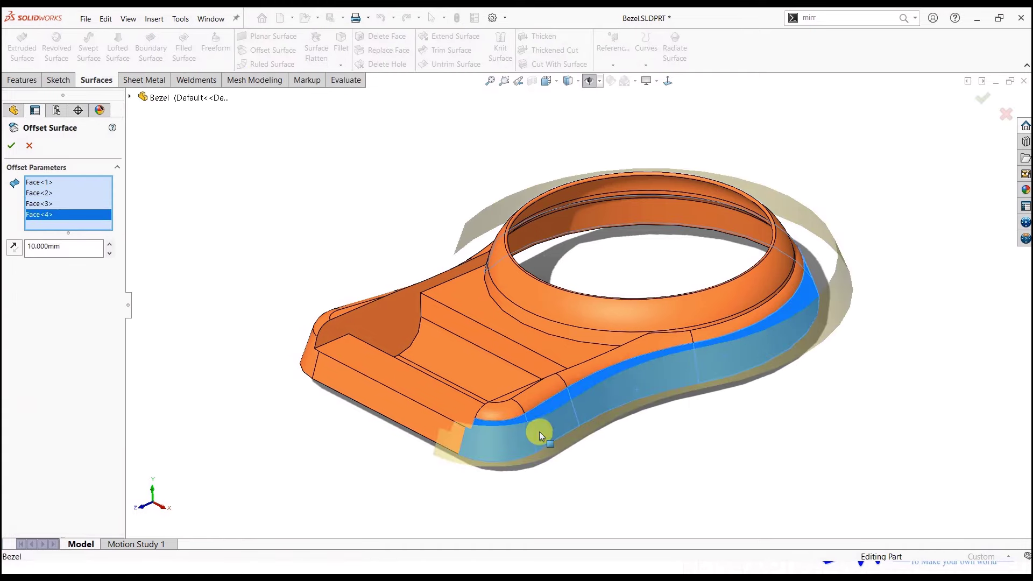
left_click(317, 366)
left_click(312, 361)
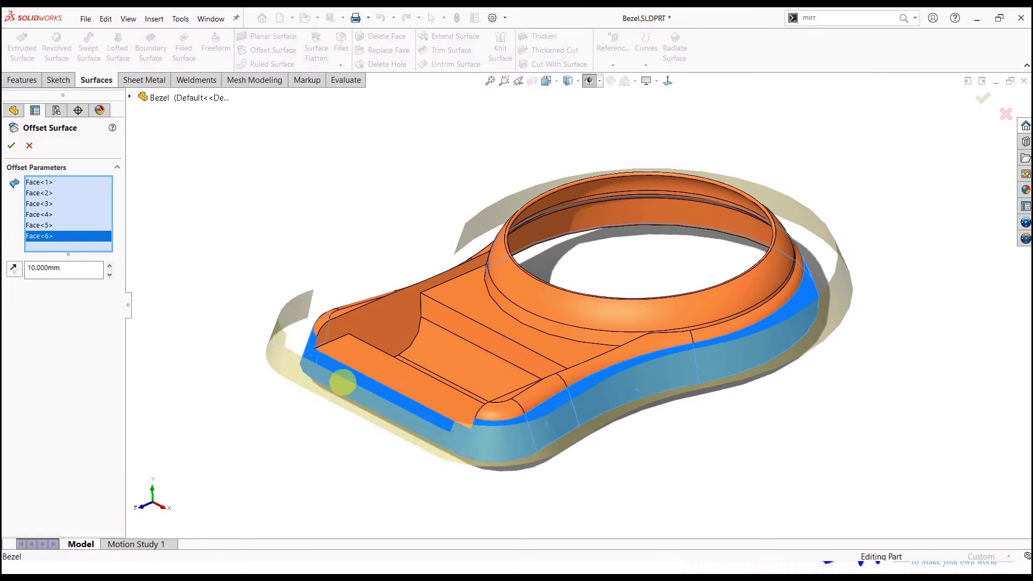
middle_click_drag(342, 381, 626, 414)
left_click(631, 398)
left_click(506, 334)
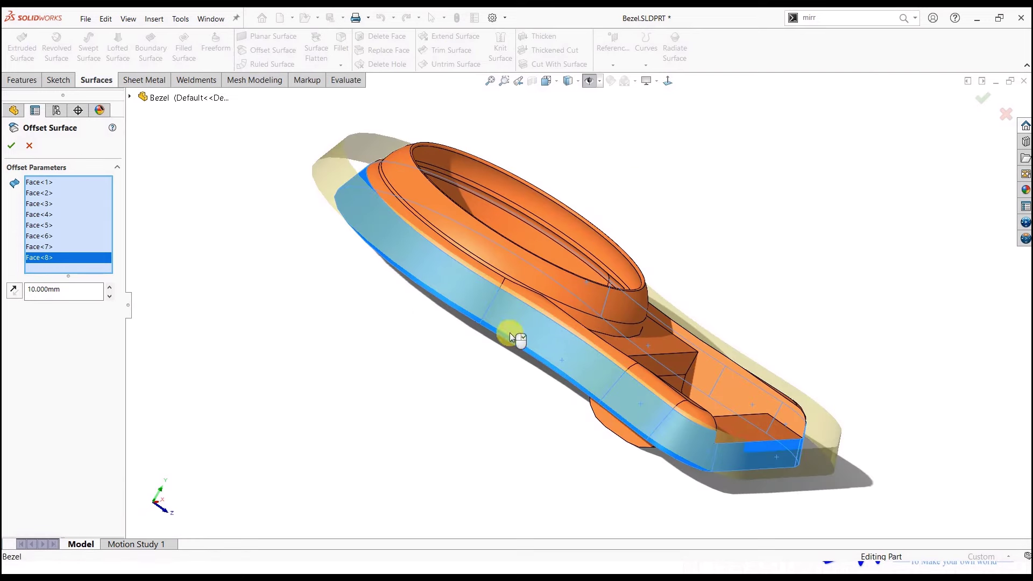
key("Return")
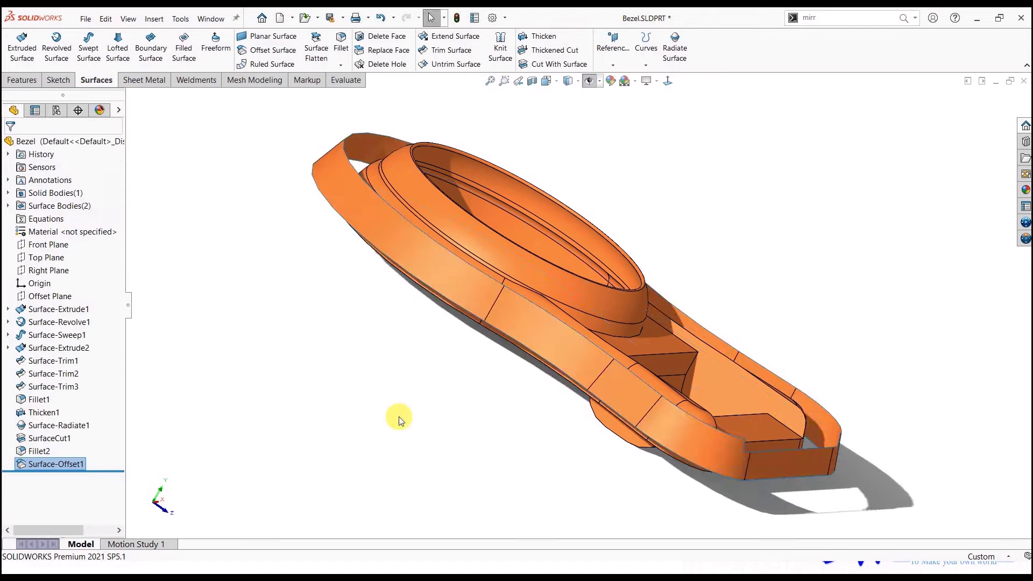
middle_click_drag(398, 416, 299, 343)
left_click(299, 343)
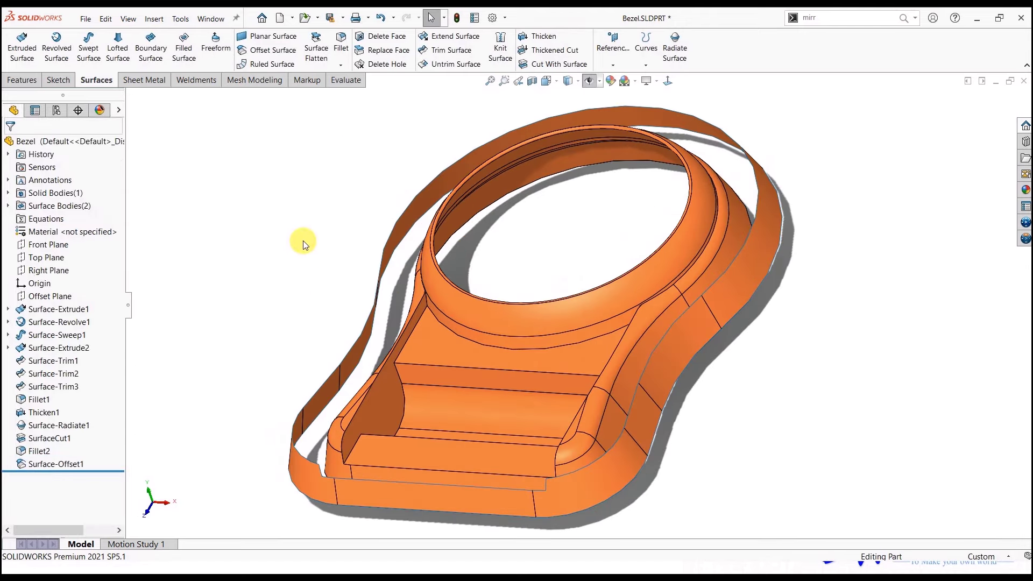
Return to Part1 and delete the Surface-Knit1 feature
left_click(210, 18)
left_click(247, 157)
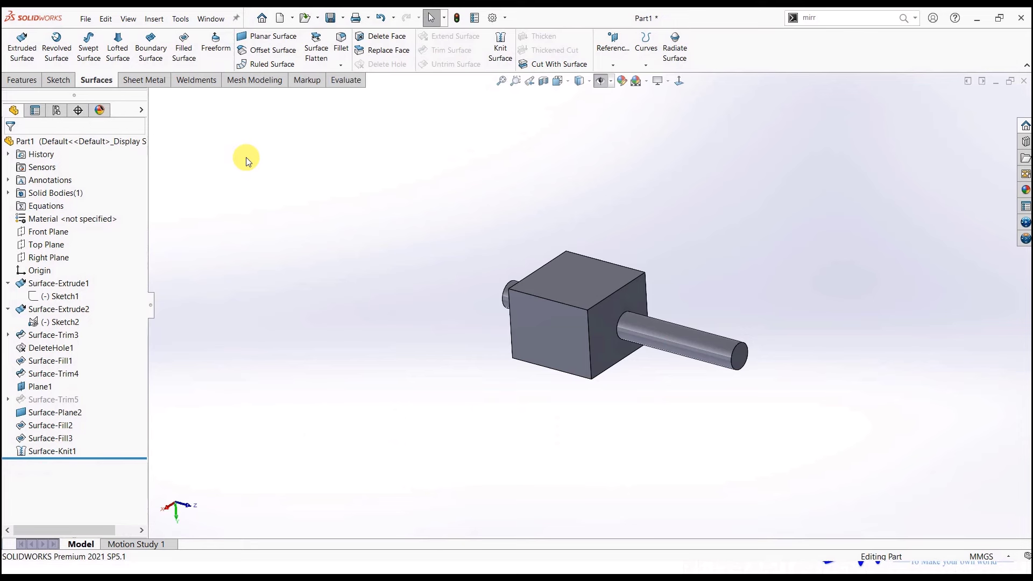
right_click(67, 453)
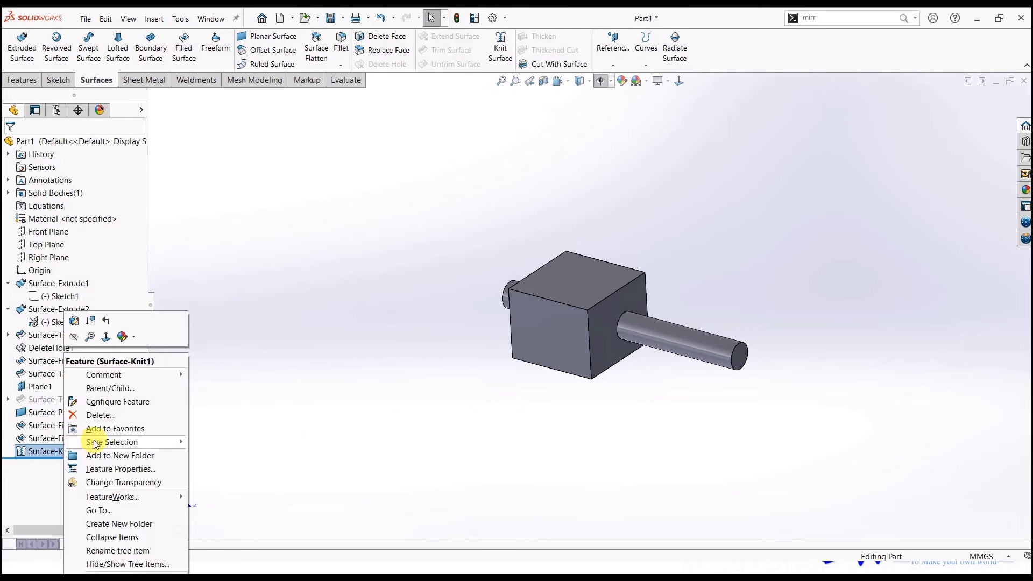
left_click(99, 411)
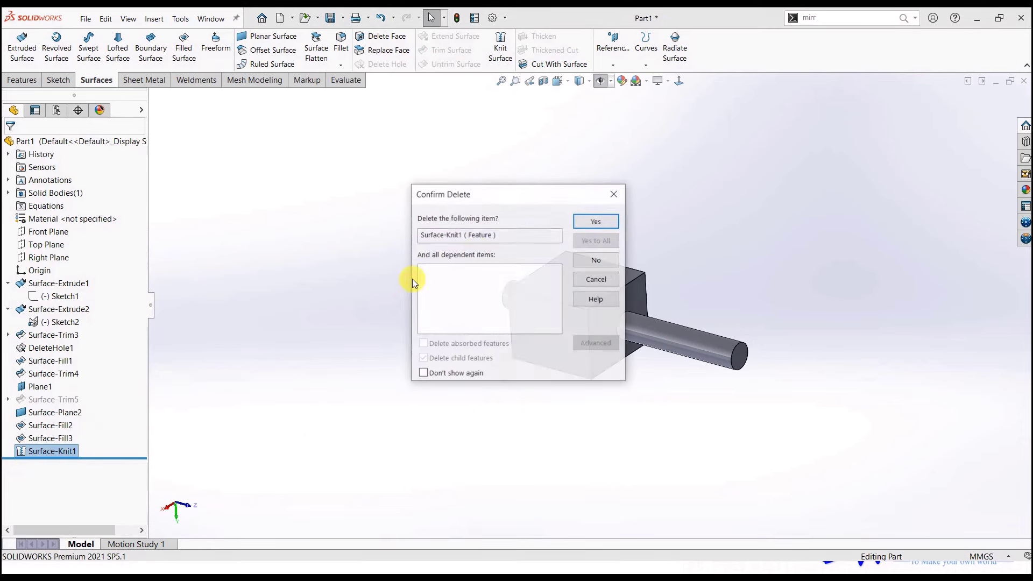
left_click(588, 221)
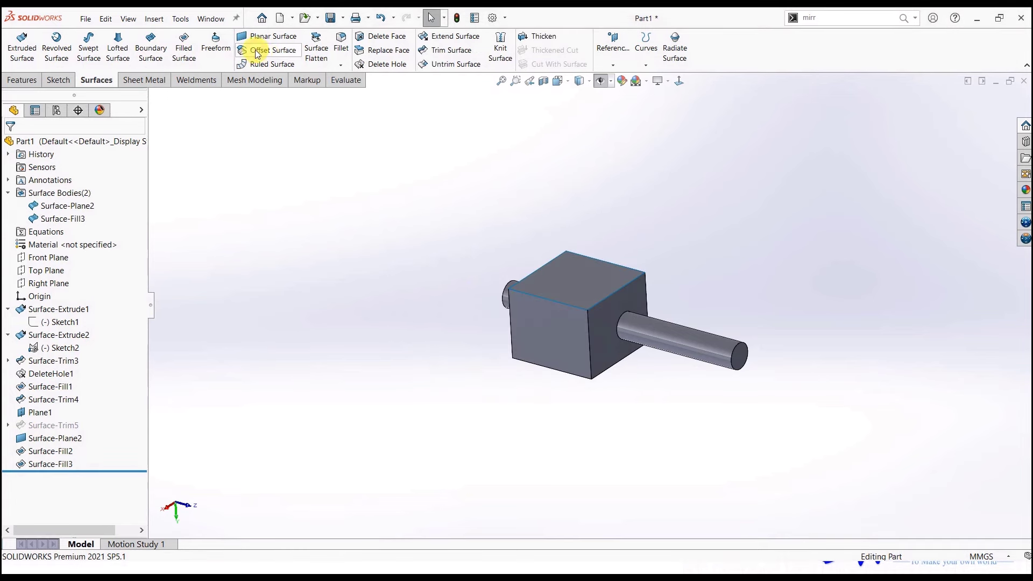
Offset the long cylinder's face and the adjoining block face by 10 mm, and hide the Surface-Fill3 body
left_click(272, 50)
scroll(699, 371, "down", 4)
left_click(647, 328)
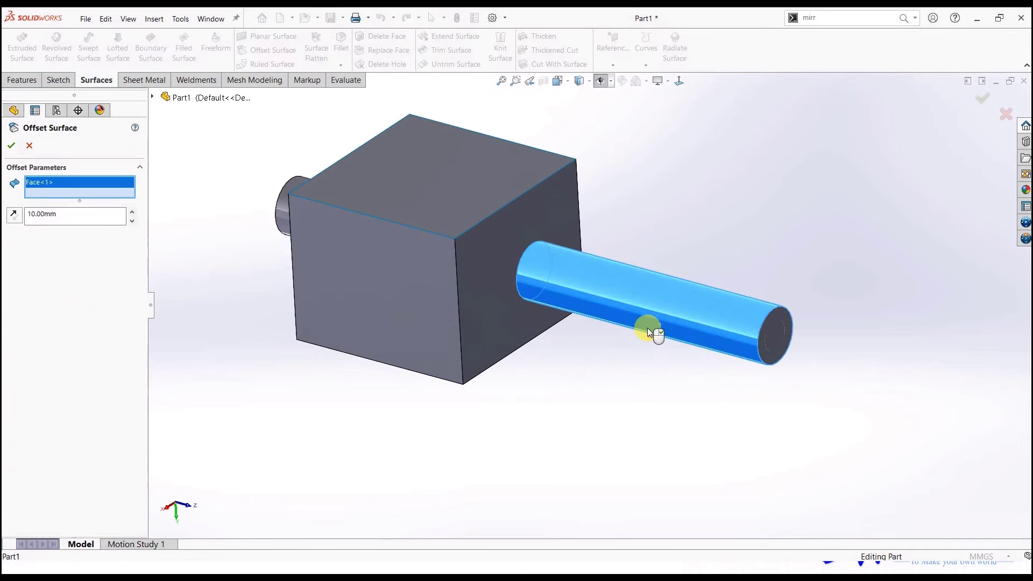
middle_click_drag(647, 328, 611, 351)
left_click(498, 286)
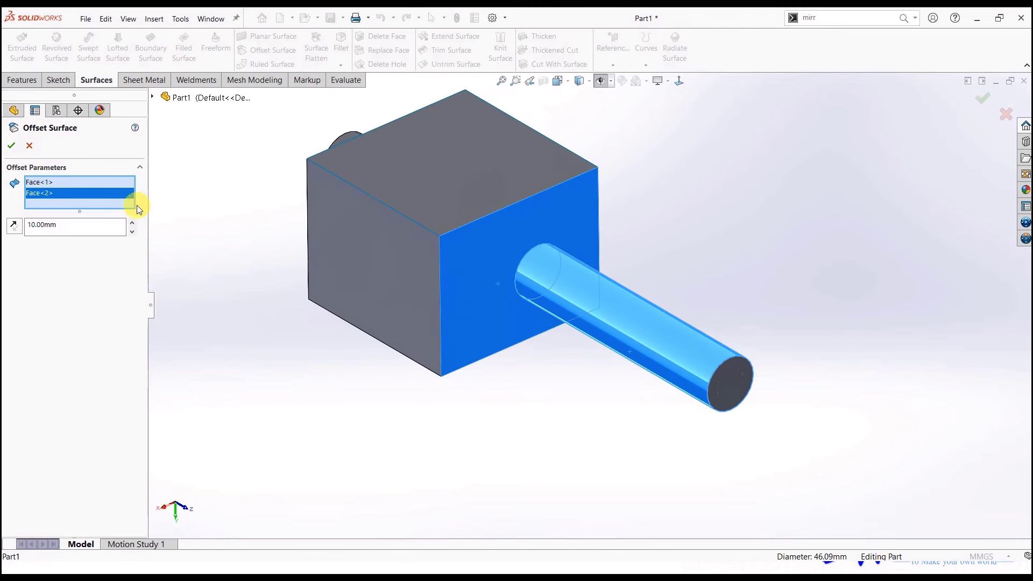
left_click(11, 145)
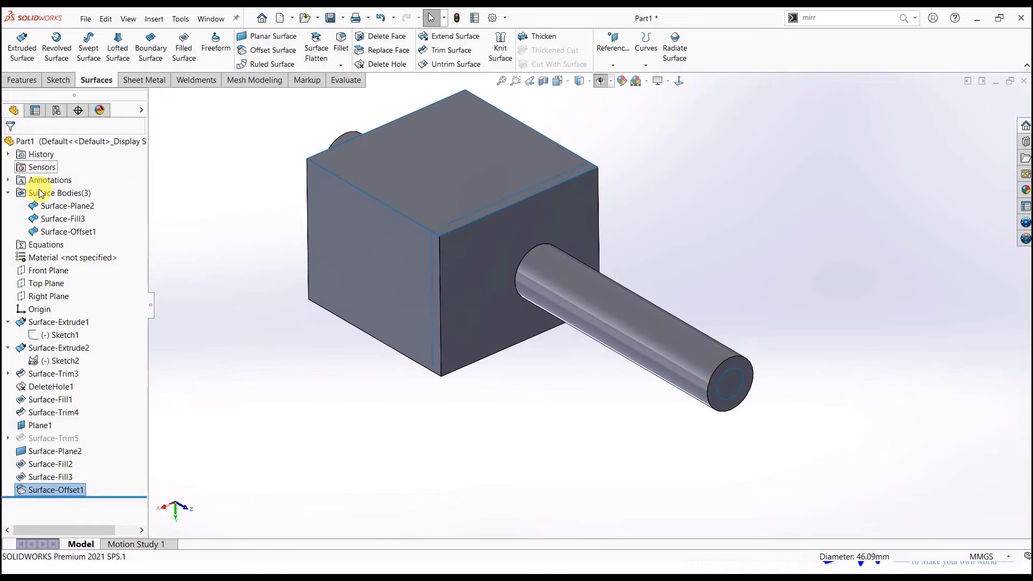
middle_click_drag(377, 242, 409, 306)
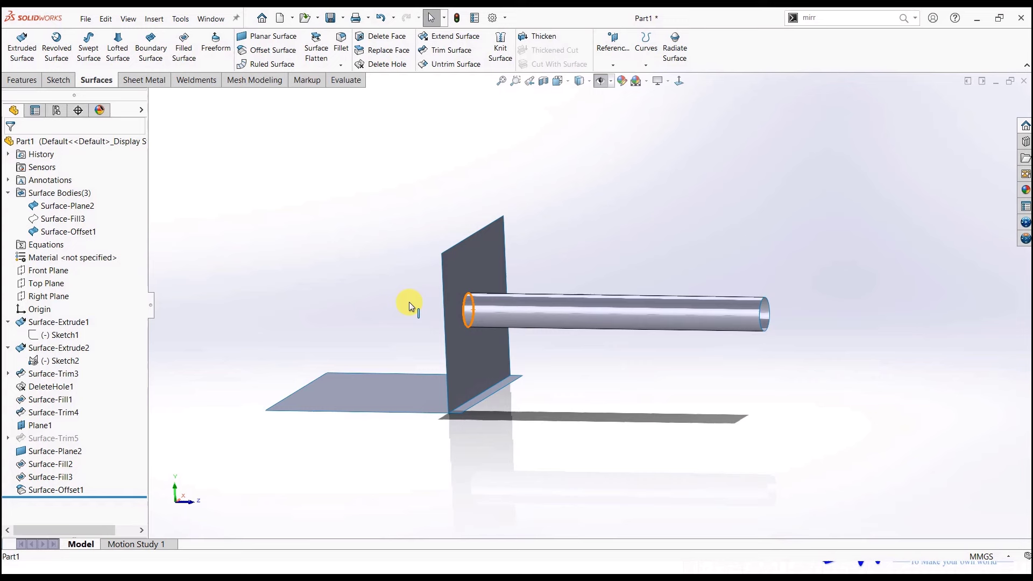
left_click(264, 65)
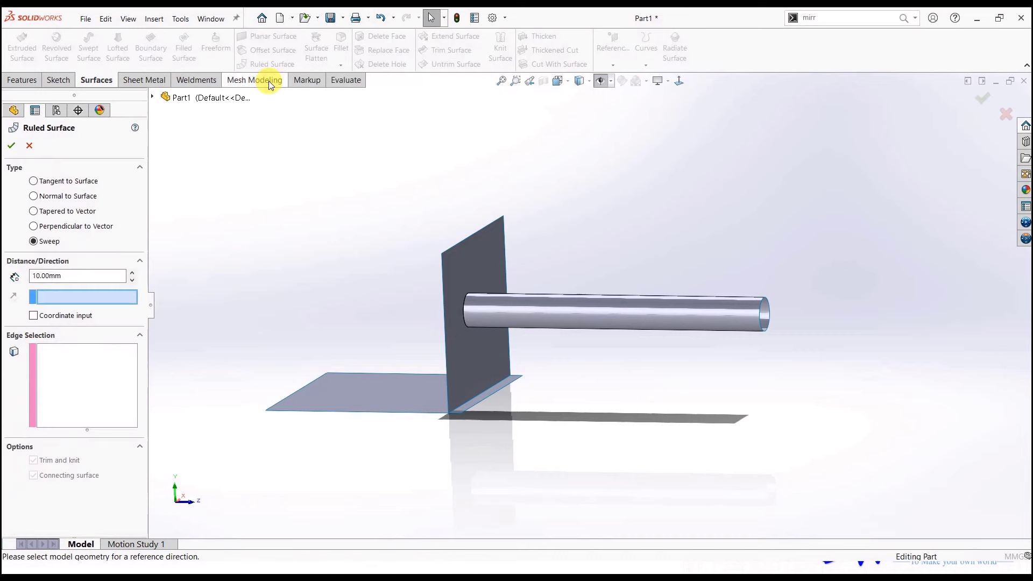
left_click(470, 234)
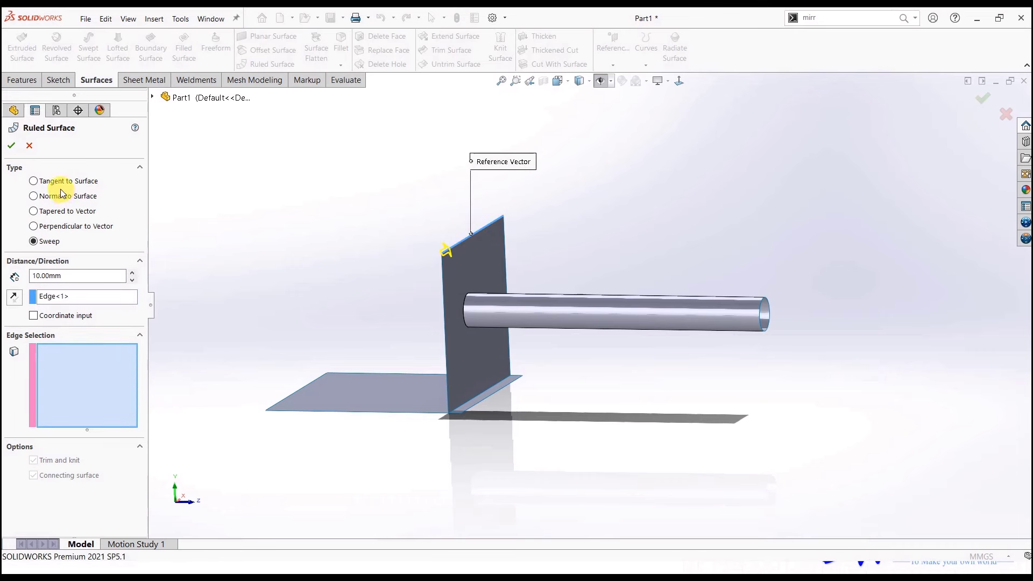
scroll(482, 230, "down", 3)
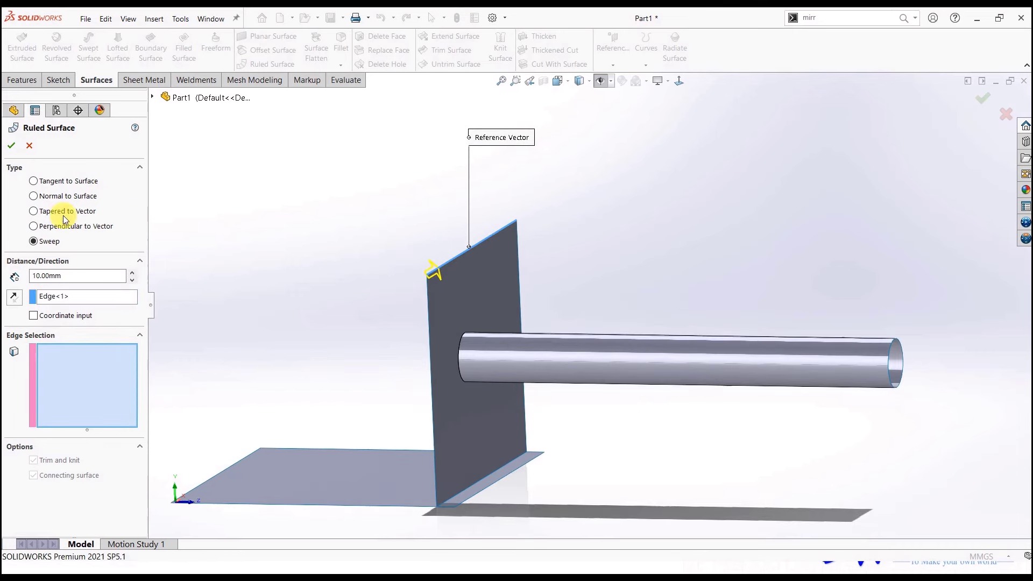
left_click(33, 181)
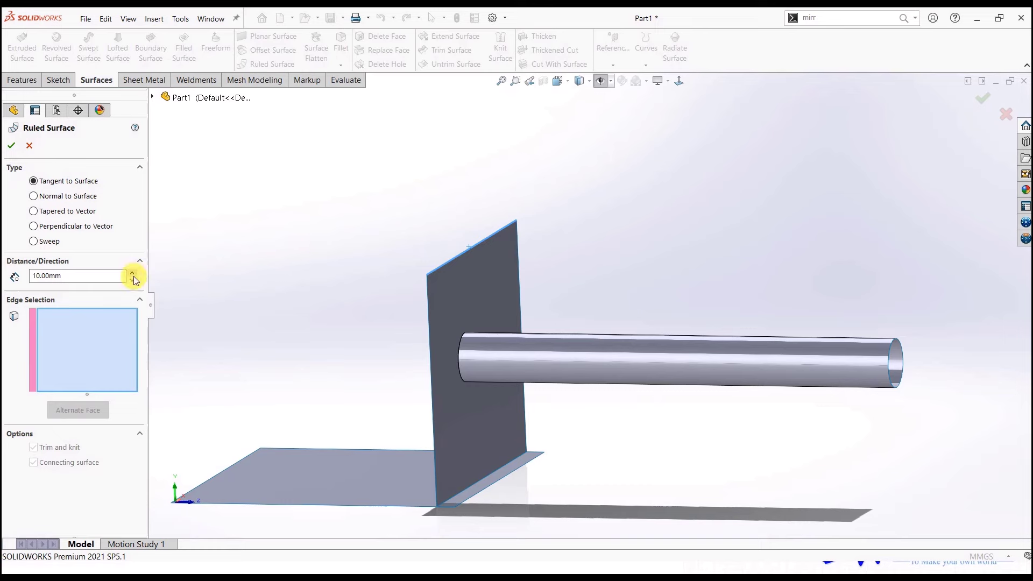
left_click(29, 146)
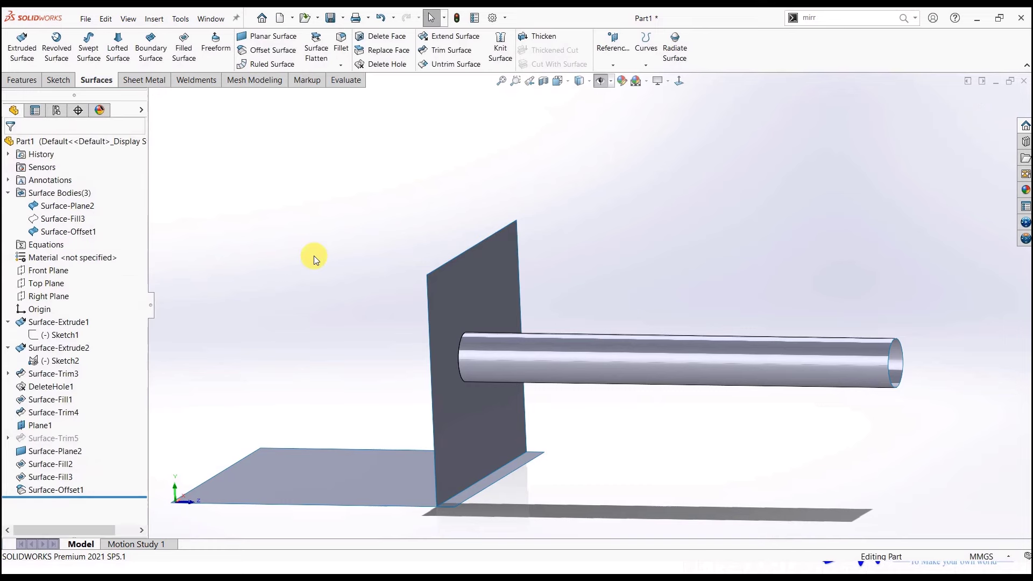
Show the Surface-Fill3 body and roll the model back to just after Surface-Trim4
left_click(81, 217)
left_click(465, 194)
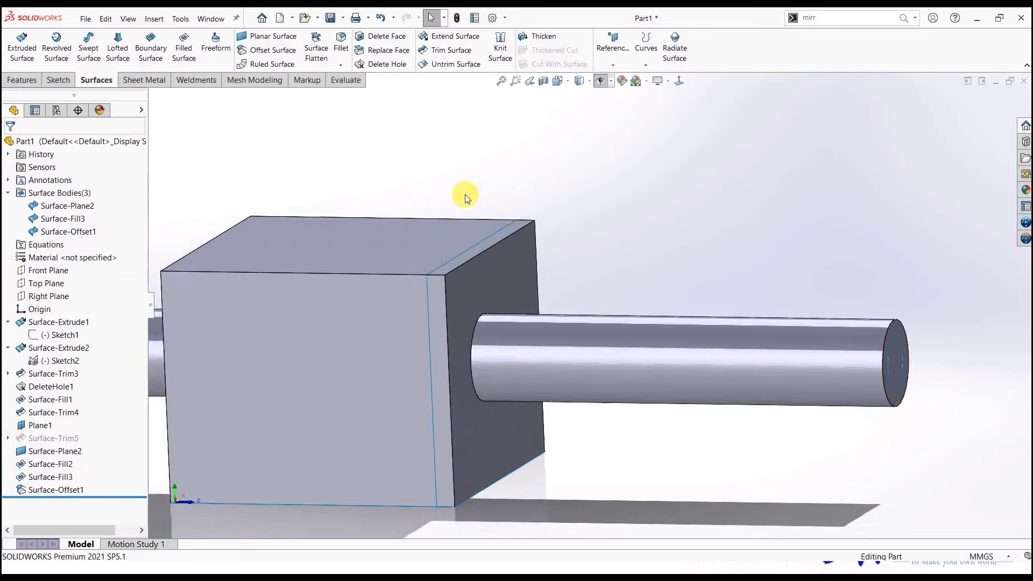
key("f")
left_click_drag(112, 498, 113, 419)
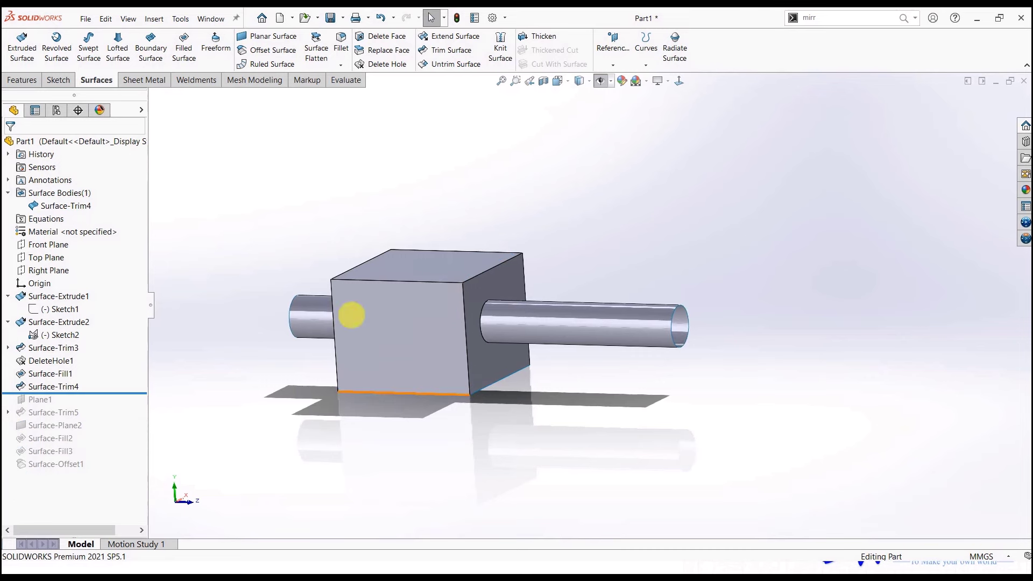
Try a 10 mm ruled surface on one open edge of the block, comparing Tangent to Surface with Normal to Surface in both directions
left_click(273, 64)
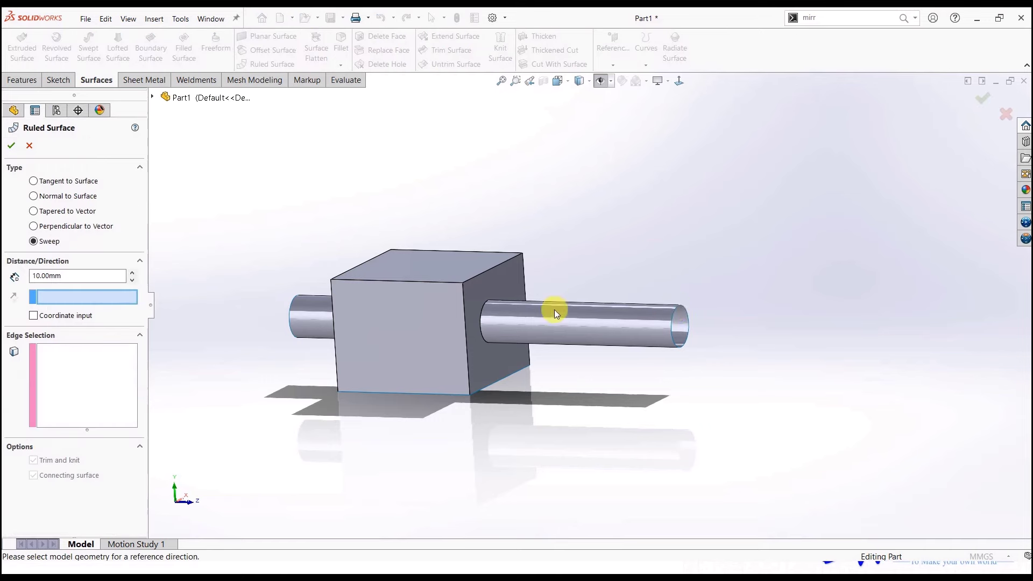
middle_click_drag(554, 309, 502, 173)
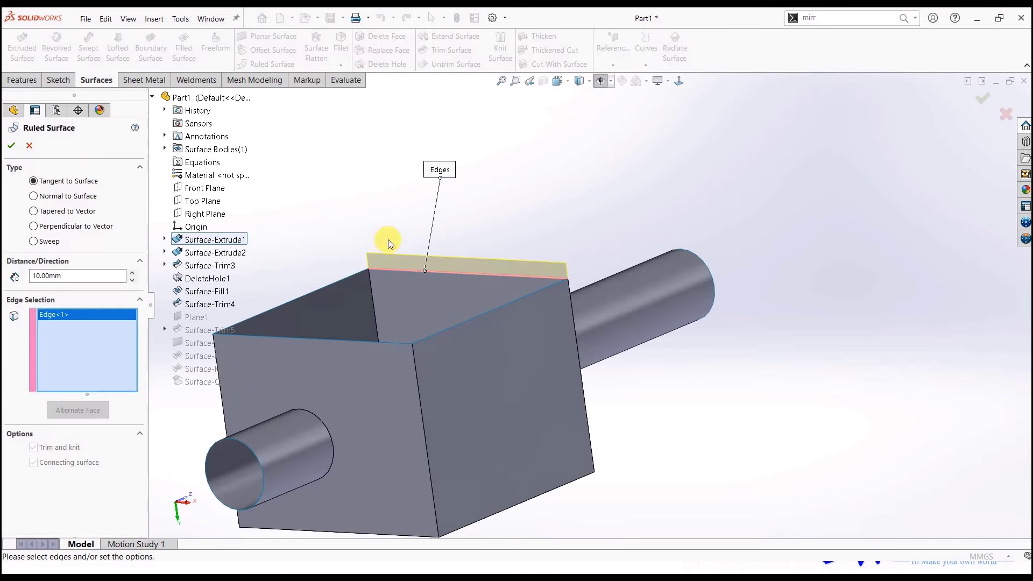
scroll(425, 271, "down", 3)
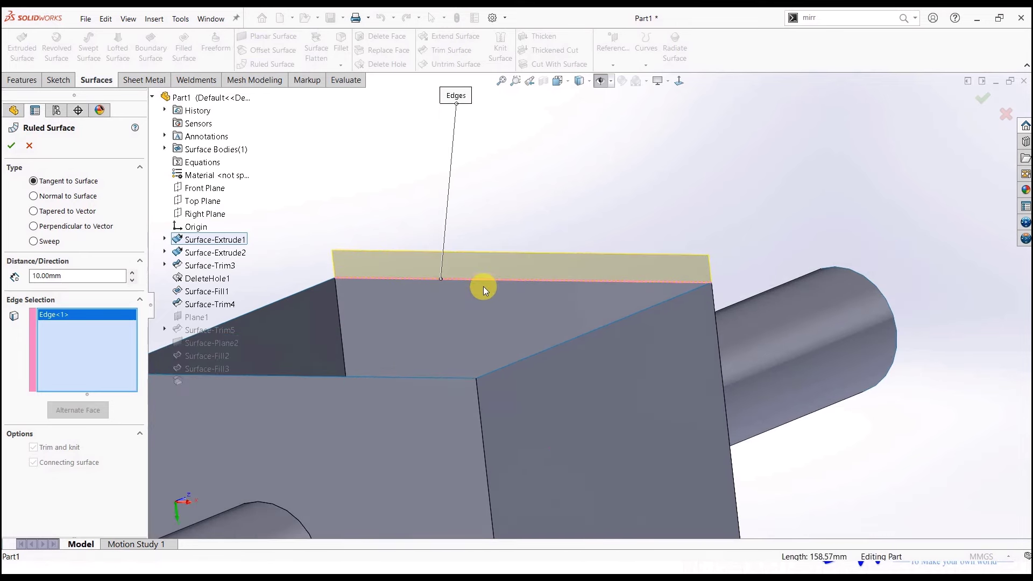
scroll(363, 285, "up", 3)
left_click(51, 195)
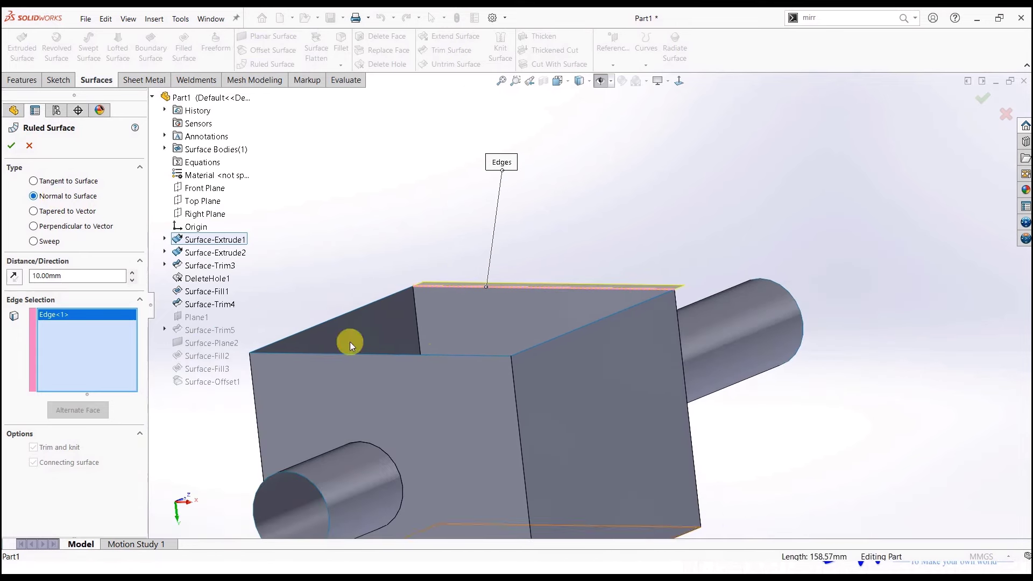
middle_click_drag(350, 341, 228, 360)
left_click(13, 278)
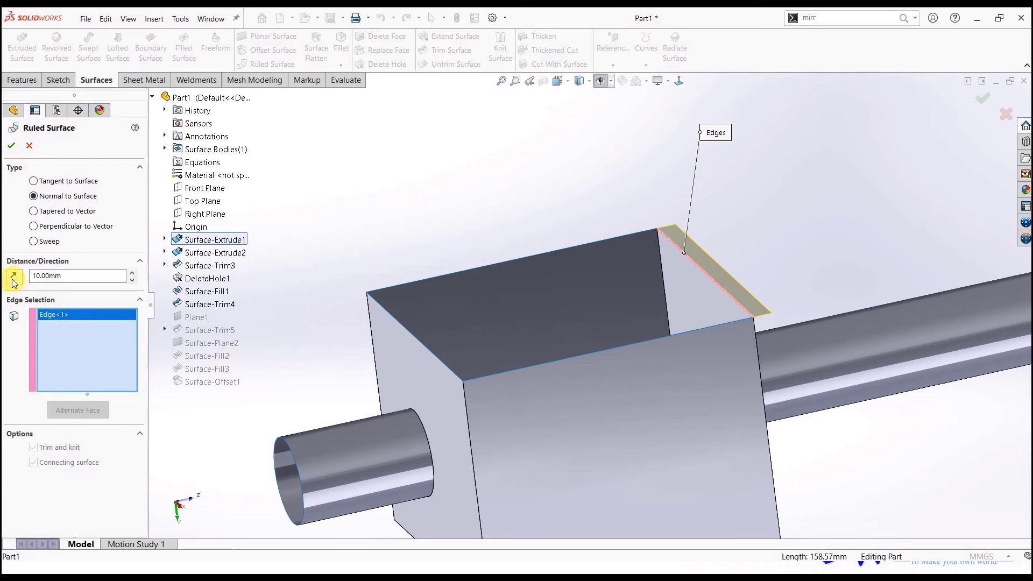
left_click(13, 280)
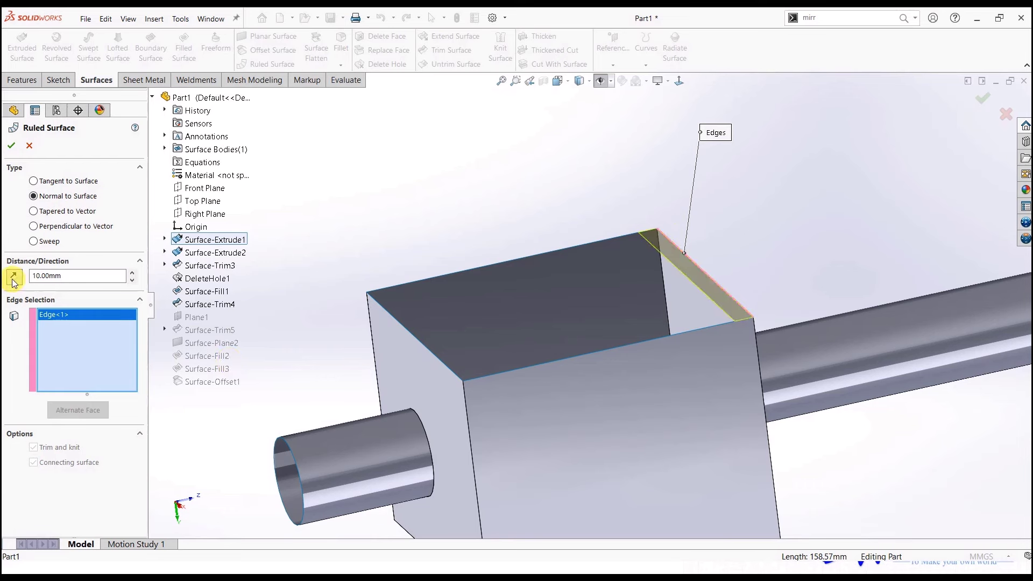
Try the Tapered to Vector type on the same edge with the Top Plane as reference, increasing the taper angle above 13 degrees
left_click(34, 212)
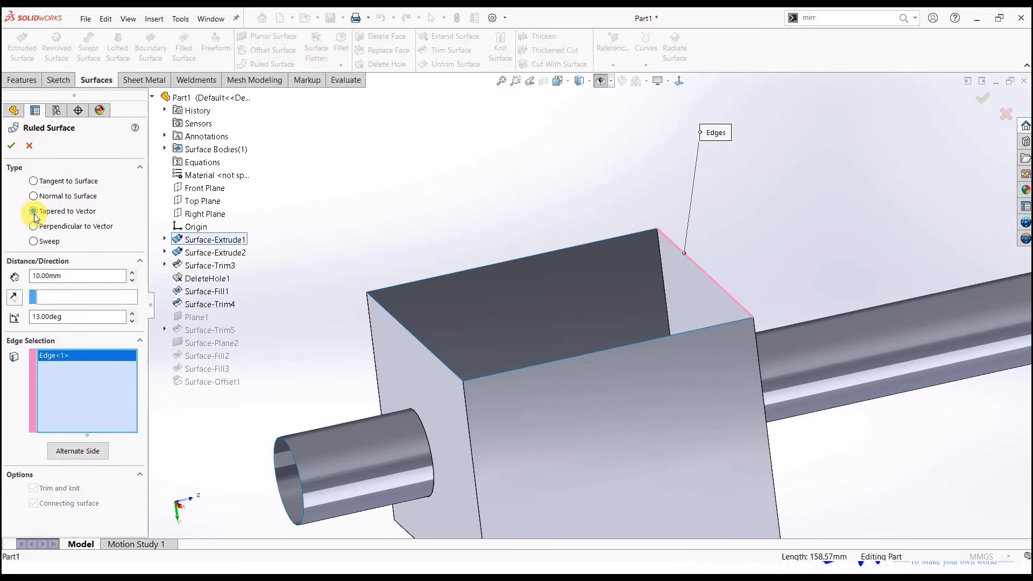
left_click(69, 298)
left_click(204, 202)
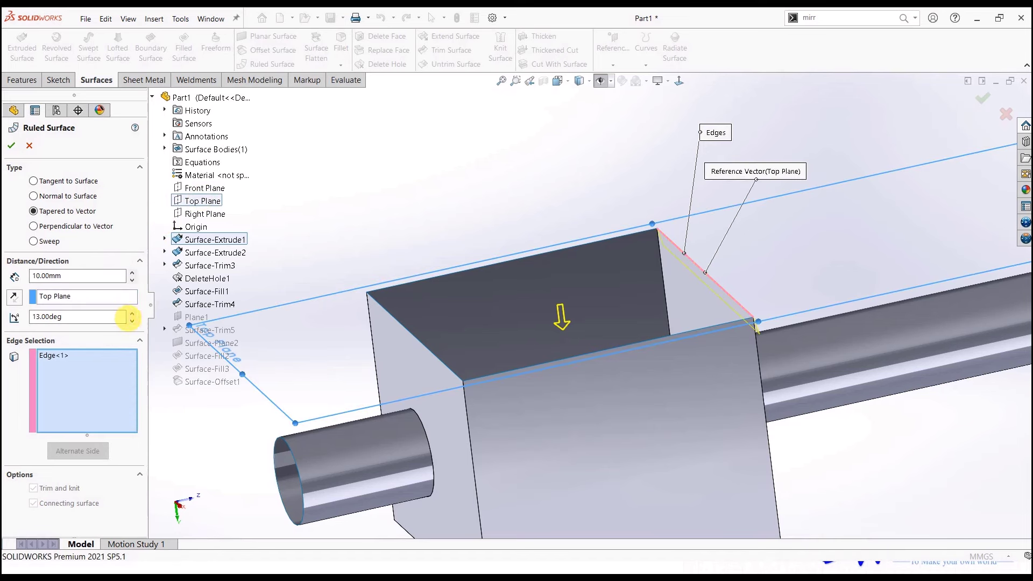
left_click(132, 313)
left_click(132, 313)
left_click(132, 313)
left_click(132, 313)
left_click(132, 313)
left_click(132, 313)
left_click(131, 313)
Try the Perpendicular to Vector and Sweep types, reverse the sweep direction, and cancel the ruled surface
left_click(67, 228)
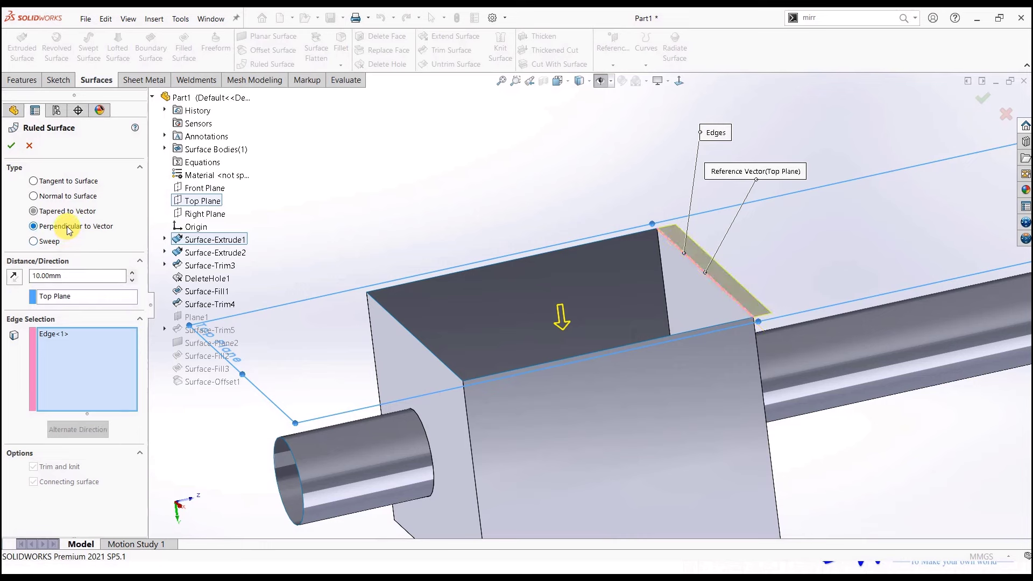
left_click(51, 242)
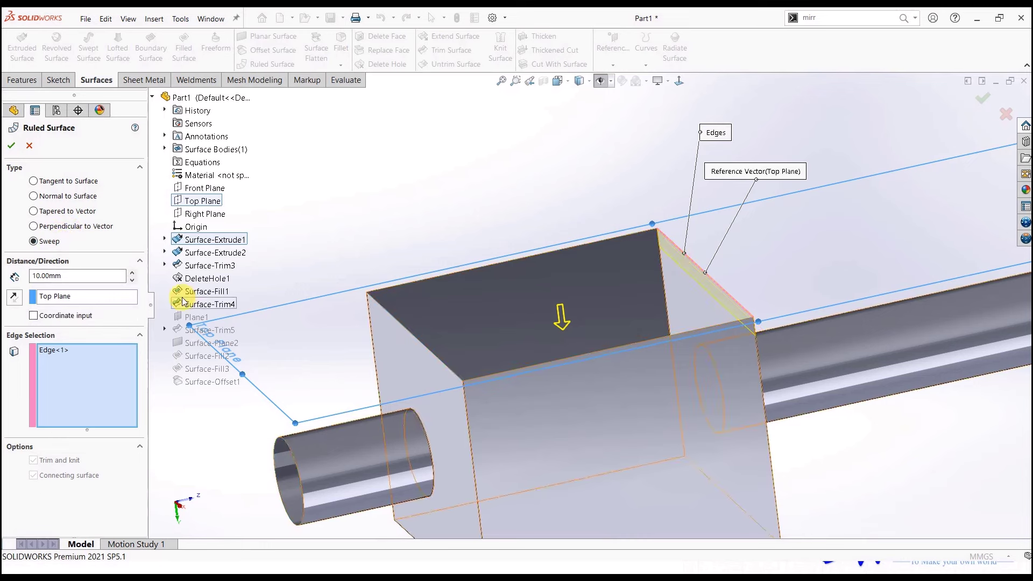
left_click(18, 297)
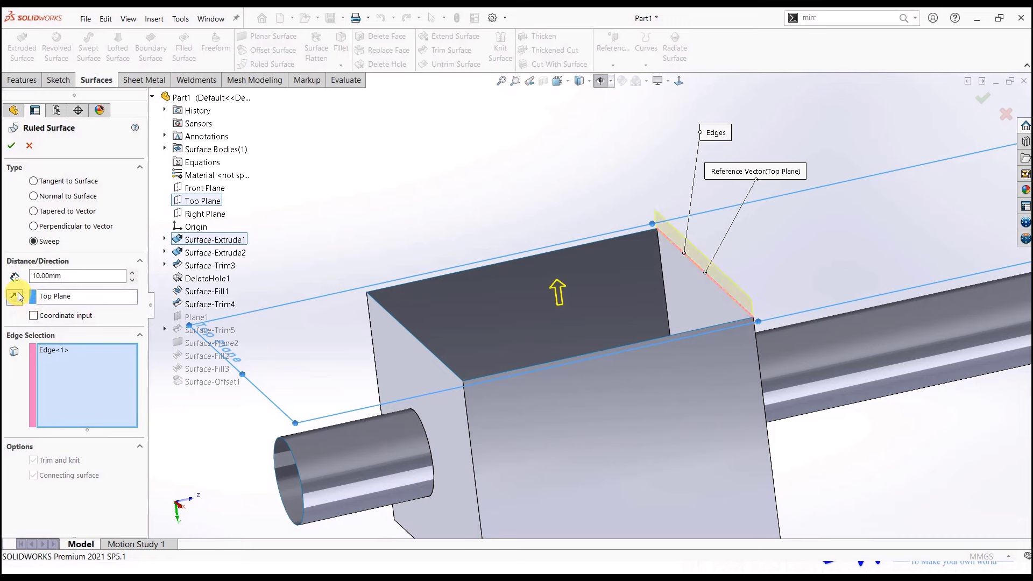
left_click(29, 146)
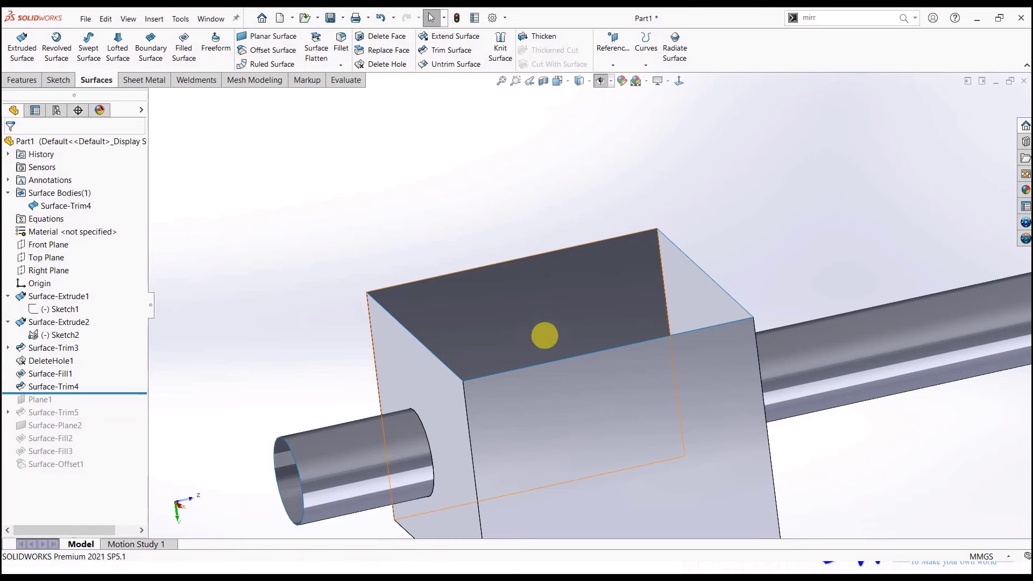
Create a new part and start a sketch on the Front Plane
scroll(551, 347, "up", 3)
scroll(807, 355, "down", 2)
scroll(515, 366, "up", 3)
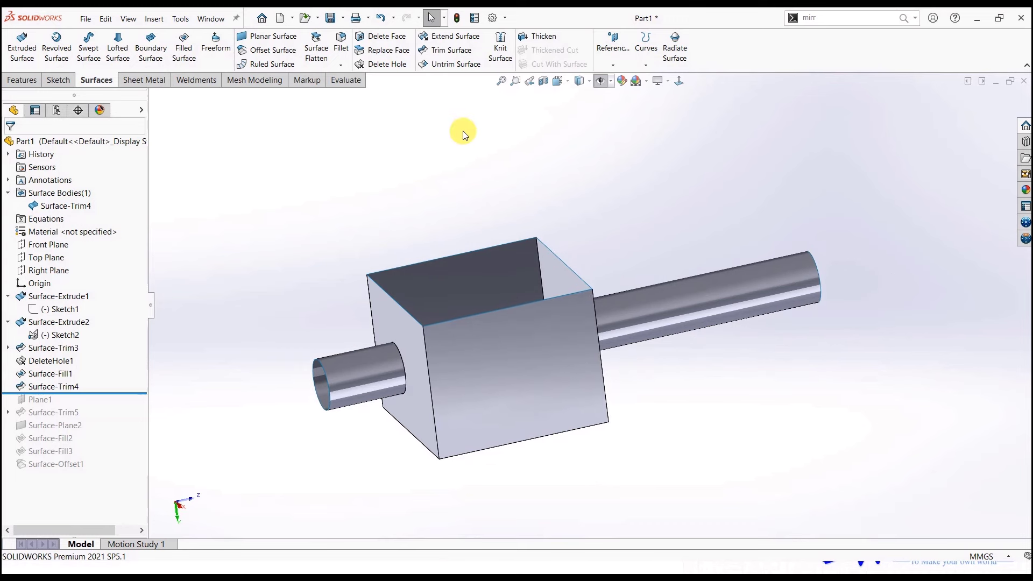
key("ctrl+n")
key("Return")
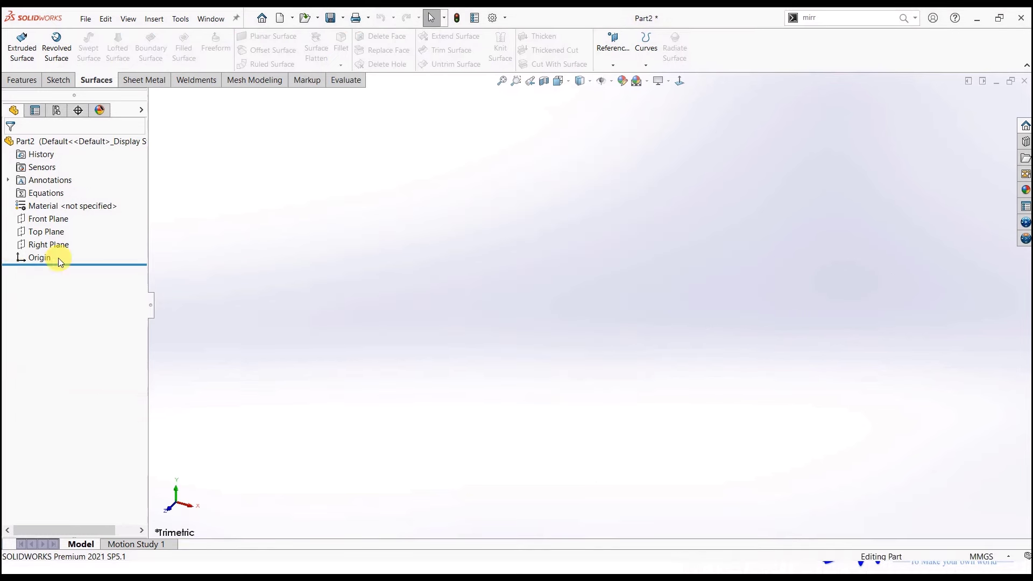
left_click(44, 235)
left_click(48, 218)
left_click(50, 215)
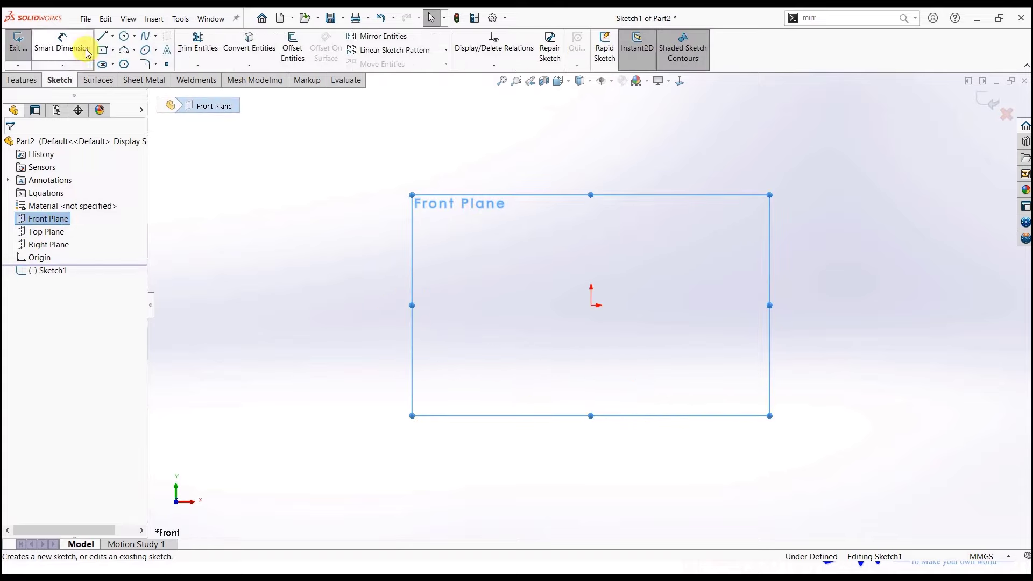
Sketch a closed profile with a vertical line down from the origin, a horizontal base, a slanted side, an arc and a horizontal upper edge
left_click(102, 36)
left_click(591, 305)
left_click(591, 463)
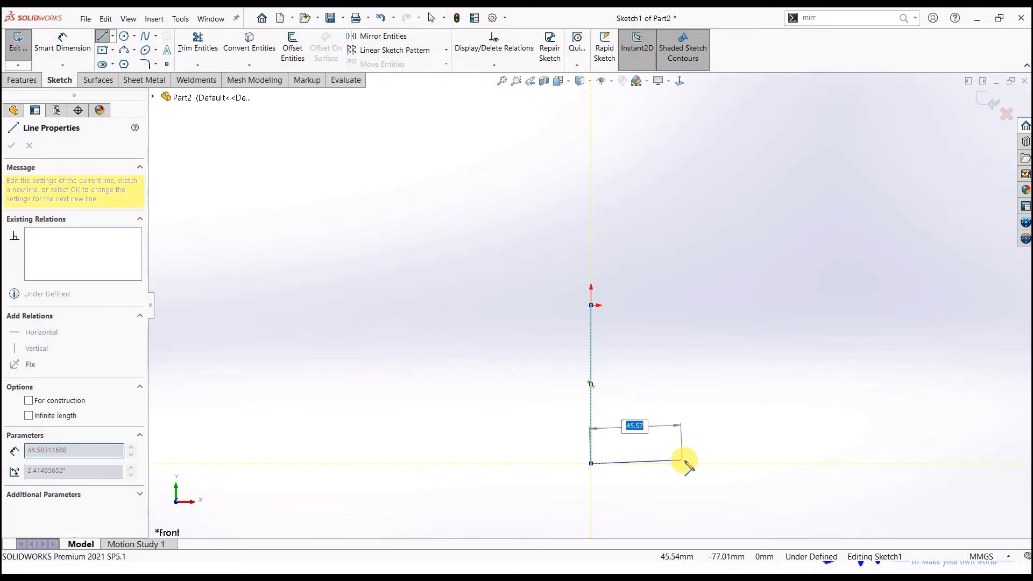
left_click(707, 463)
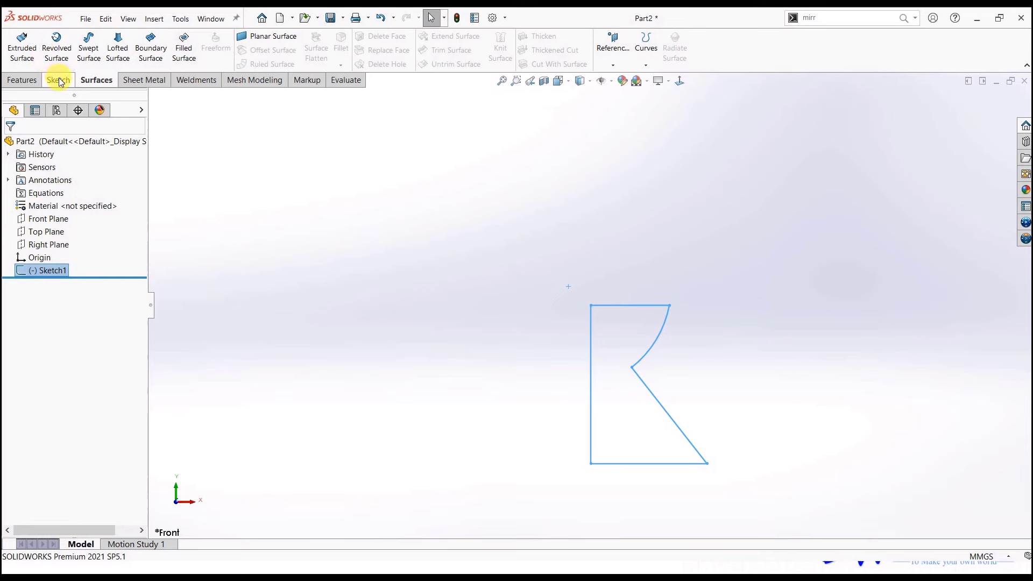
Revolve the profile 360 degrees about its vertical line into a solid
left_click(31, 85)
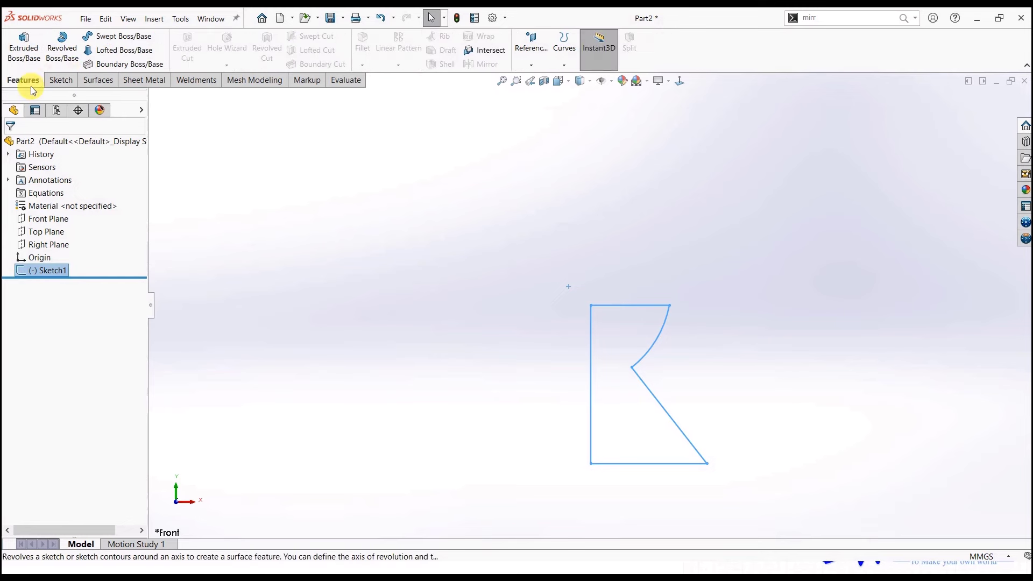
left_click(62, 47)
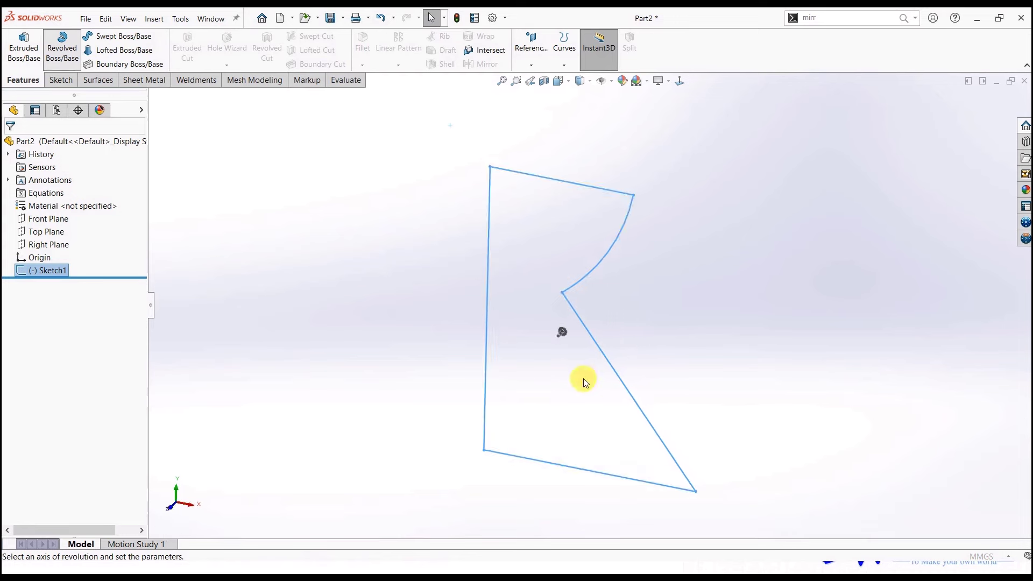
left_click(469, 337)
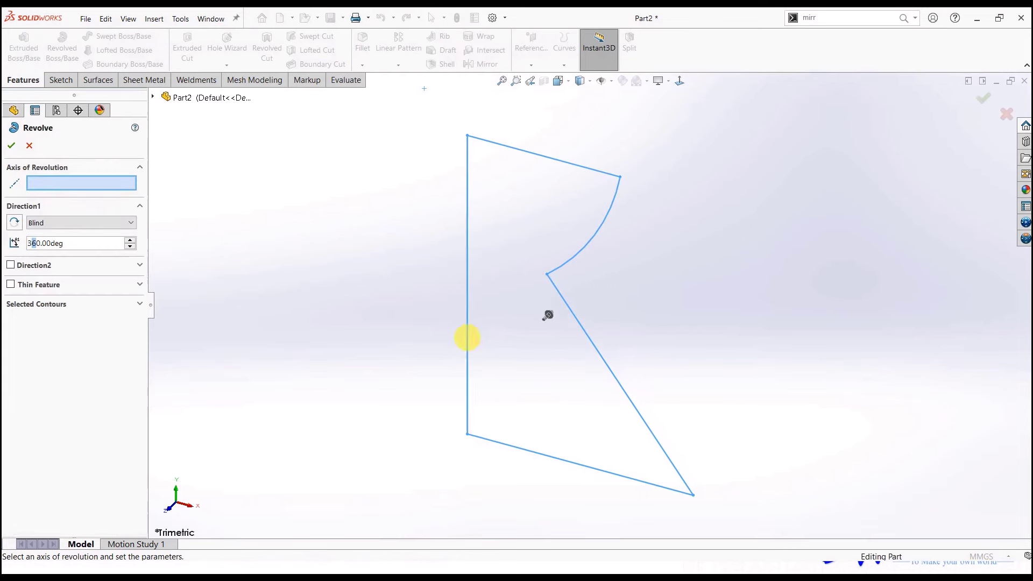
left_click(11, 145)
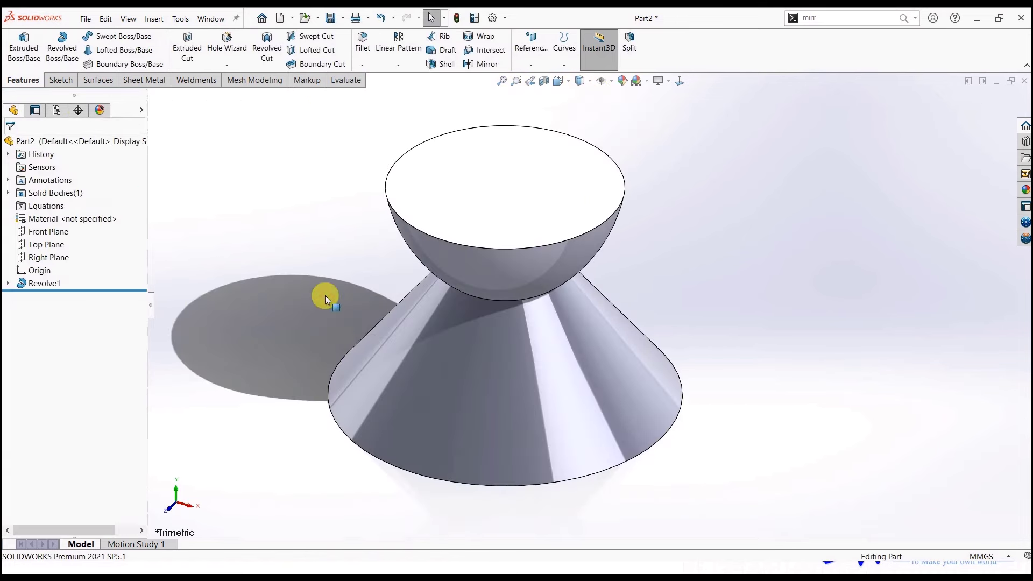
Delete the flat circular face at the top of the revolved body with the Delete and Patch option
left_click(92, 84)
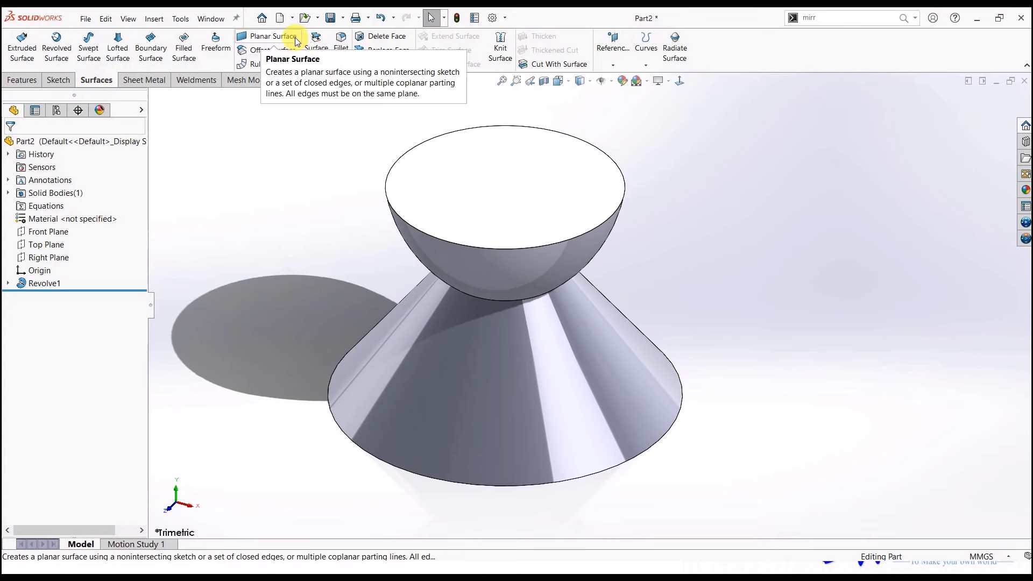
left_click(378, 37)
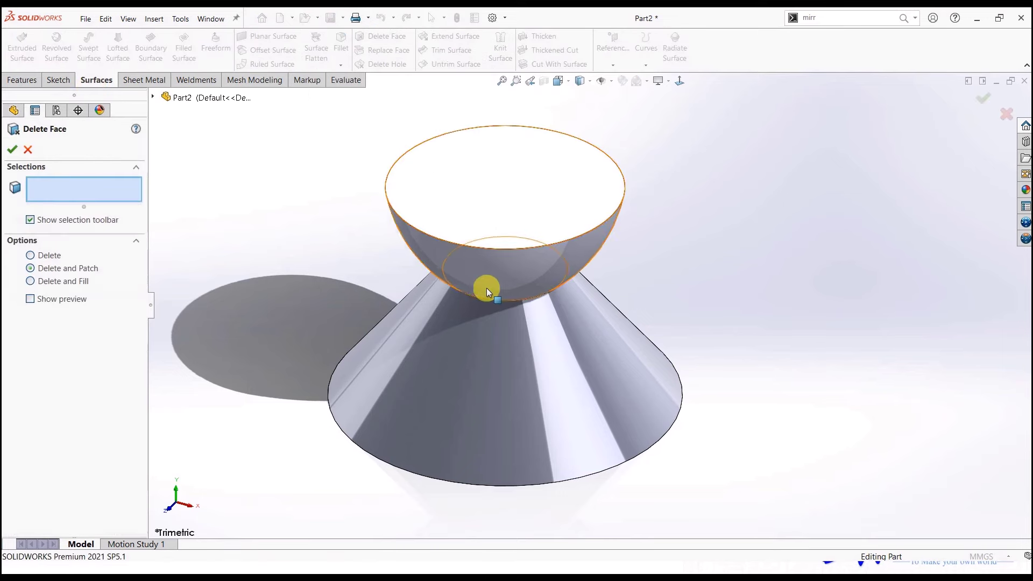
scroll(541, 215, "up", 2)
left_click(541, 212)
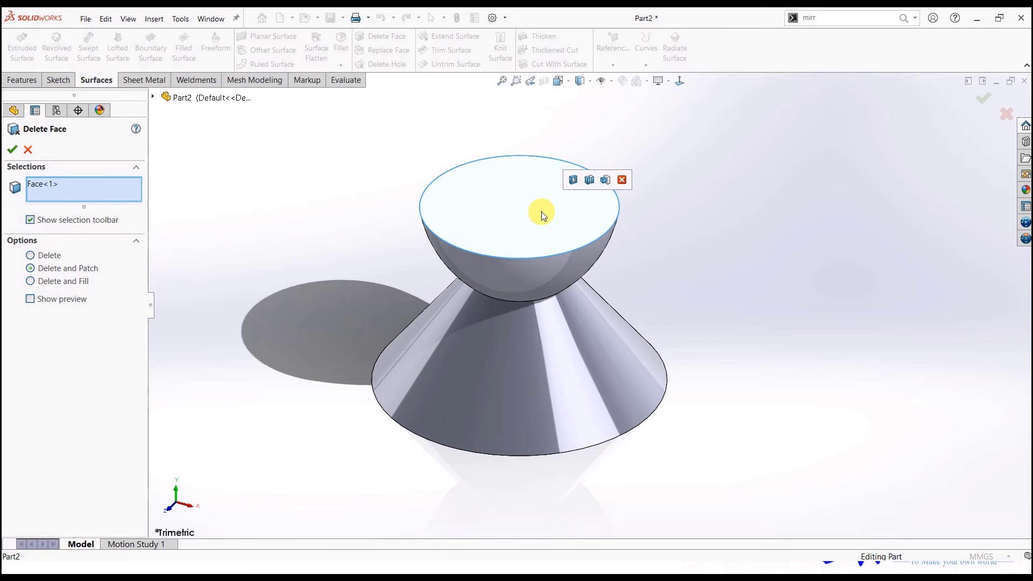
left_click(10, 150)
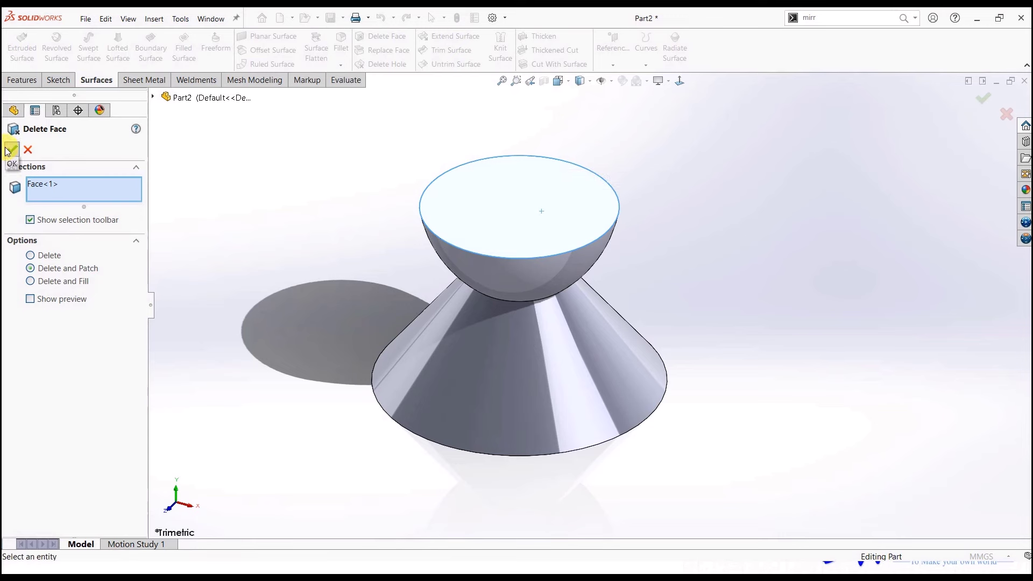
Change the DeleteFace1 feature to the Delete option and inspect the resulting surface body
right_click(51, 296)
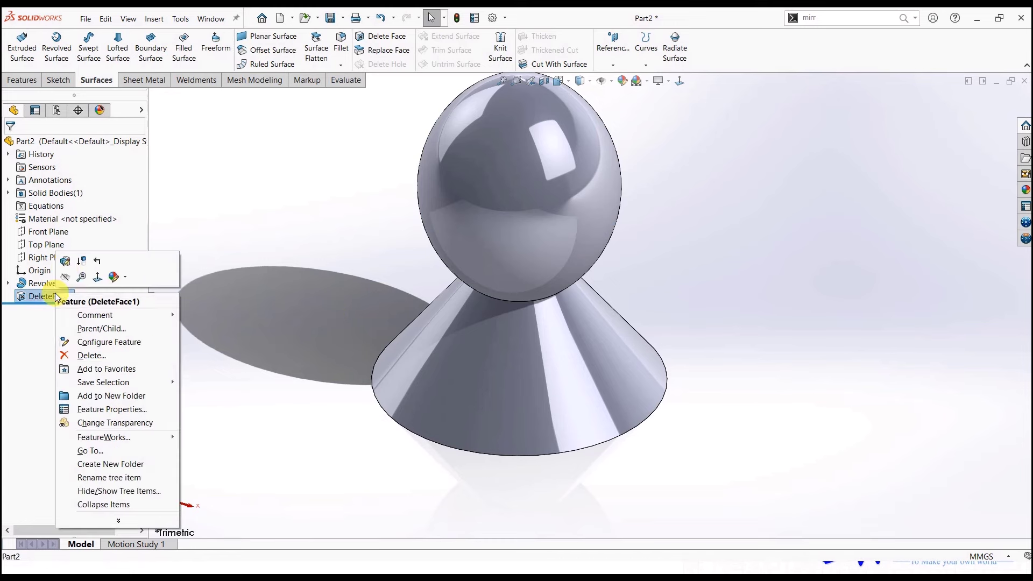
left_click(66, 268)
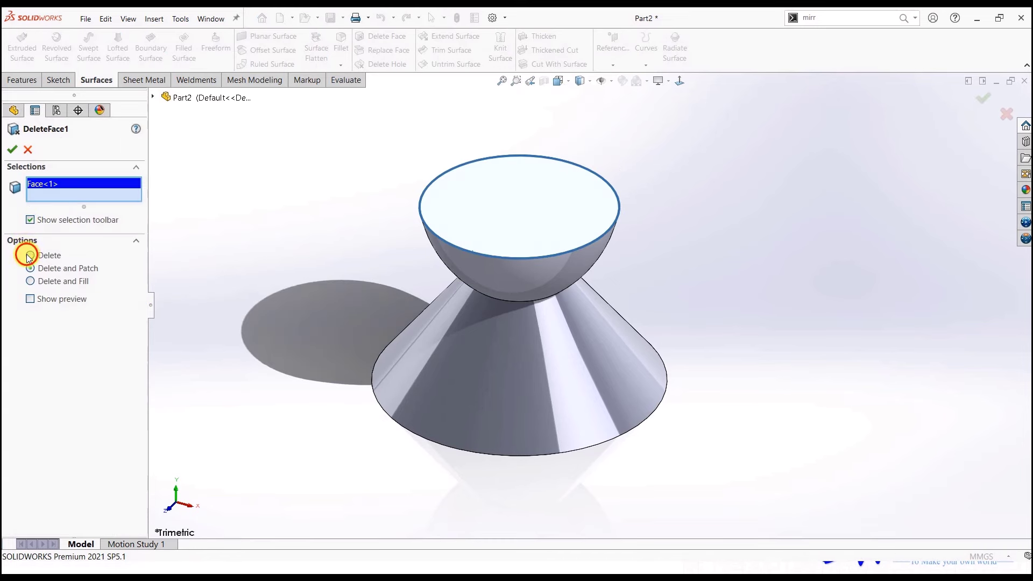
left_click(30, 255)
left_click(11, 150)
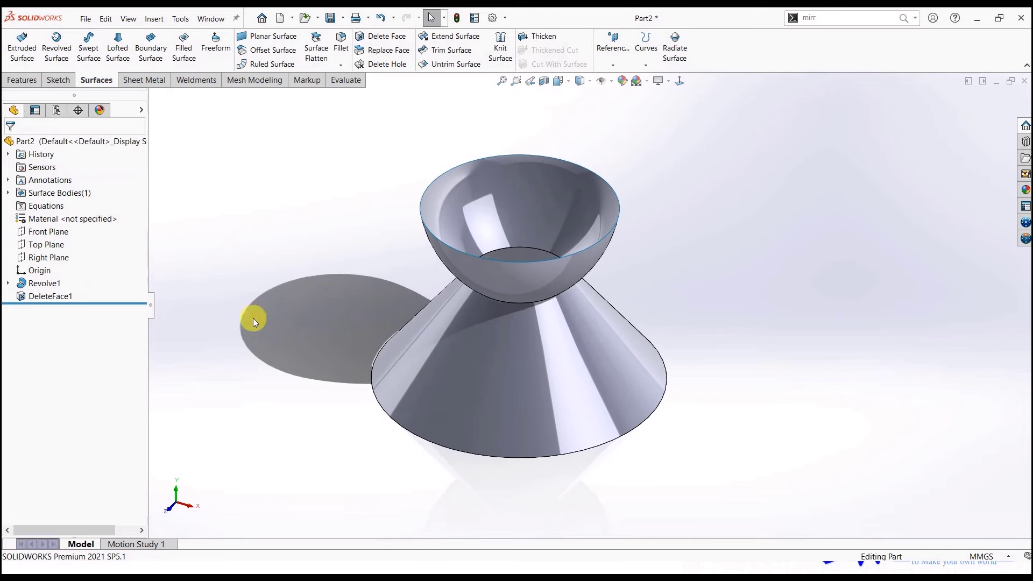
mouse_move(342, 382)
middle_mouse_down()
mouse_move(455, 440)
mouse_move(366, 484)
mouse_move(379, 338)
mouse_move(445, 410)
mouse_move(450, 215)
mouse_move(446, 464)
mouse_move(341, 392)
middle_mouse_up()
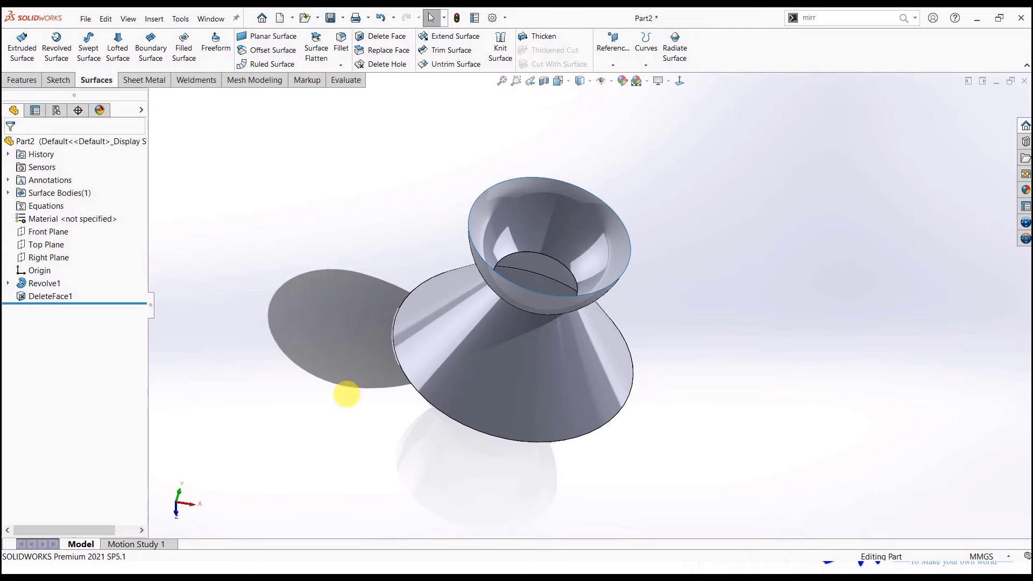
left_click(7, 193)
left_click(60, 205)
Edit the DeleteFace1 feature to use the Delete and Patch option again
left_click(50, 309)
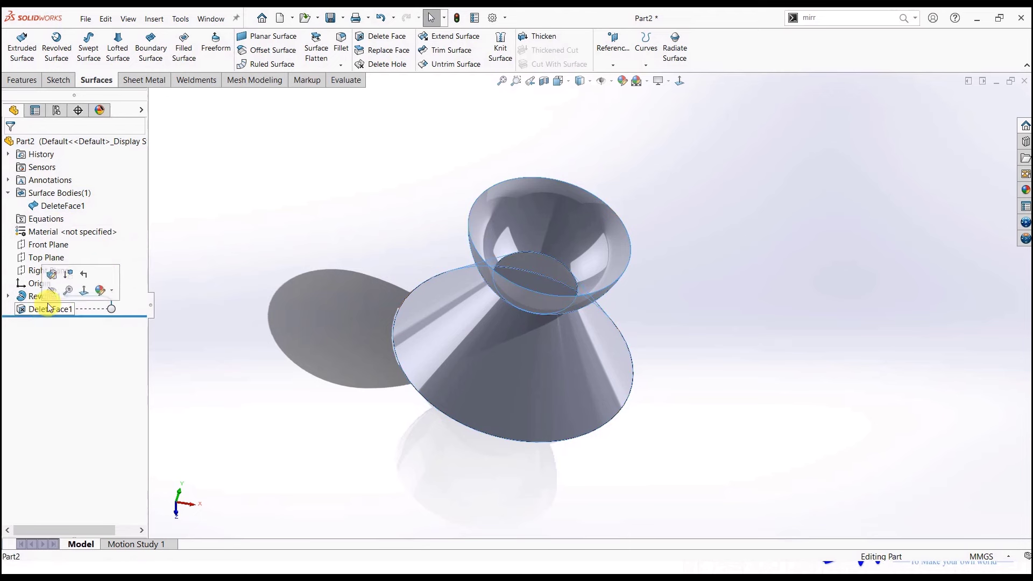
left_click(49, 275)
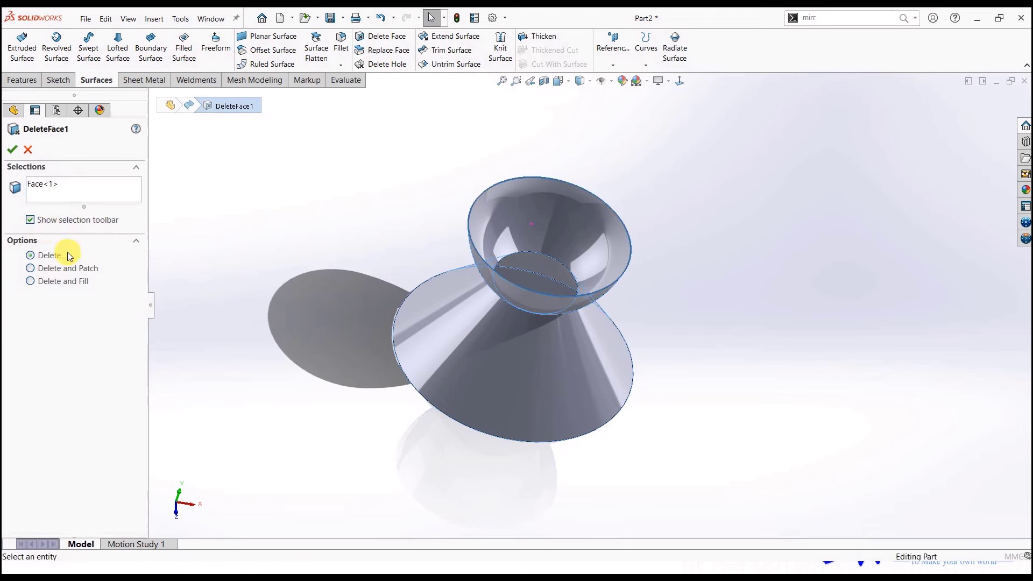
left_click(32, 268)
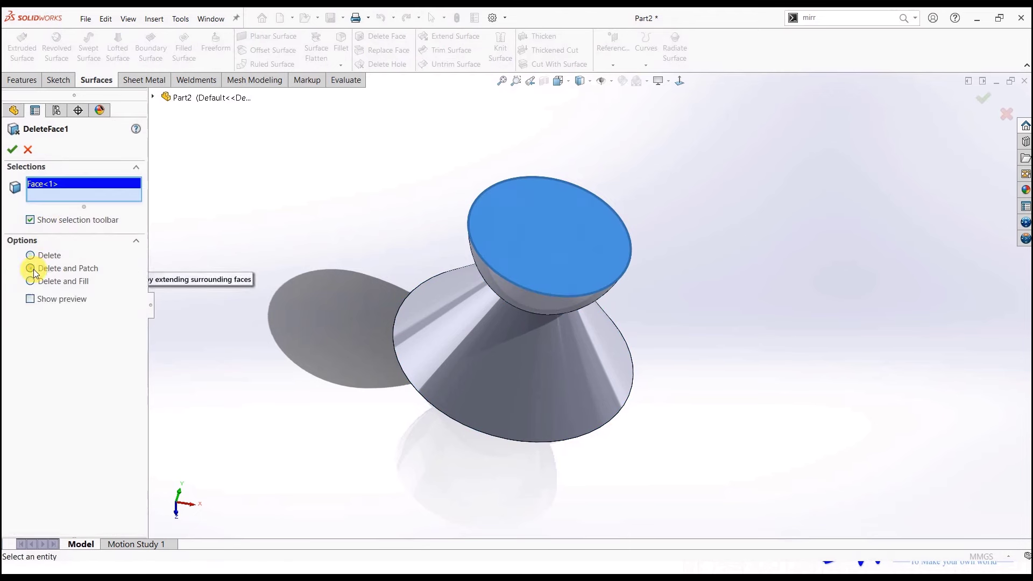
middle_click_drag(226, 271, 350, 260)
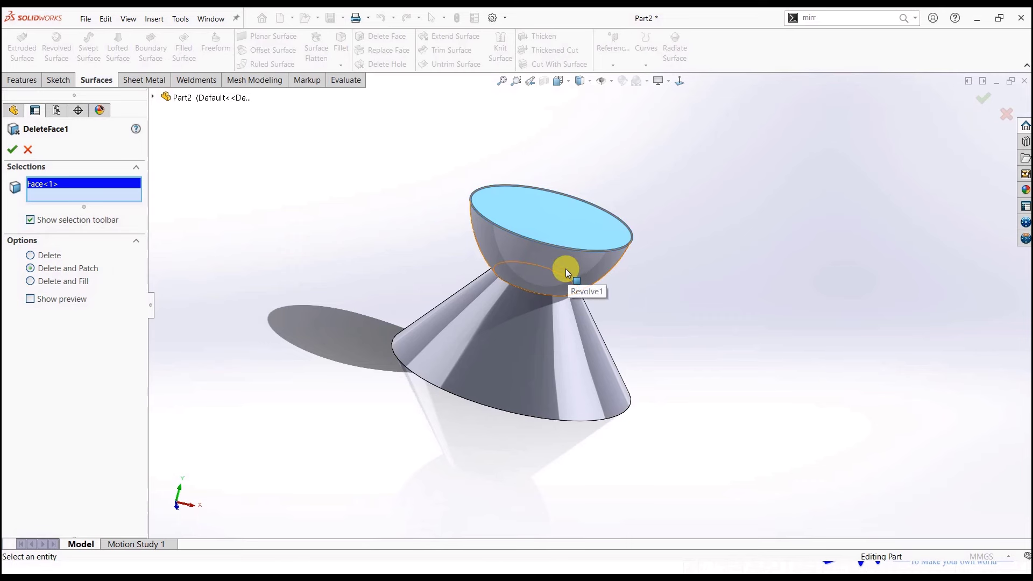
left_click(11, 152)
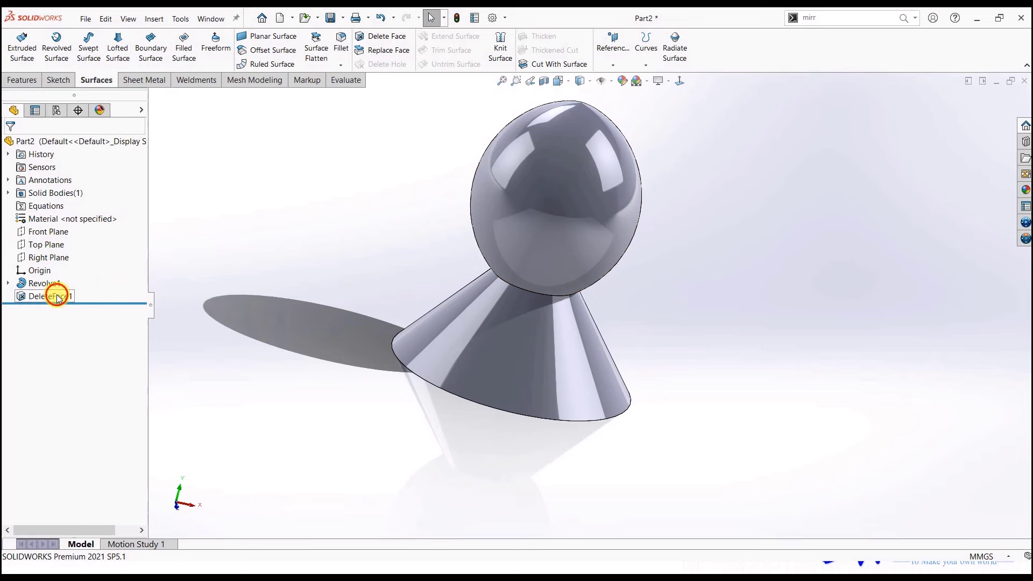
Edit the DeleteFace1 feature to also include the bowl-shaped face, keeping the Delete and Patch option
left_click(60, 296)
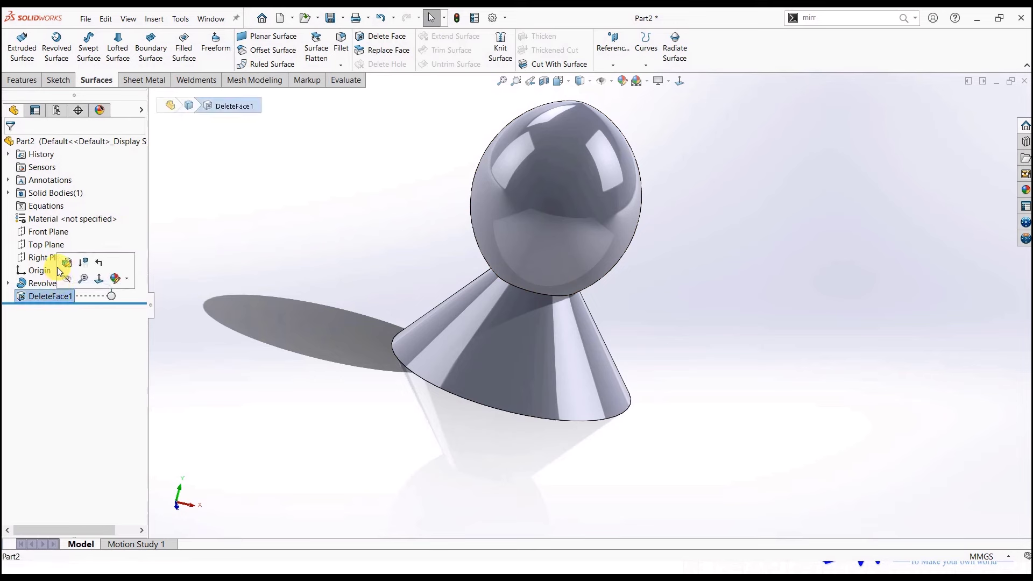
left_click(8, 193)
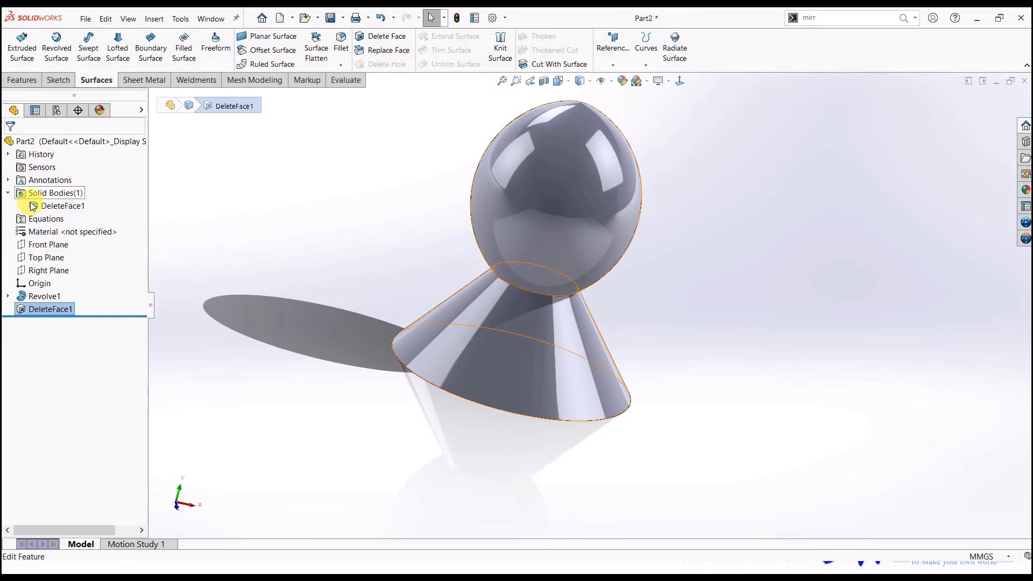
right_click(74, 309)
left_click(78, 274)
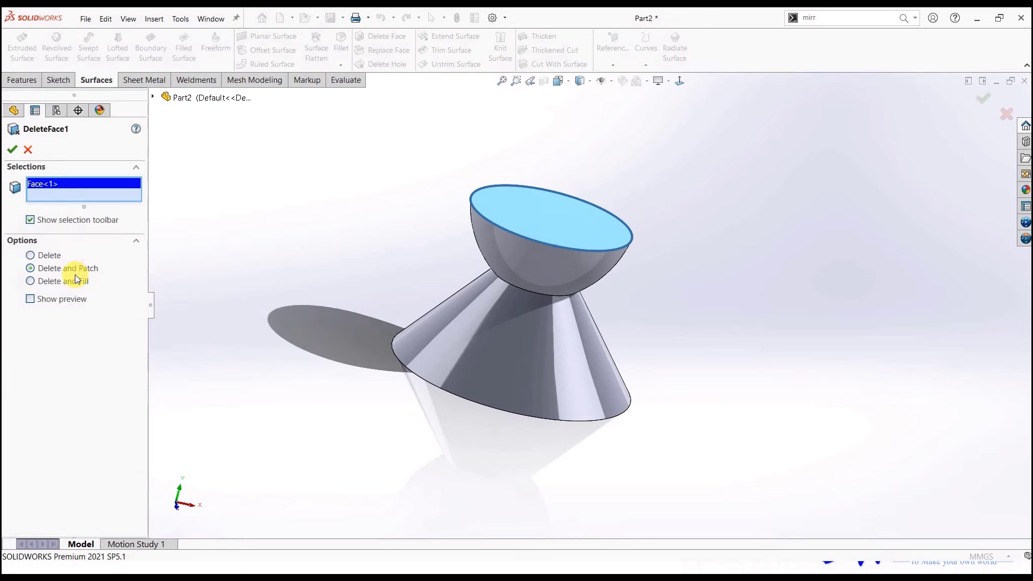
left_click(523, 253)
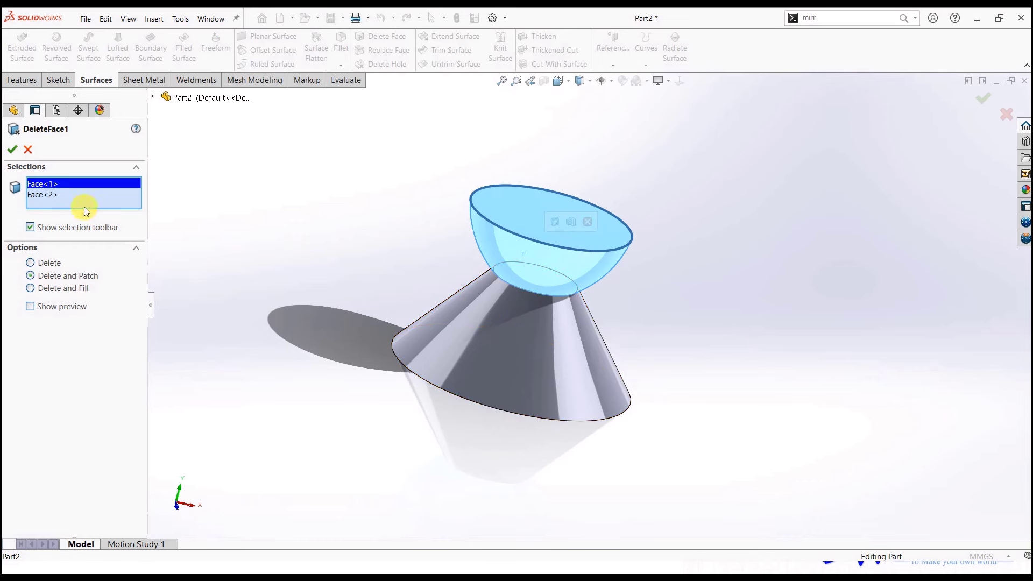
left_click(13, 150)
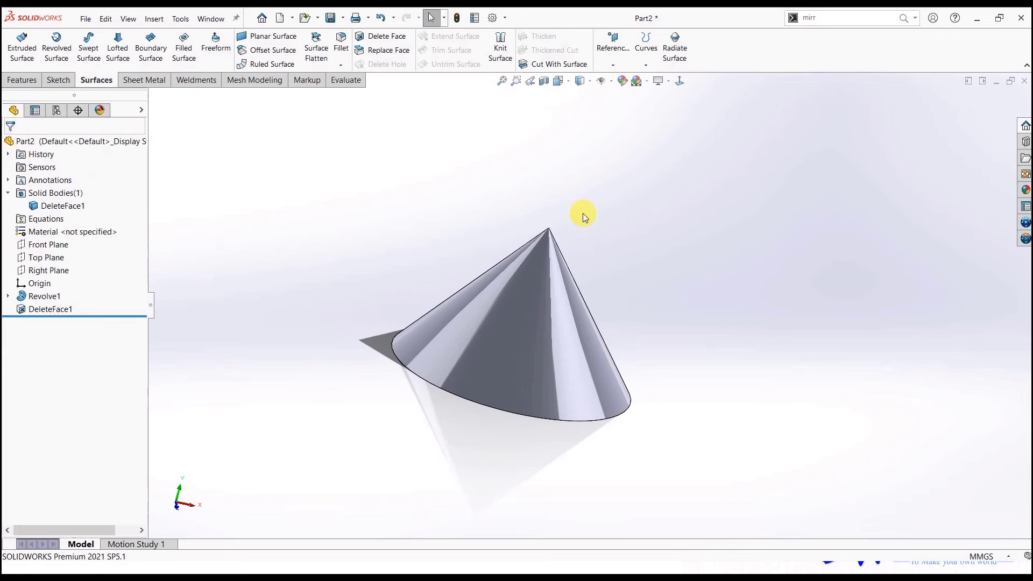
middle_click_drag(560, 254, 535, 269)
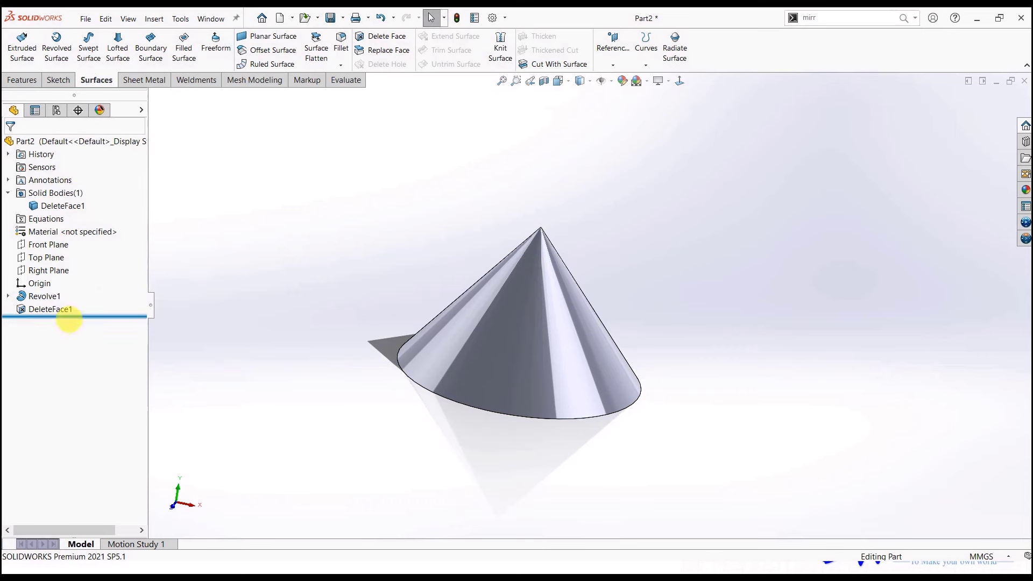
Change the DeleteFace1 feature to the Delete and Fill option without tangent fill
left_click(56, 314)
left_click(59, 279)
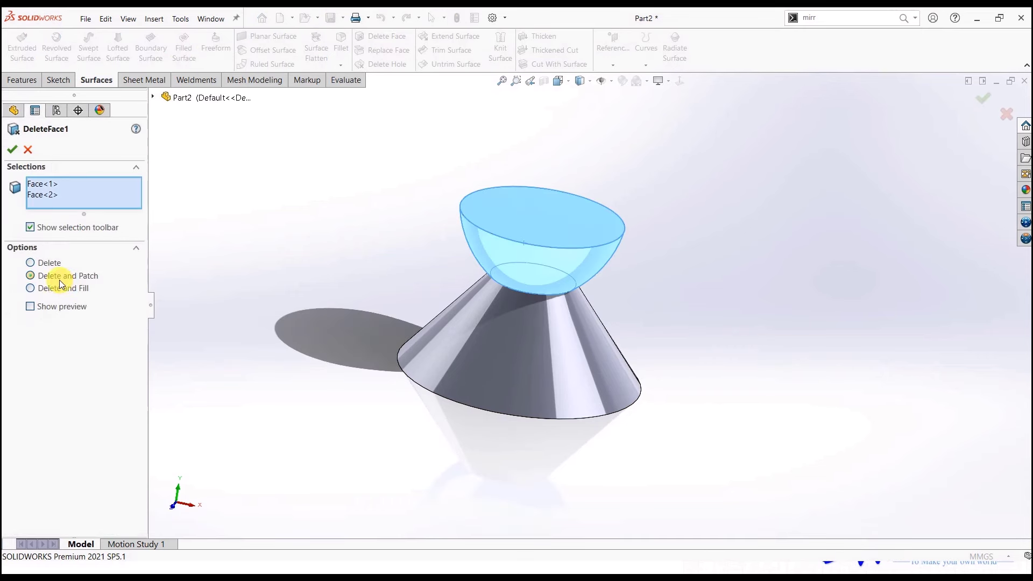
left_click(58, 290)
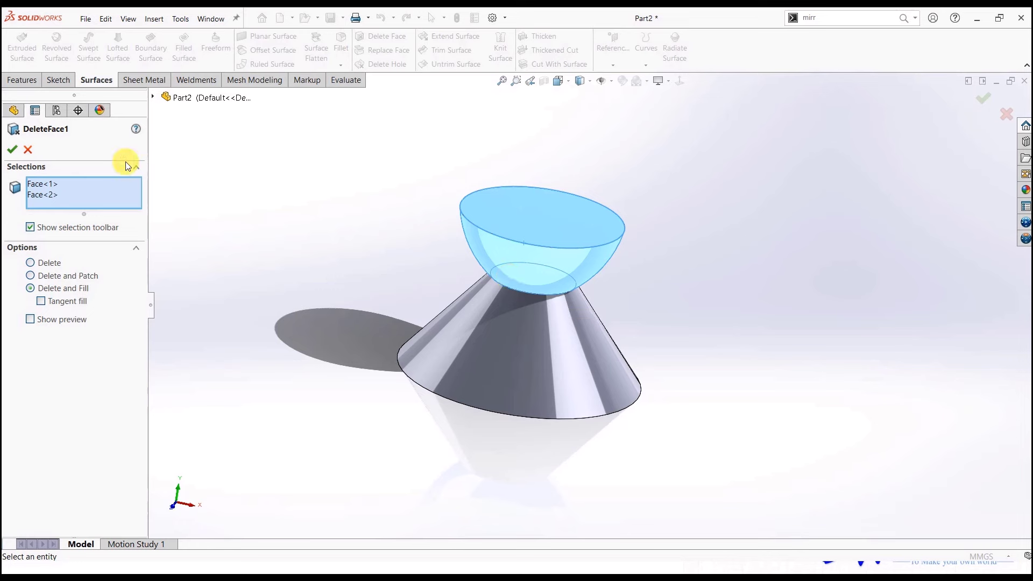
left_click(13, 149)
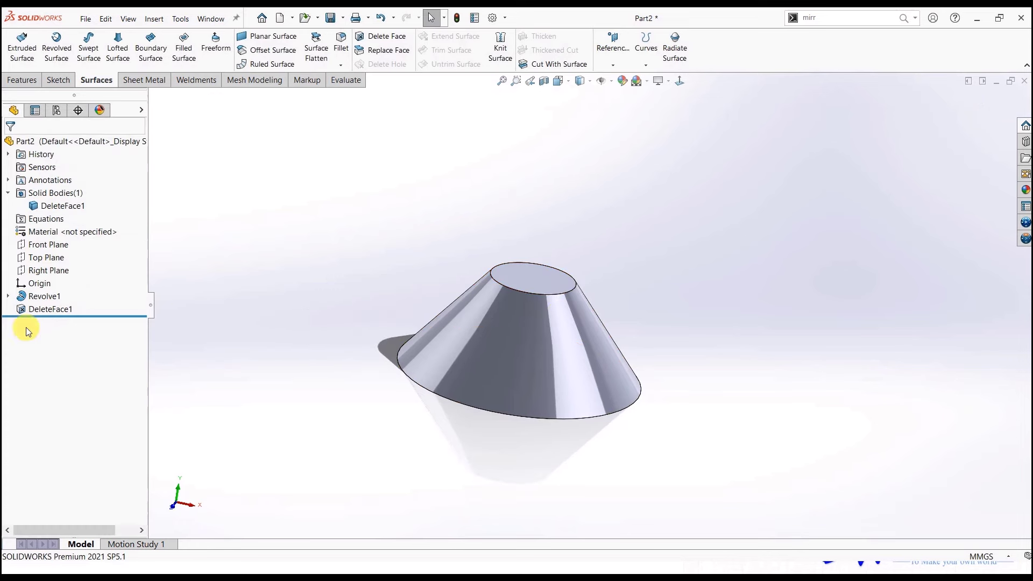
Enable Tangent fill in the DeleteFace1 feature's Delete and Fill options
left_click(31, 312)
left_click(37, 276)
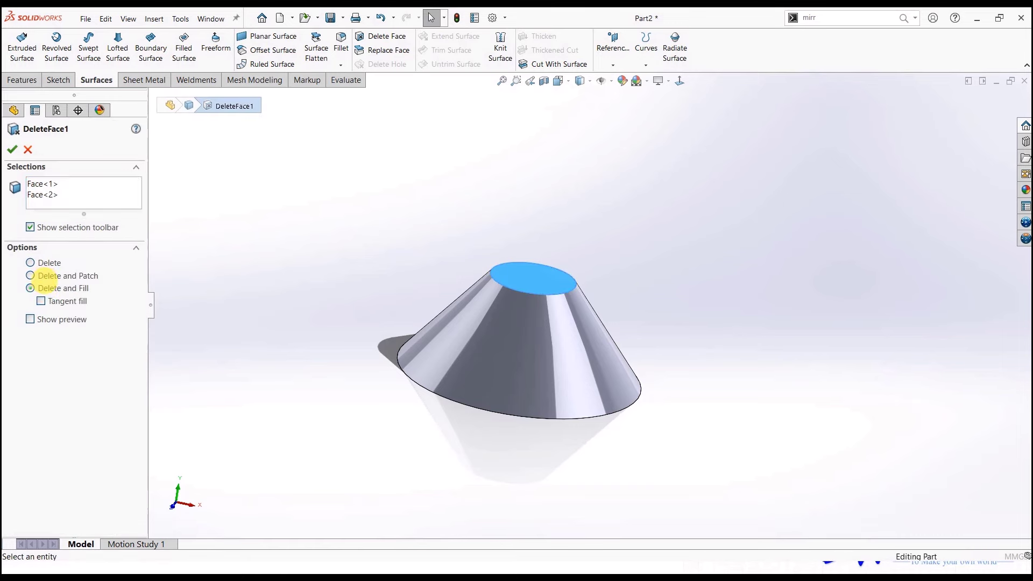
left_click(13, 150)
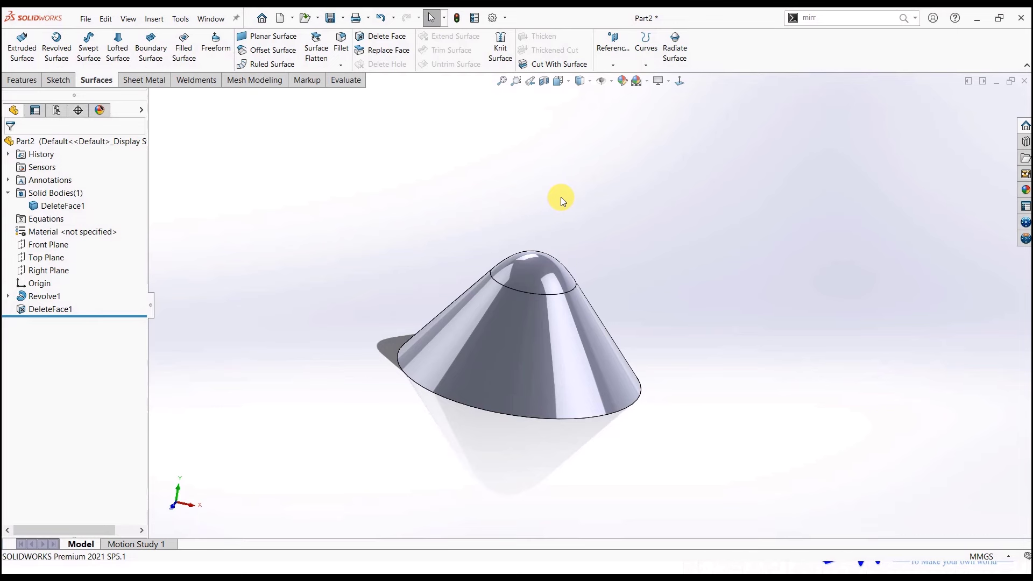
Create a new part document from the Part template
key("ctrl+n")
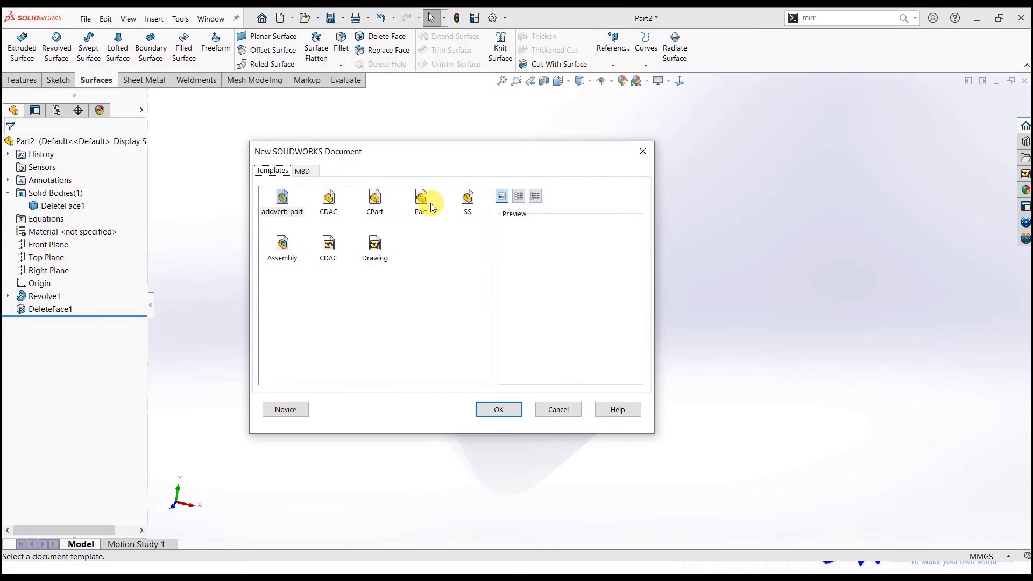
left_click(431, 207)
left_click(486, 408)
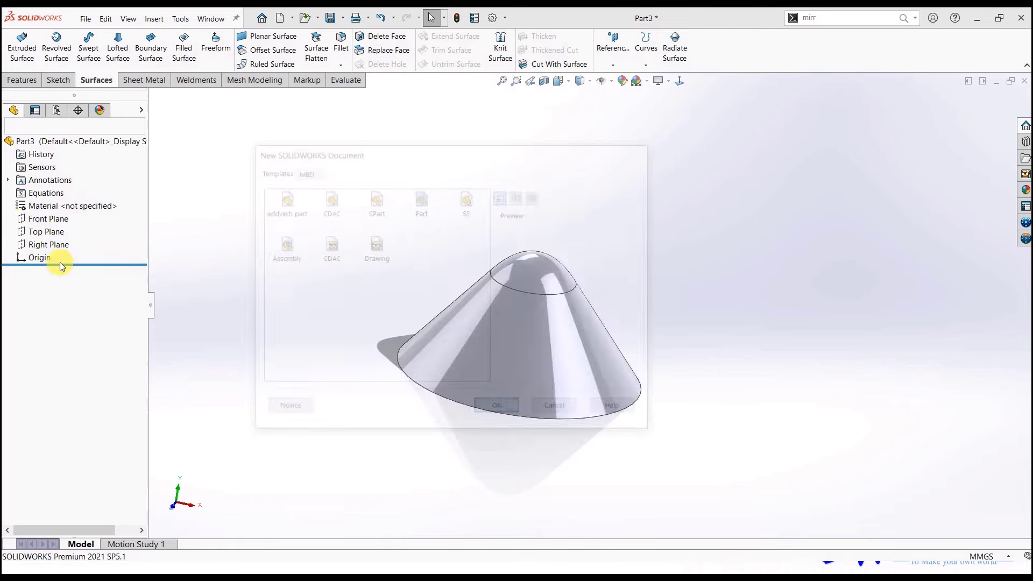
Open a sketch on the Top Plane and place a center rectangle's centre at the origin
left_click(46, 231)
left_click(99, 219)
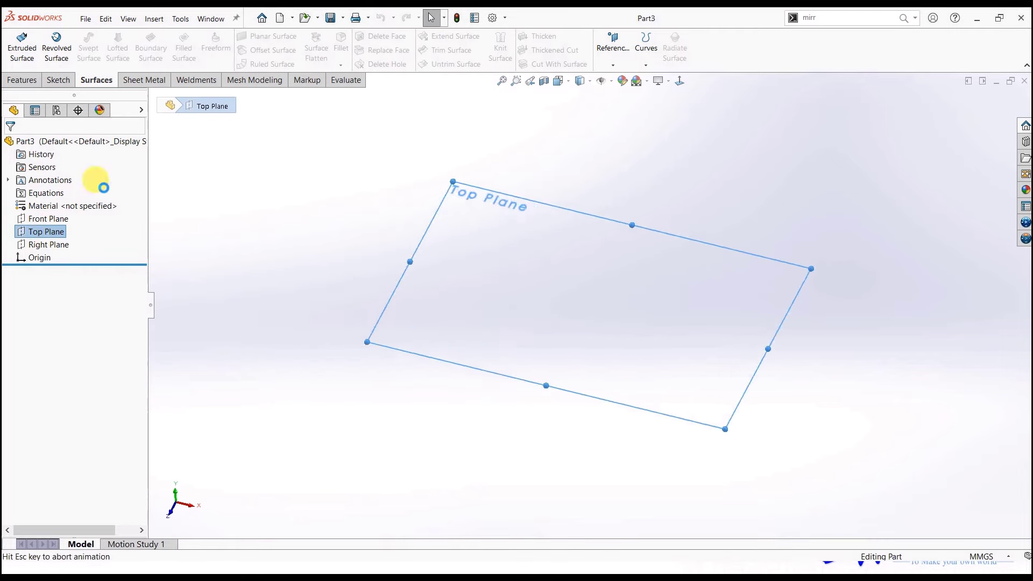
left_click(102, 49)
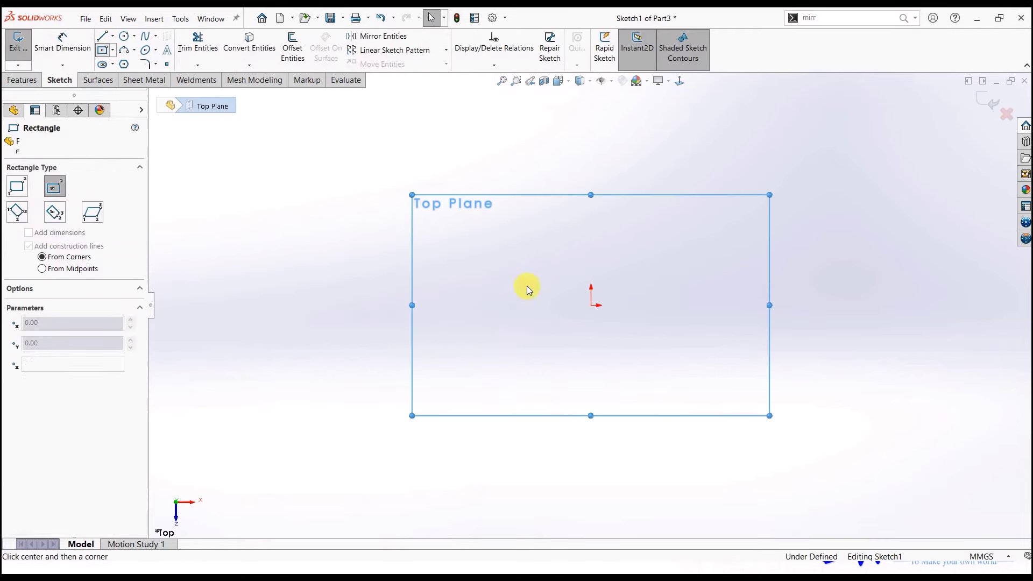
left_click(591, 305)
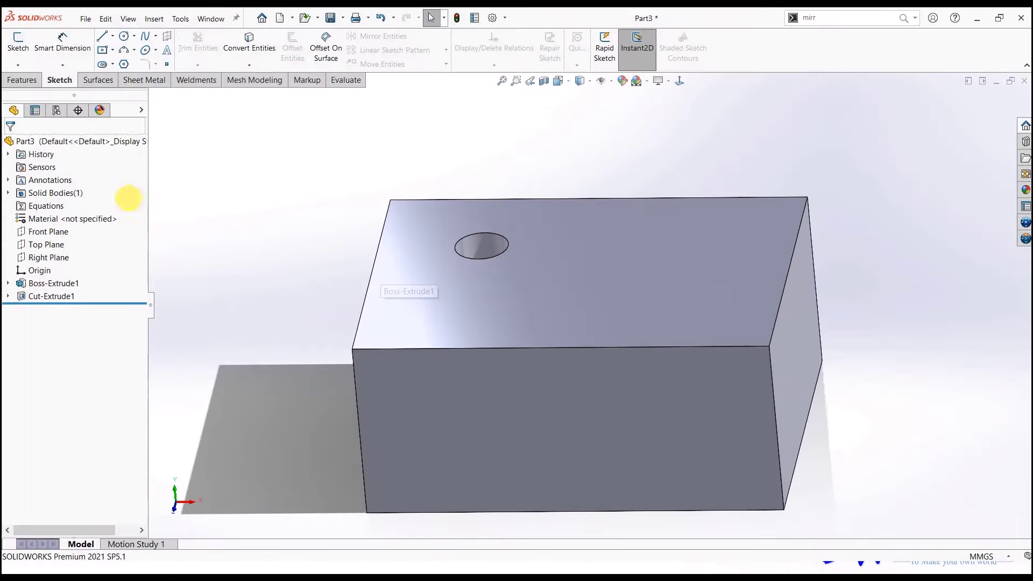
Delete the blind hole's cylindrical wall and bottom face from the block with Delete and Patch, and inspect the Cut-Extrude1 feature
left_click(97, 80)
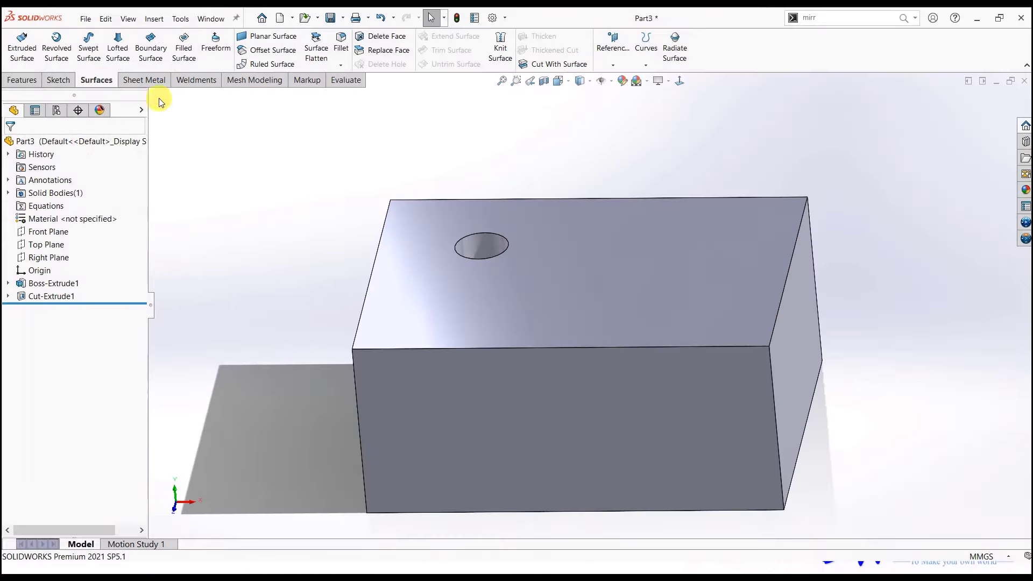
left_click(376, 36)
middle_click_drag(489, 193, 472, 281)
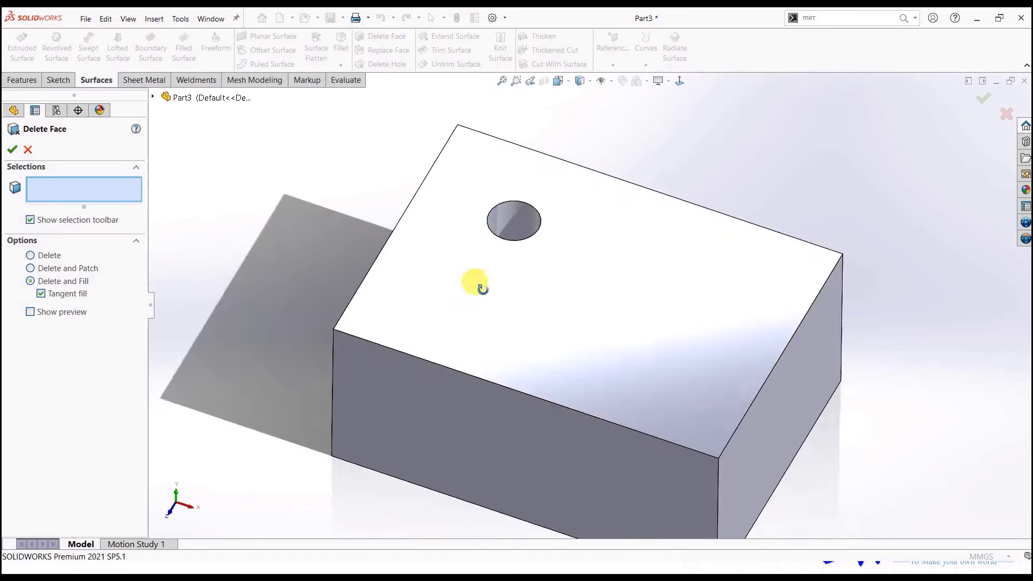
scroll(542, 208, "down", 5)
left_click(93, 269)
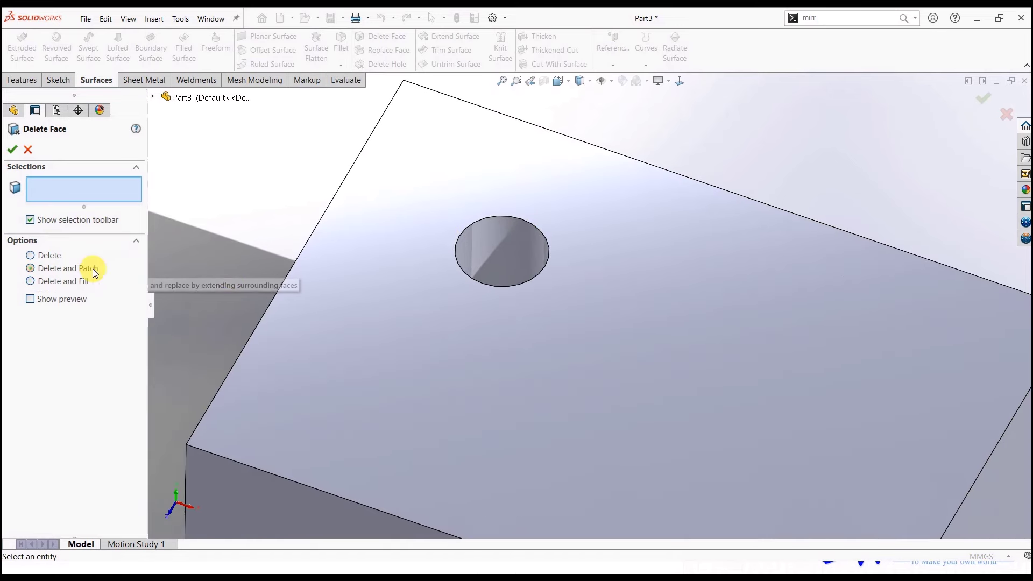
left_click(510, 247)
middle_click_drag(509, 247, 502, 344)
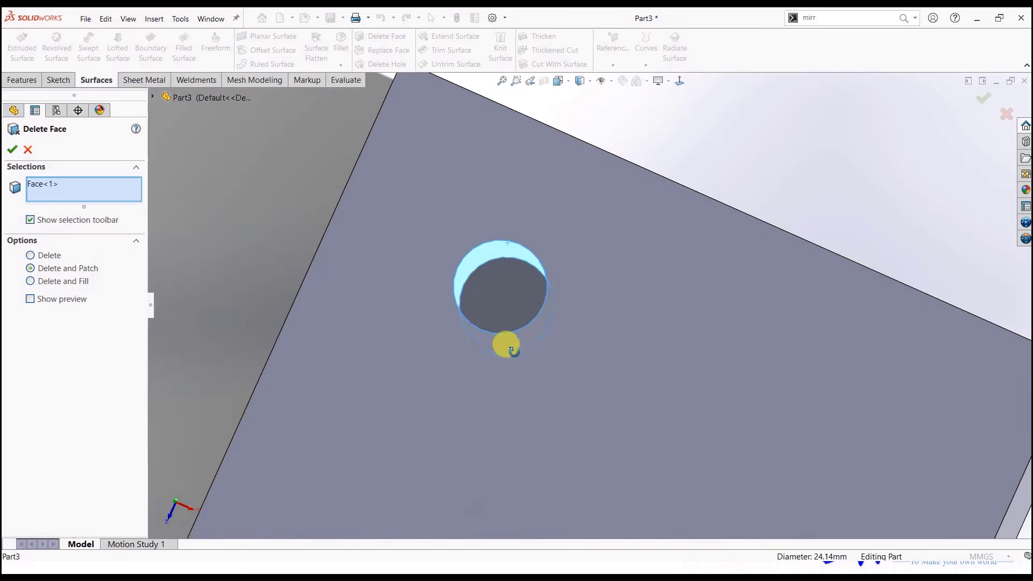
left_click(501, 297)
middle_click_drag(500, 298, 605, 215)
scroll(525, 238, "up", 5)
left_click(12, 149)
middle_click_drag(601, 194, 525, 233)
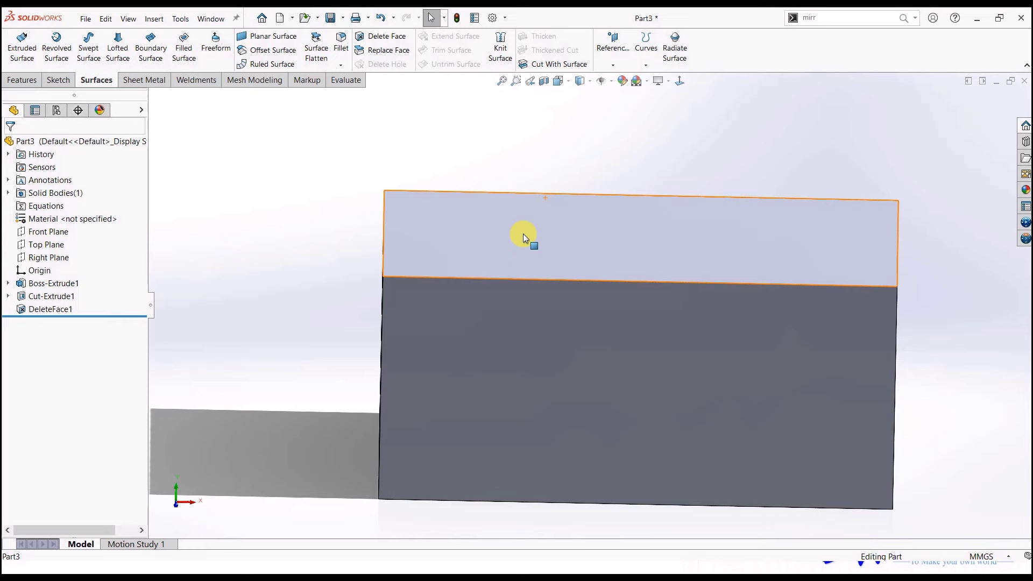
left_click(51, 296)
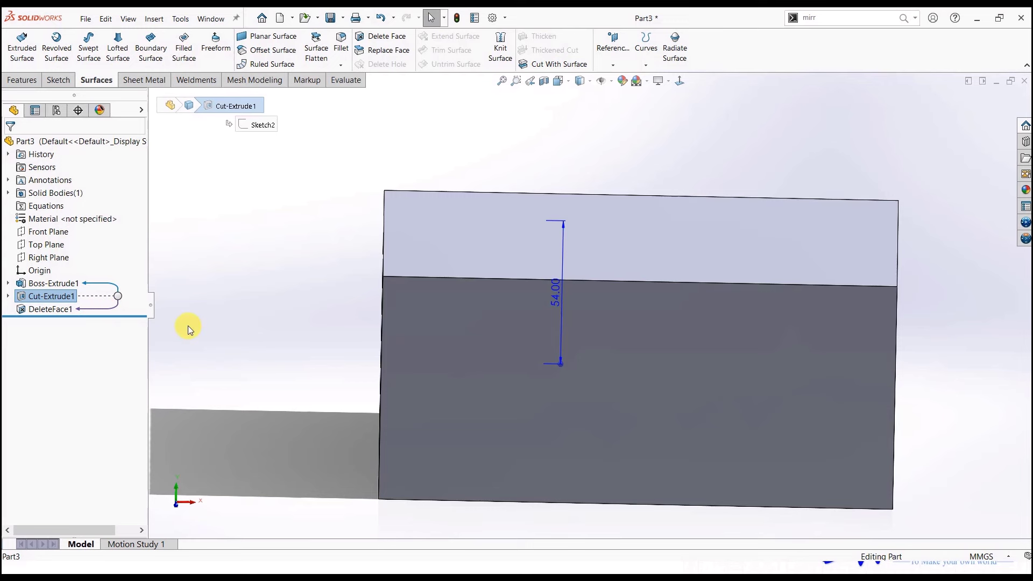
left_click(338, 178)
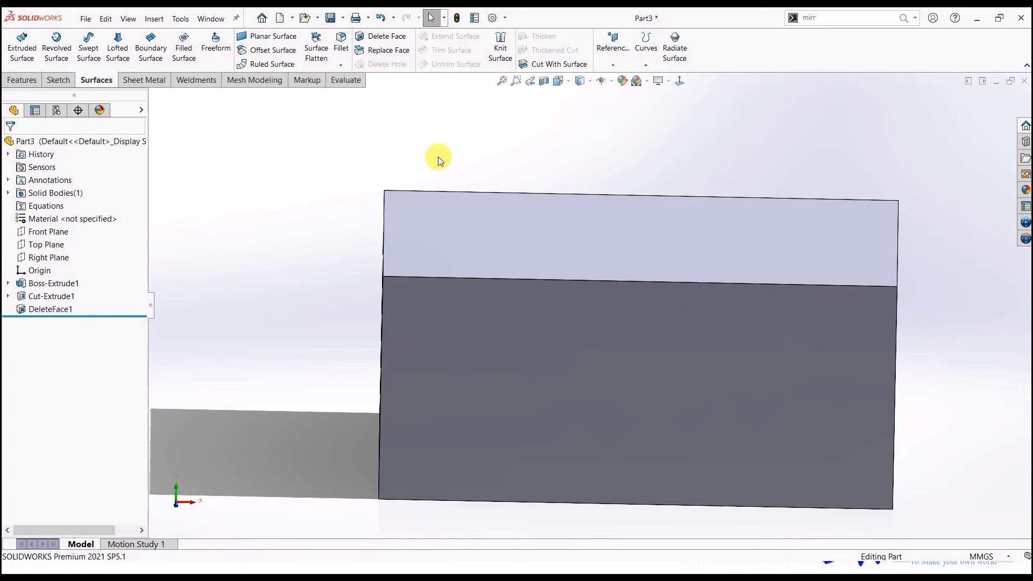
Sketch a four-point S-shaped spline on the block's long side face, running from below its lower edge to above its upper edge
middle_click_drag(460, 167, 556, 211)
middle_click_drag(724, 277, 663, 343)
left_click(662, 343)
left_click(707, 318)
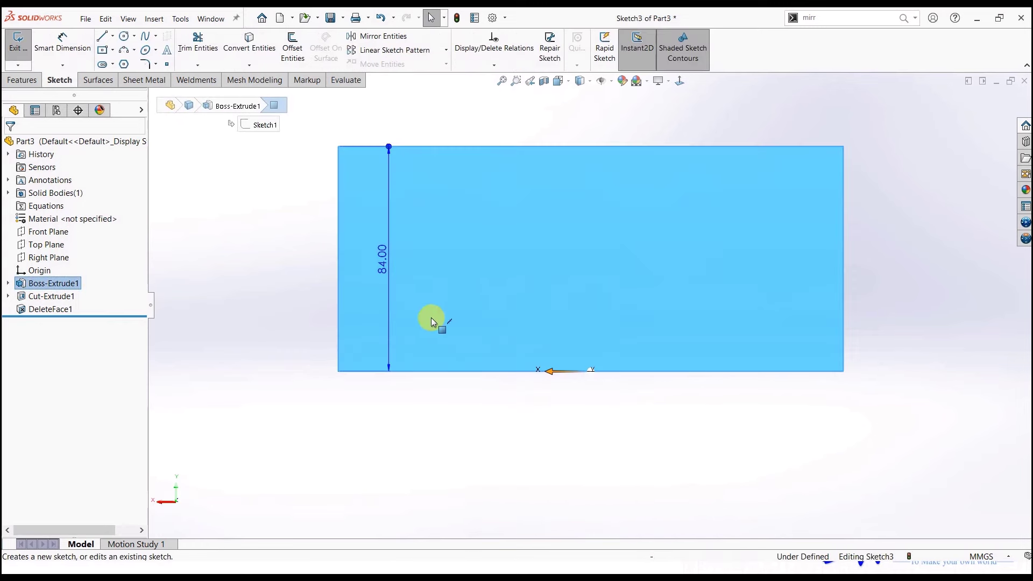
left_click(144, 36)
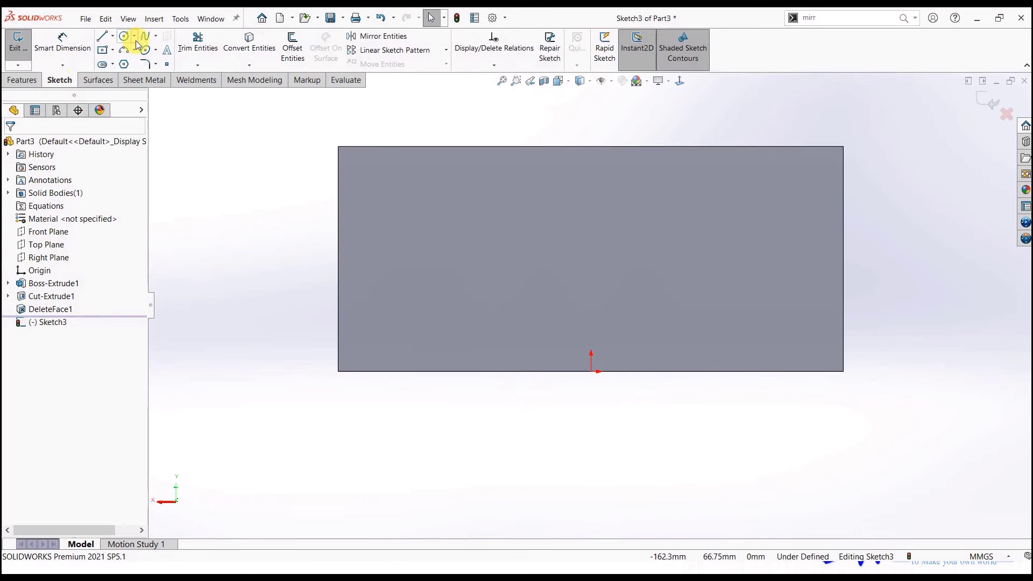
left_click(507, 435)
left_click(449, 280)
left_click(503, 202)
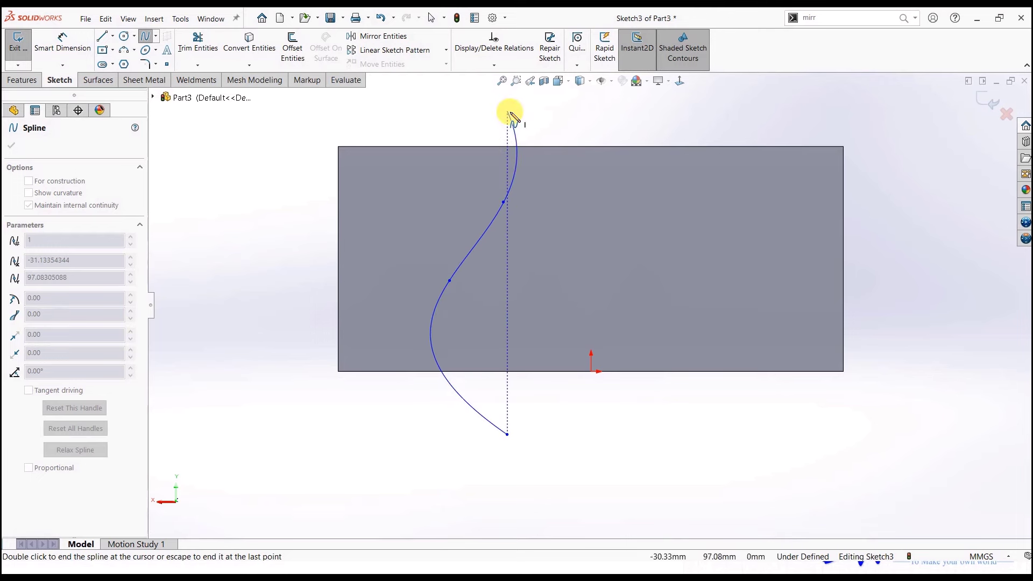
double_click(508, 112)
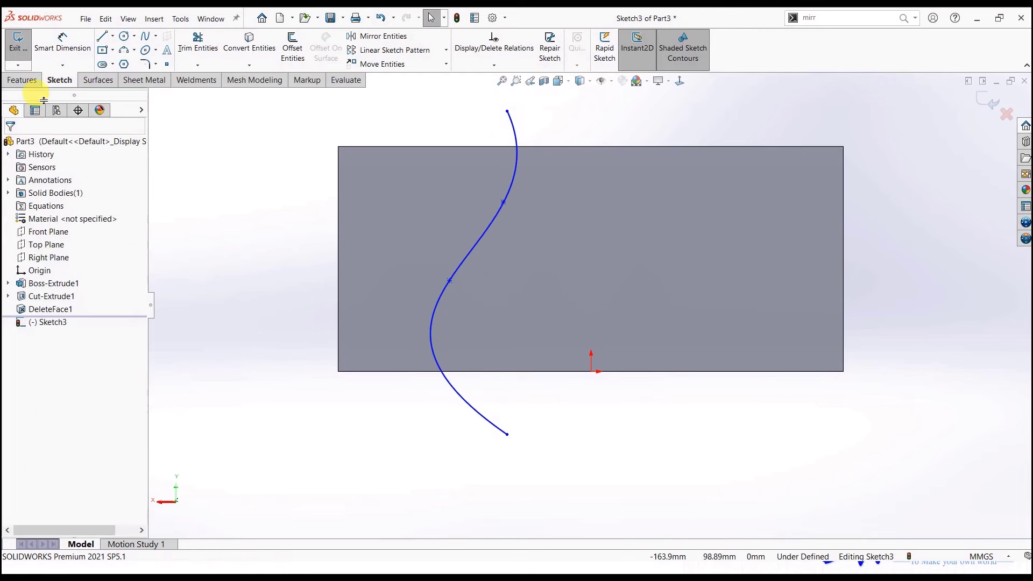
Extrude the spline as a surface with Blind in both directions so it passes through the block and overhangs both sides
left_click(21, 79)
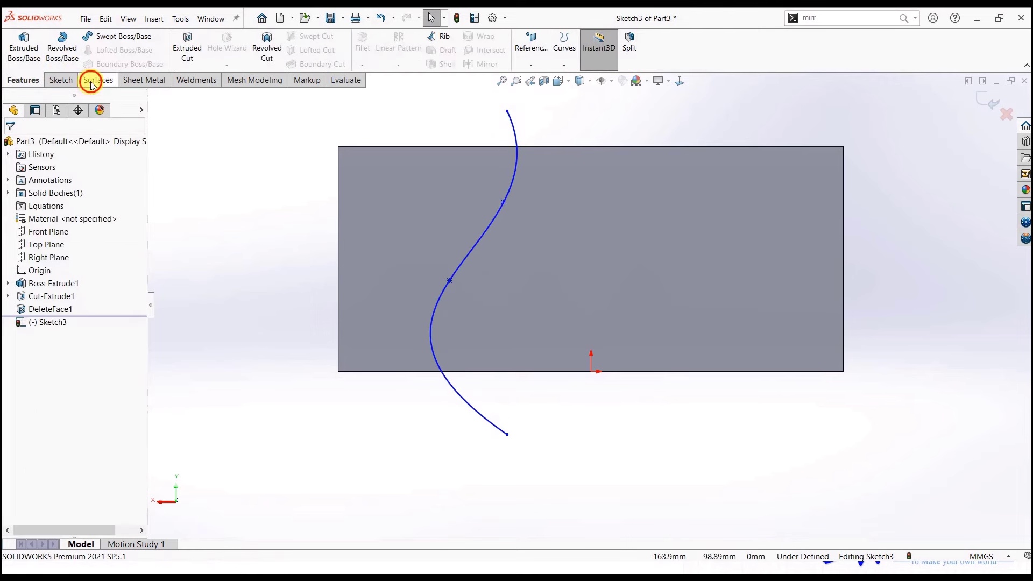
left_click(96, 79)
left_click(24, 51)
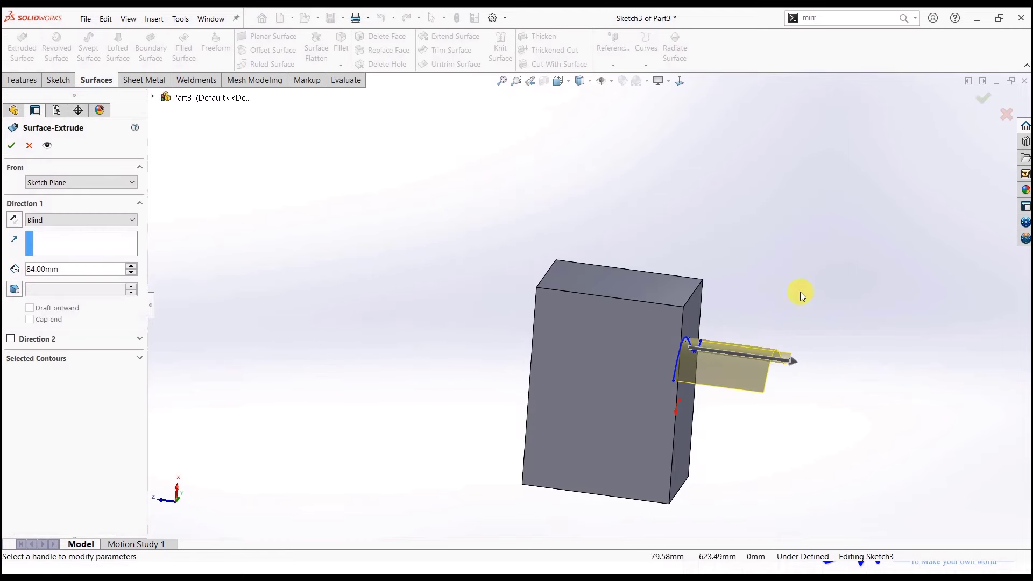
left_click(10, 339)
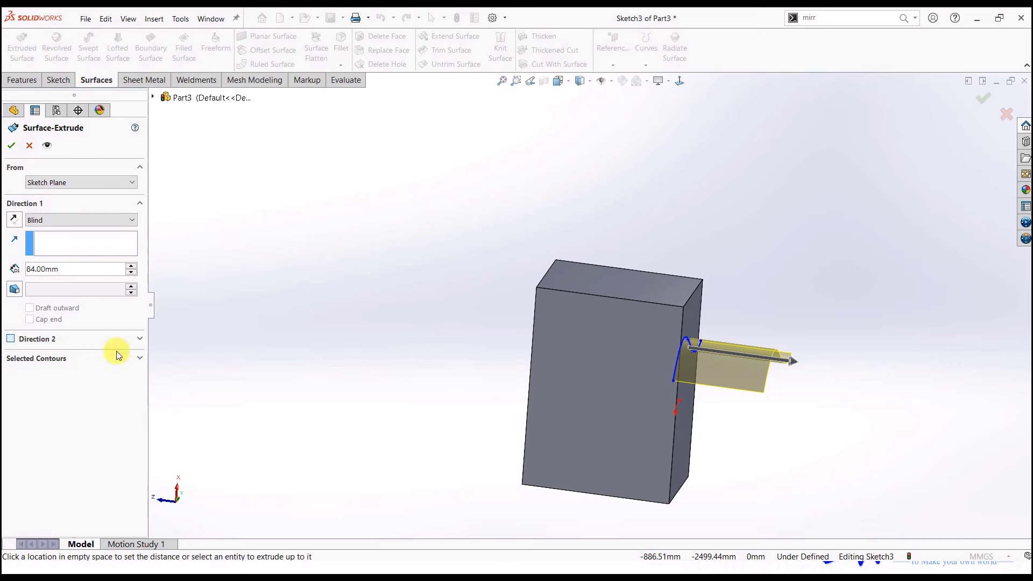
left_click_drag(586, 337, 464, 318)
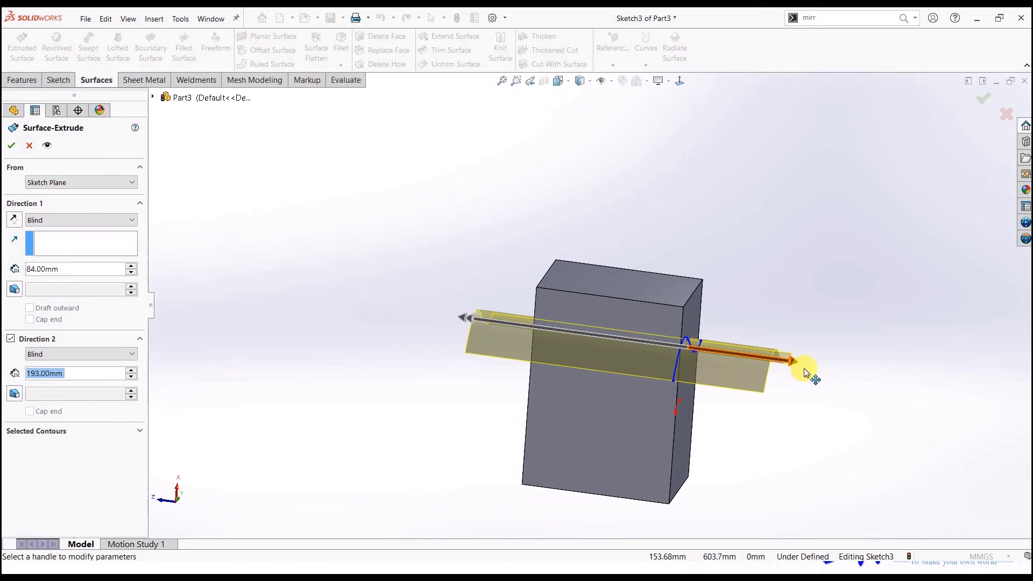
key("Return")
left_click(96, 80)
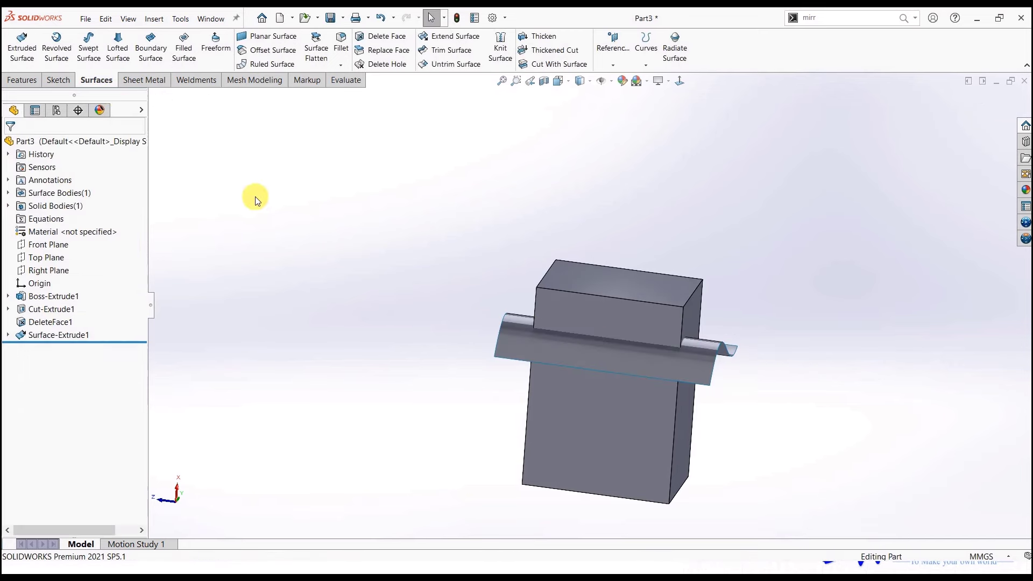
Replace the block's top face with the S-shaped extruded surface using Replace Face
middle_click_drag(680, 443, 731, 318)
scroll(707, 318, "up", 1)
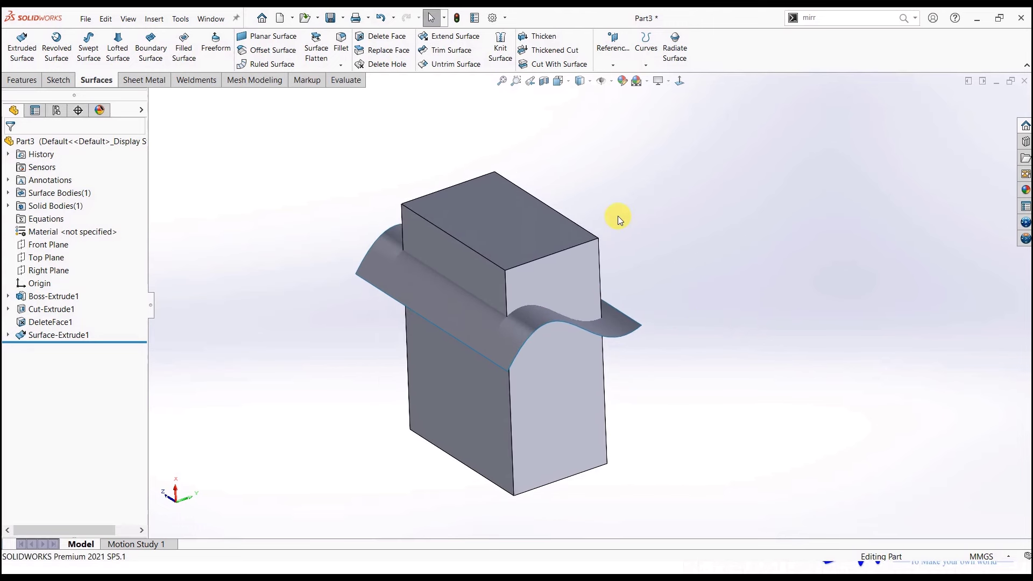
left_click(393, 53)
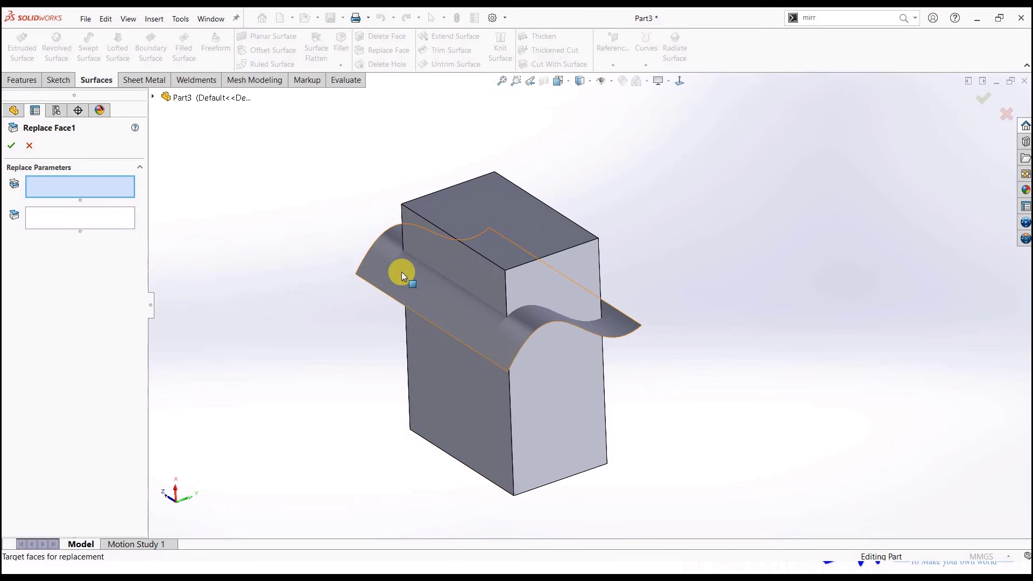
left_click(491, 250)
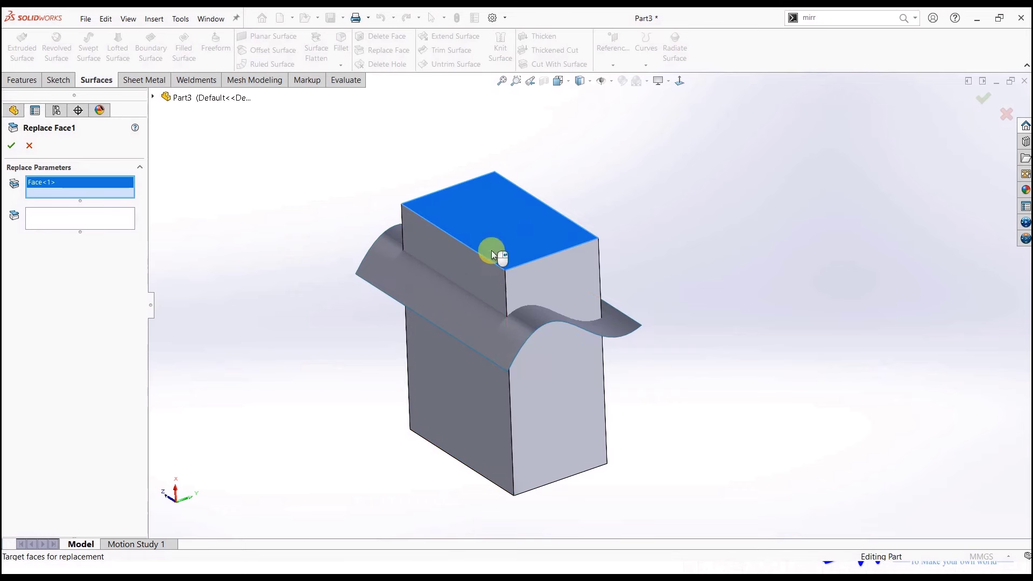
left_click(132, 226)
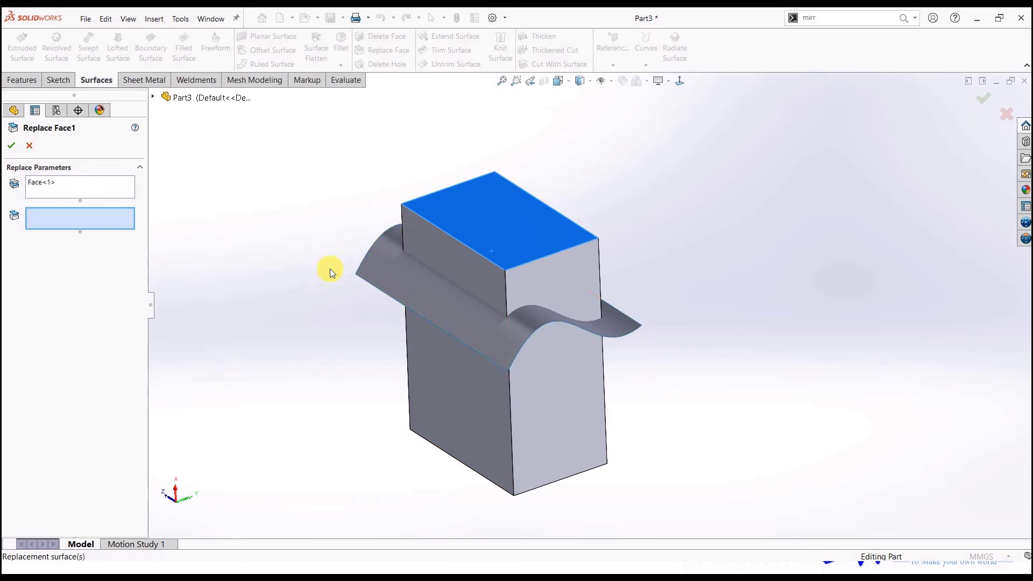
left_click(402, 267)
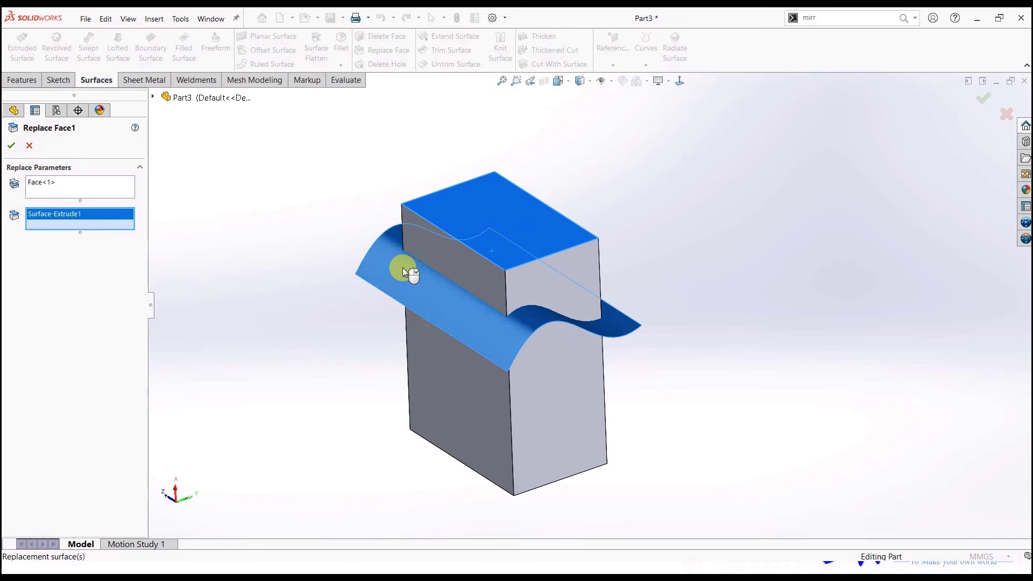
left_click(12, 145)
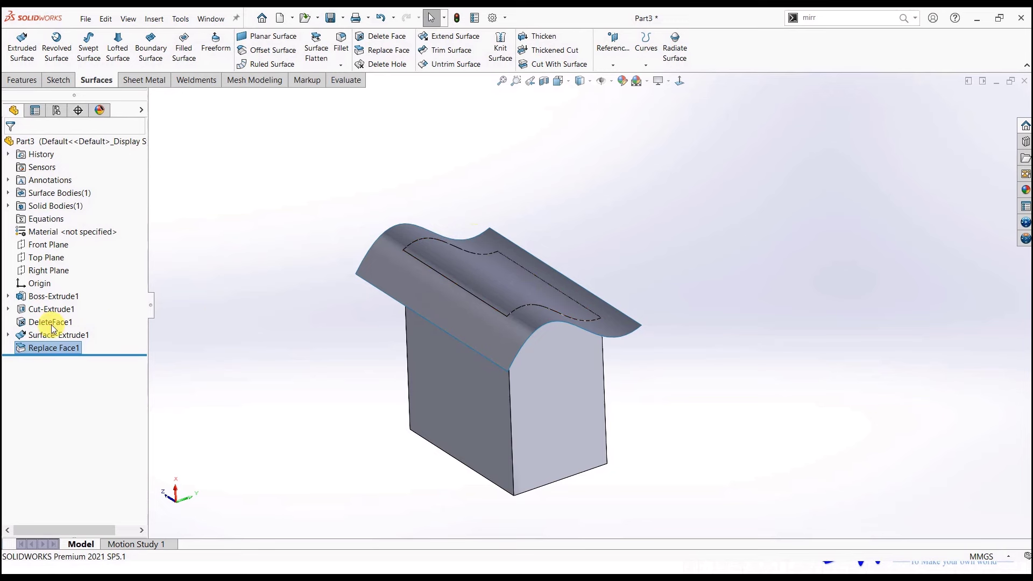
Delete the Replace Face1 feature from the part
right_click(53, 351)
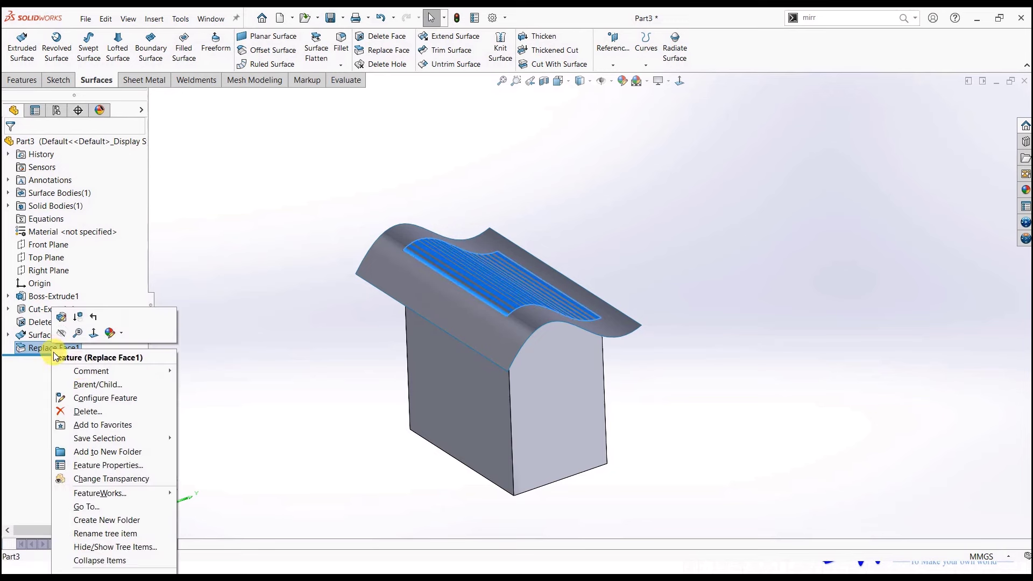
left_click(107, 411)
left_click(596, 223)
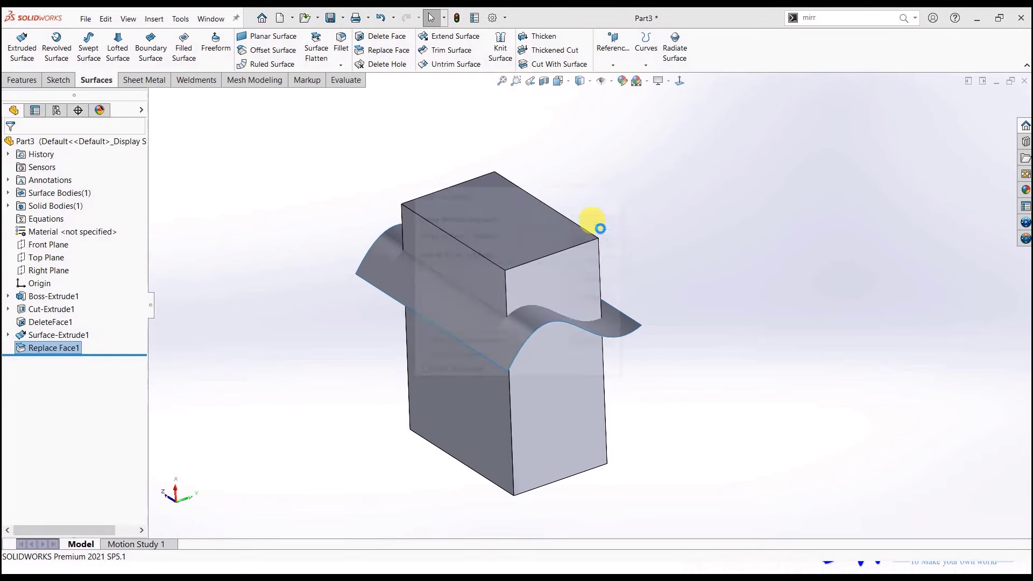
Cut off the block's upper portion with the S-shaped extruded surface using Cut With Surface
left_click(532, 64)
left_click(460, 310)
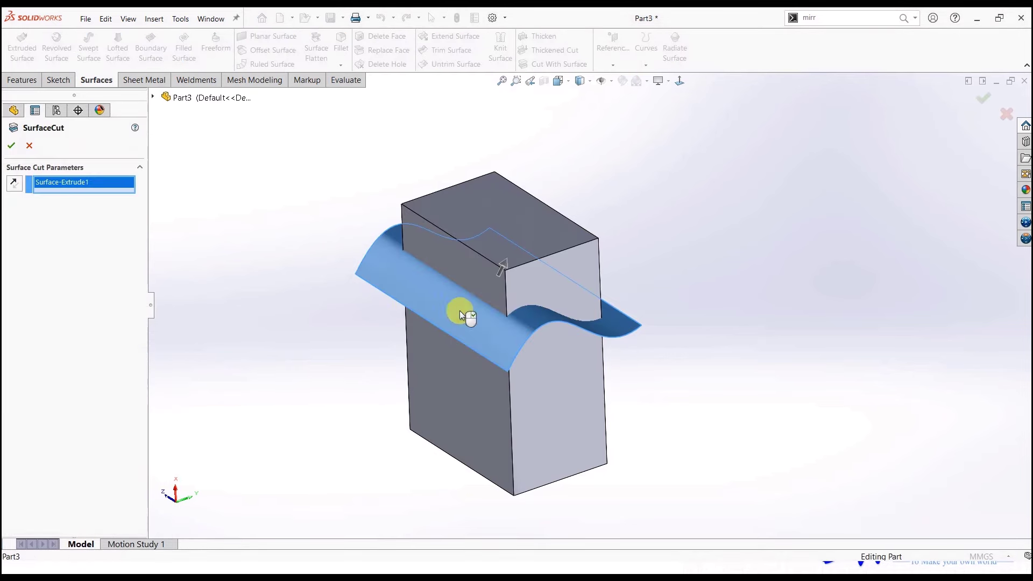
left_click(11, 145)
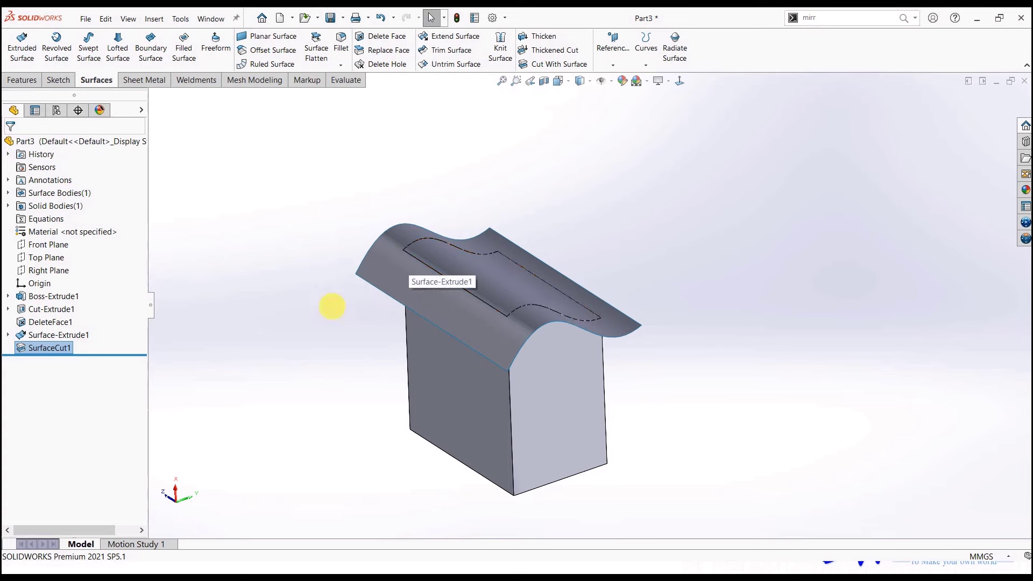
Delete the SurfaceCut1 feature from the part
mouse_move(50, 350)
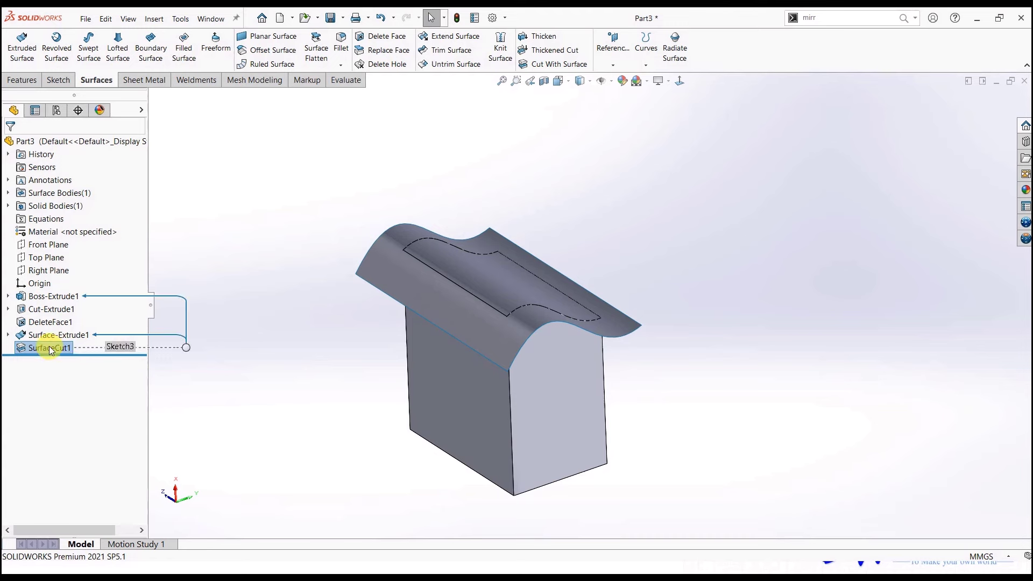
right_click(51, 350)
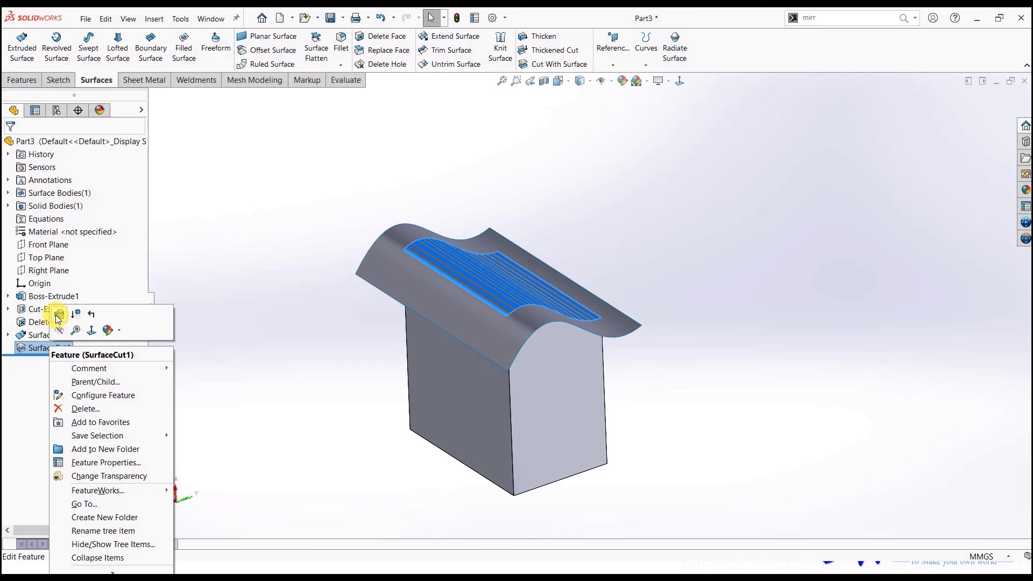
left_click(84, 408)
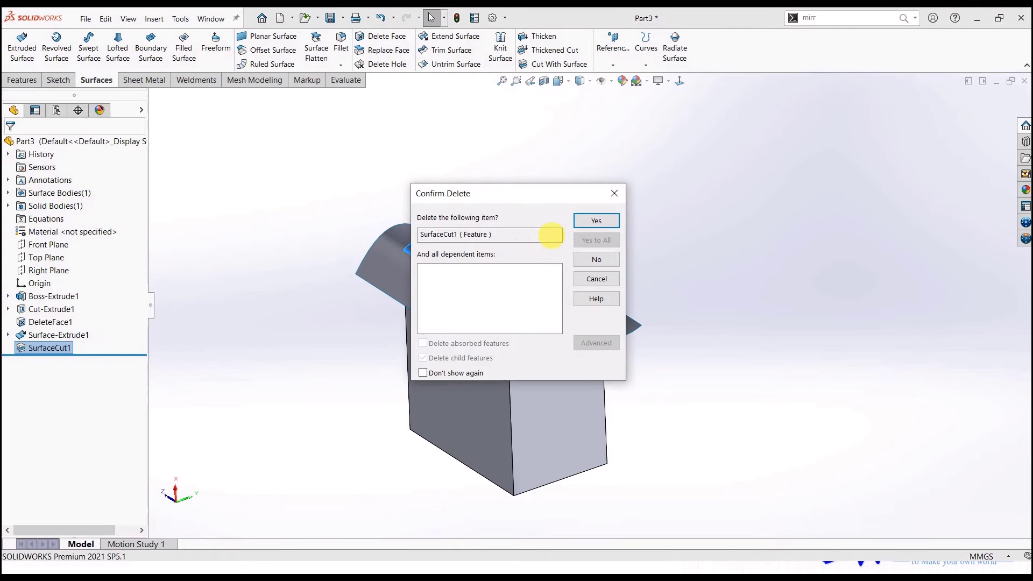
left_click(585, 222)
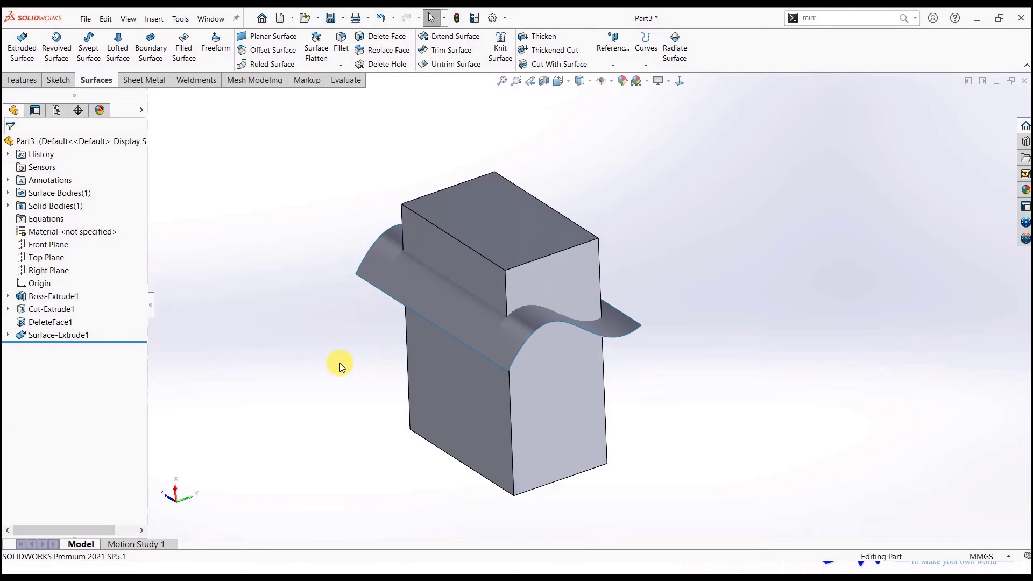
Edit Sketch3 of the extruded surface, moving the spline's two inner points outward to form a C-shaped curve beyond the block's end
left_click(8, 335)
left_click(43, 347)
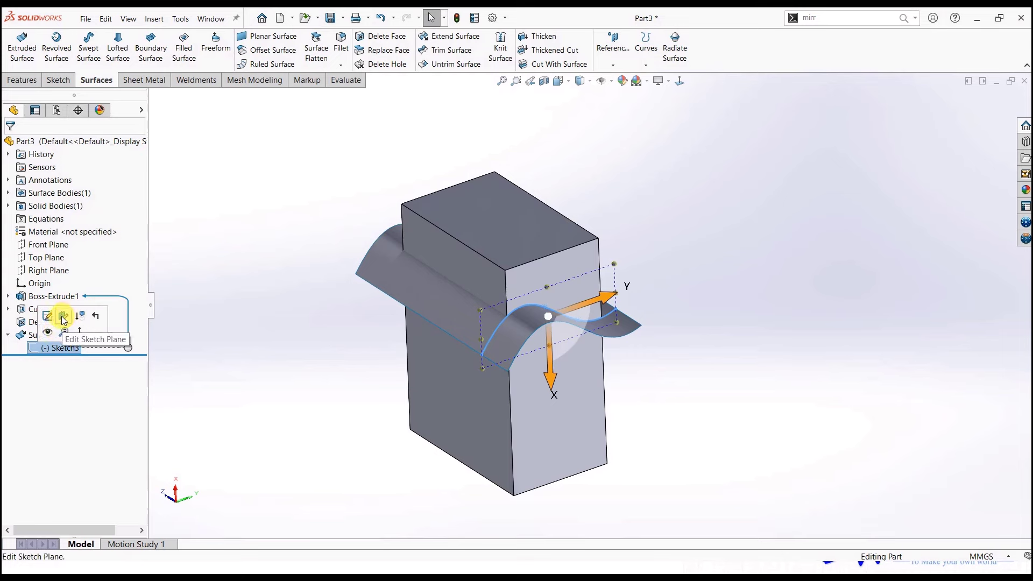
left_click(47, 318)
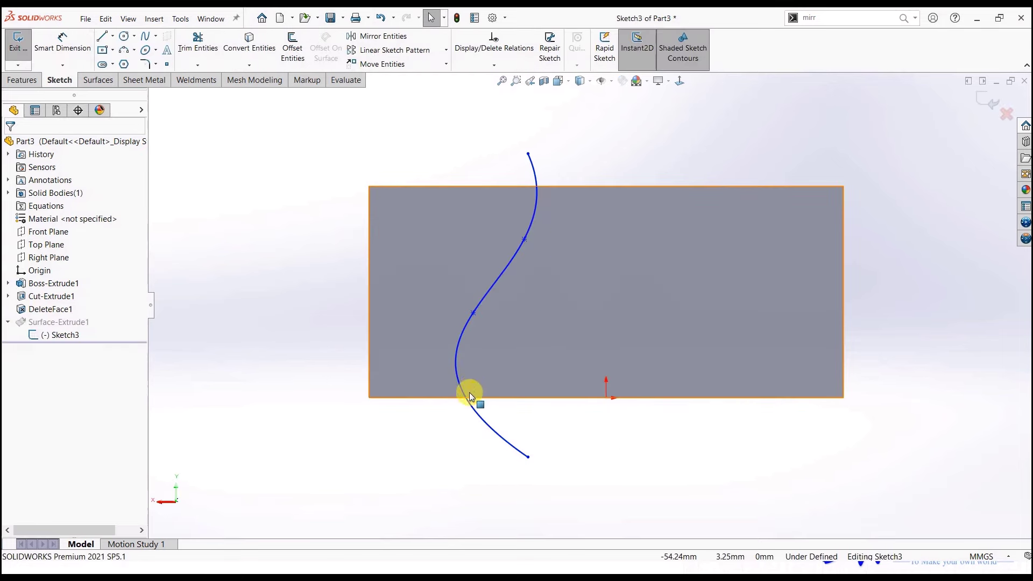
left_click_drag(472, 314, 281, 355)
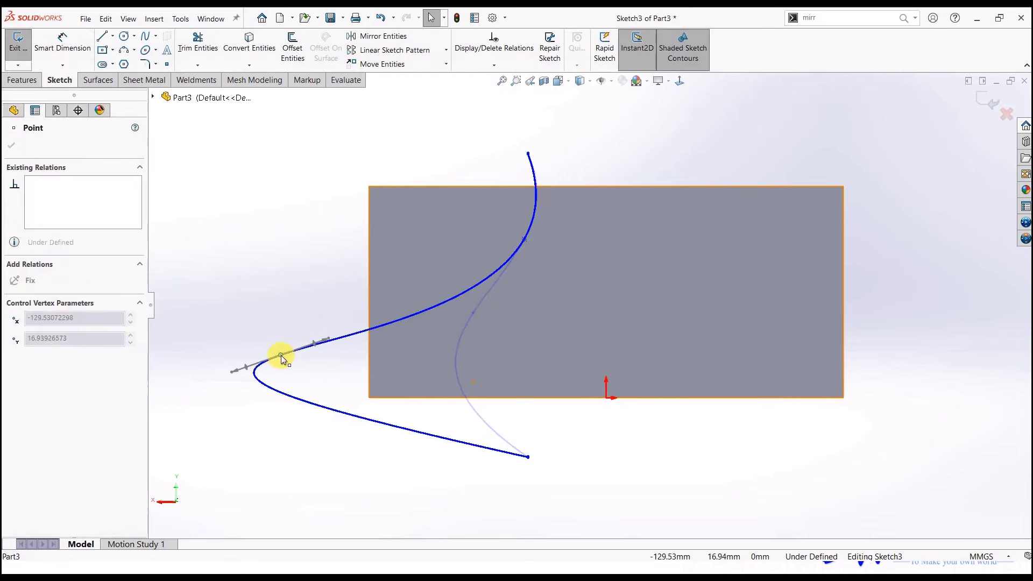
left_click_drag(522, 240, 327, 176)
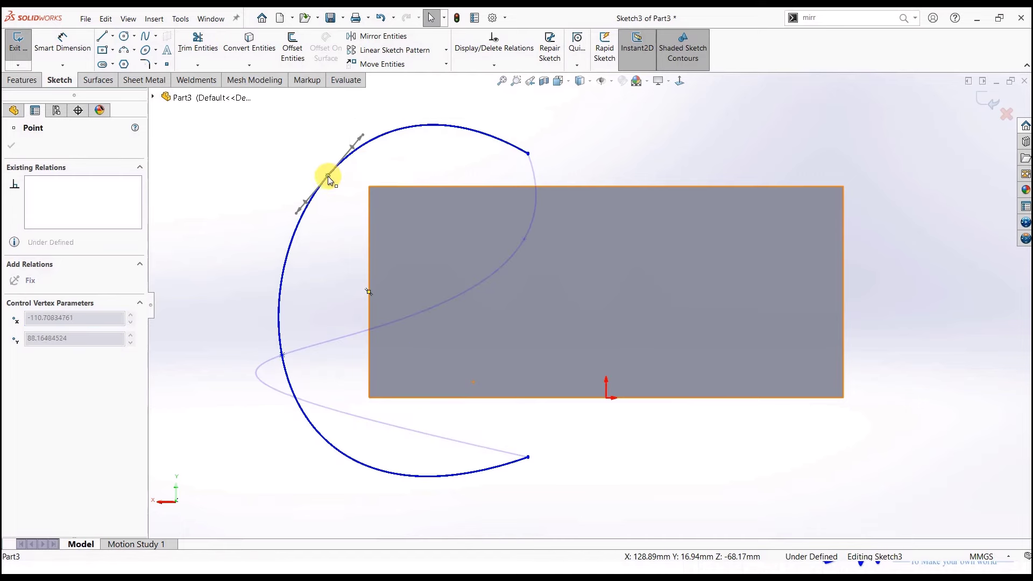
left_click(240, 233)
left_click(18, 43)
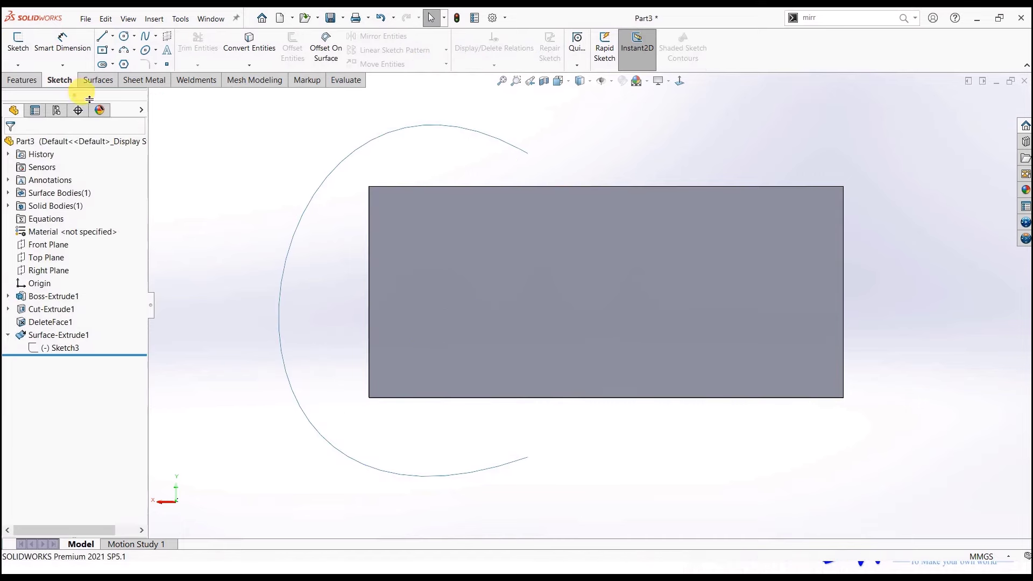
Replace the block's top face with the C-shaped extruded surface using Replace Face
mouse_move(401, 344)
middle_mouse_down()
mouse_move(541, 214)
mouse_move(454, 305)
mouse_move(457, 320)
mouse_move(511, 264)
mouse_move(456, 308)
mouse_move(538, 253)
mouse_move(543, 316)
mouse_move(498, 282)
middle_mouse_up()
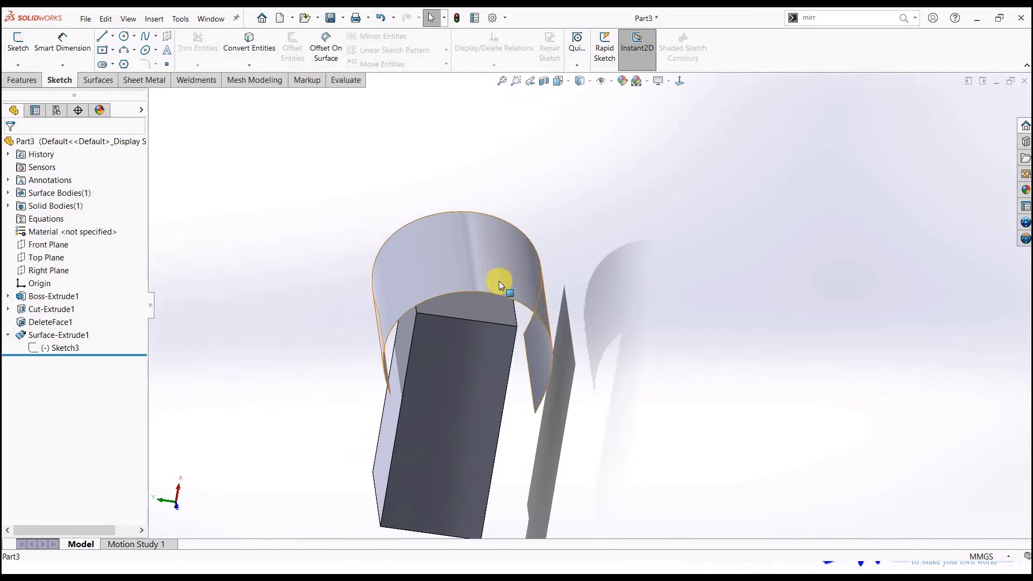
left_click(93, 80)
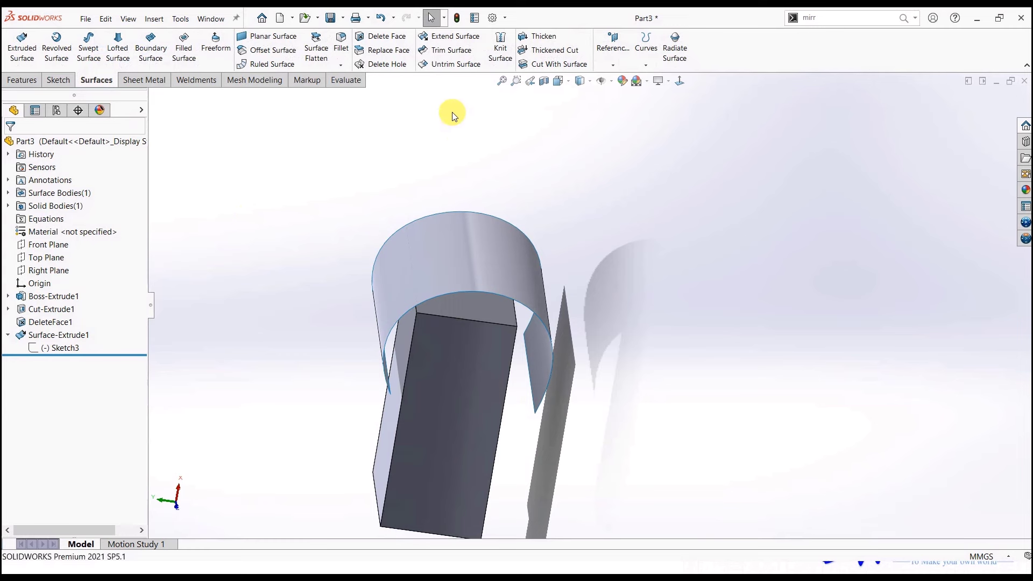
left_click(384, 50)
mouse_move(468, 305)
middle_mouse_down()
mouse_move(466, 286)
mouse_move(461, 311)
middle_mouse_up()
left_click(461, 301)
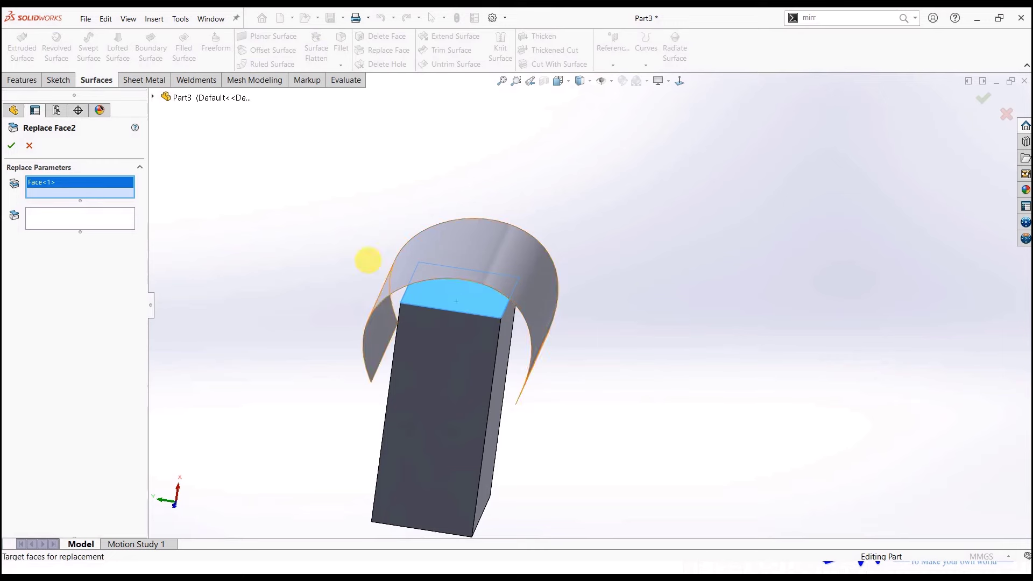
left_click(88, 223)
left_click(426, 258)
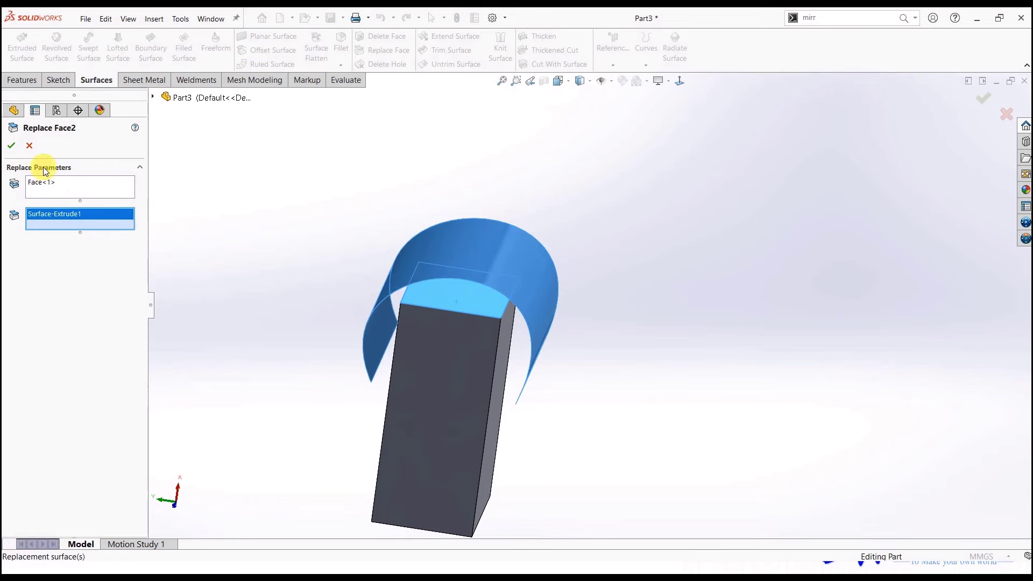
left_click(11, 145)
Hide the C-shaped surface body and examine the block's replaced end face from several angles
middle_click_drag(189, 326, 391, 308)
key("Tab")
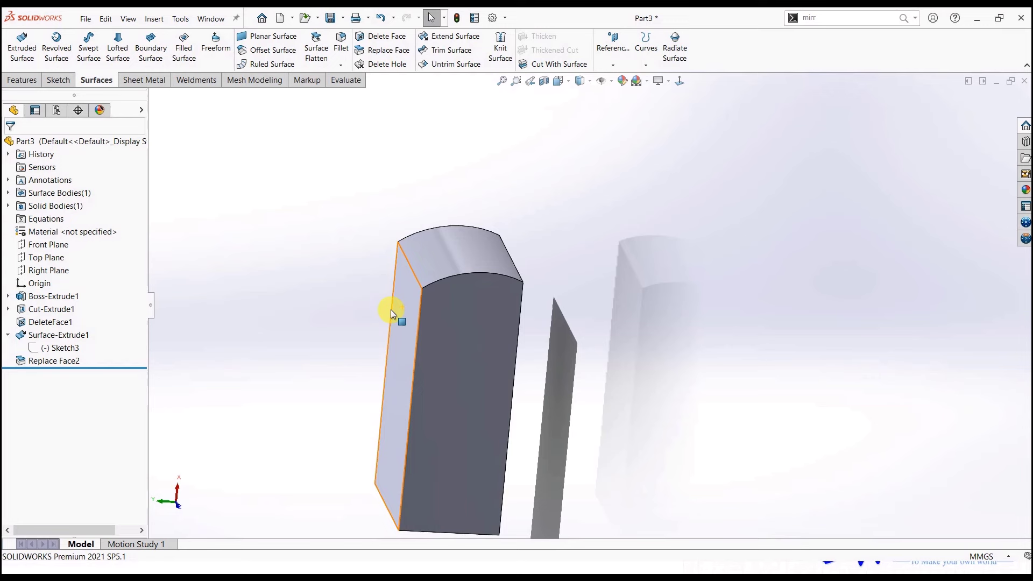
middle_click_drag(691, 292, 450, 212)
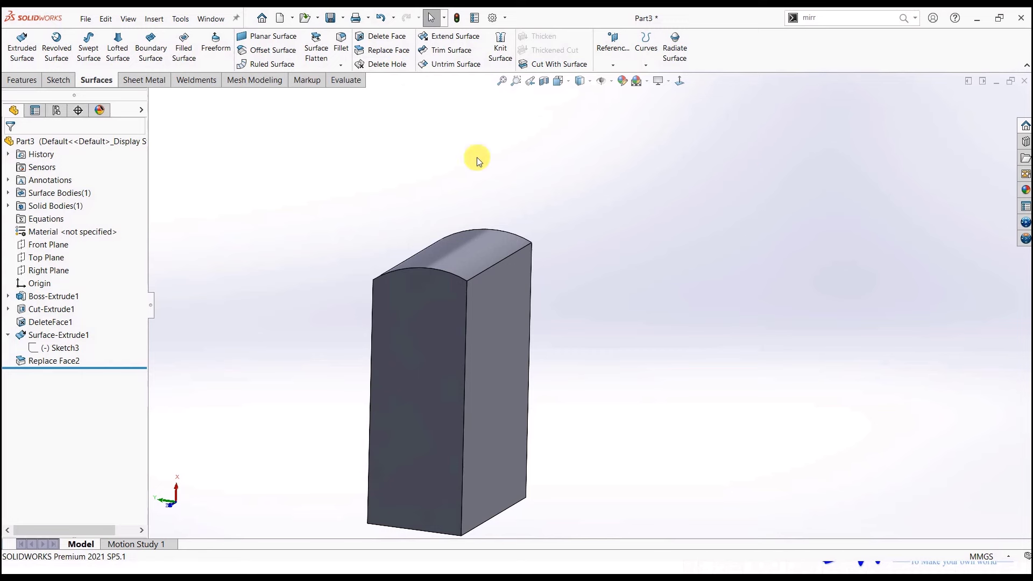
middle_click_drag(474, 188, 491, 254)
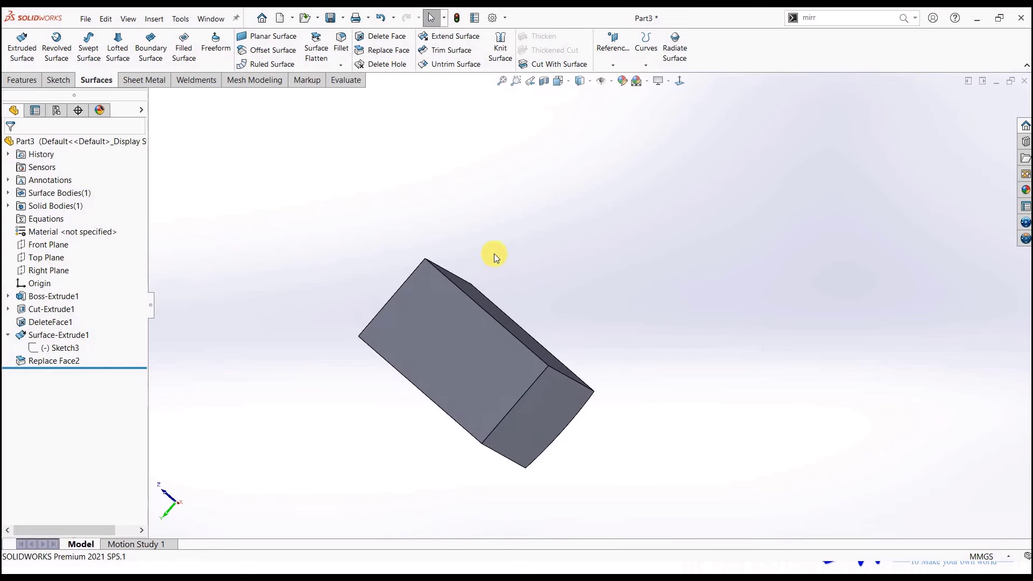
Switch to the open Part2 document, and from there to Part1
left_click(212, 25)
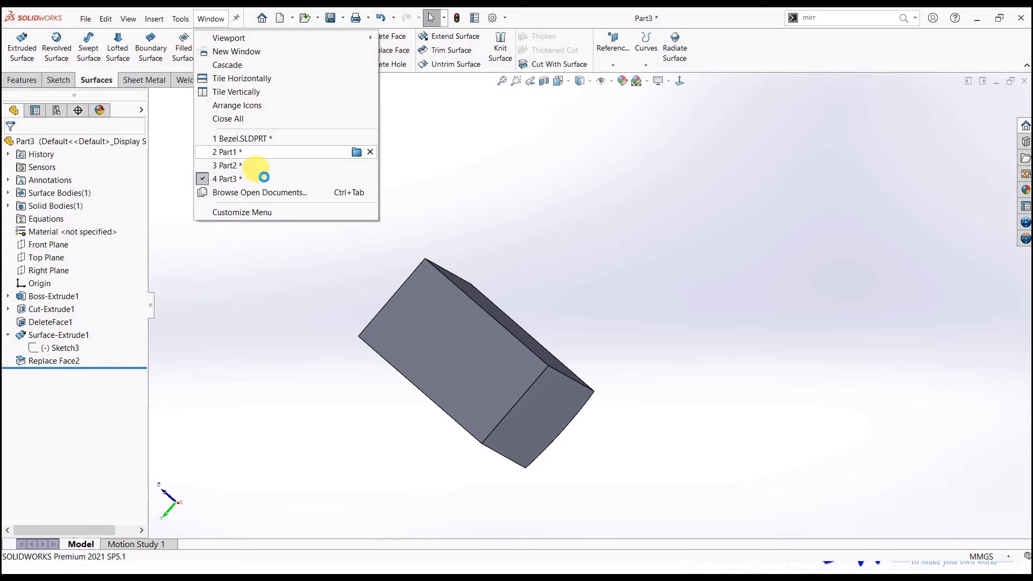
left_click(253, 166)
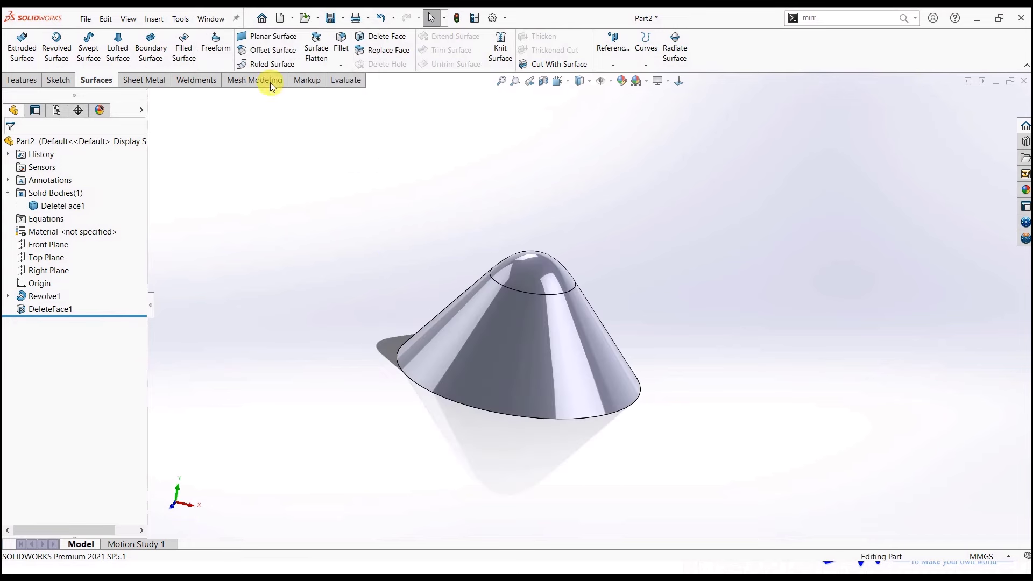
left_click(211, 19)
left_click(247, 156)
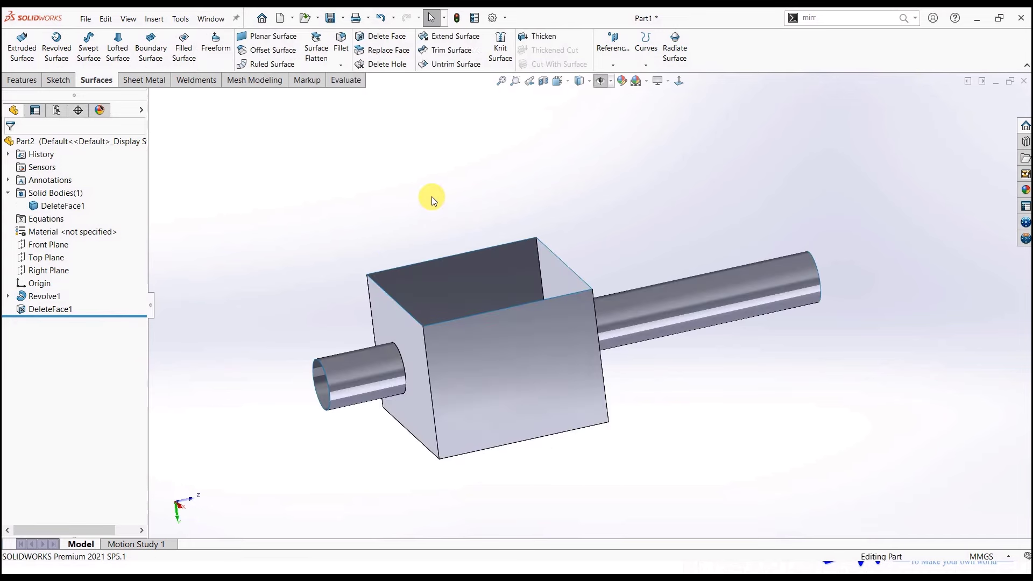
Extend the far long edge of the box's open rim by 89 mm with the Distance condition and Same surface type
left_click(440, 41)
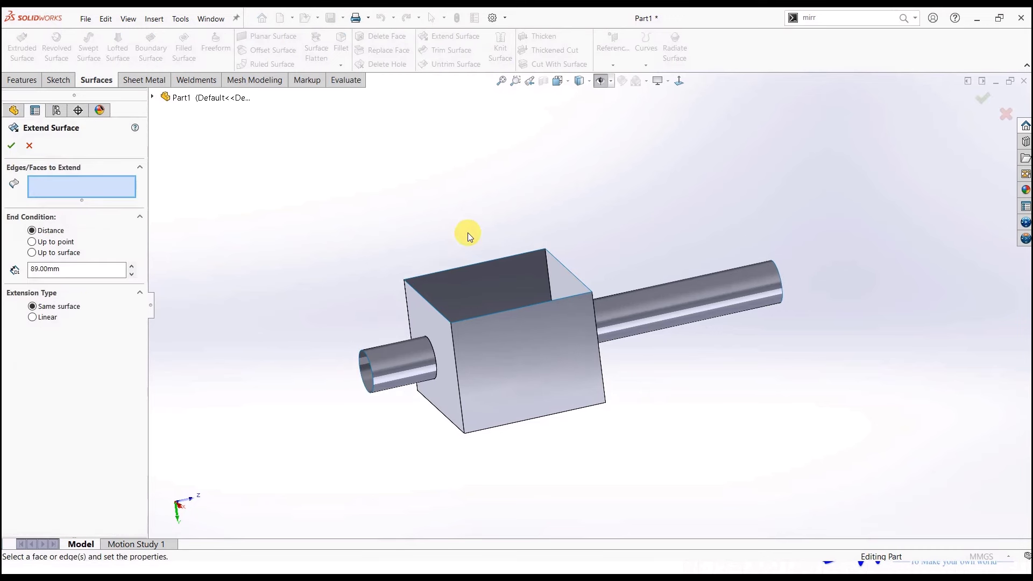
left_click(469, 266)
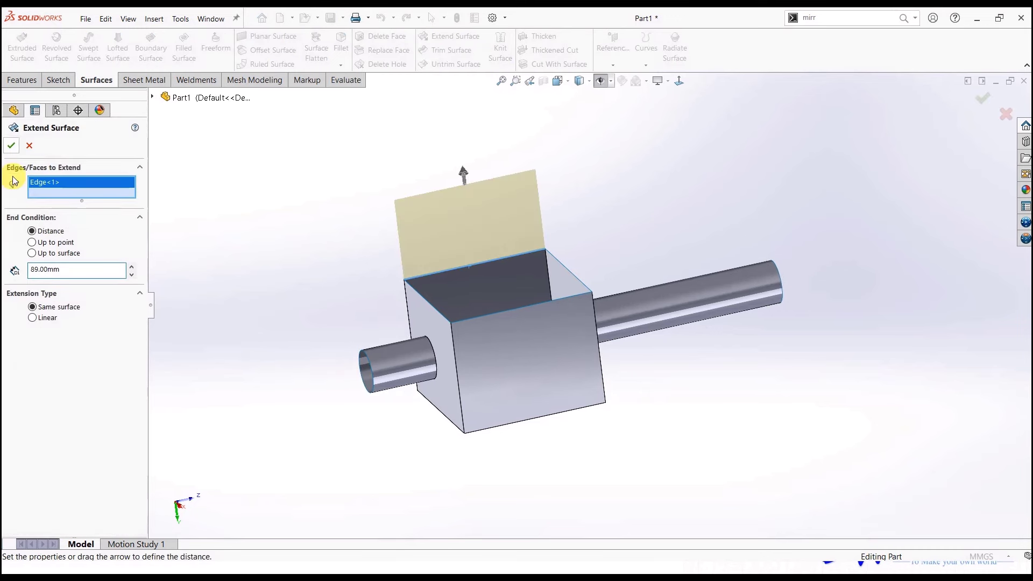
left_click(9, 148)
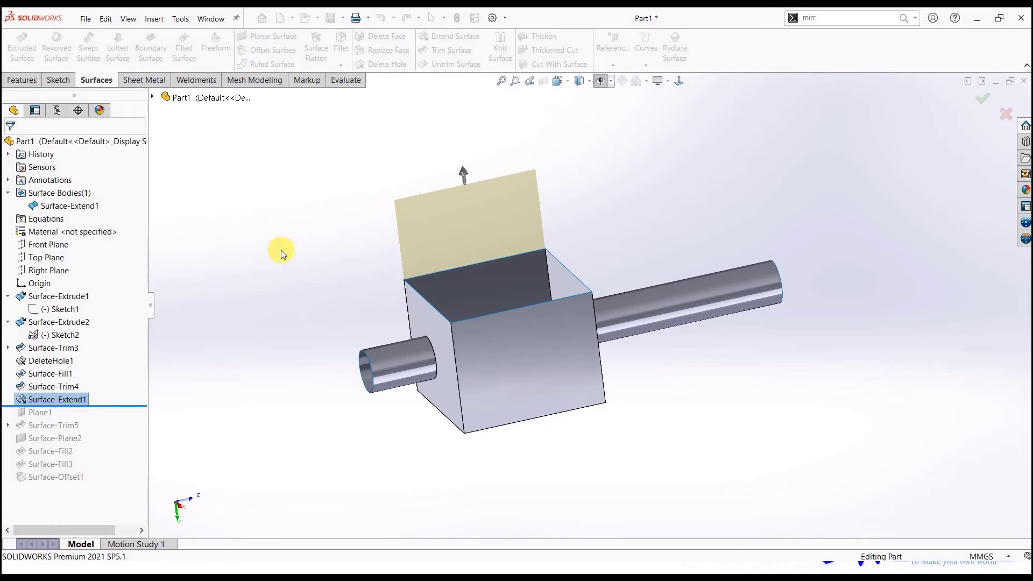
Sketch a closed six-point spline with a narrow notch on the box's outer side face, above the origin, and finish the sketch
mouse_move(445, 249)
middle_mouse_down()
mouse_move(544, 219)
mouse_move(465, 242)
mouse_move(463, 265)
mouse_move(497, 332)
middle_mouse_up()
left_click(544, 325)
left_click(563, 302)
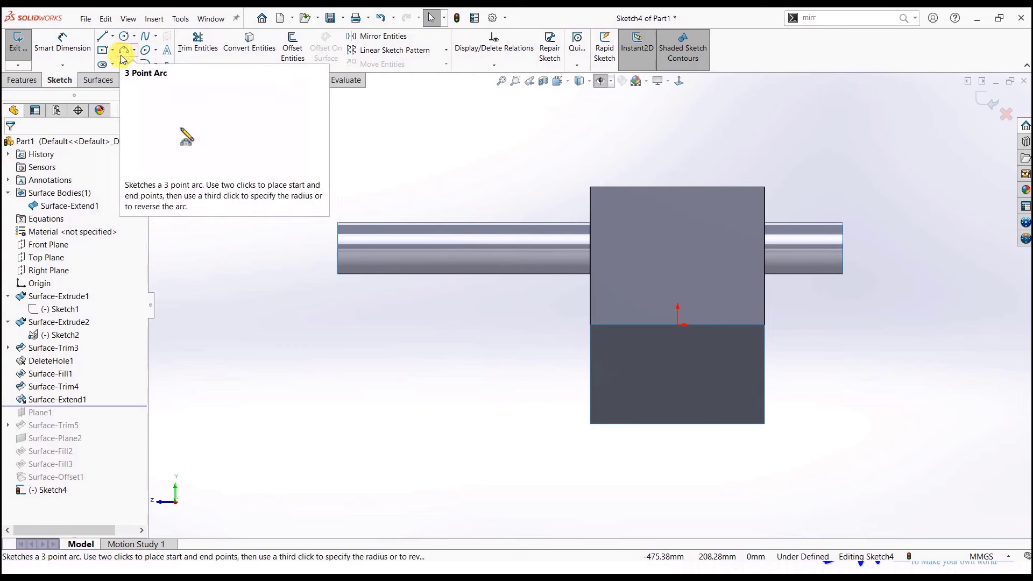
left_click(145, 36)
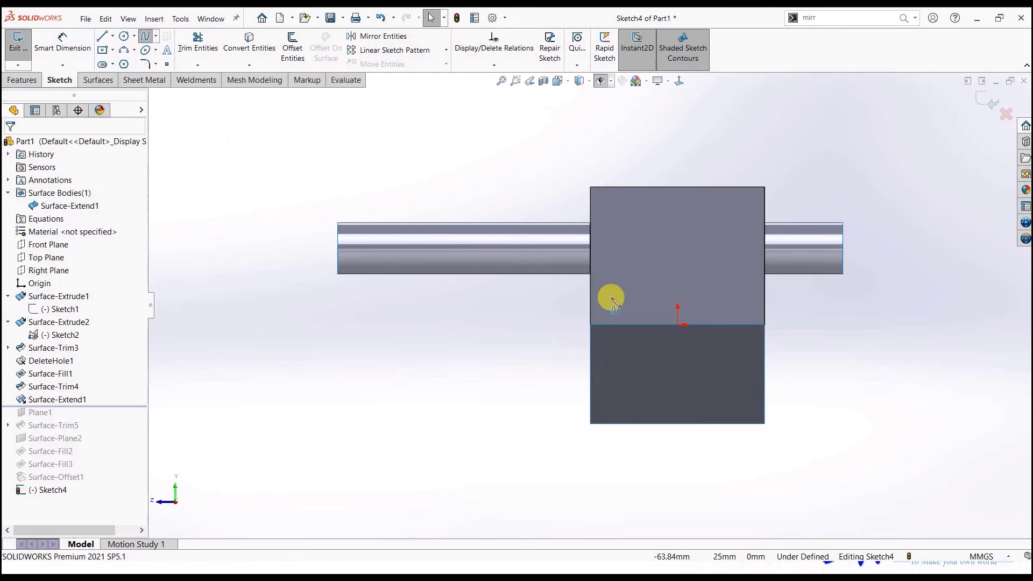
left_click(646, 260)
left_click(653, 222)
left_click(708, 232)
left_click(707, 266)
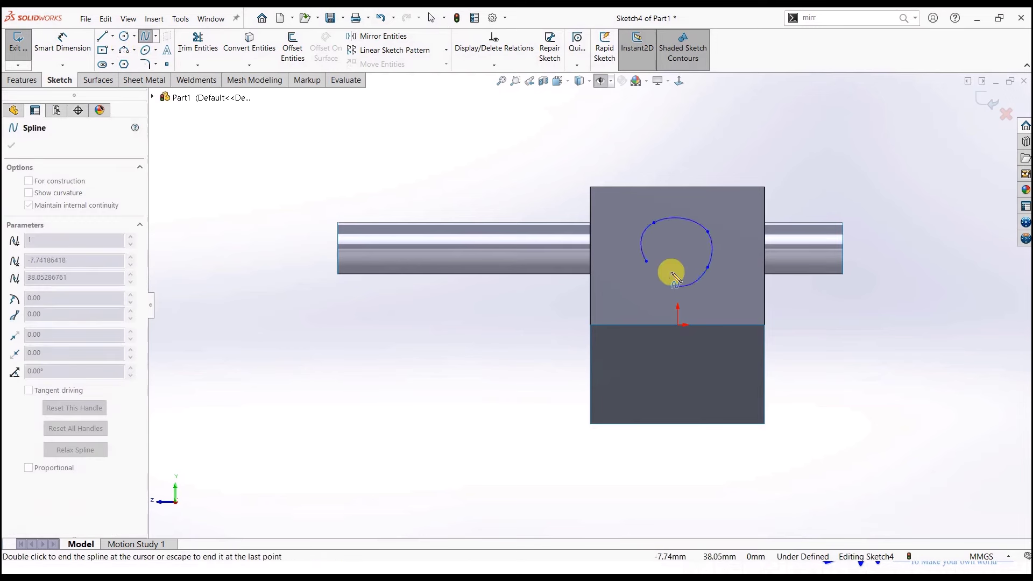
left_click(670, 261)
left_click(667, 239)
left_click(647, 262)
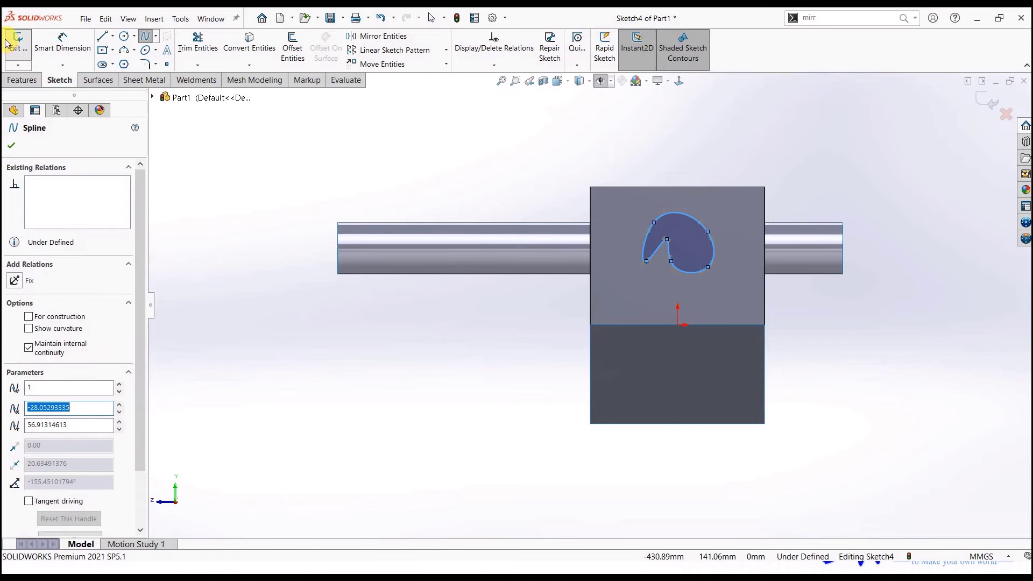
left_click(17, 43)
Trim the box's face with the spline sketch, removing the region inside the closed curve with Standard trim type
mouse_move(479, 286)
middle_mouse_down()
mouse_move(479, 226)
mouse_move(166, 135)
middle_mouse_up()
left_click(96, 80)
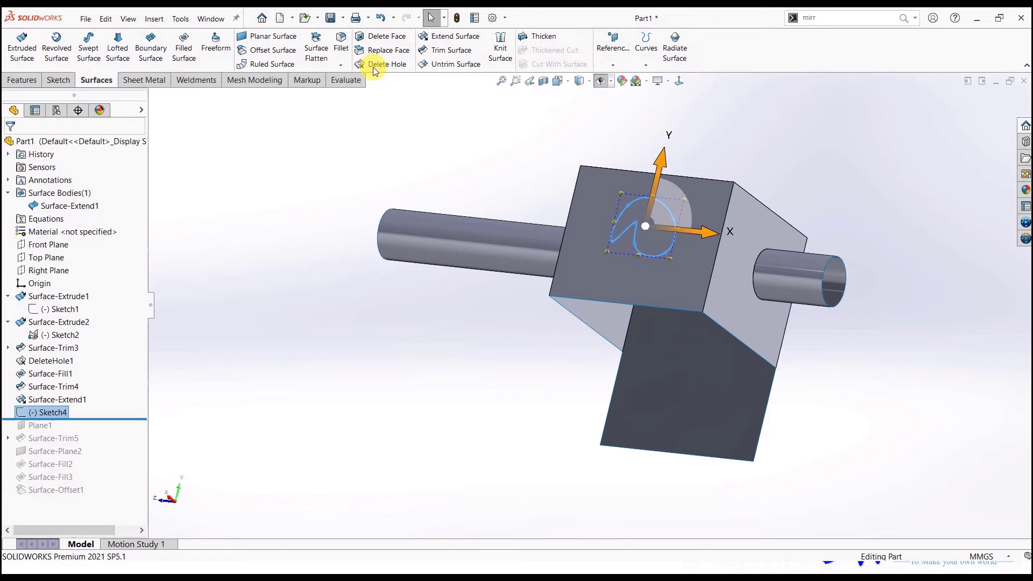
left_click(447, 50)
scroll(708, 269, "down", 3)
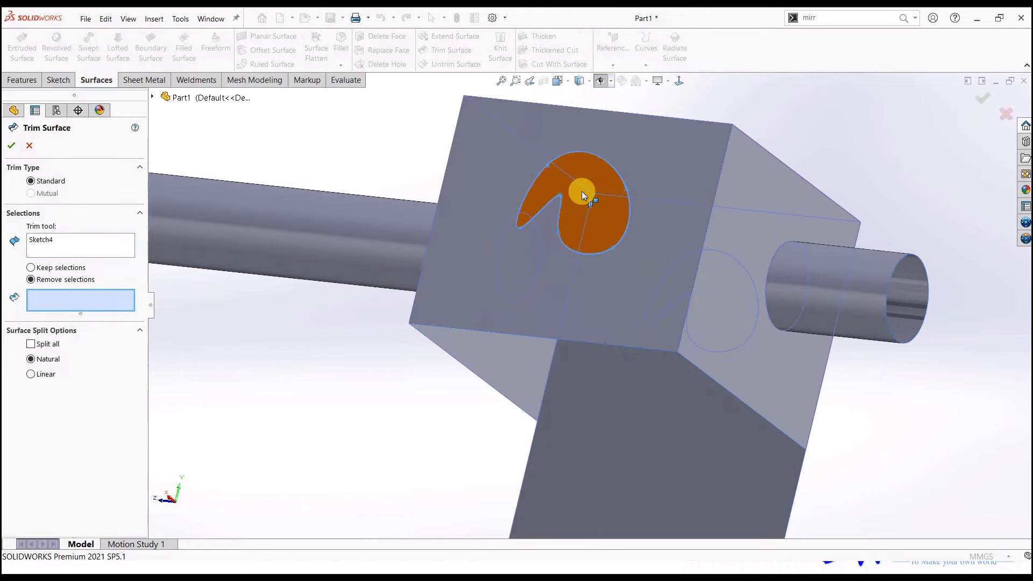
left_click(582, 191)
left_click(11, 145)
scroll(336, 263, "up", 5)
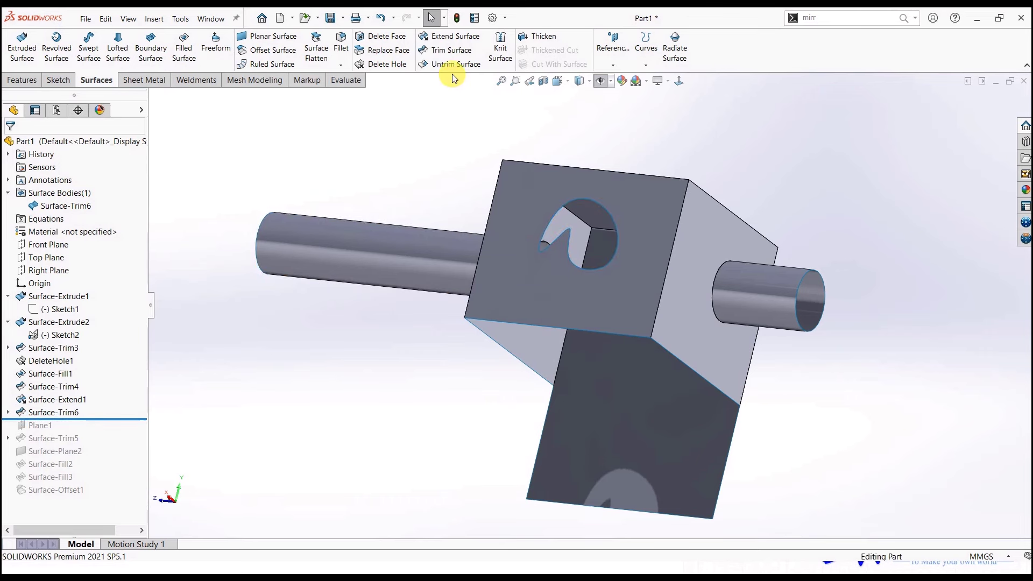
Untrim the box face containing the spline-shaped hole, using All edges, 0% extension and Merge with original
left_click(625, 205)
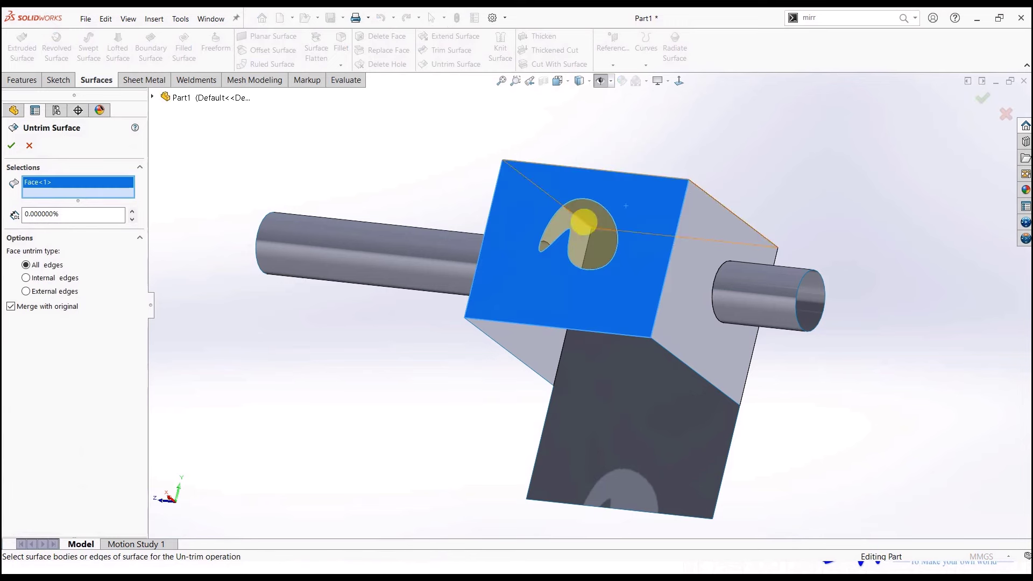
left_click(12, 145)
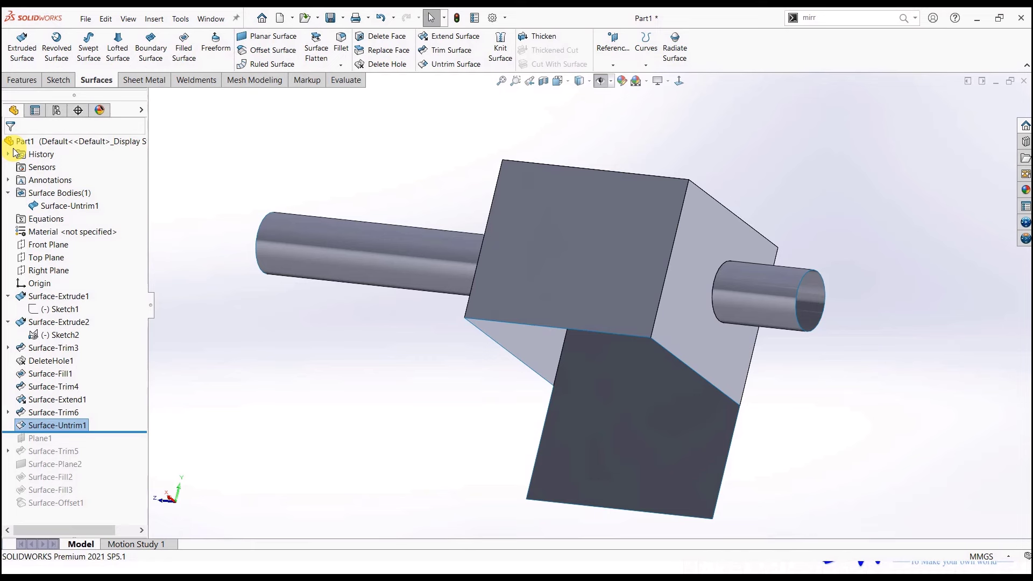
middle_click_drag(572, 346, 473, 140)
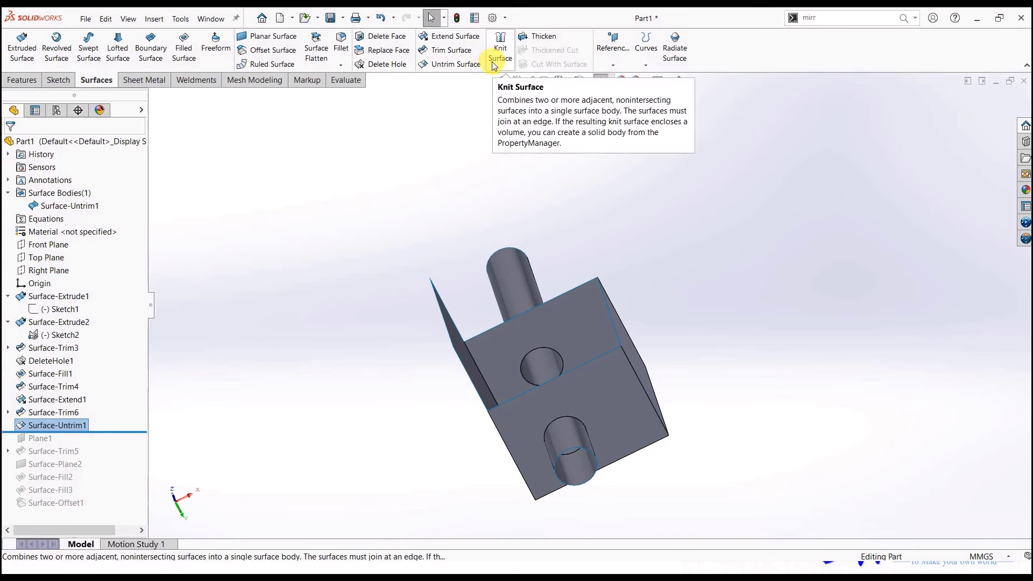
Switch to the open Part3 document and undo its recent changes back to the wavy extruded surface through the block
left_click(210, 18)
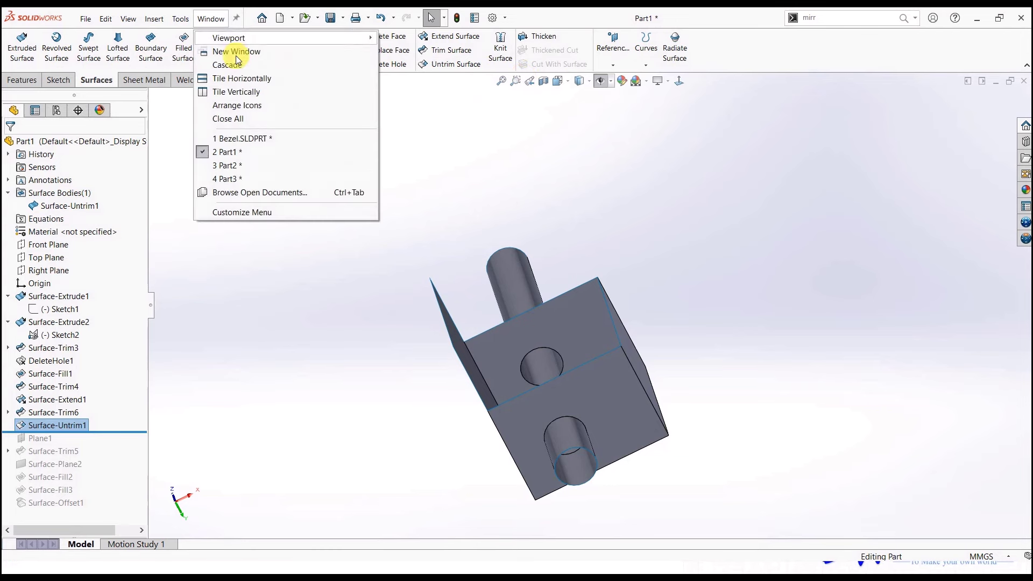
left_click(355, 179)
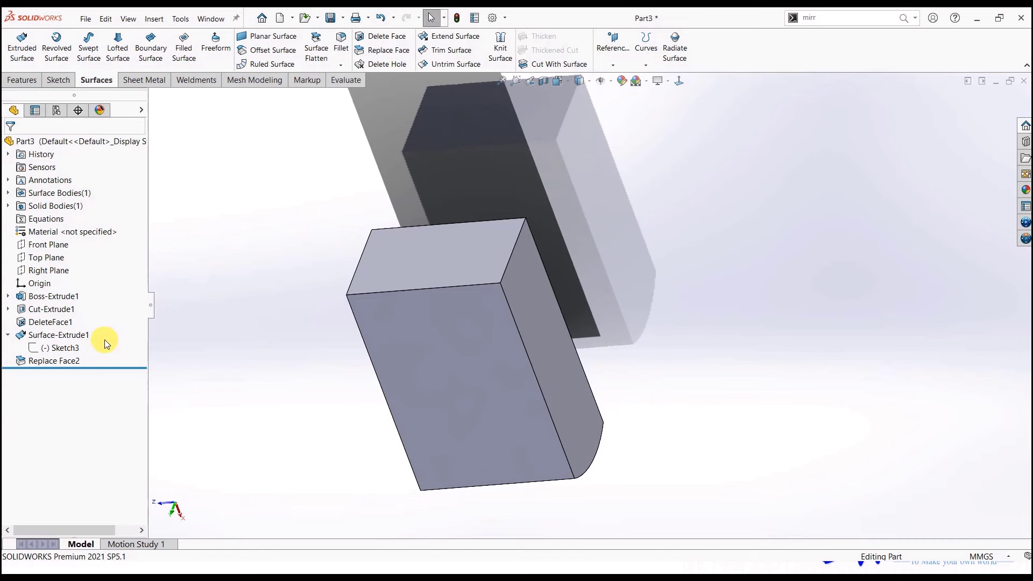
left_click(381, 18)
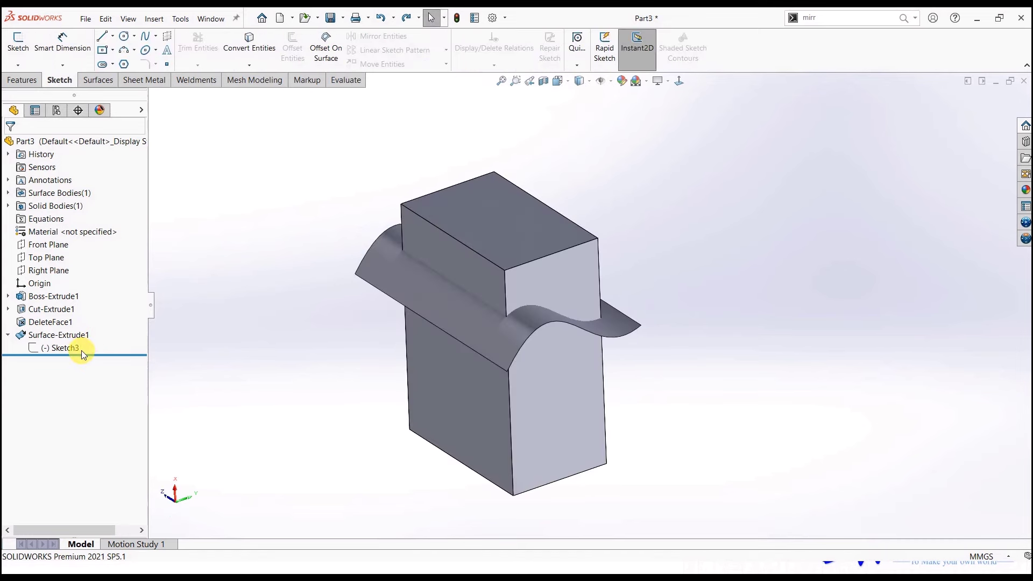
Edit the wavy surface extrusion and shorten its second direction so it ends partway inside the block
left_click(47, 347)
left_click(54, 335)
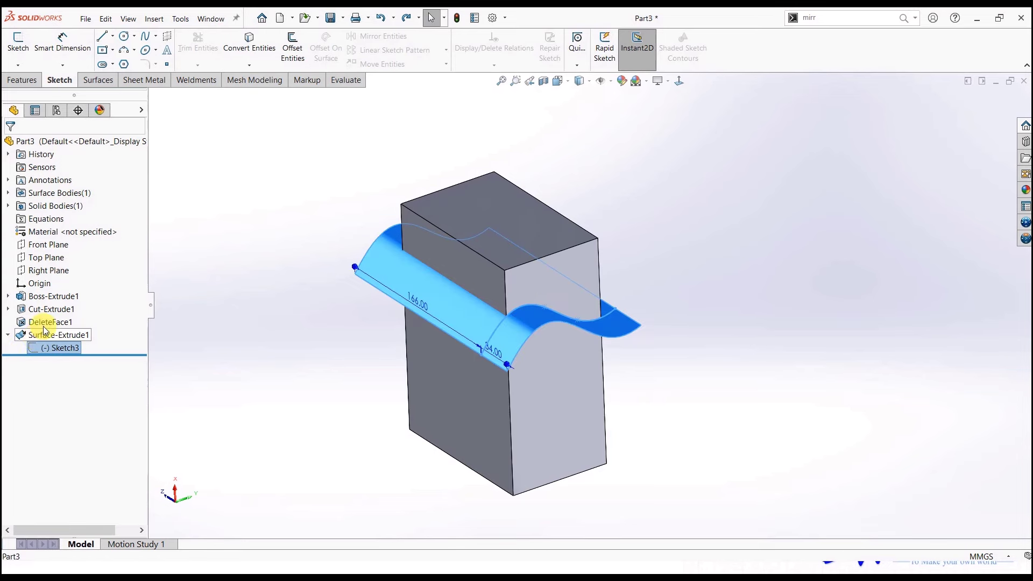
left_click(46, 300)
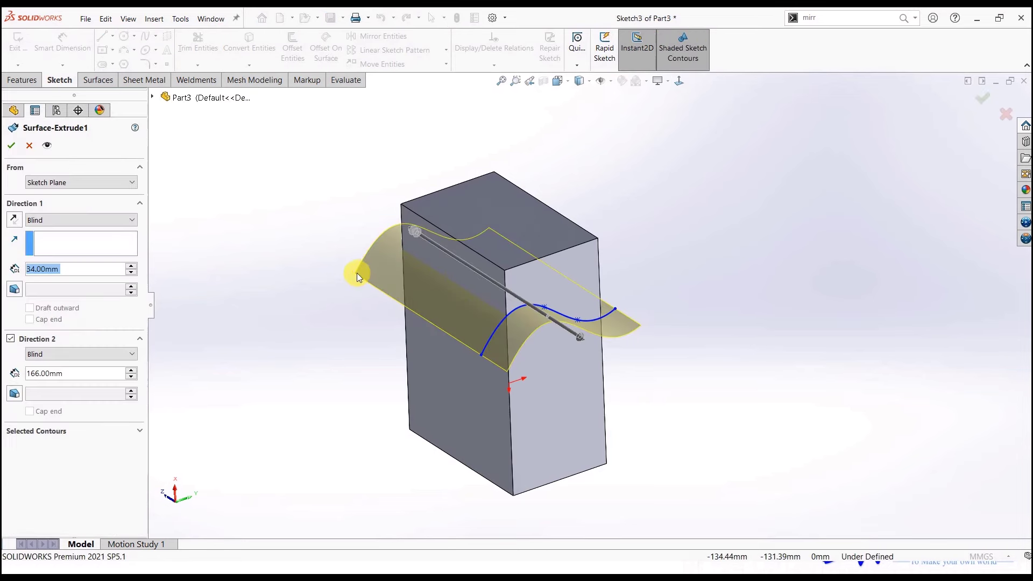
left_click_drag(420, 237, 495, 300)
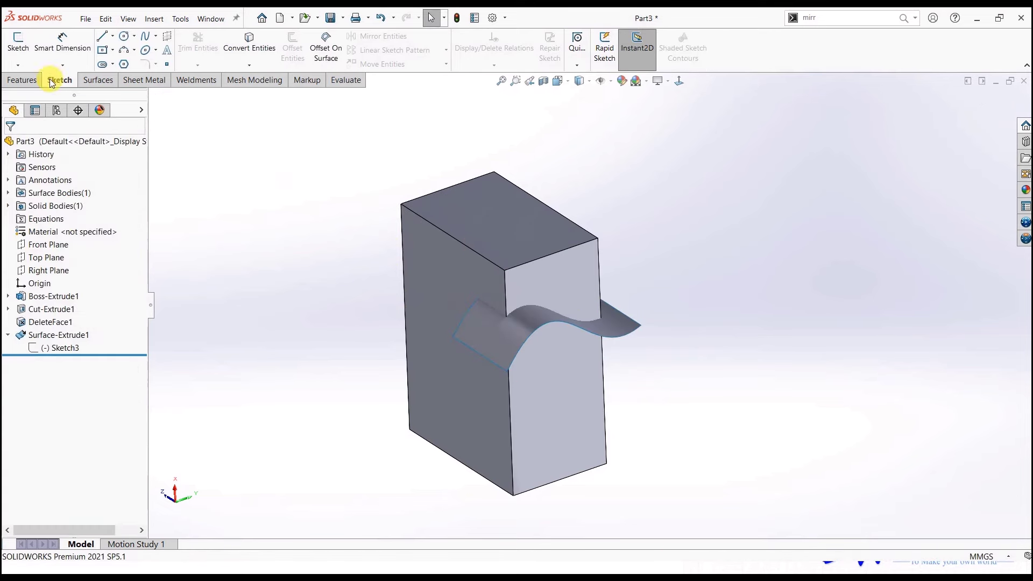
Try to cut the block with the shortened wavy surface using Cut With Surface
left_click(98, 81)
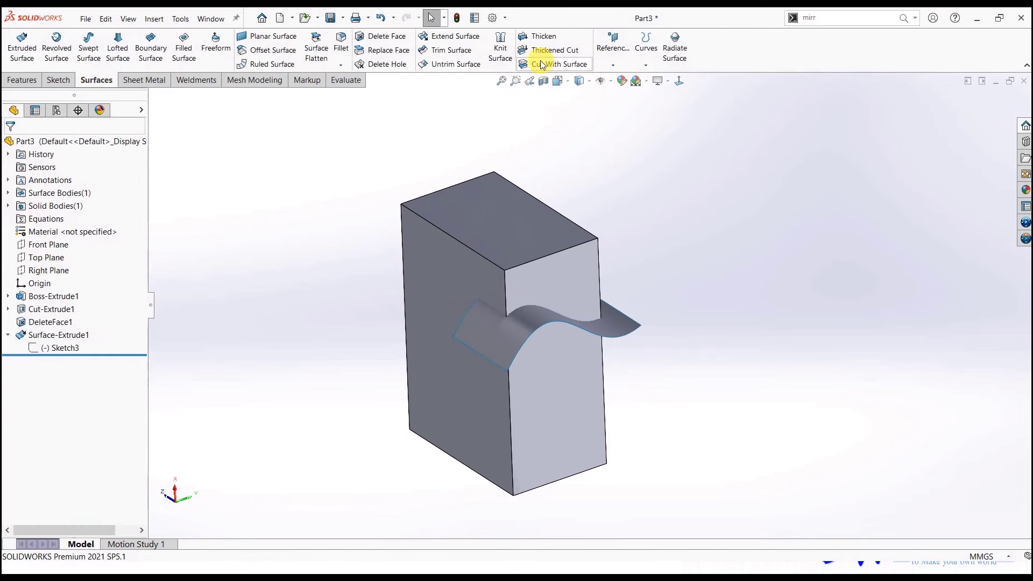
left_click(540, 64)
left_click(608, 321)
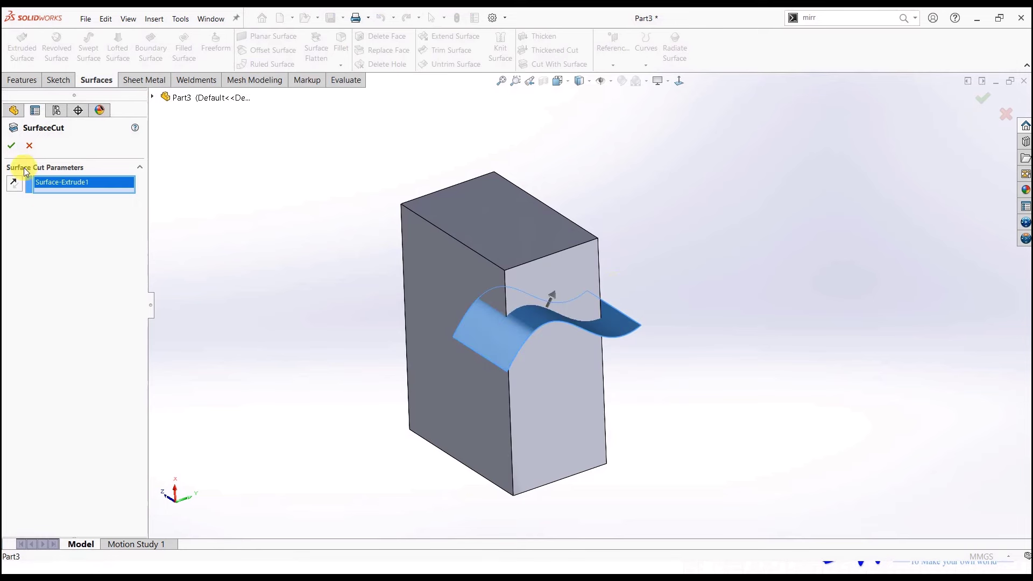
left_click(12, 146)
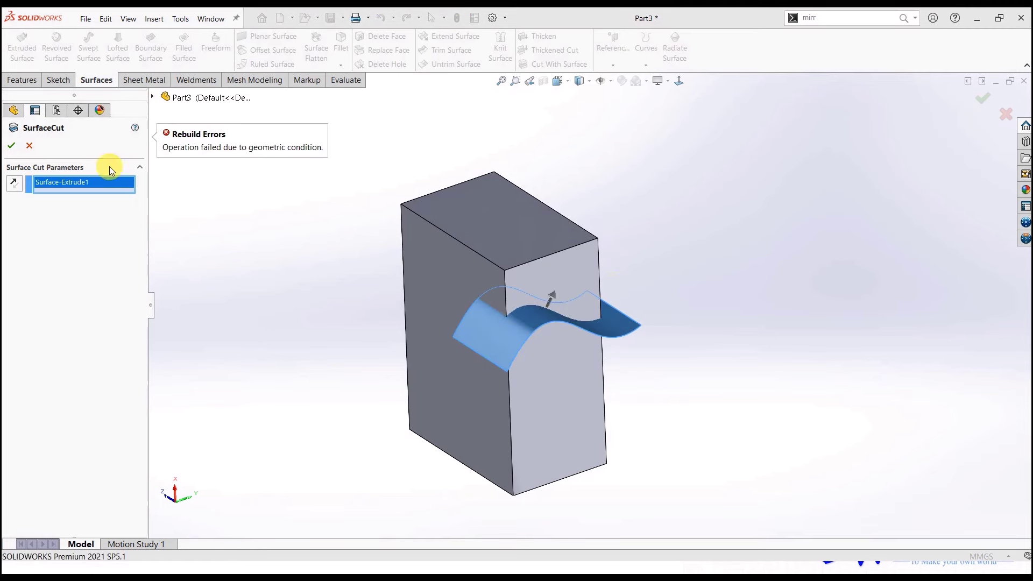
left_click(31, 147)
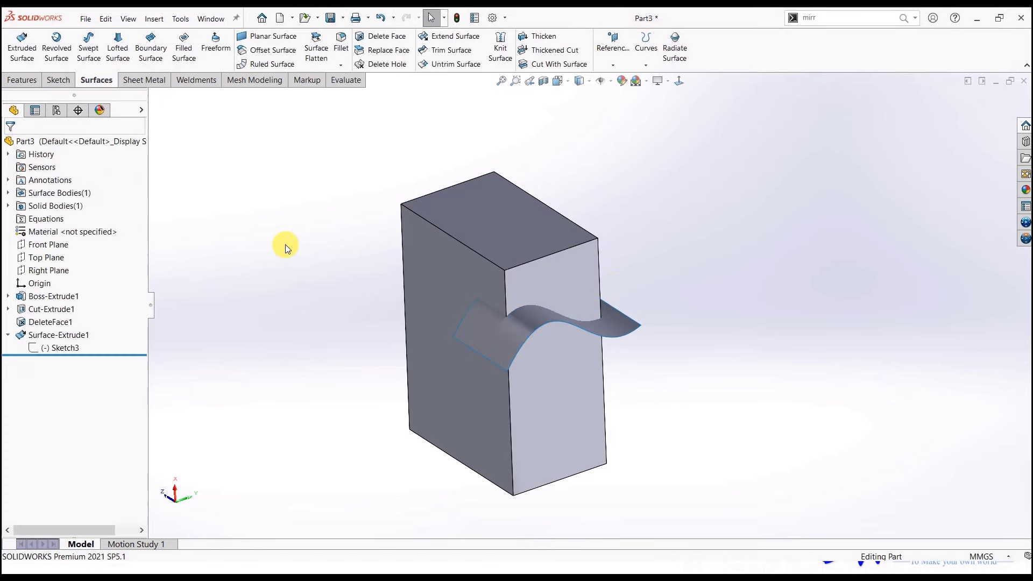
Cut a 10 mm thick wavy slot into the block from the extruded surface with Thickened Cut, and inspect the slot
left_click(548, 50)
left_click(608, 324)
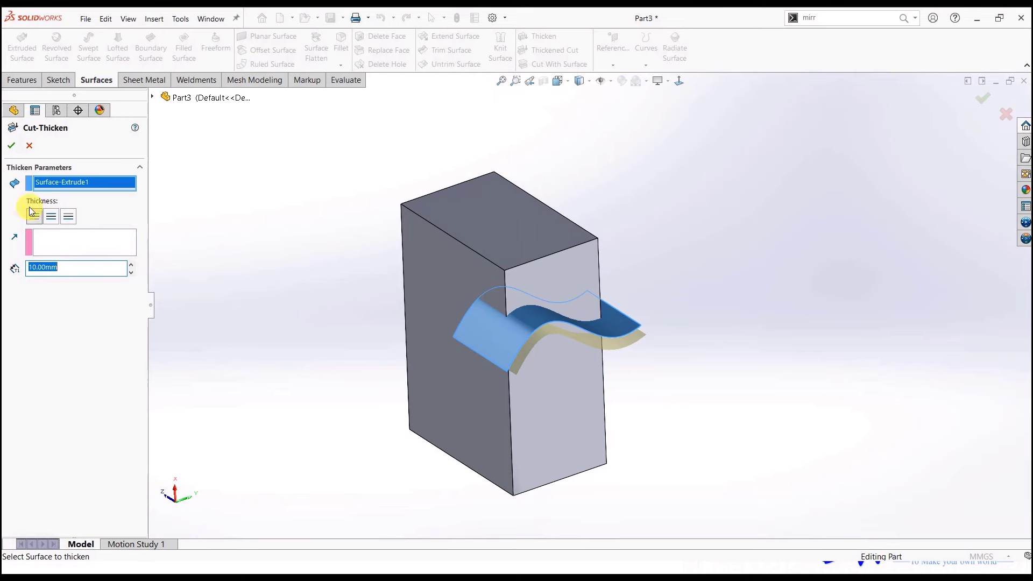
left_click(11, 145)
middle_click_drag(521, 393, 515, 353)
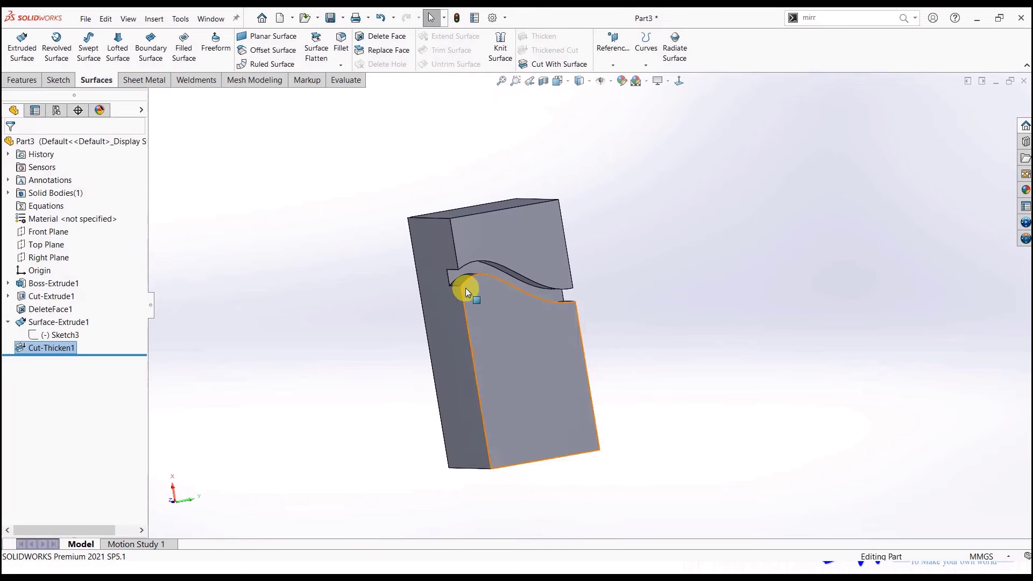
scroll(576, 302, "down", 6)
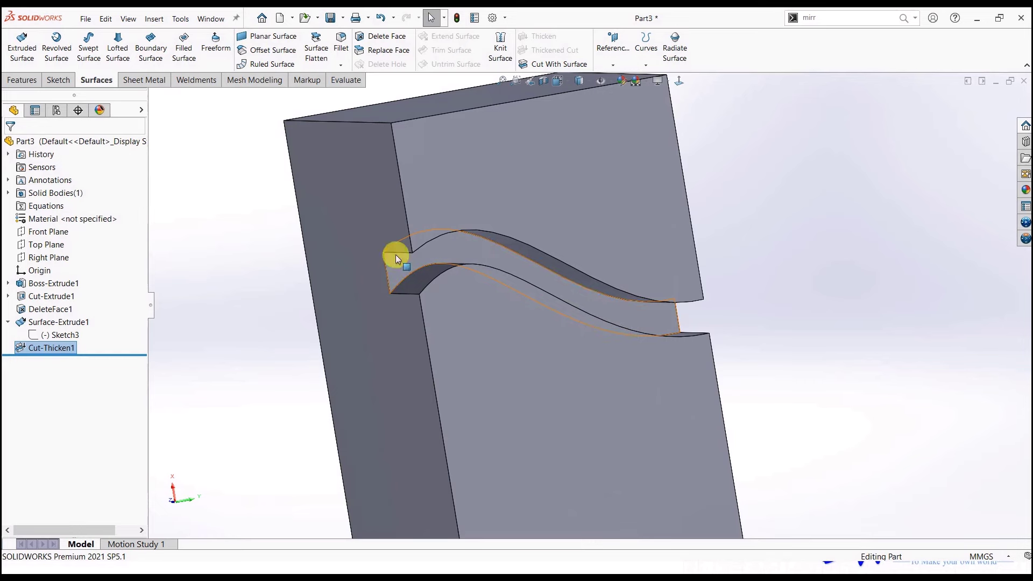
middle_click_drag(673, 320, 635, 368)
scroll(662, 350, "up", 3)
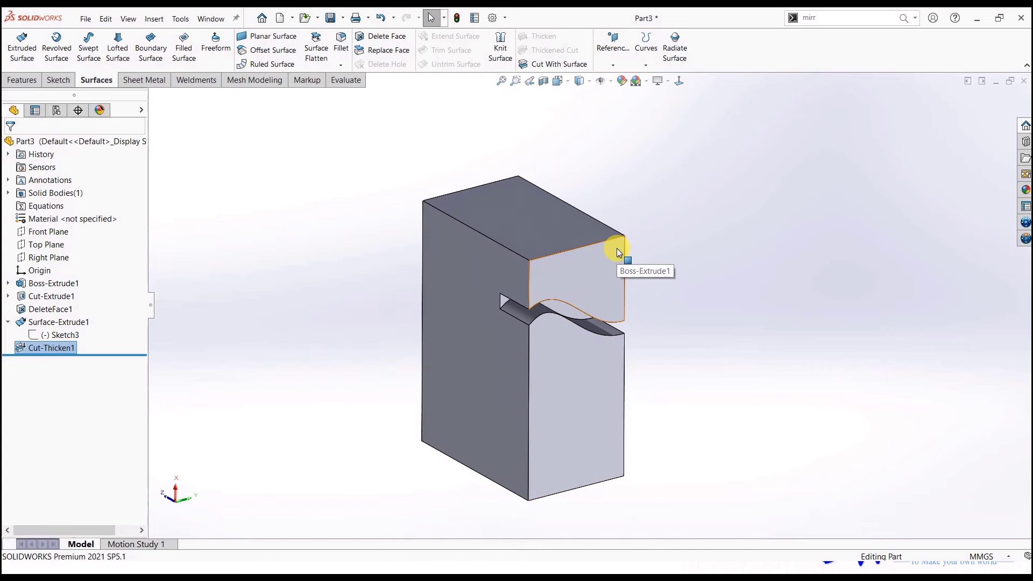
scroll(644, 279, "down", 3)
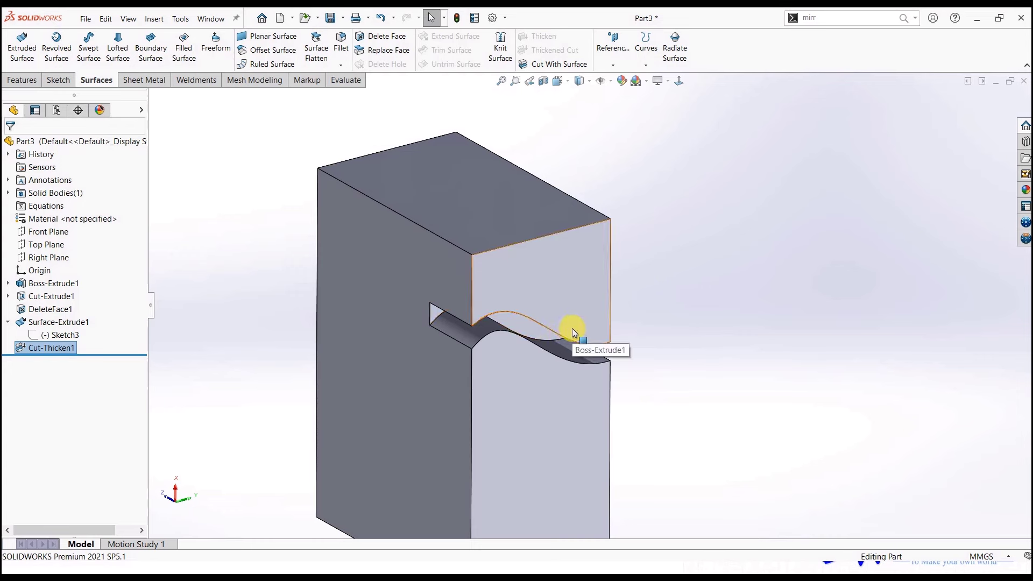
key("z")
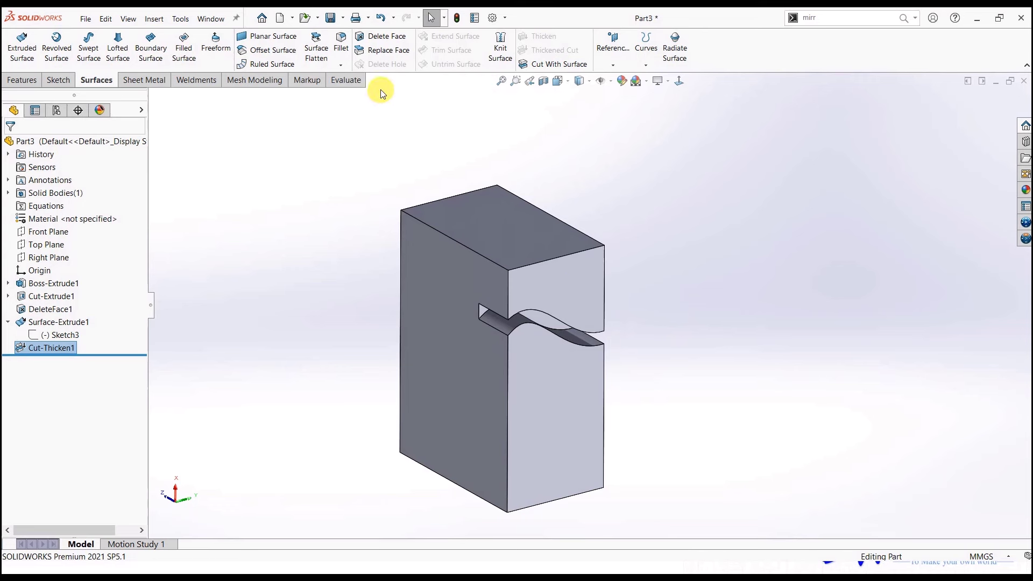
Create a new part and sketch a center rectangle about 212 by 130 mm around the origin on the Top Plane
left_click(570, 114)
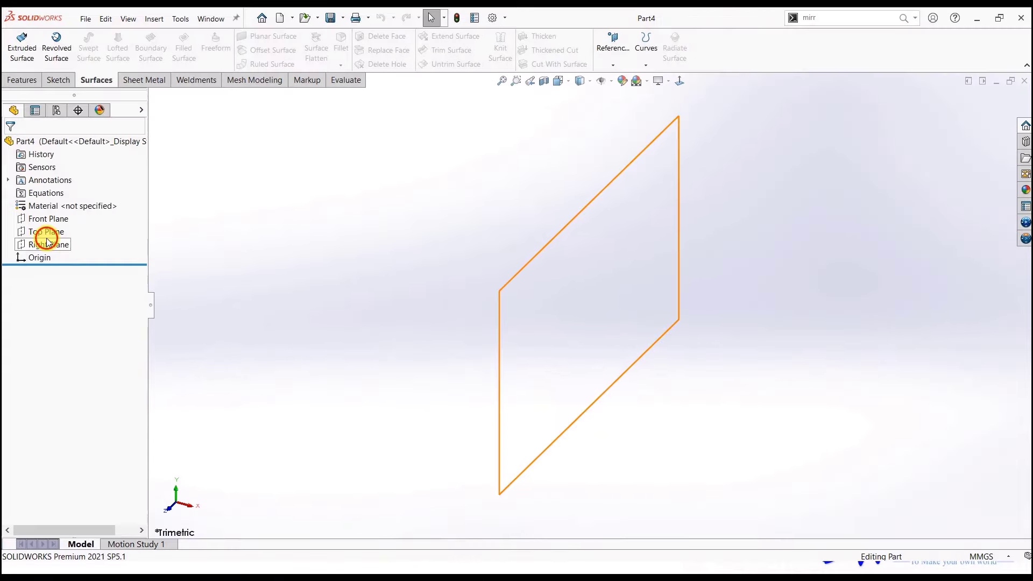
left_click(47, 232)
left_click(47, 221)
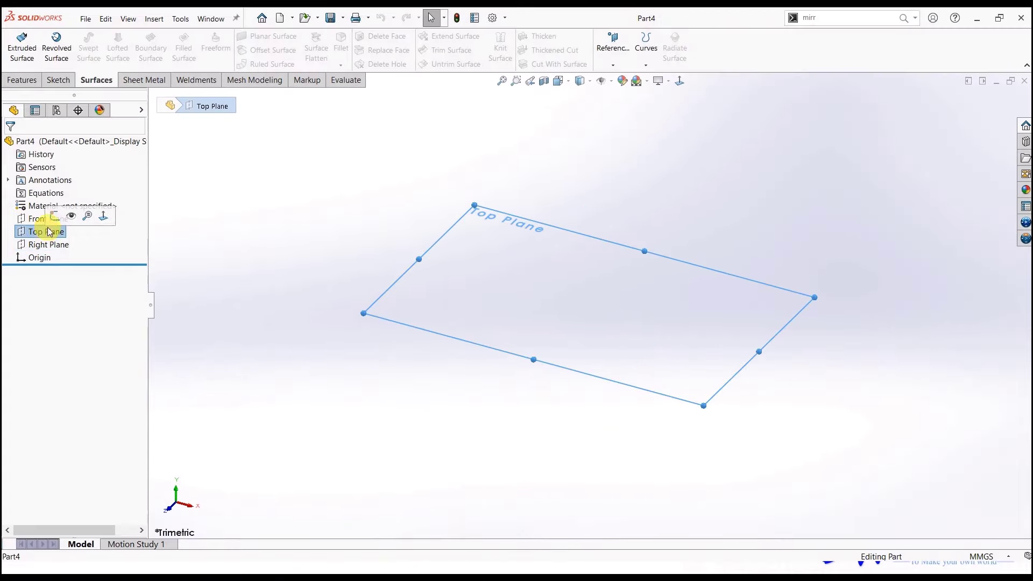
left_click(102, 50)
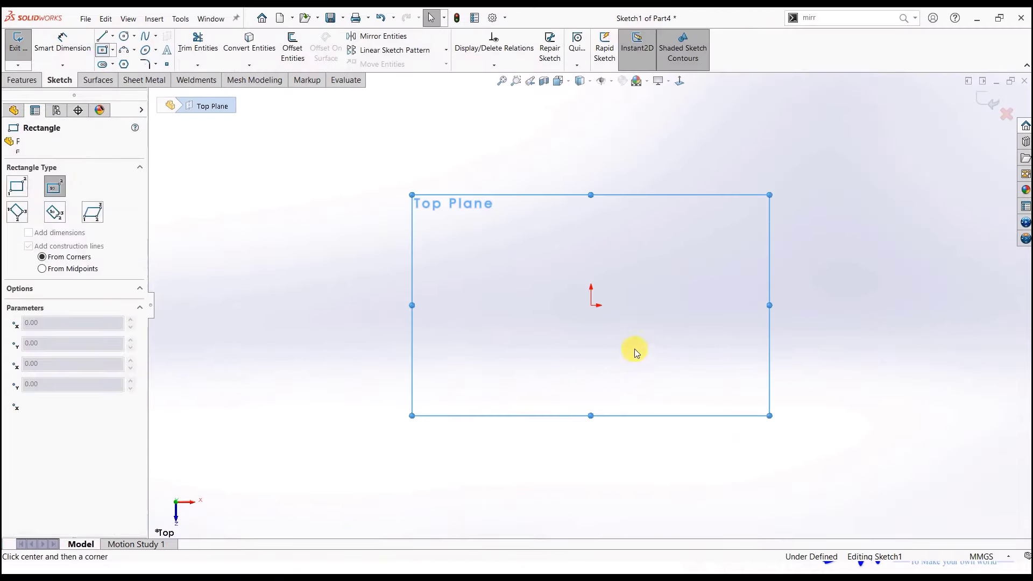
left_click(591, 305)
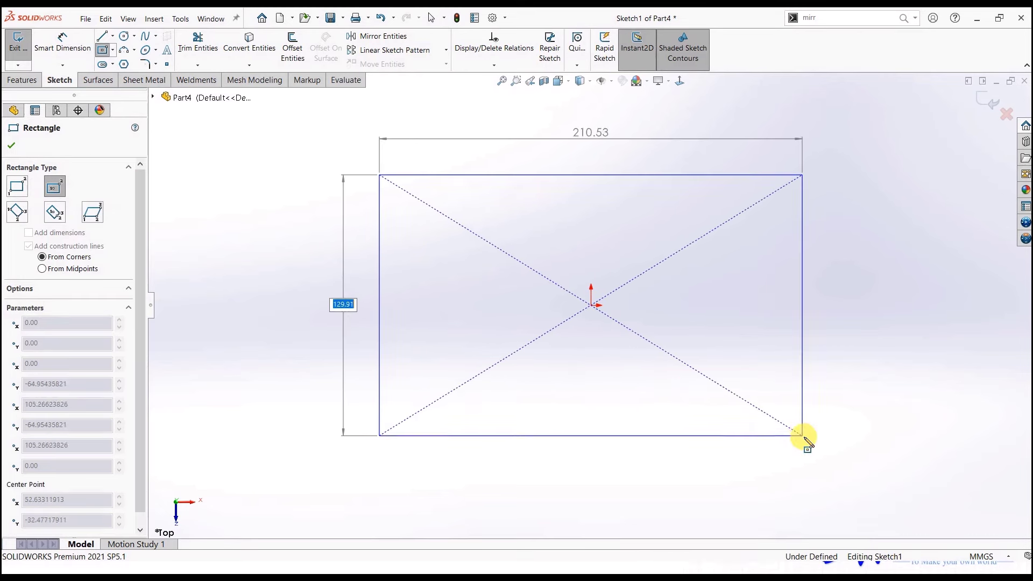
left_click(803, 436)
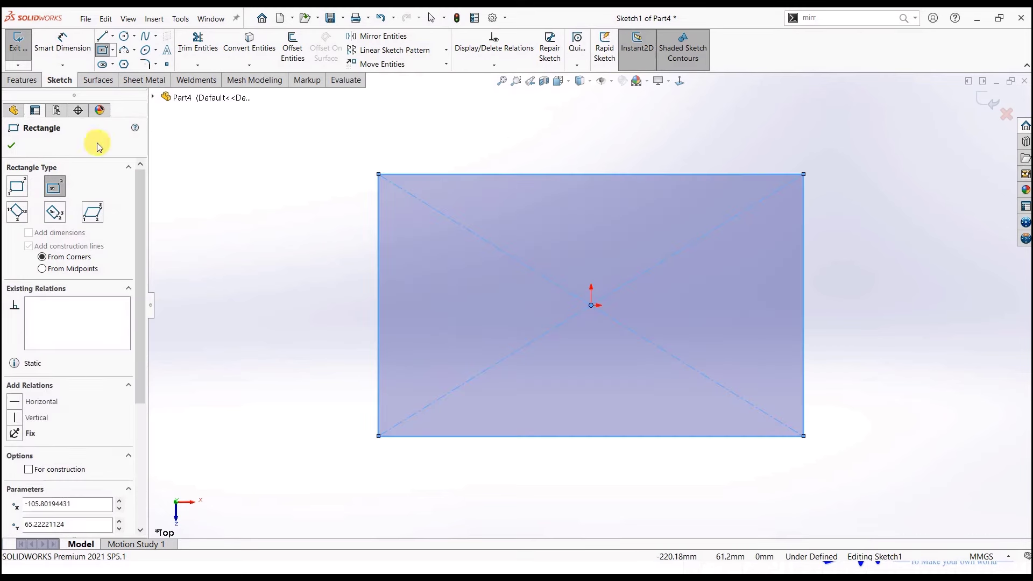
Create a planar surface from the rectangle sketch and view it from several angles
left_click(87, 80)
left_click(249, 39)
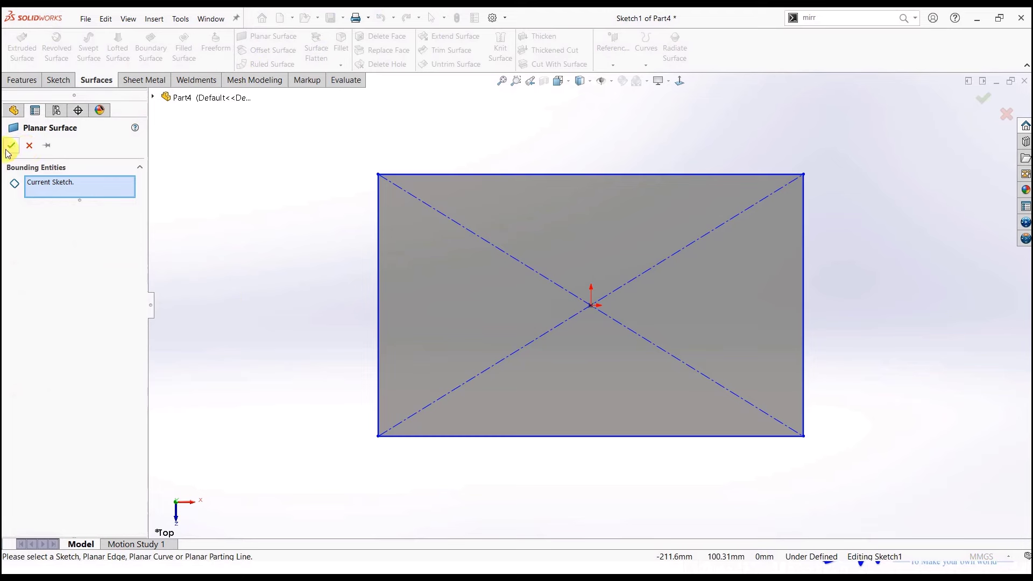
left_click(12, 146)
middle_click_drag(305, 307, 315, 199)
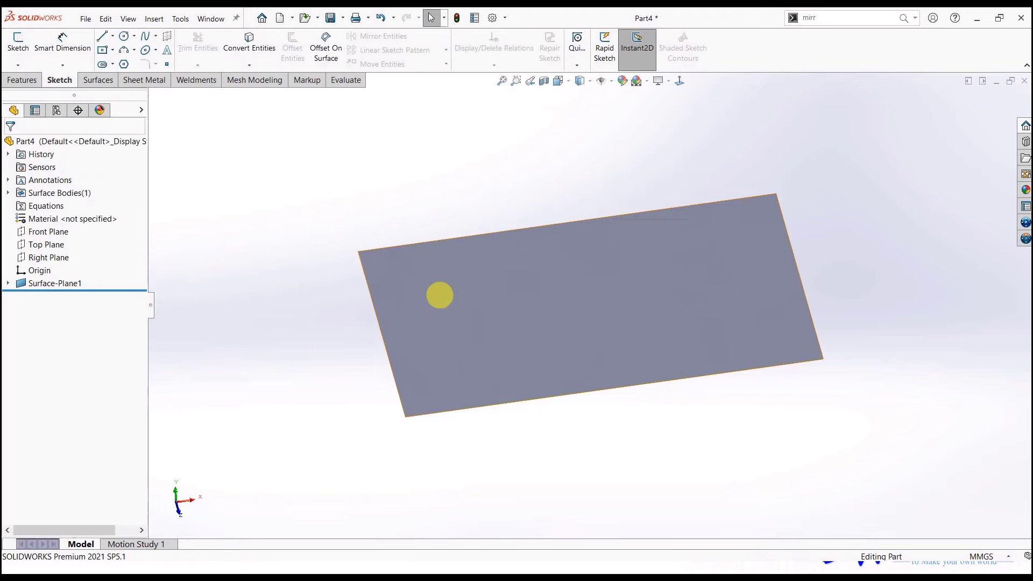
middle_click_drag(437, 295, 419, 251)
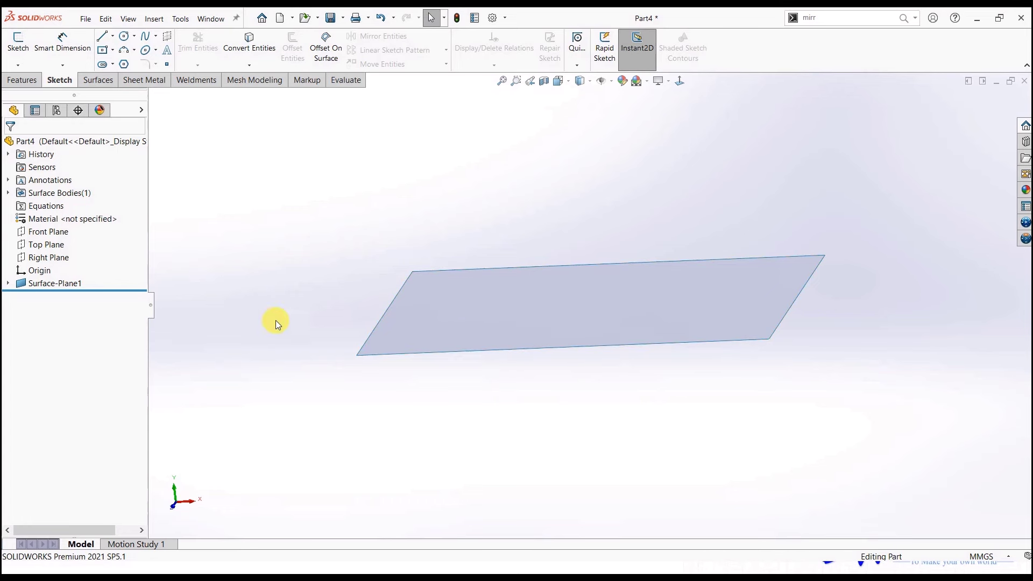
middle_click_drag(277, 320, 236, 238)
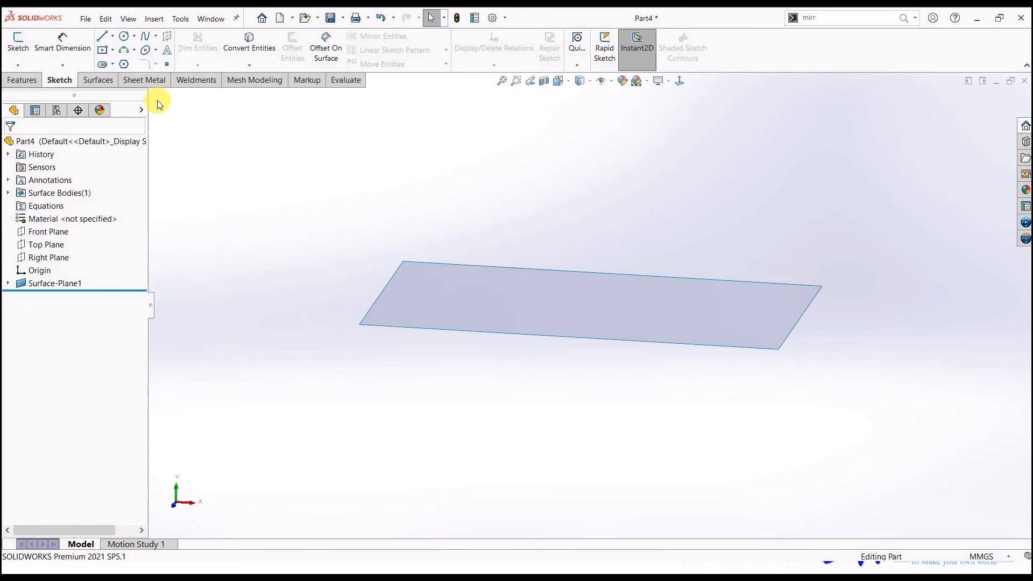
Start a Freeform on the planar surface and add four control curves across its short direction, two near each end
left_click(100, 80)
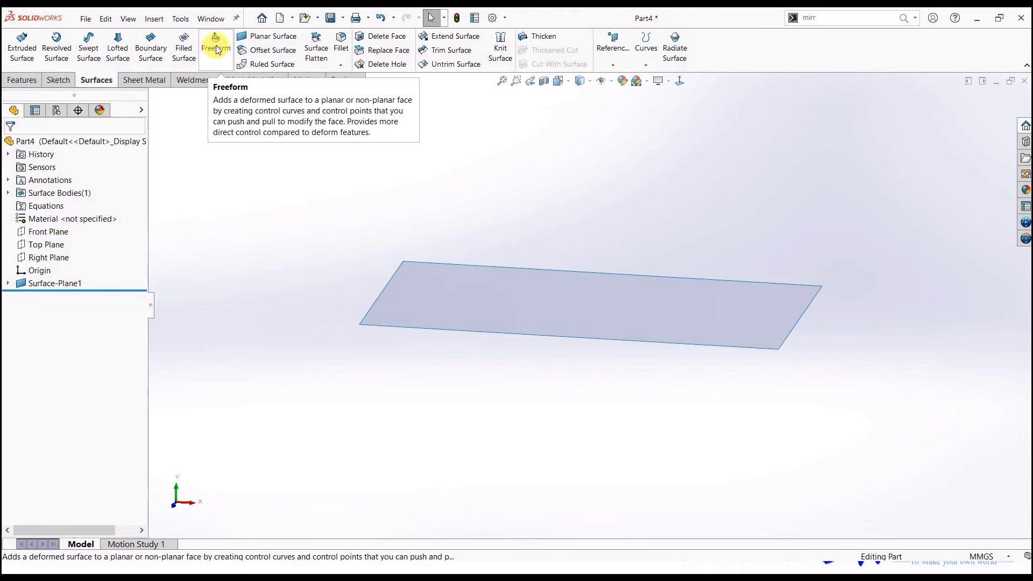
left_click(216, 43)
left_click(512, 305)
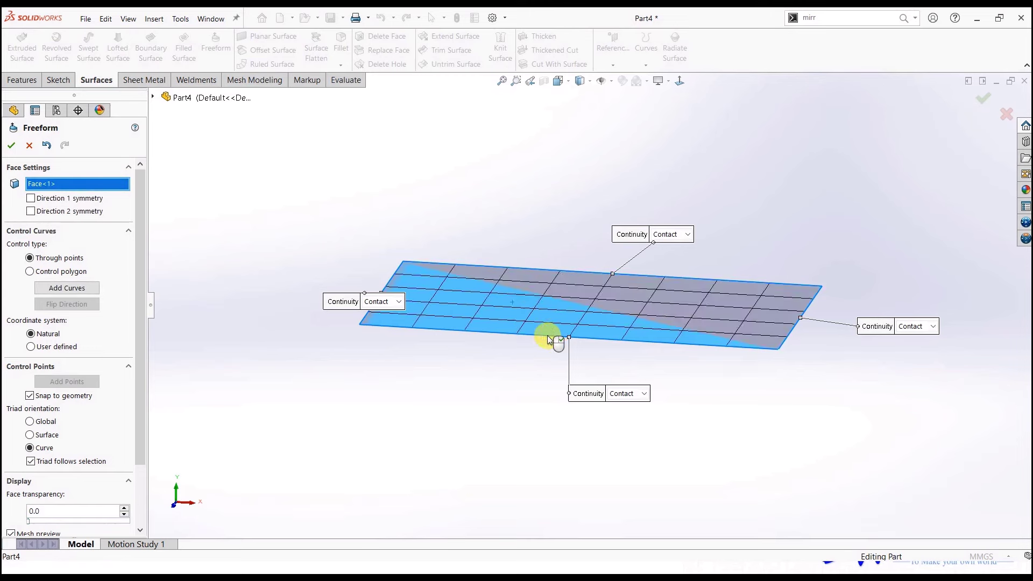
scroll(327, 345, "up", 1)
left_click(85, 290)
left_click(413, 280)
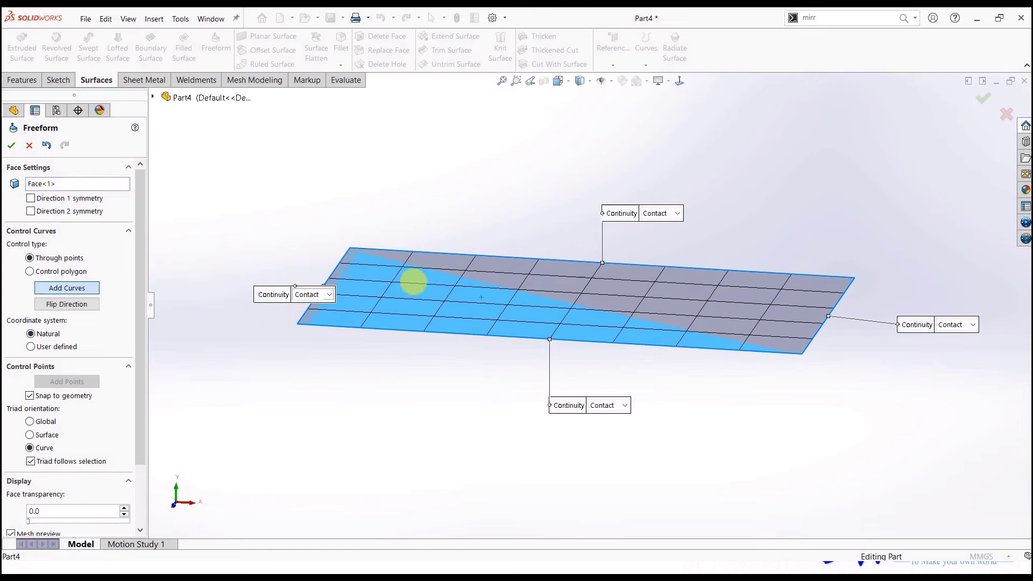
middle_click_drag(419, 325, 462, 333)
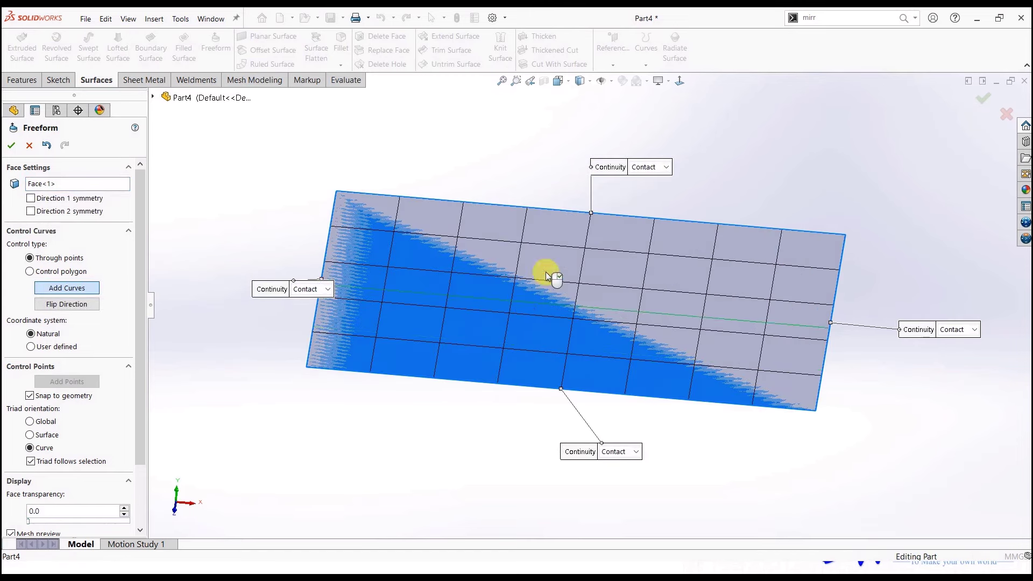
left_click(81, 302)
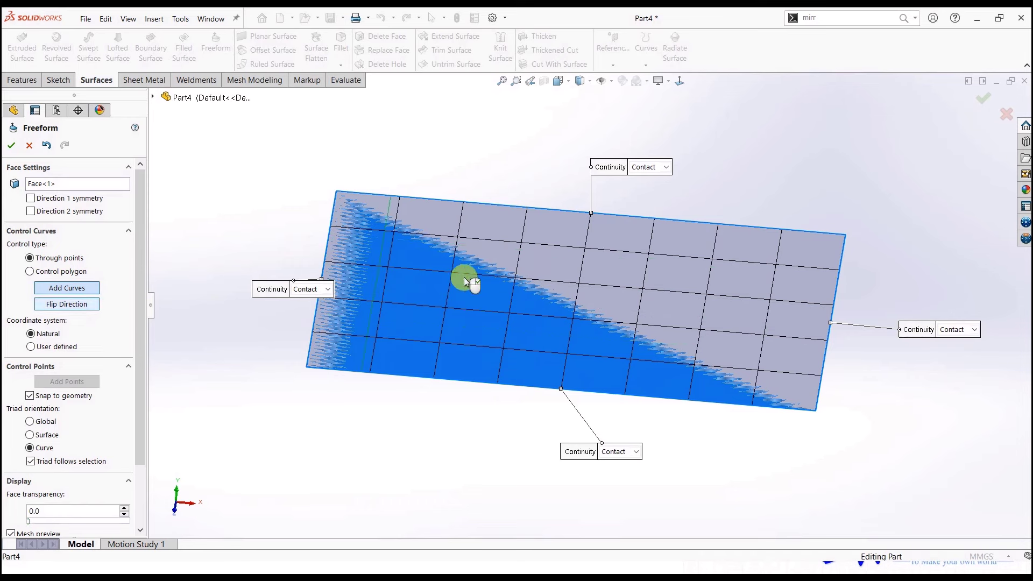
left_click(440, 262)
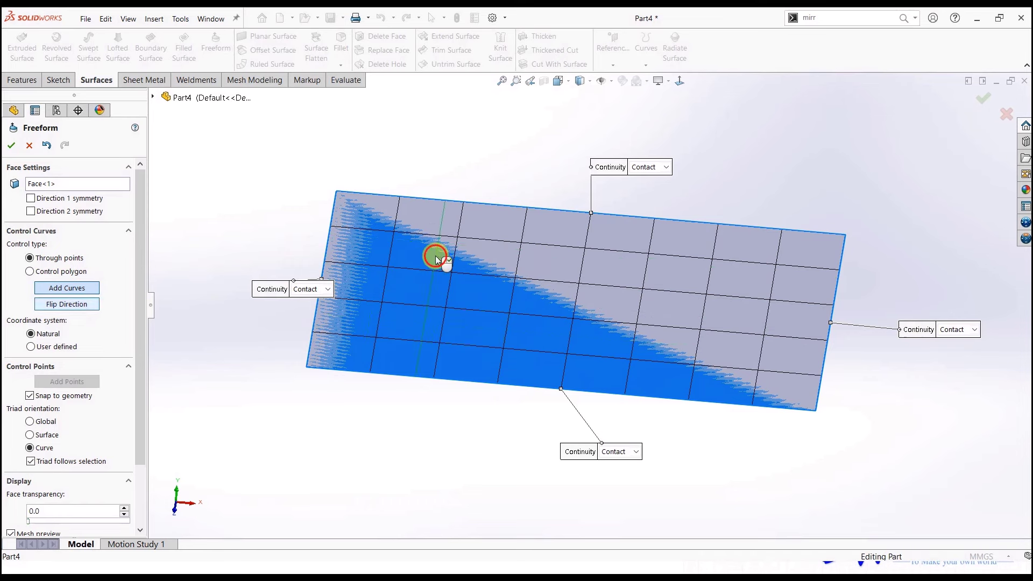
left_click(500, 265)
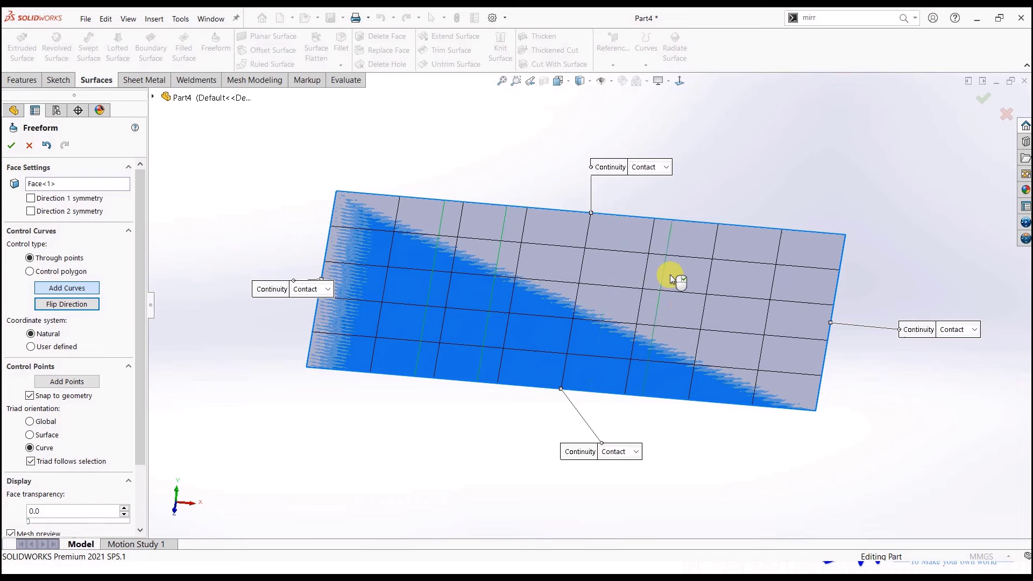
left_click(733, 280)
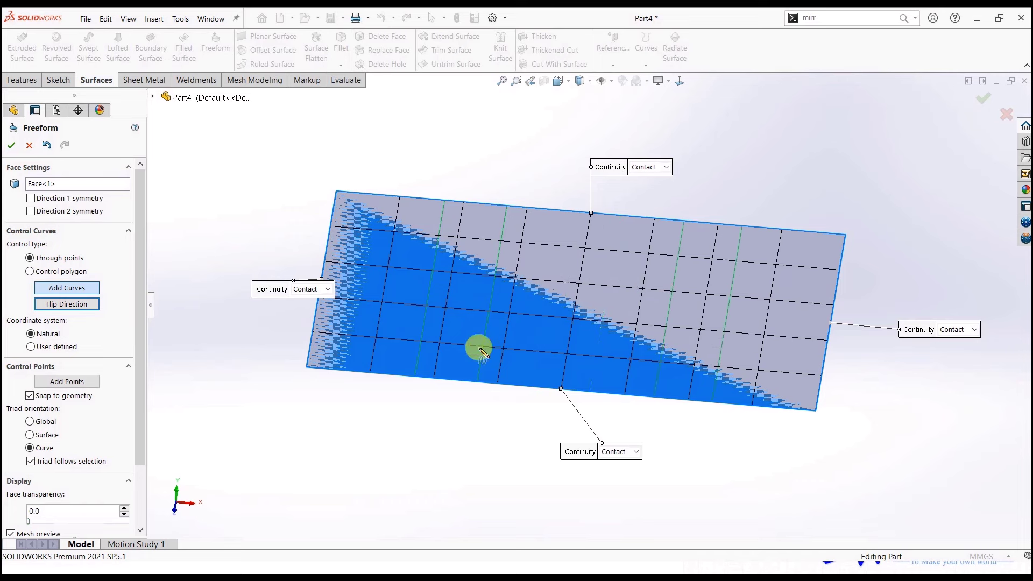
Add control points along the four Freeform control curves
left_click(69, 381)
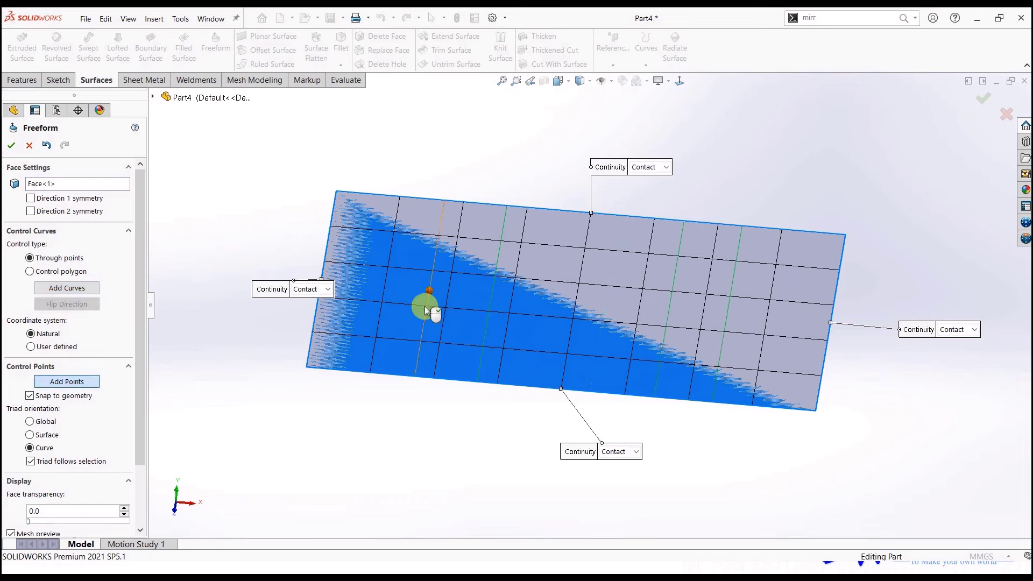
left_click(430, 281)
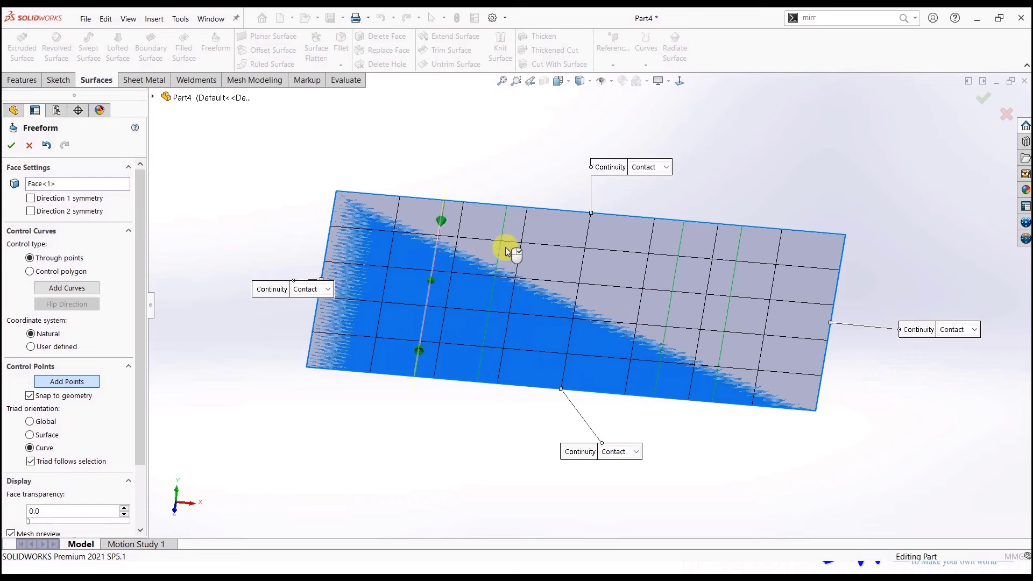
left_click(504, 232)
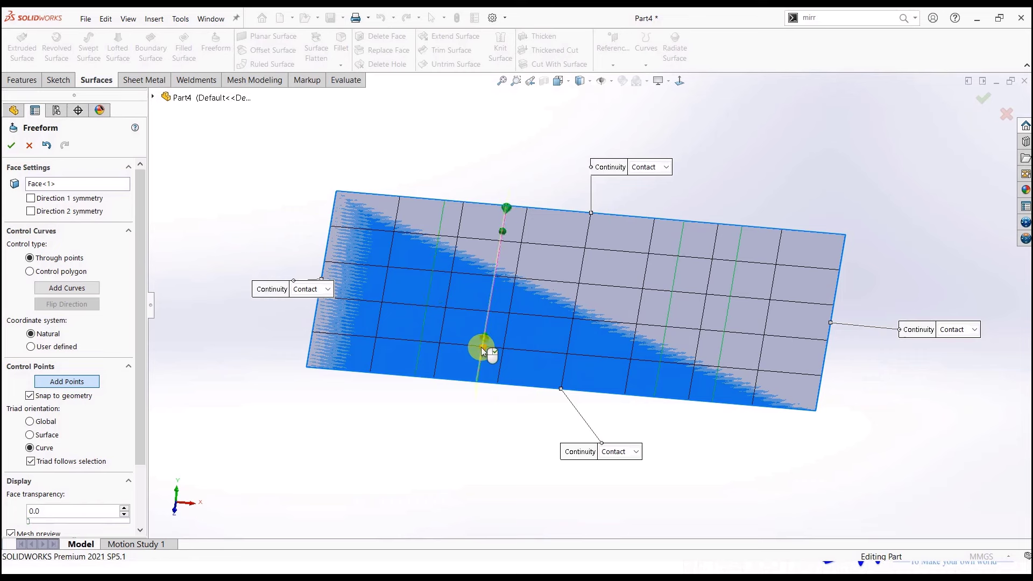
left_click(481, 355)
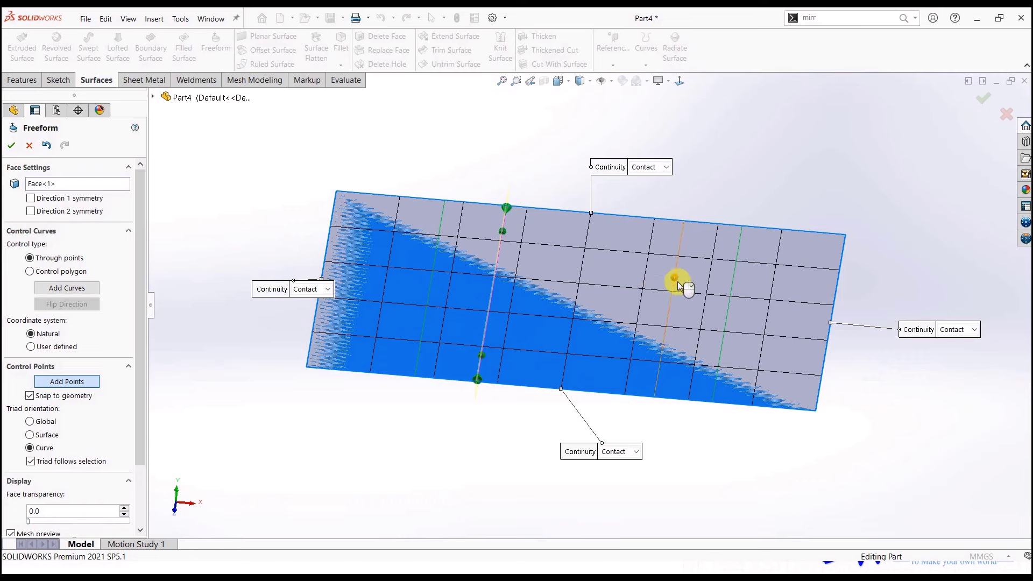
left_click(670, 301)
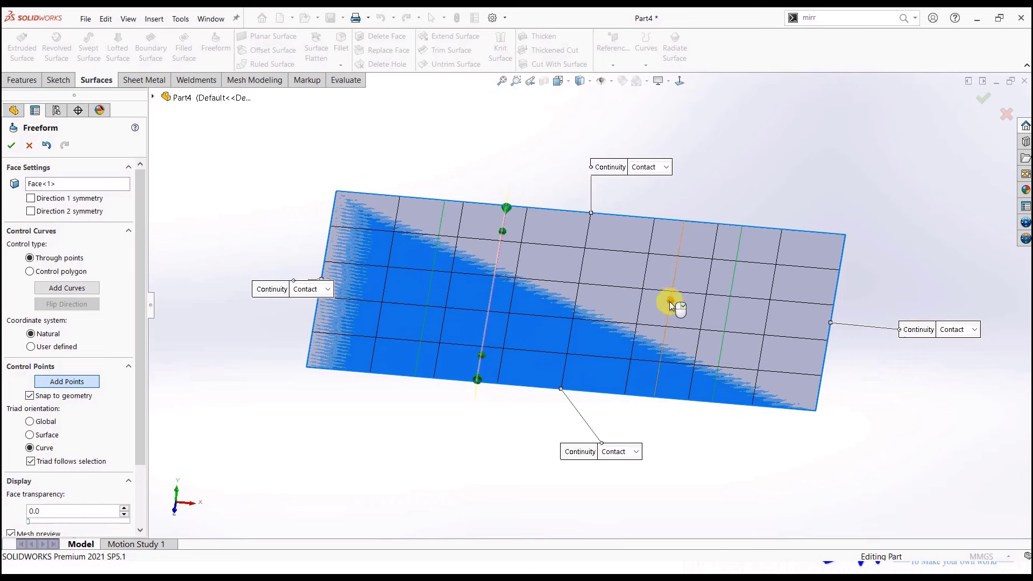
left_click(741, 250)
left_click(718, 374)
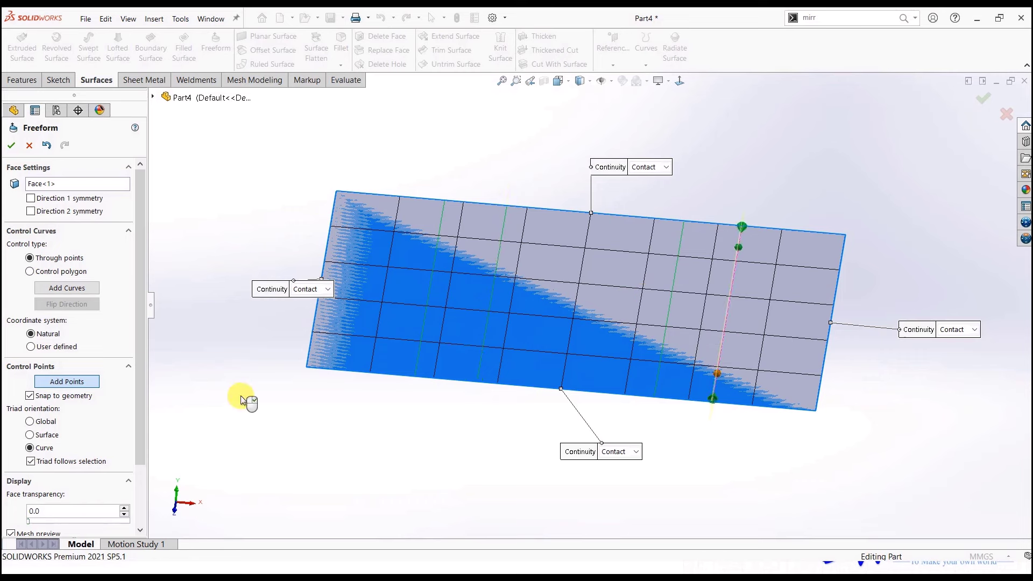
left_click(70, 382)
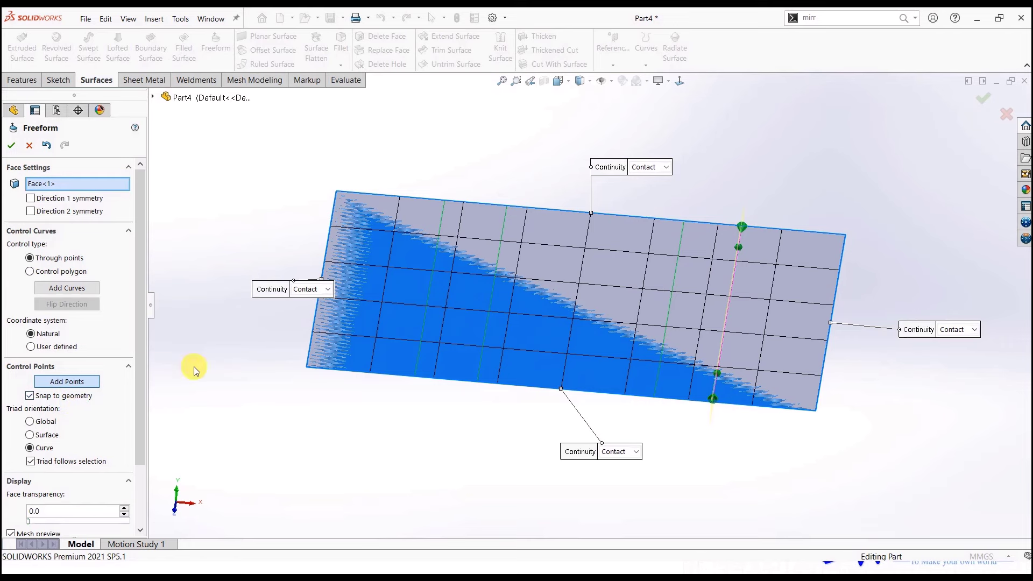
Pull the rear control point of the first curve upward to raise a bump, with offsets of about 40 mm and 16 mm
left_click(384, 272)
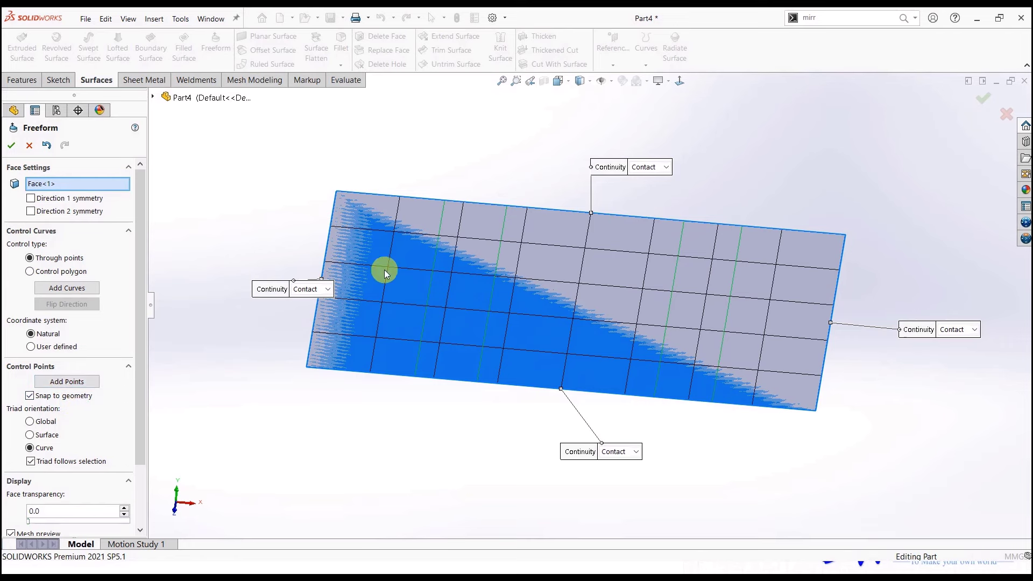
left_click(435, 276)
middle_click_drag(435, 276, 444, 261)
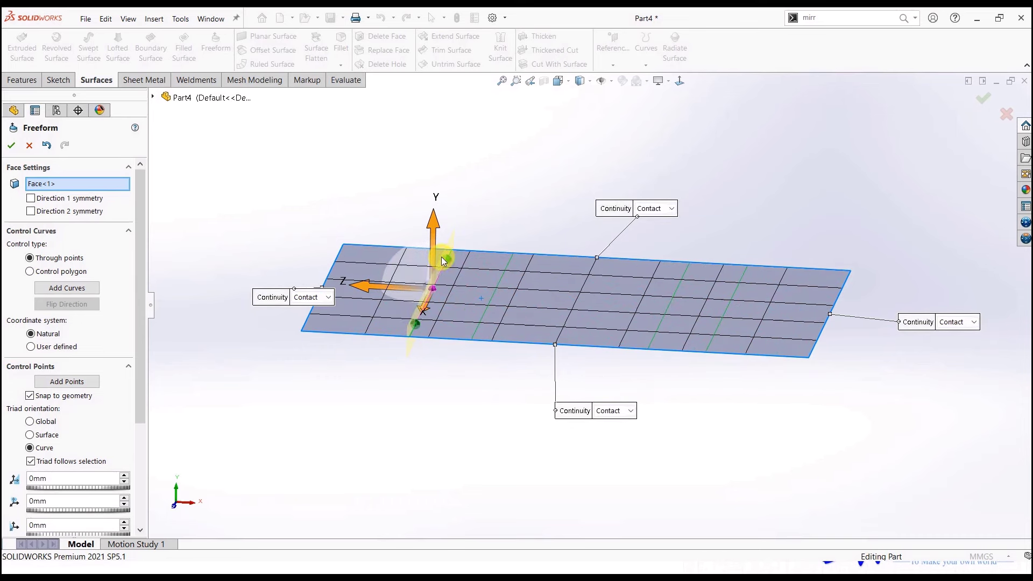
left_click_drag(435, 262, 434, 246)
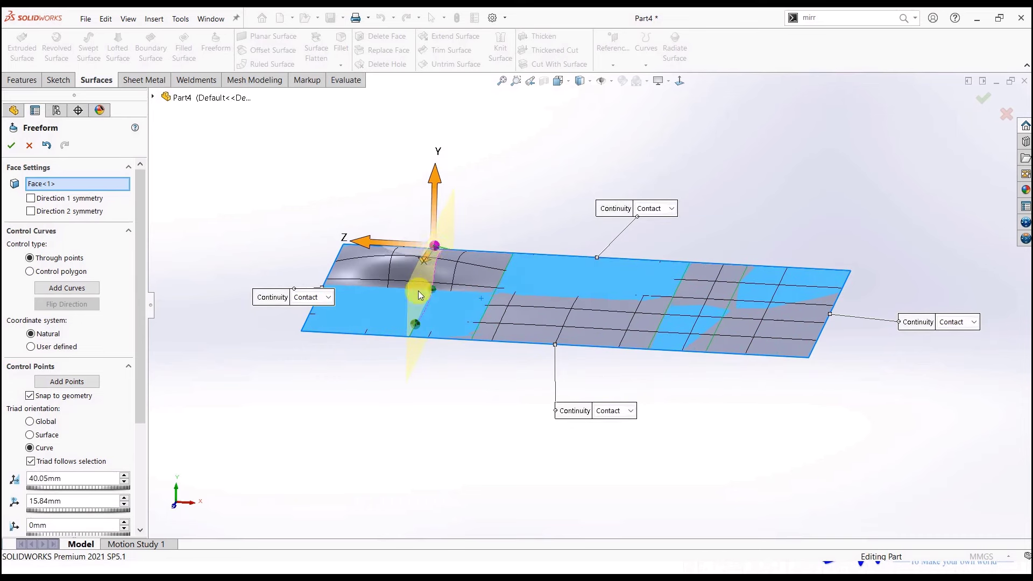
middle_click_drag(415, 286, 415, 313)
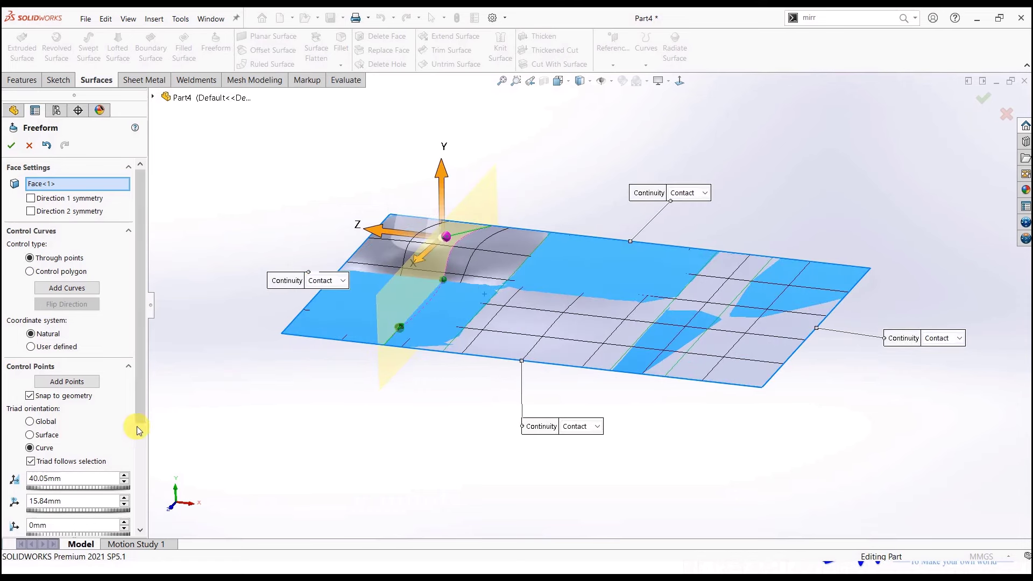
left_click_drag(137, 427, 138, 452)
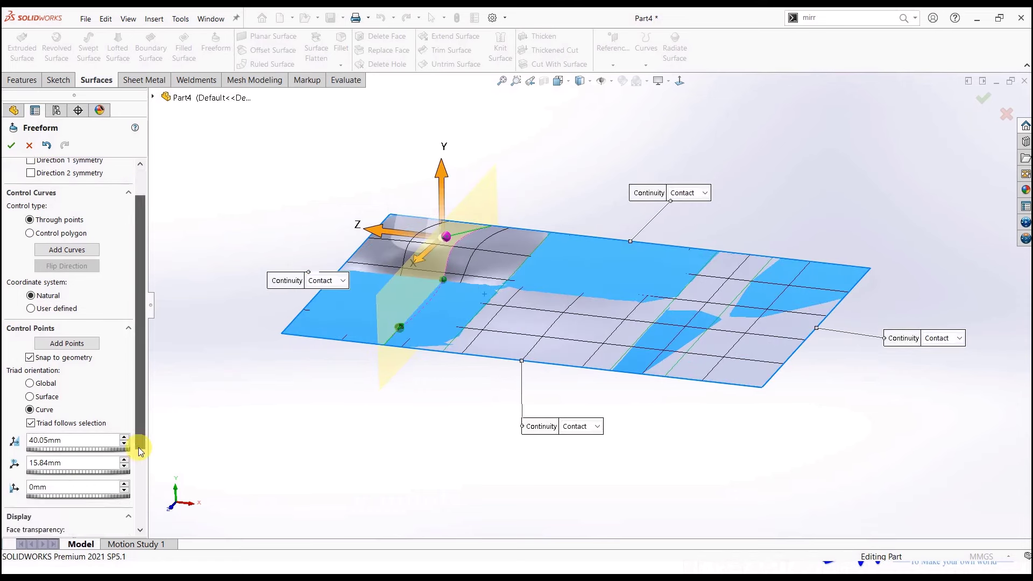
left_click(268, 375)
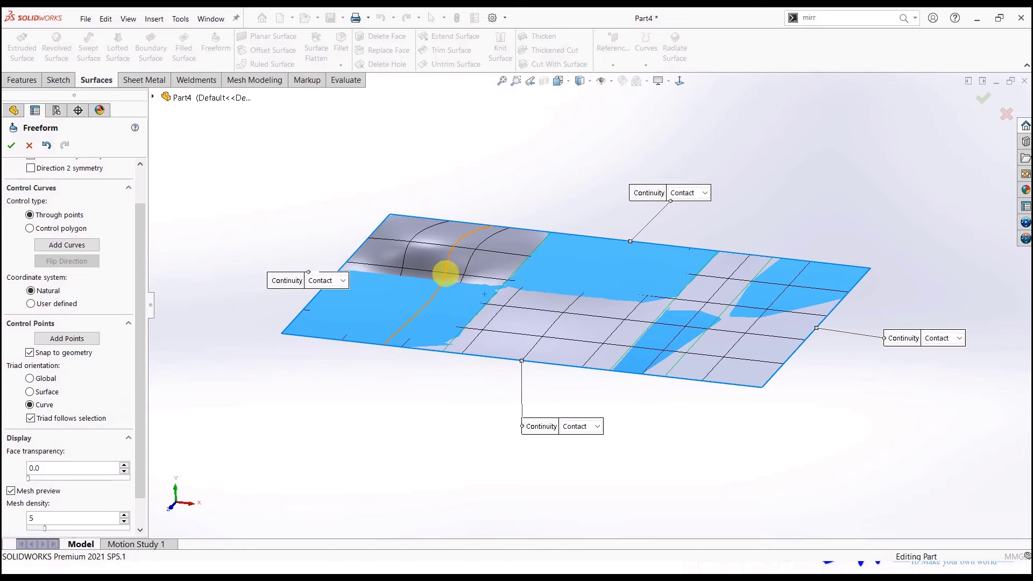
Push the selected control points of the second curve downward to form a dip, and accept the Freeform
left_click(444, 278)
left_click(475, 297)
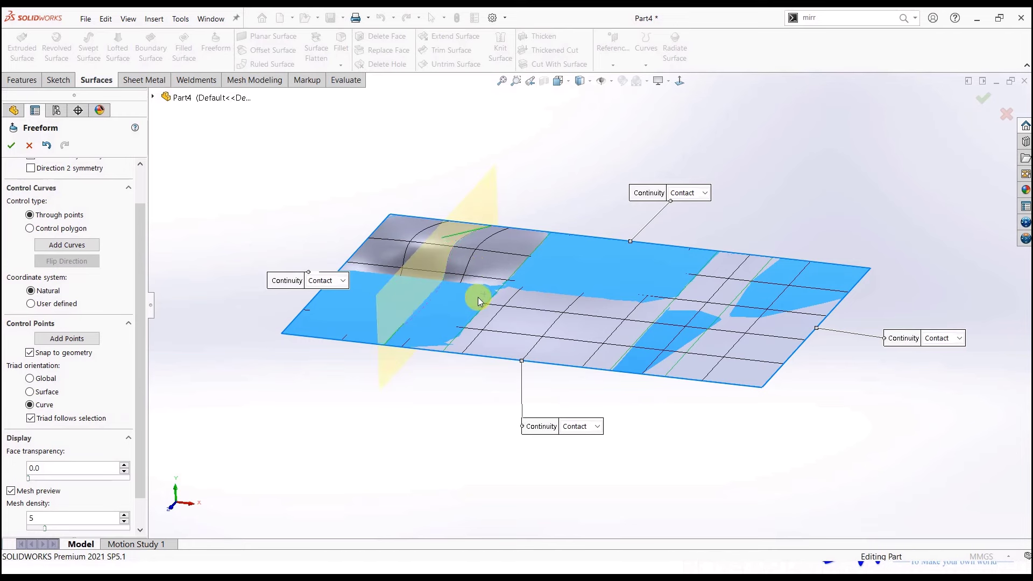
mouse_move(498, 316)
middle_mouse_down()
mouse_move(498, 300)
mouse_move(457, 341)
middle_mouse_up()
left_click(504, 302)
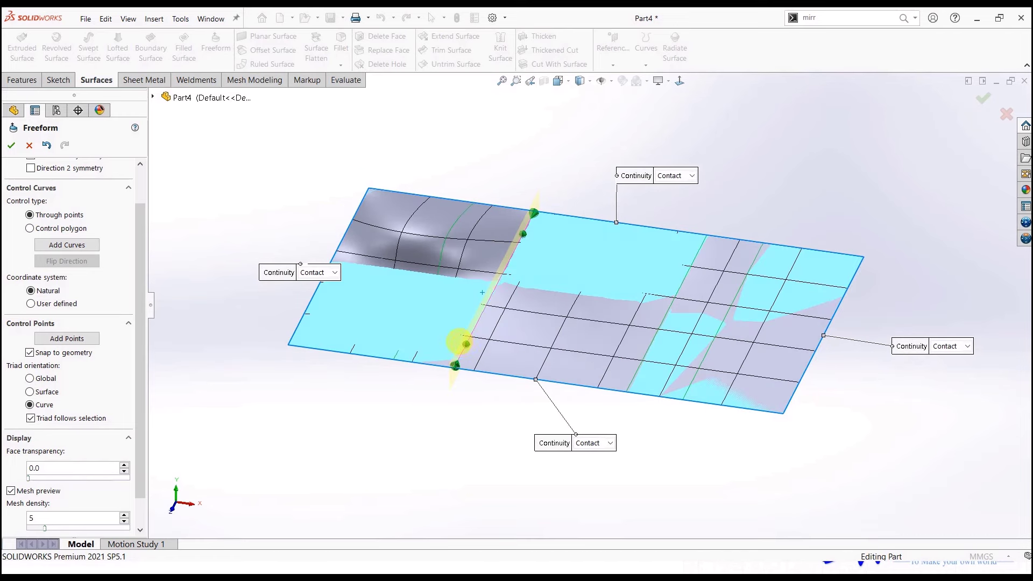
left_click(466, 346)
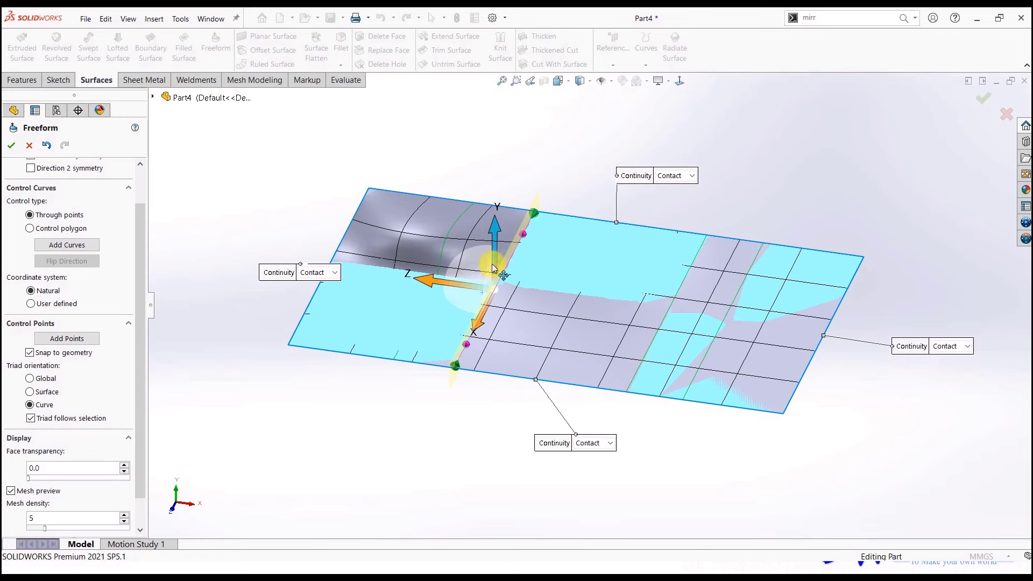
left_click_drag(492, 269, 494, 282)
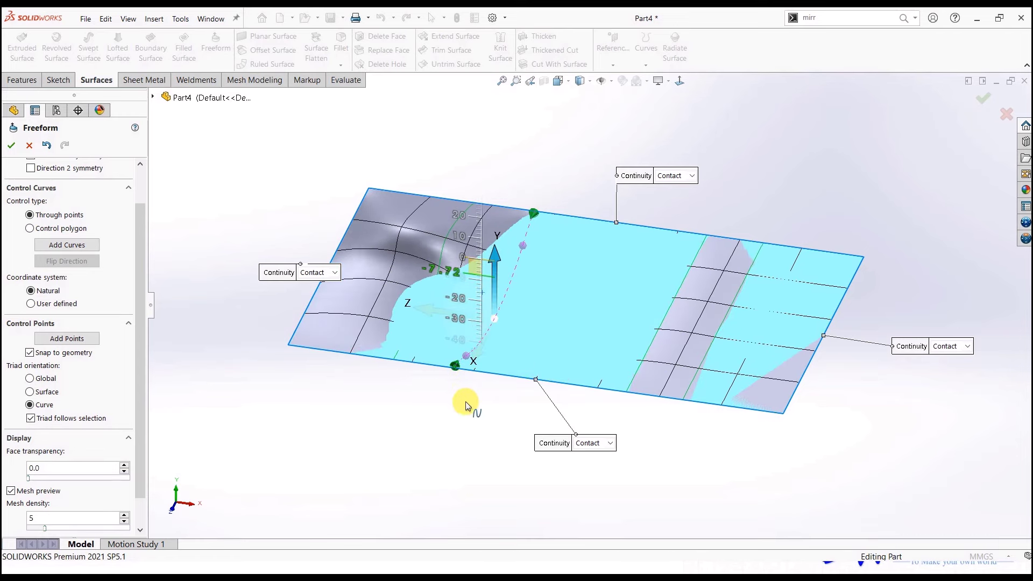
left_click(472, 399)
middle_click_drag(477, 396, 494, 352)
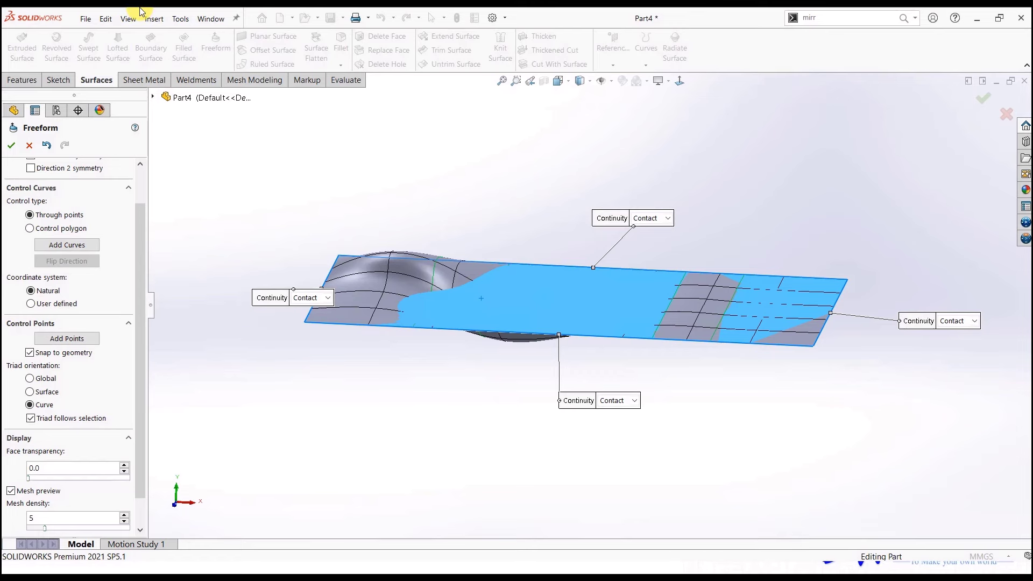
left_click(11, 145)
middle_click_drag(483, 314, 491, 339)
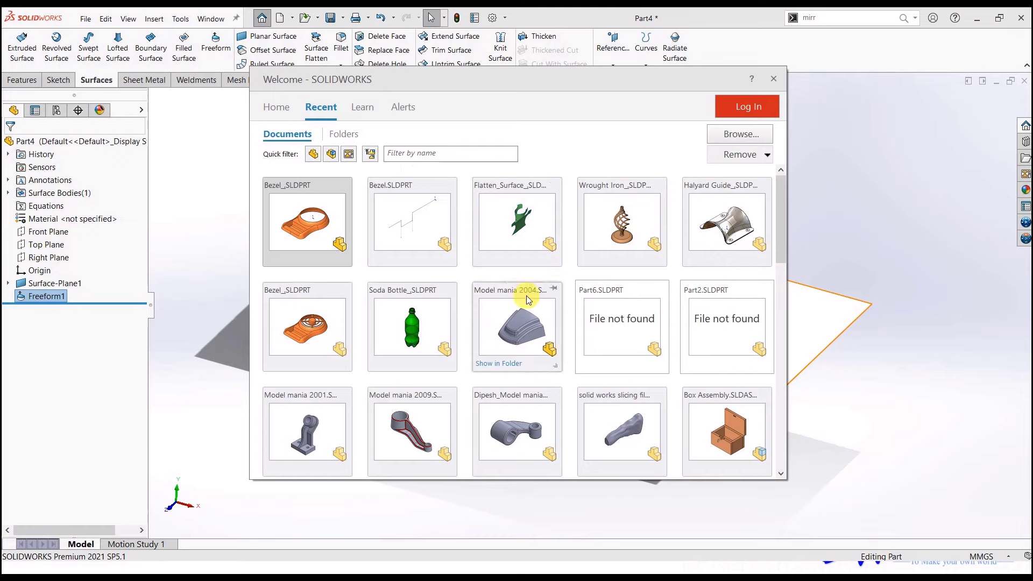
Look through the recent documents and open the part Model mania 2004
scroll(530, 292, "down", 2)
scroll(546, 323, "up", 2)
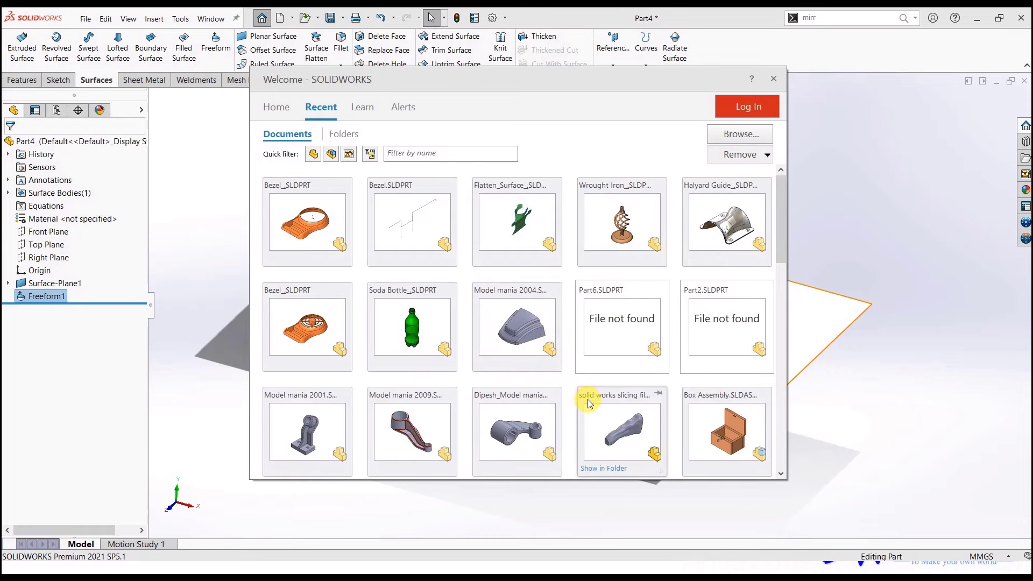
scroll(589, 403, "down", 8)
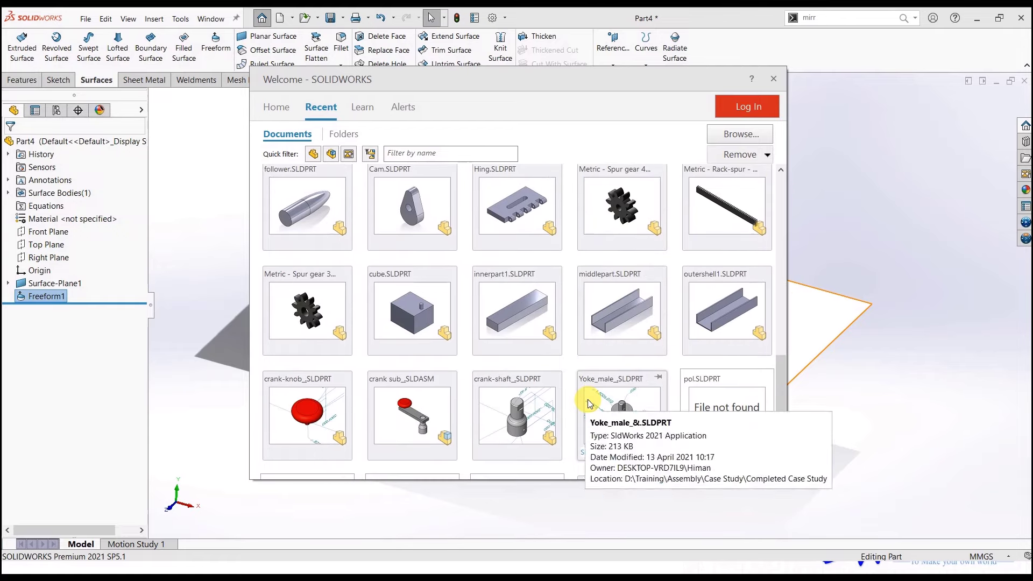
scroll(589, 404, "up", 5)
left_click(512, 250)
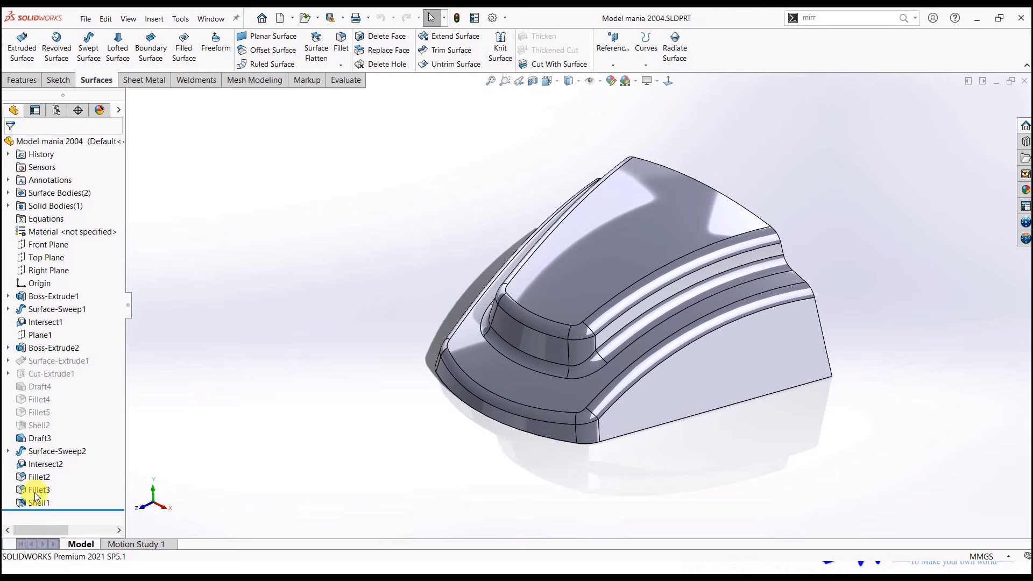
Activate the Phase 2 configuration of the part and return to its feature tree
left_click(56, 112)
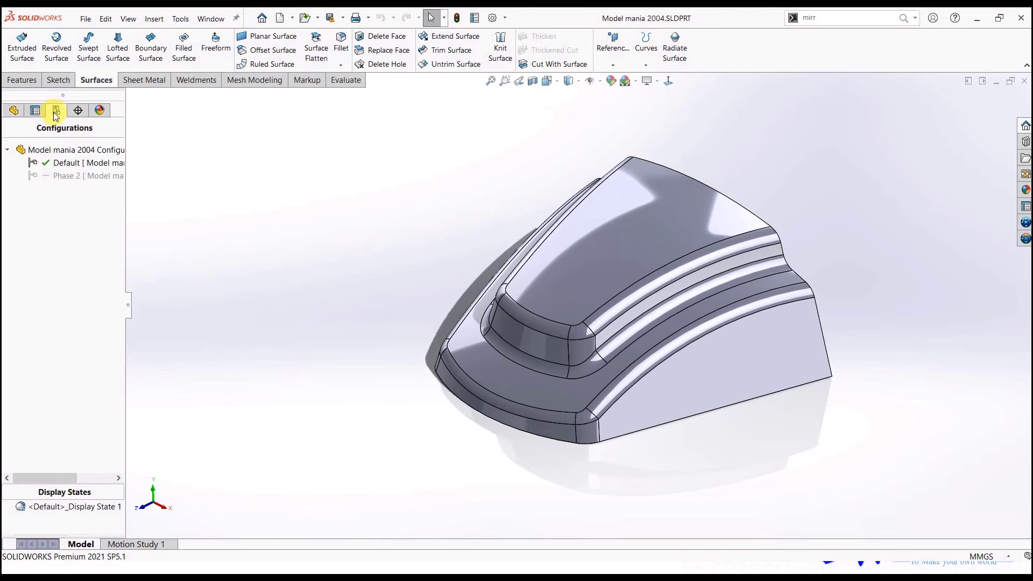
double_click(60, 179)
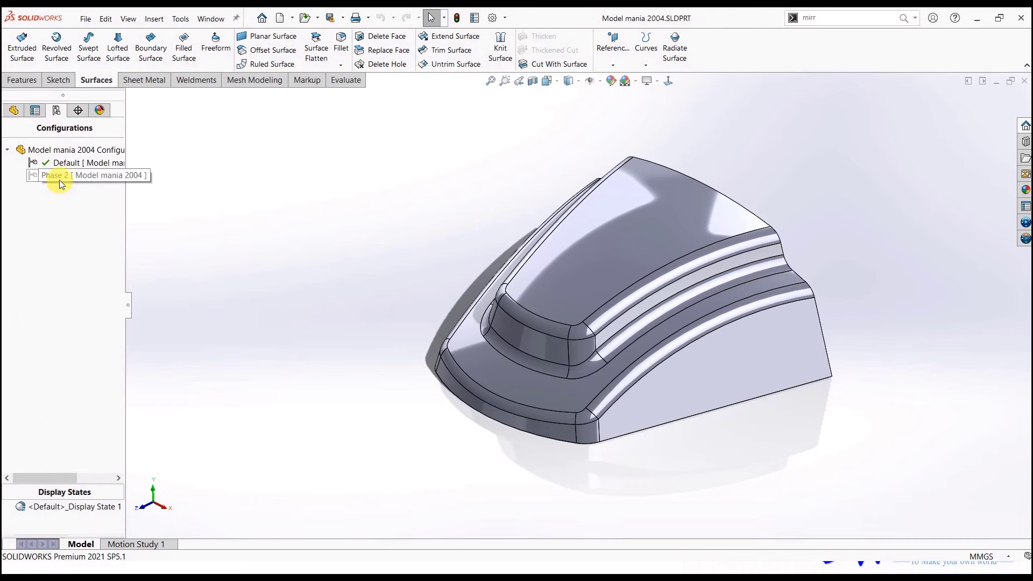
left_click(11, 111)
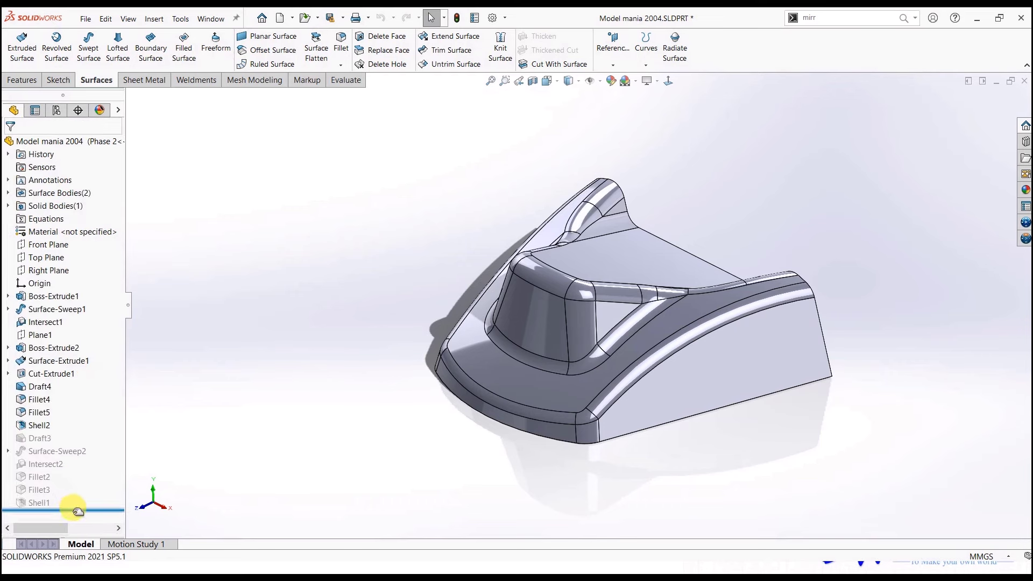
Roll the feature history back to just after Surface-Sweep1 and select that feature
left_click_drag(78, 511, 77, 350)
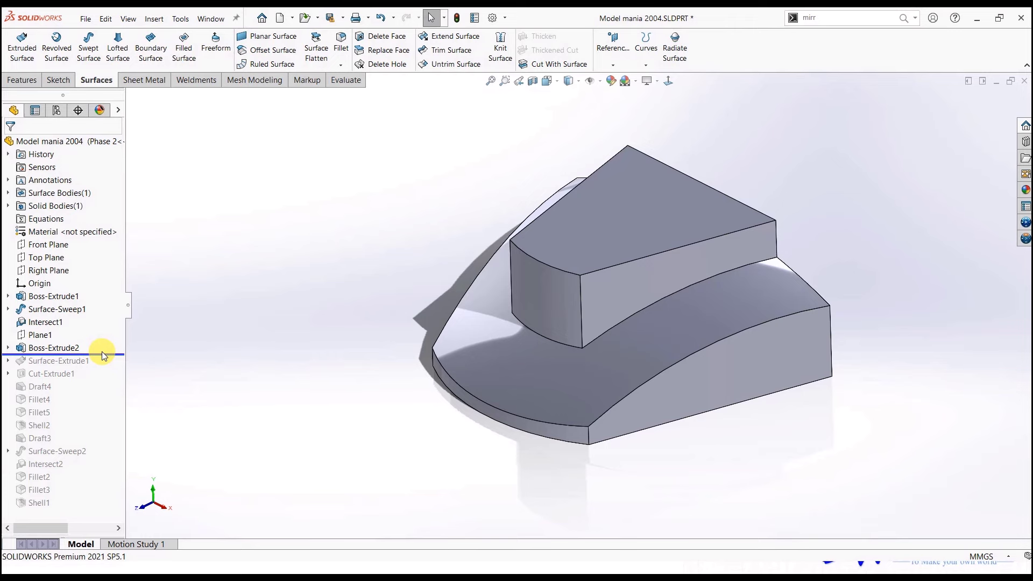
left_click_drag(101, 350, 102, 316)
left_click(81, 309)
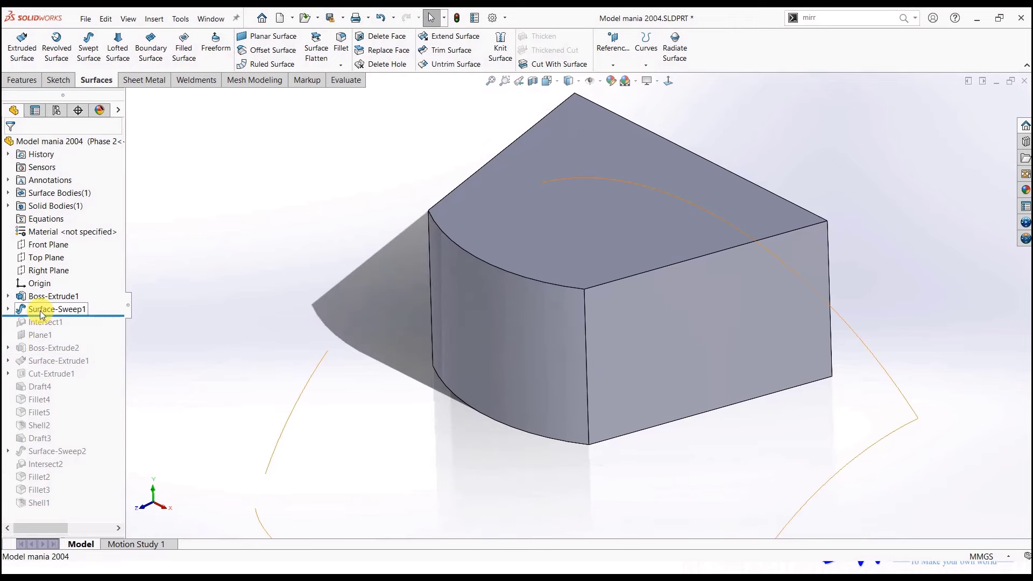
Inspect Sketch2 of Surface-Sweep1 and show the hidden swept surface over the extruded block
middle_click_drag(138, 340, 339, 278)
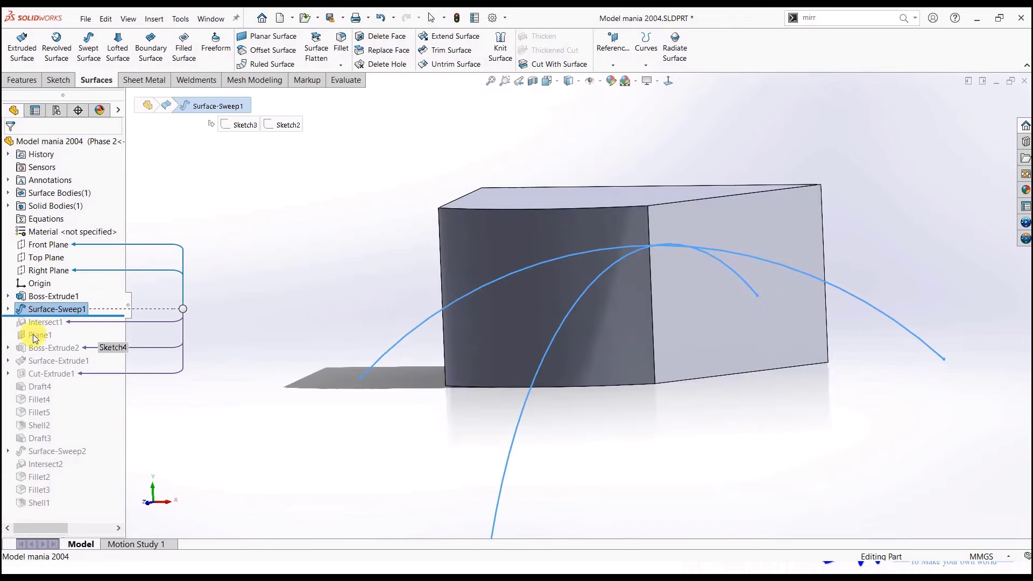
left_click(8, 309)
left_click(60, 335)
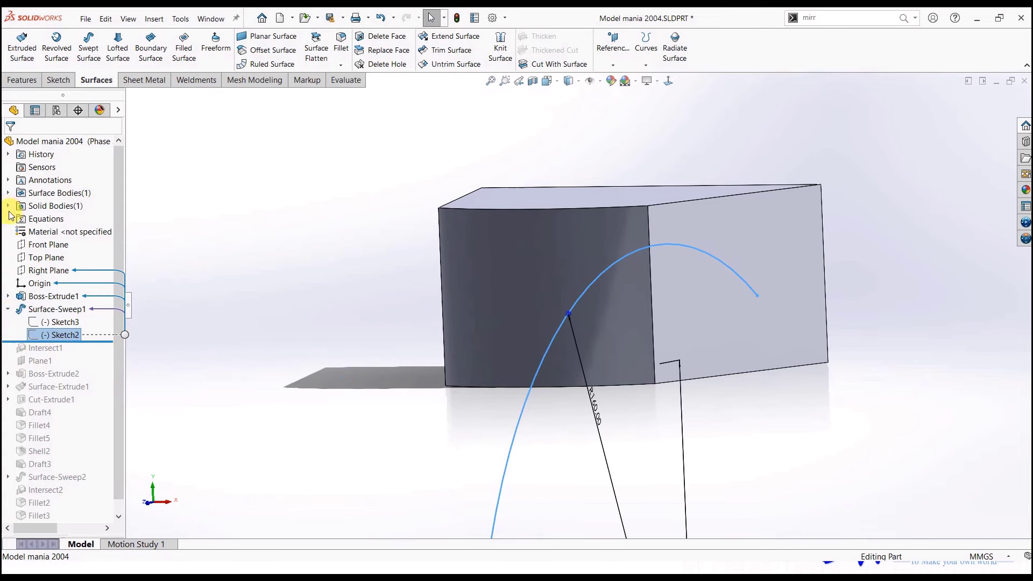
left_click(232, 282)
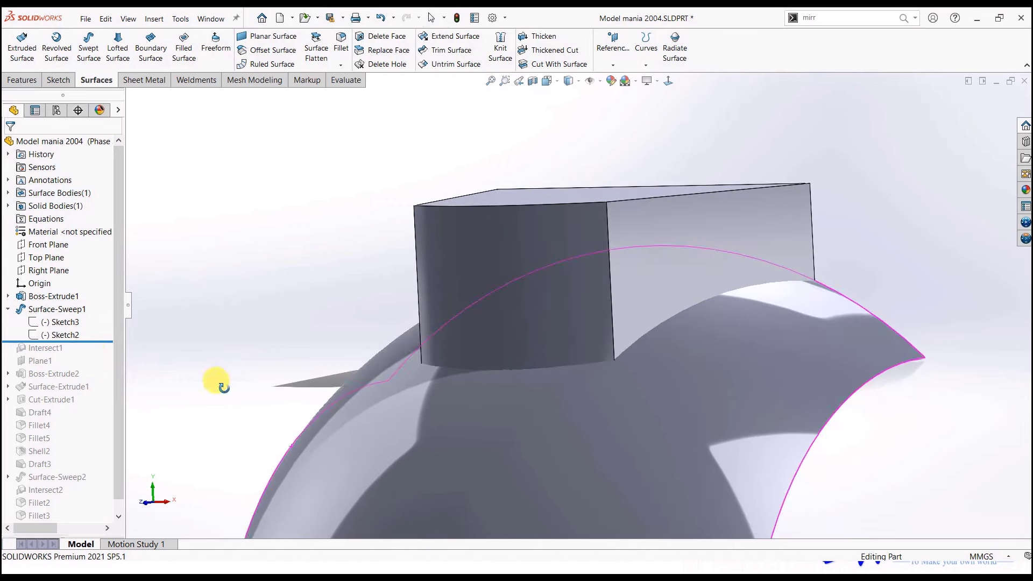
Roll the feature history forward past Intersect1 and review its selections and regions, closing its definition unmodified
left_click_drag(95, 343, 49, 353)
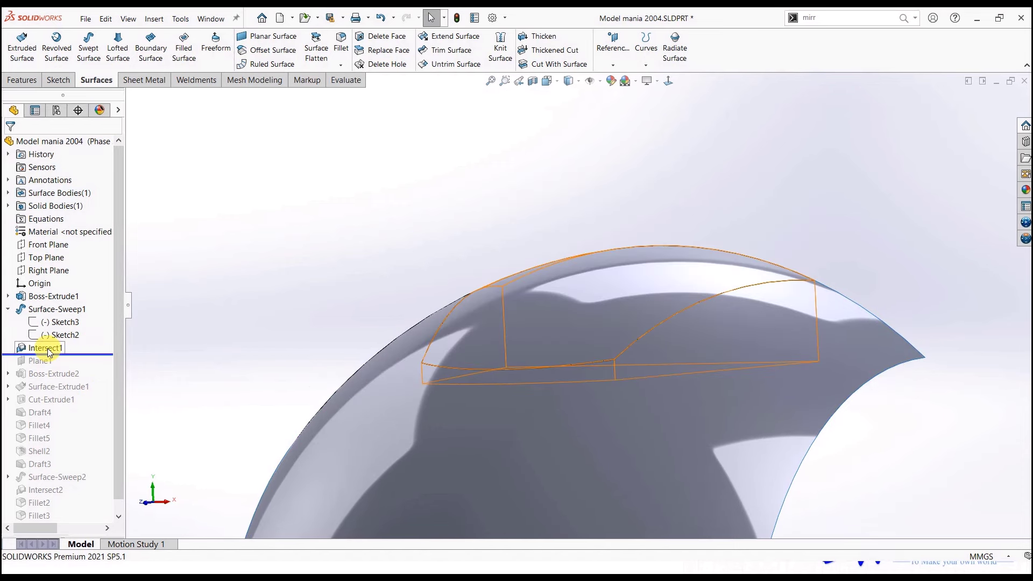
left_click(49, 350)
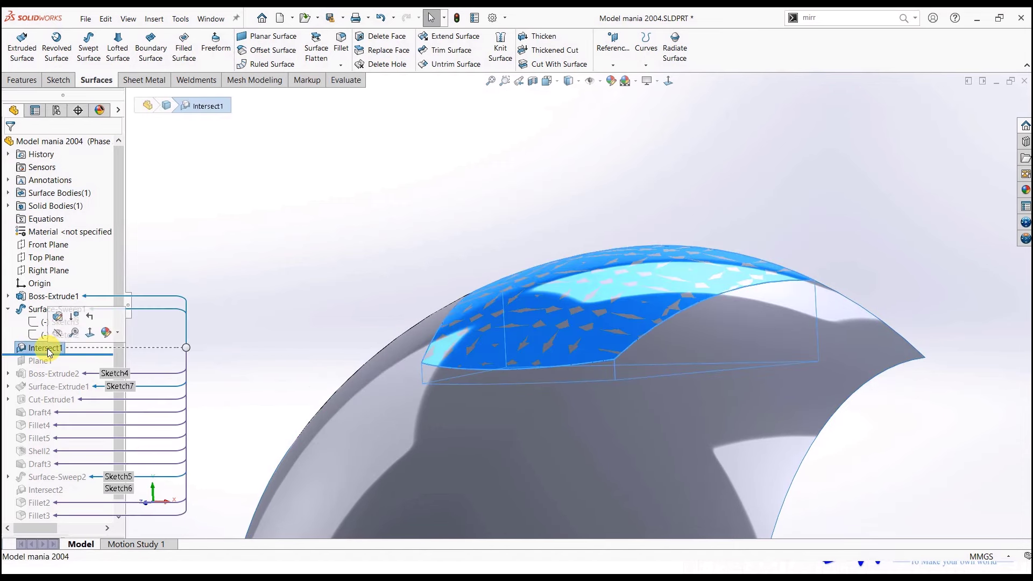
left_click(58, 316)
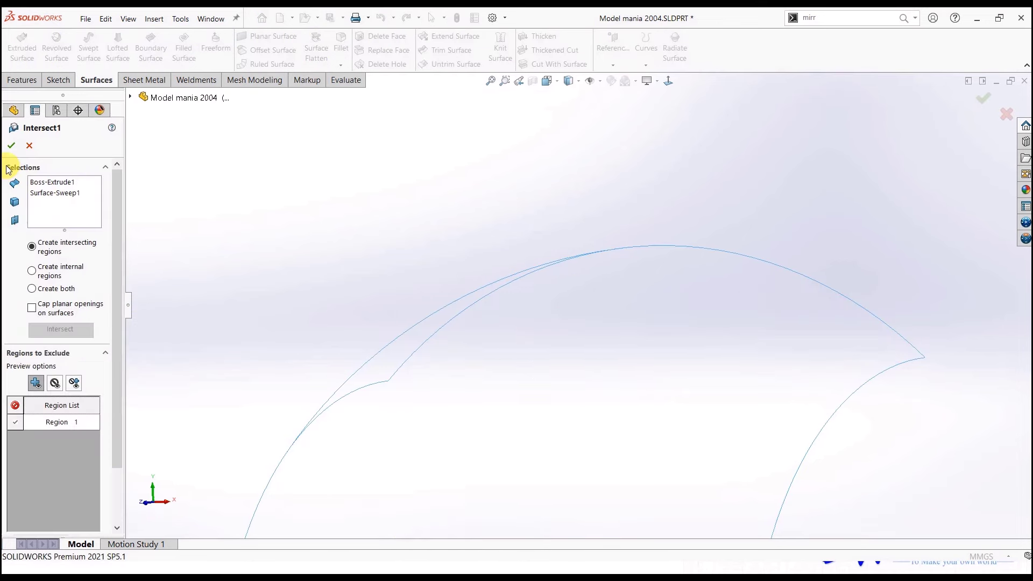
left_click(12, 148)
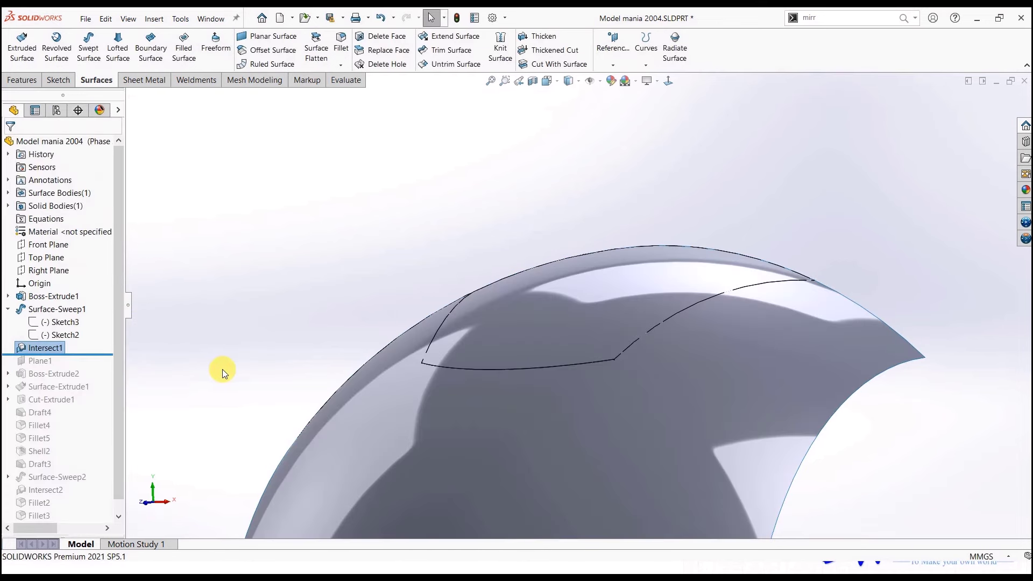
Roll the feature history forward past Surface-Extrude1 and hide the large swept surface so the solid body is exposed
left_click_drag(106, 355, 76, 391)
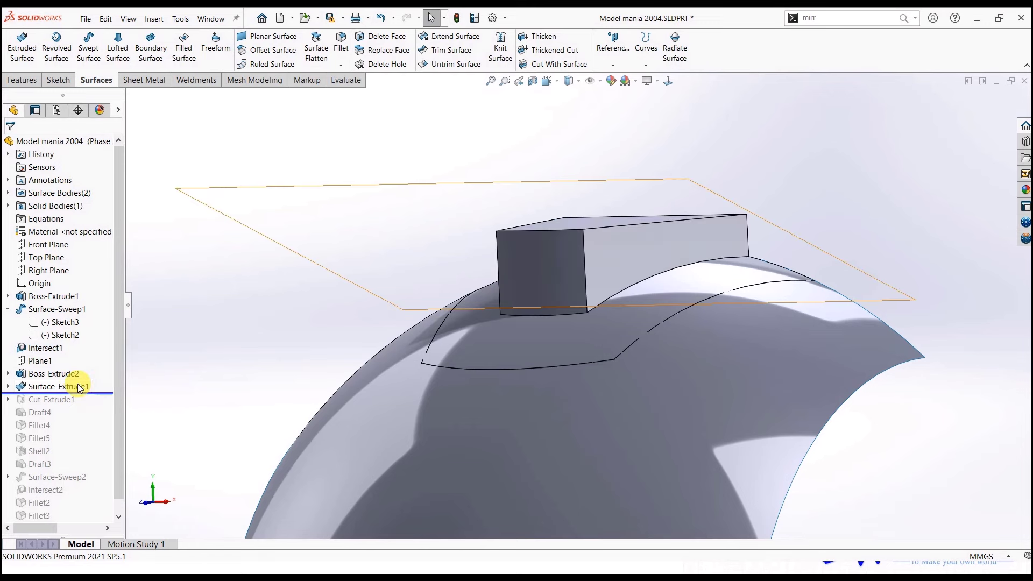
left_click(336, 360)
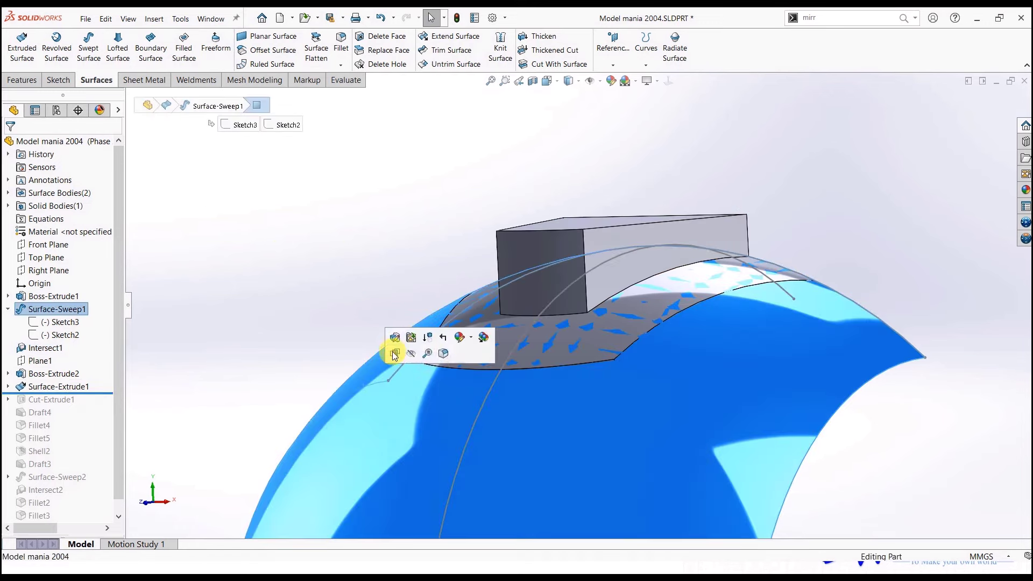
left_click(408, 353)
middle_click_drag(328, 367, 308, 385)
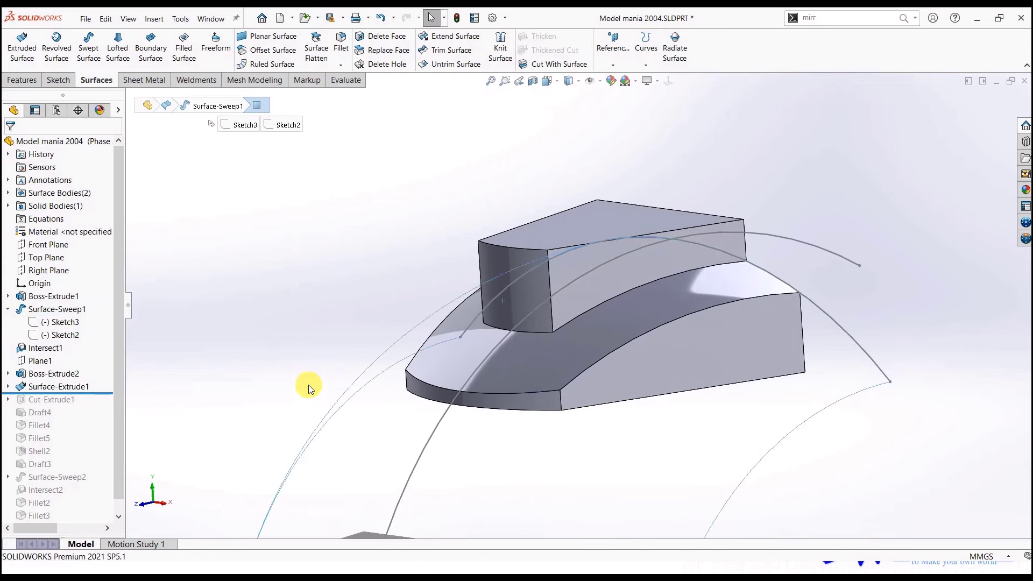
Examine Sketch7 behind Surface-Extrude1 from several angles and show the extruded surface
left_click(8, 386)
left_click(46, 400)
mouse_move(157, 423)
middle_mouse_down()
mouse_move(122, 519)
mouse_move(143, 489)
middle_mouse_up()
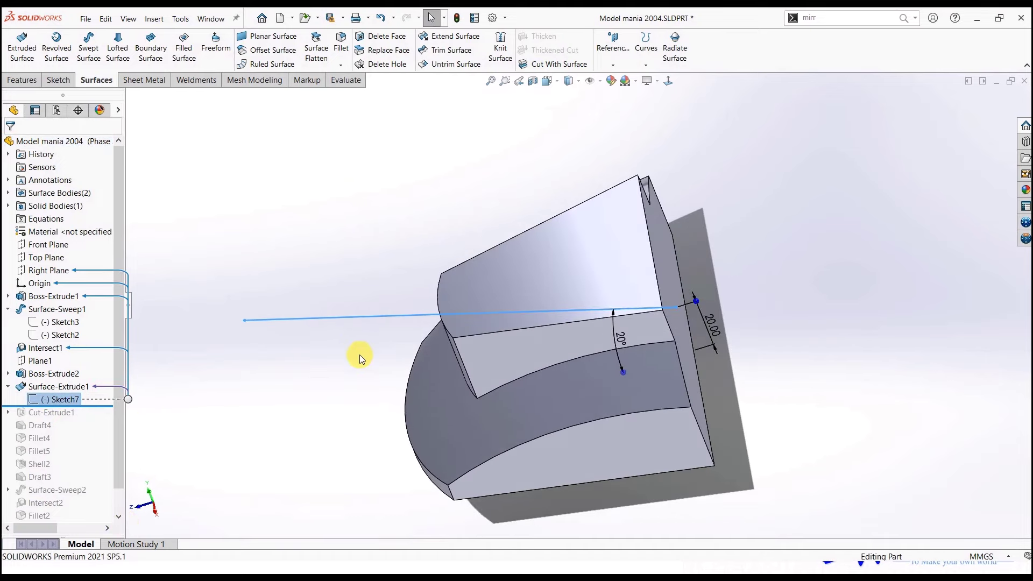
middle_click_drag(360, 354, 235, 393)
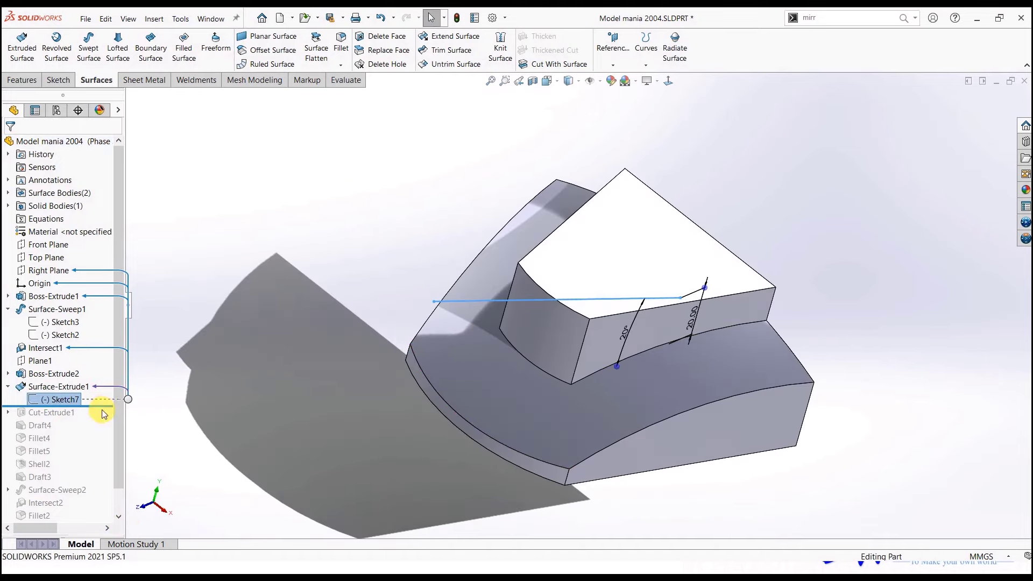
left_click(60, 386)
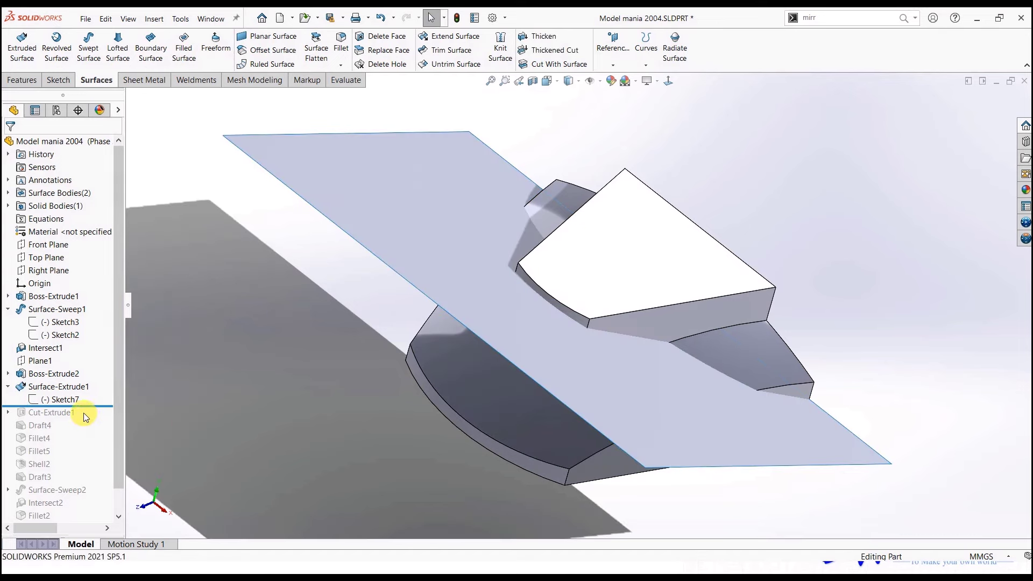
Roll the feature history forward past Cut-Extrude1 and review its Up To Surface end condition, closing the definition unmodified
left_click_drag(85, 407, 85, 419)
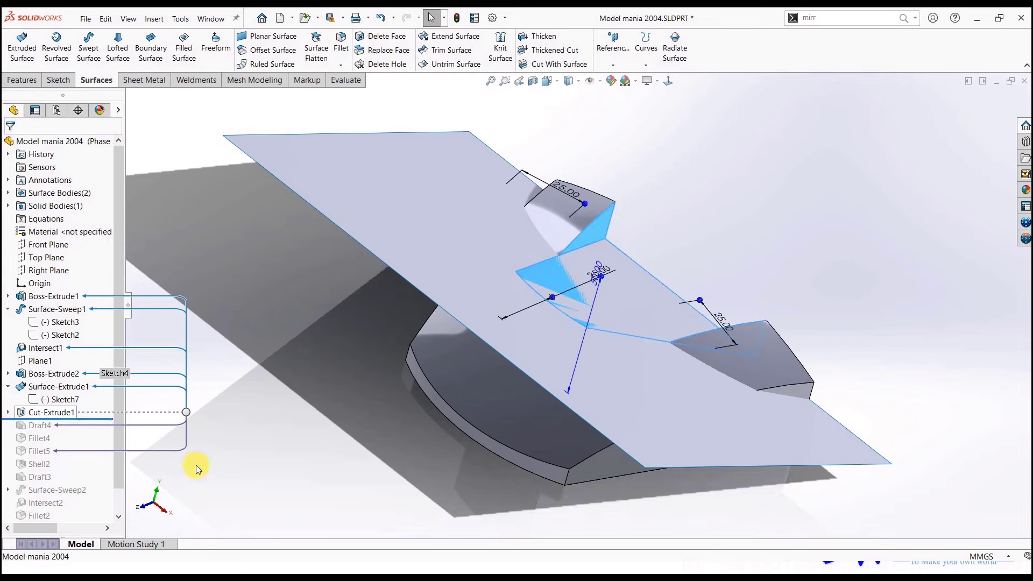
right_click(36, 418)
left_click(52, 292)
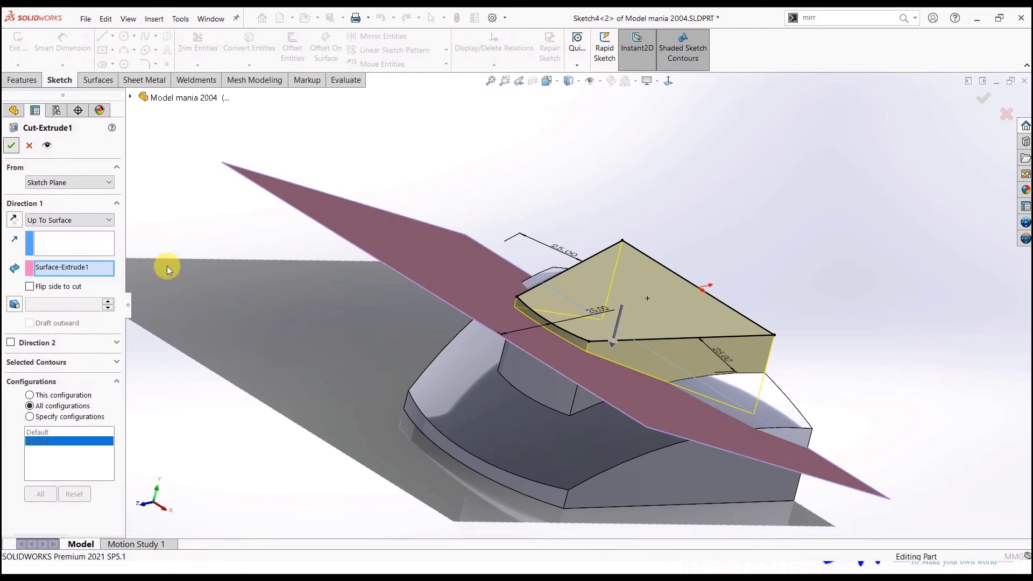
key("Return")
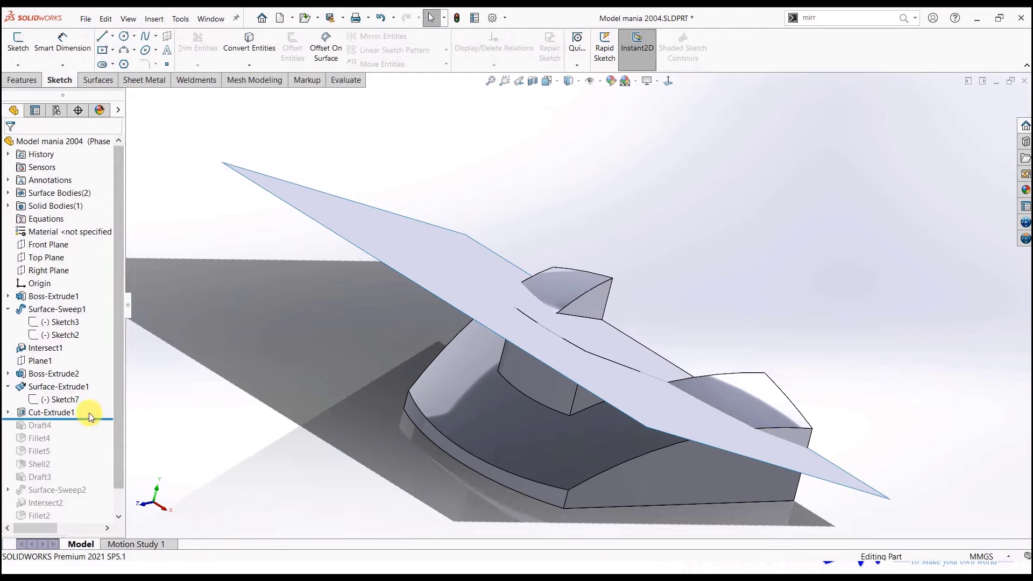
Hide the Surface-Extrude1 body and roll the feature history to the end to view the completed part from below
left_click(410, 221)
left_click(473, 189)
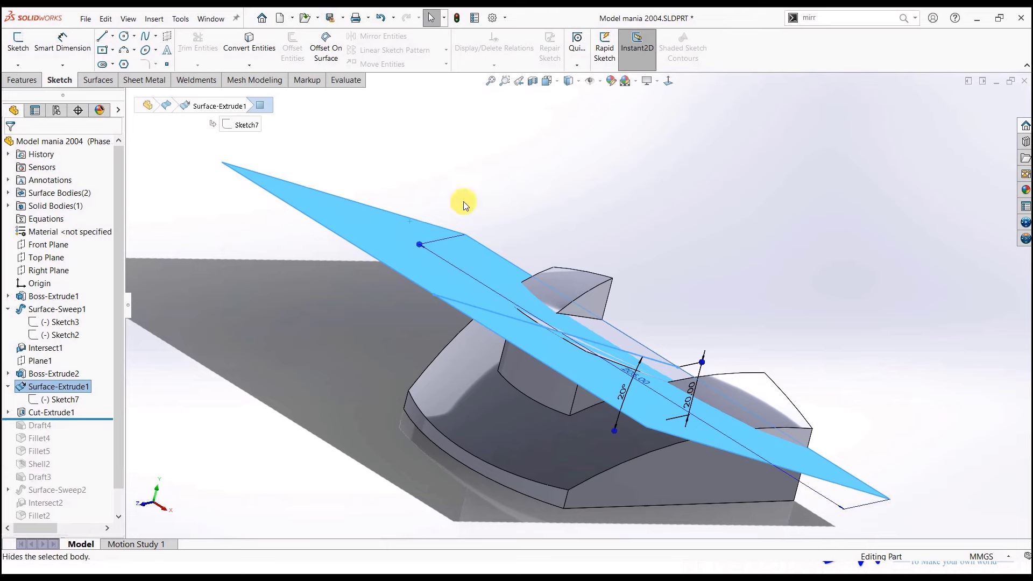
left_click_drag(99, 424, 136, 491)
middle_click_drag(405, 415, 470, 297)
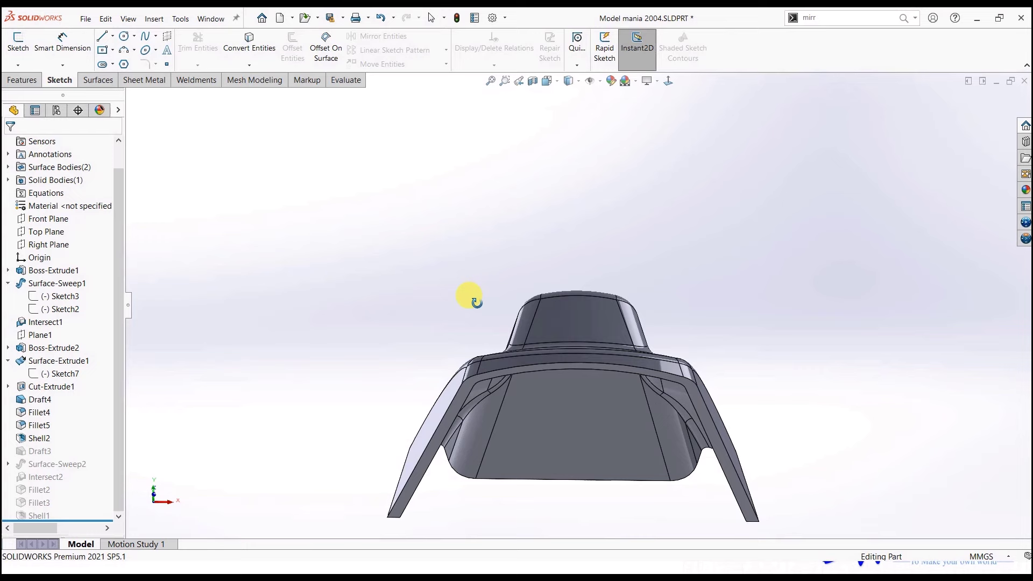
Close the Model mania 2004 part and return to the Freeform sample Part4
left_click(1021, 83)
left_click(550, 310)
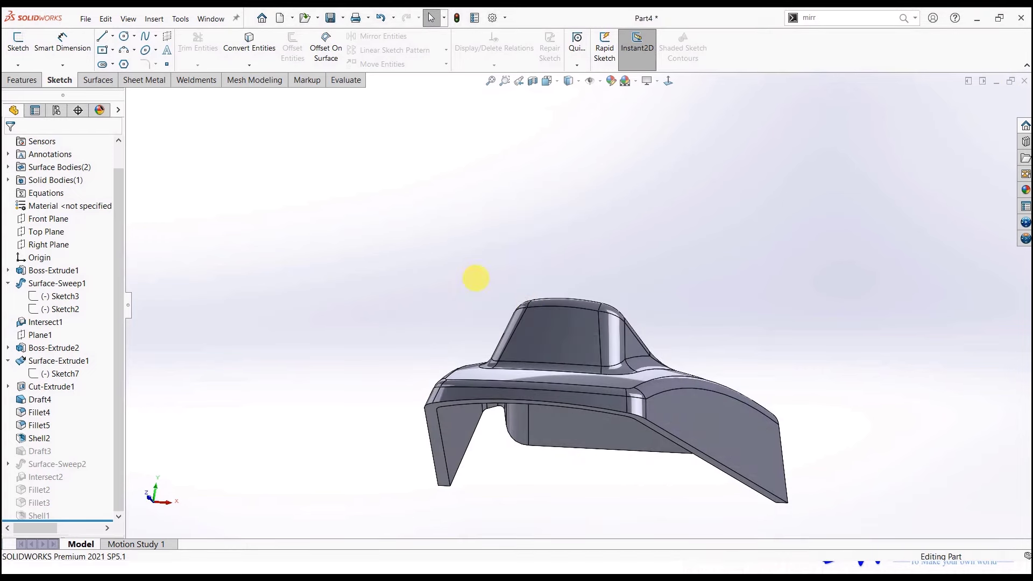
left_click(407, 234)
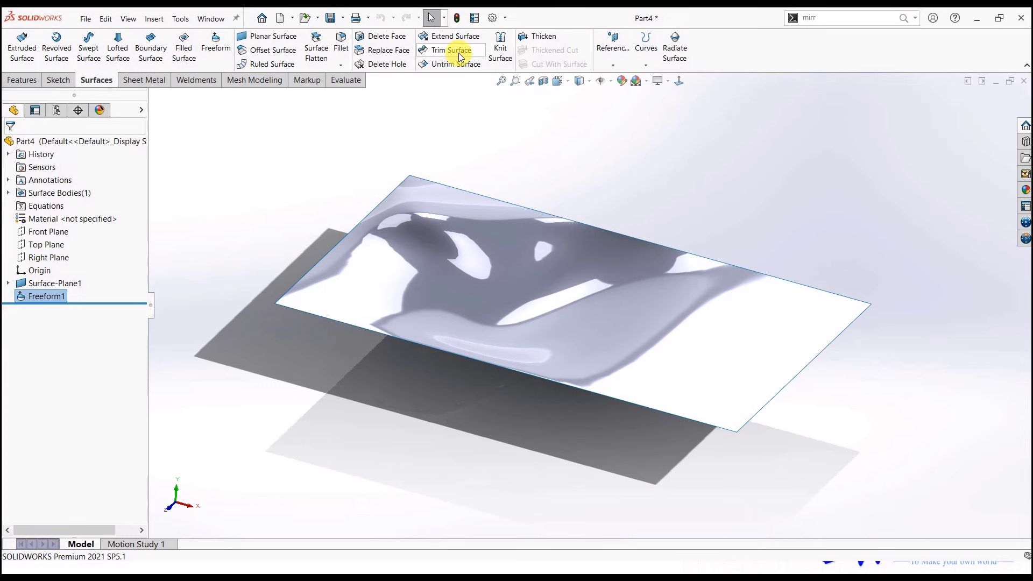
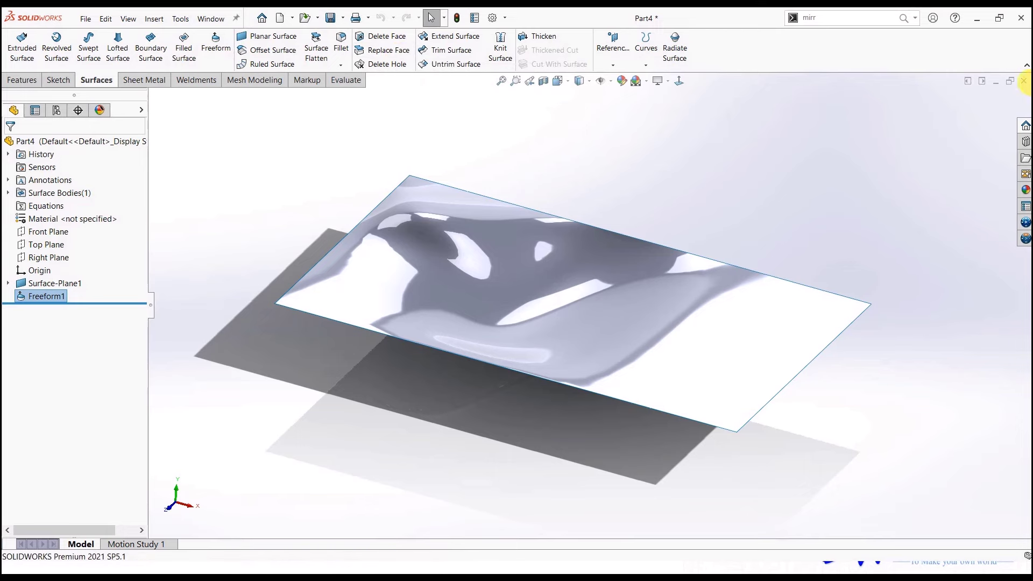
Close Part4 and open the Wrought Iron_& part from the recent documents
left_click(1024, 81)
left_click(463, 301)
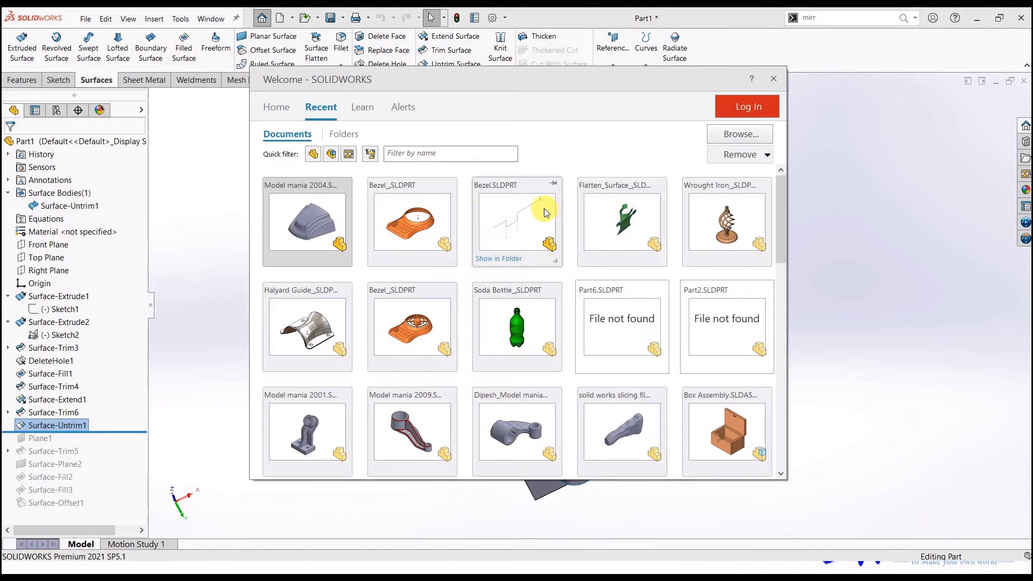
key("Escape")
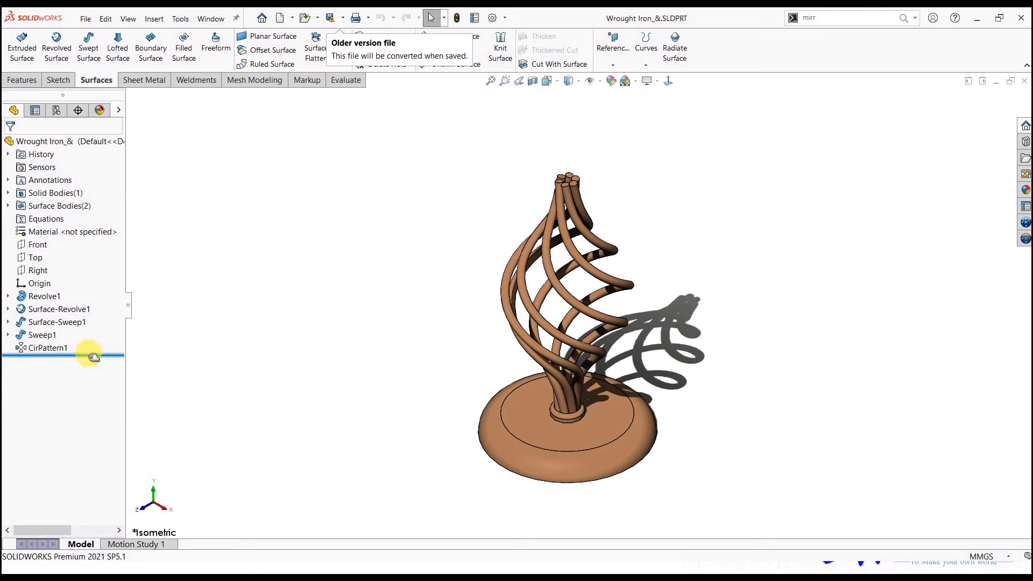
Roll the feature history back to just after Revolve1 and examine the base profile in its Sketch1
left_click_drag(93, 358, 88, 299)
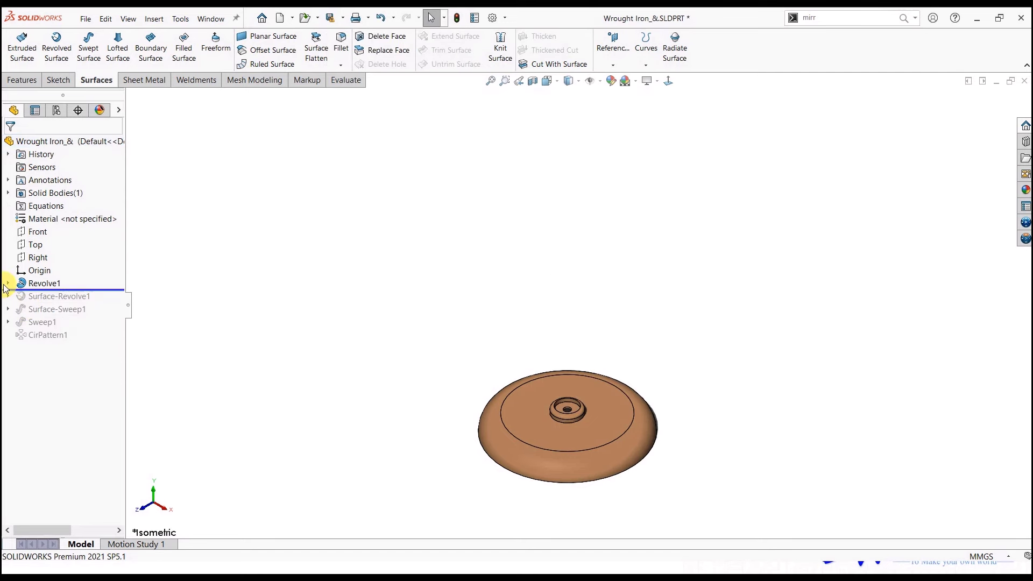
left_click(7, 283)
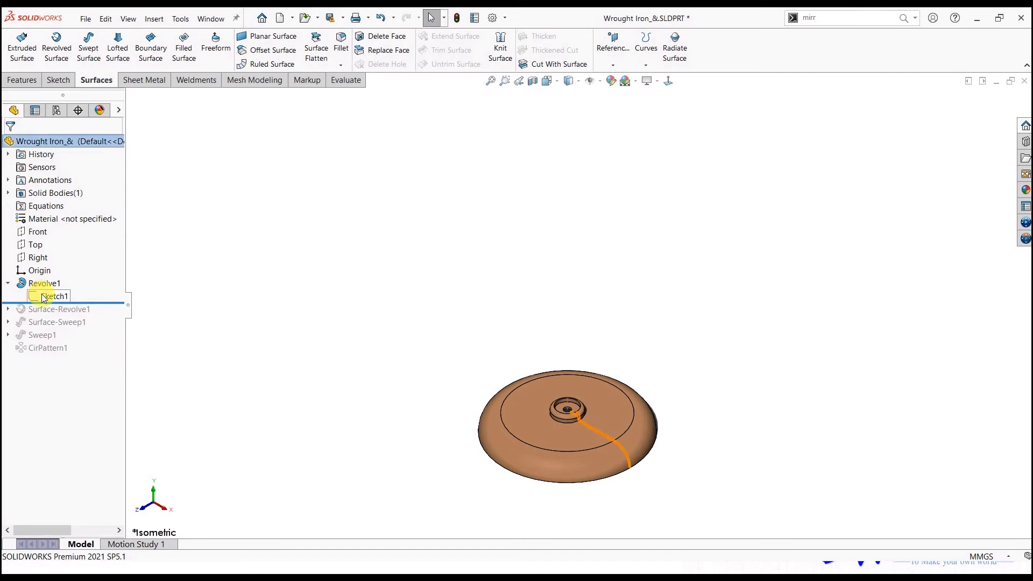
left_click(42, 296)
mouse_move(350, 421)
middle_mouse_down()
mouse_move(397, 295)
mouse_move(669, 405)
mouse_move(493, 410)
middle_mouse_up()
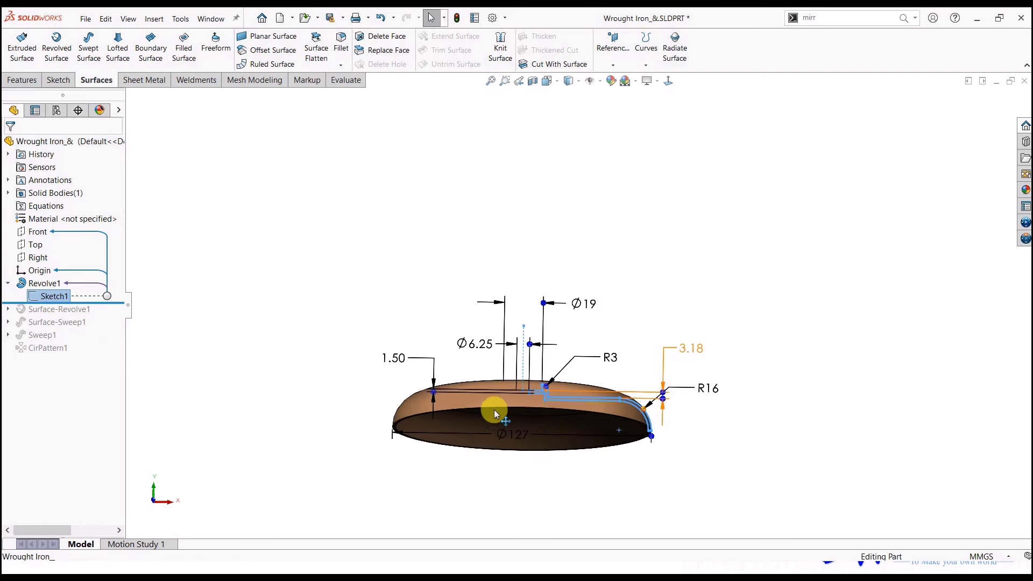
left_click(9, 287)
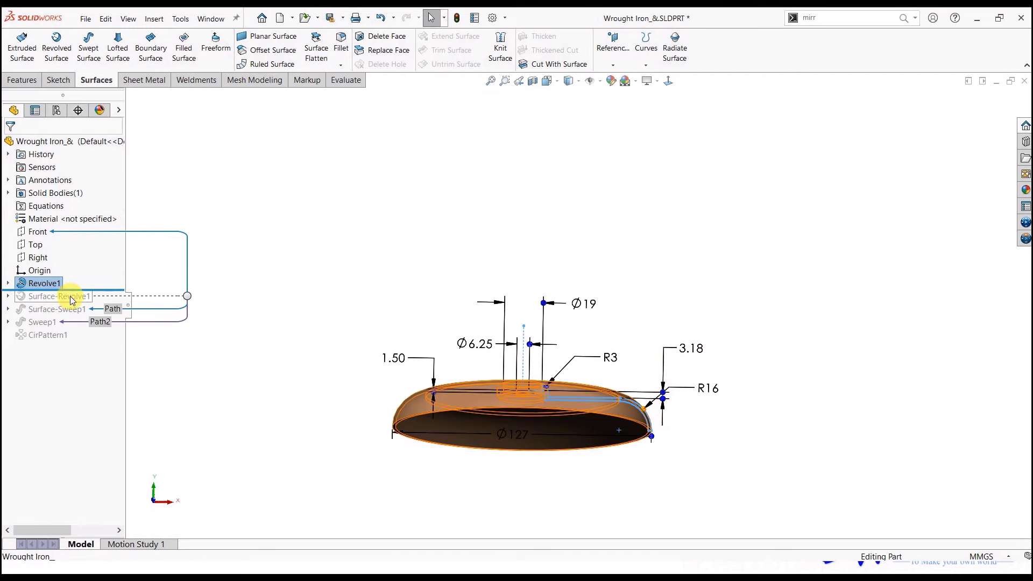
Roll the feature history forward past Surface-Revolve1 and examine its spline_grid sketch above the base
left_click_drag(108, 291, 30, 305)
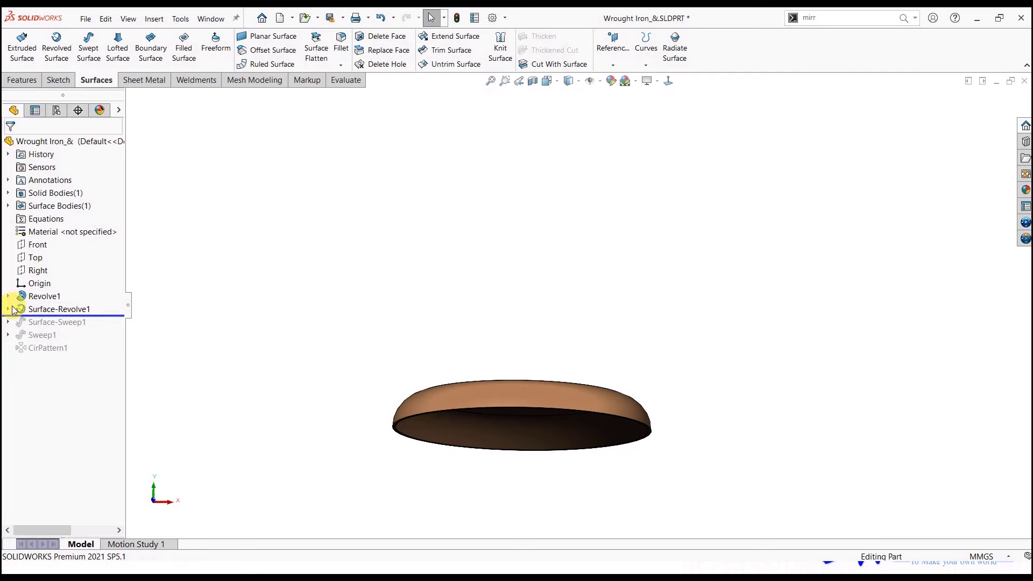
left_click(8, 309)
left_click(59, 321)
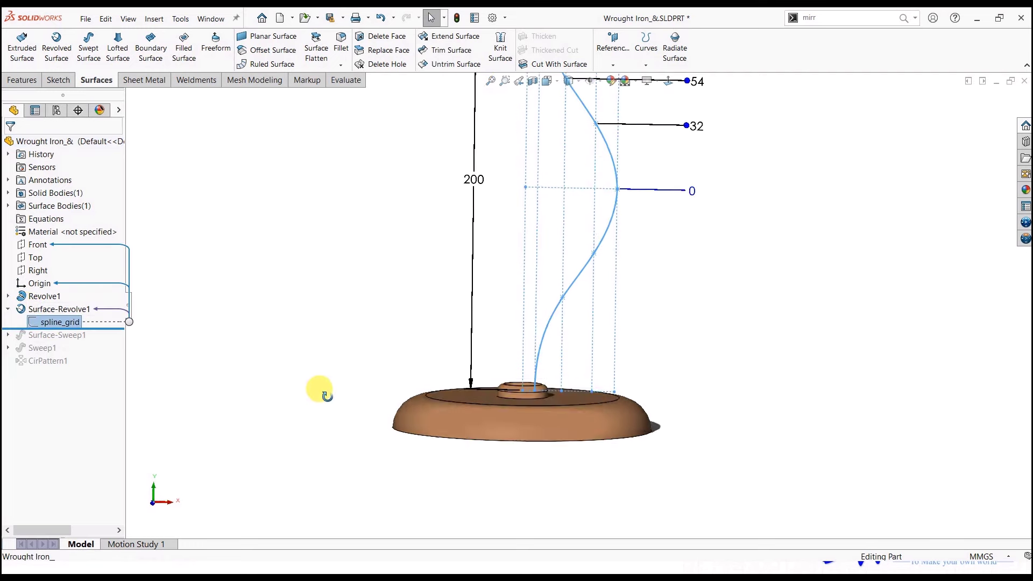
scroll(658, 296, "up", 3)
scroll(719, 234, "down", 2)
left_click(520, 131)
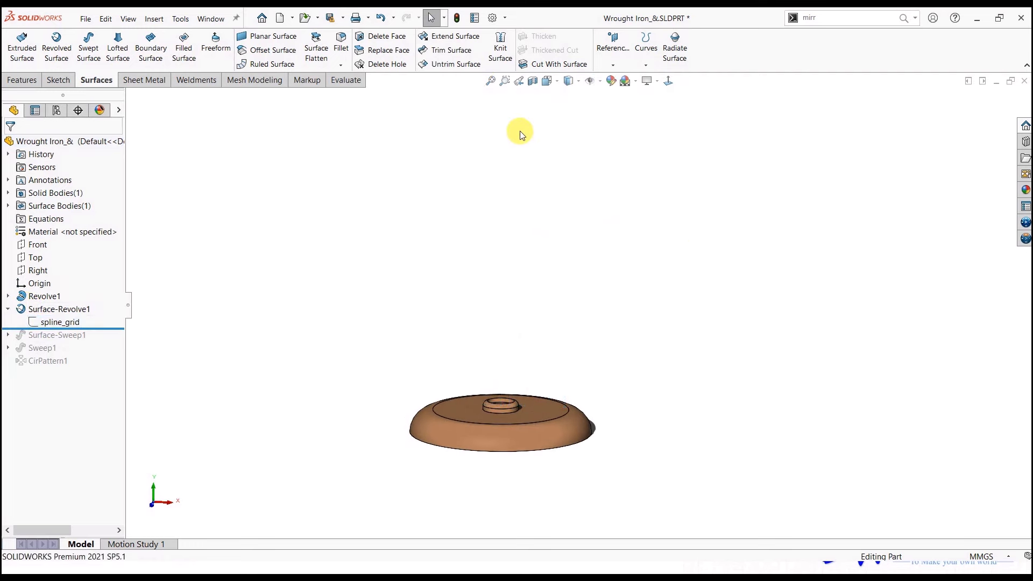
Display the spline_grid sketch temporarily and show the revolved surface body of Surface-Revolve1
left_click(34, 323)
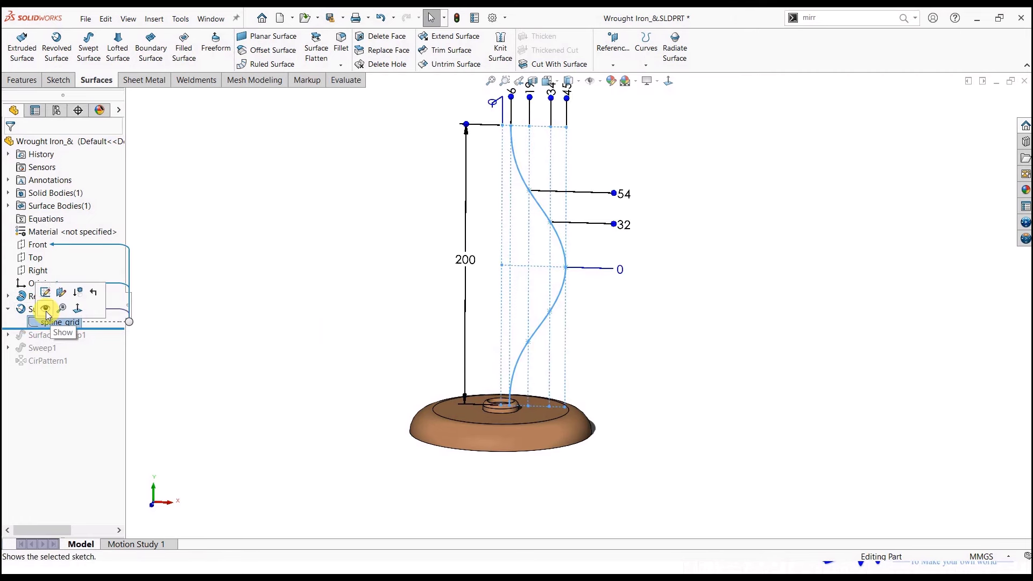
left_click(46, 311)
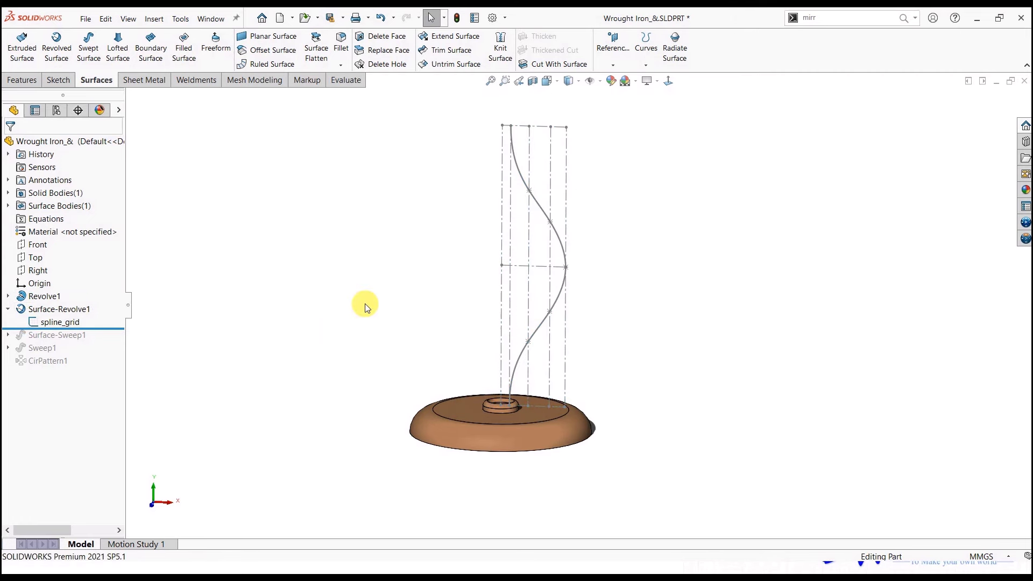
left_click(59, 309)
left_click(70, 290)
left_click(57, 290)
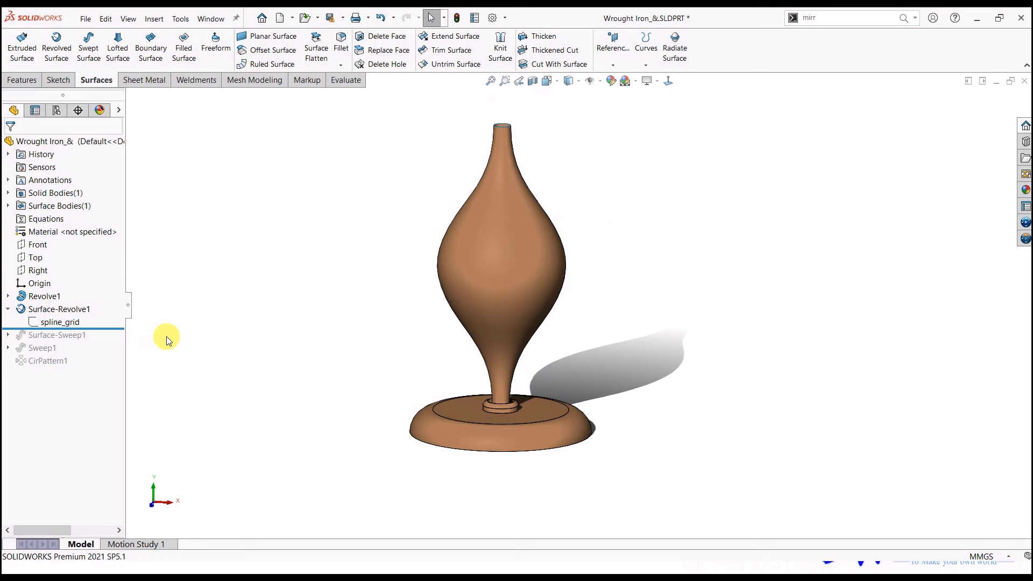
Roll the feature history forward past Surface-Sweep1 and reveal its Profile and Path sketches
left_click(8, 308)
middle_click_drag(256, 323, 226, 355)
left_click_drag(114, 316, 113, 328)
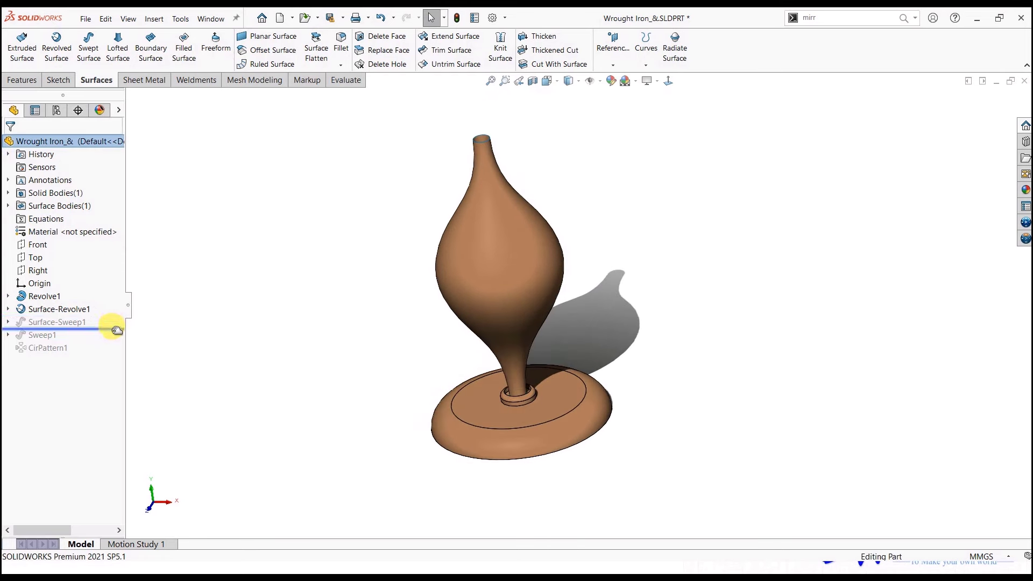
left_click(8, 322)
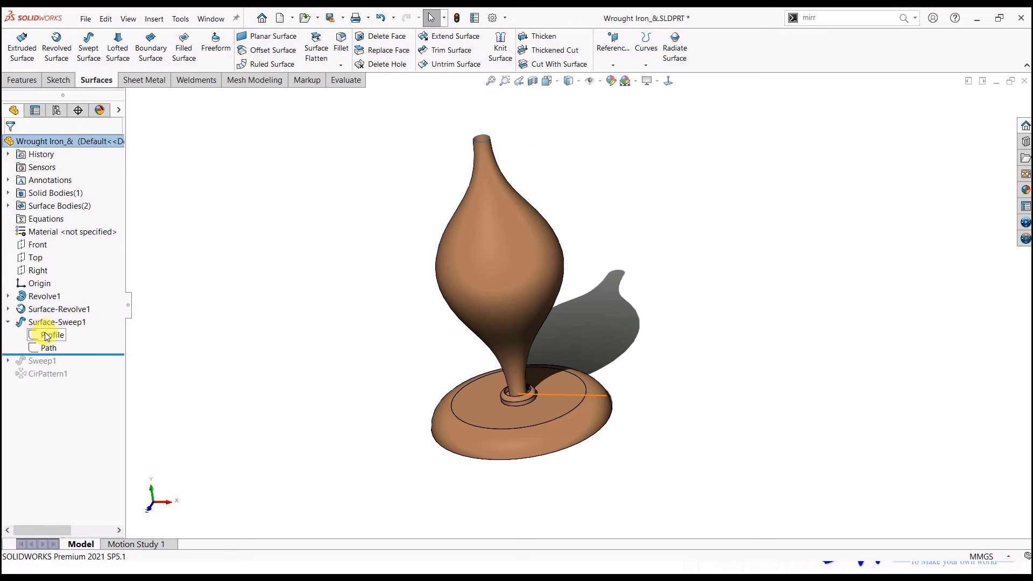
Examine the Profile and Path sketches of Surface-Sweep1 and show its swept surface body
left_click(48, 335)
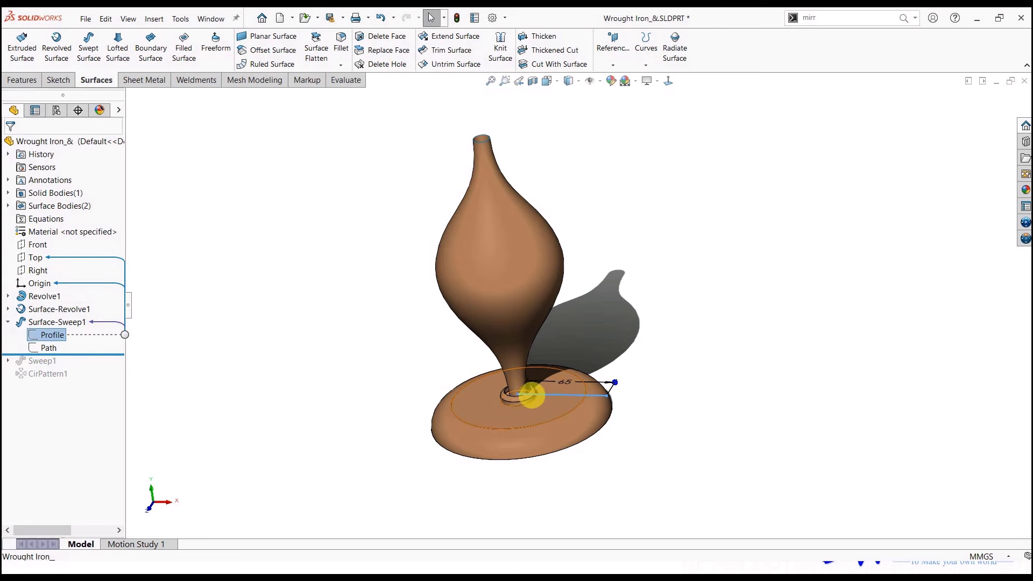
left_click(40, 354)
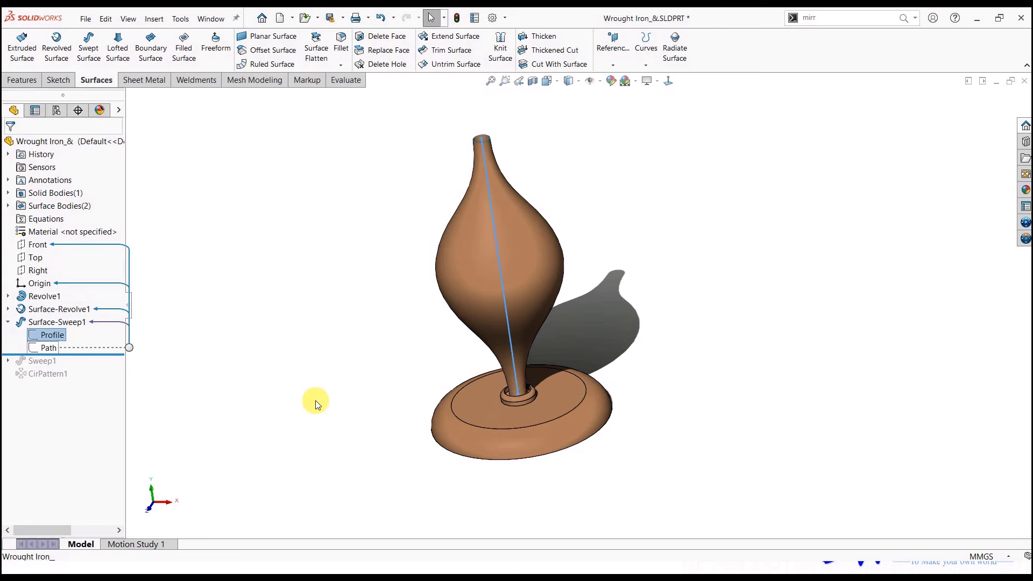
left_click(74, 322)
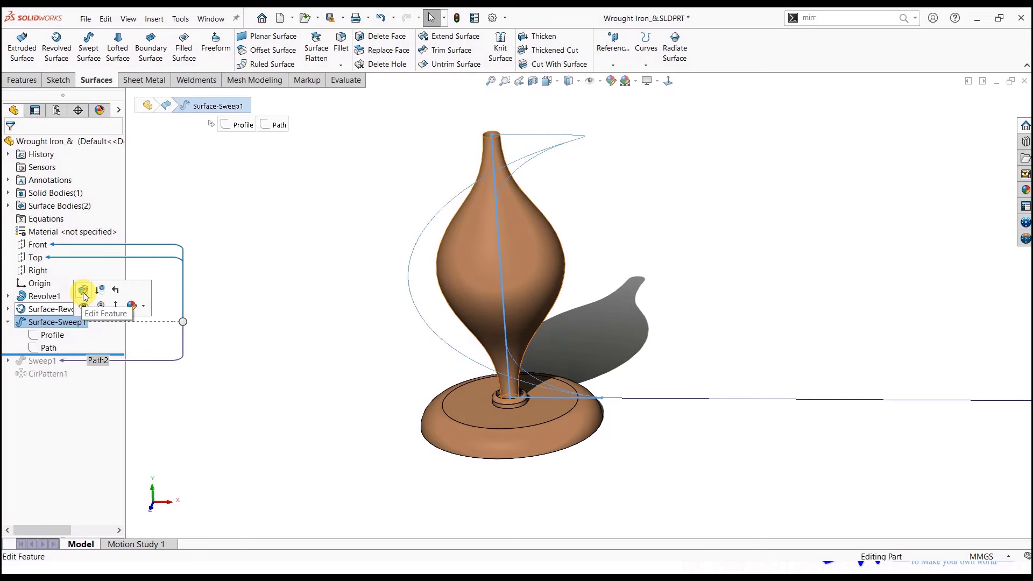
left_click(102, 305)
left_click(215, 360)
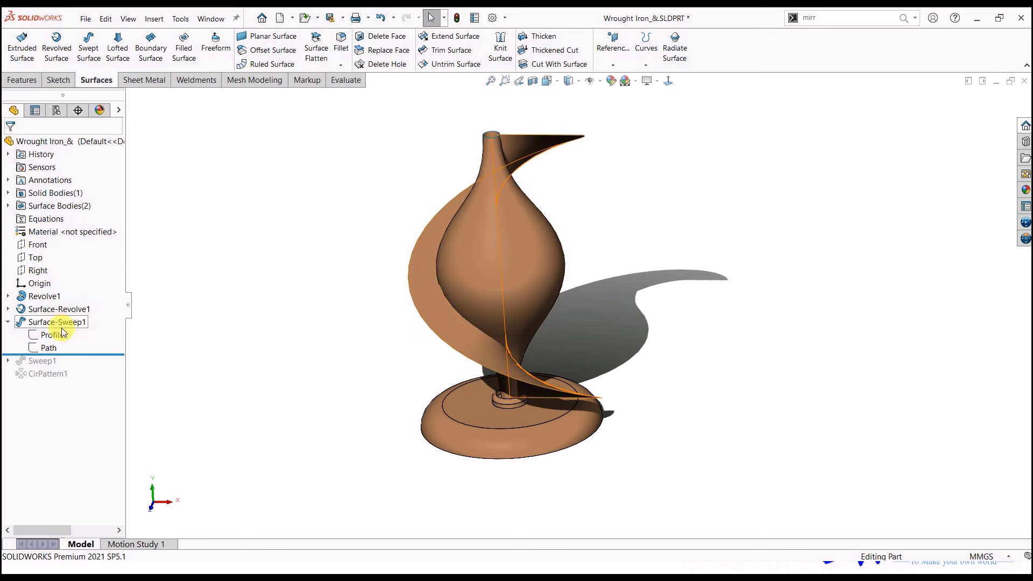
Review the profile, path and twist options in Surface-Sweep1's definition, close it and inspect the twisted surface around the revolved body
right_click(59, 326)
left_click(69, 298)
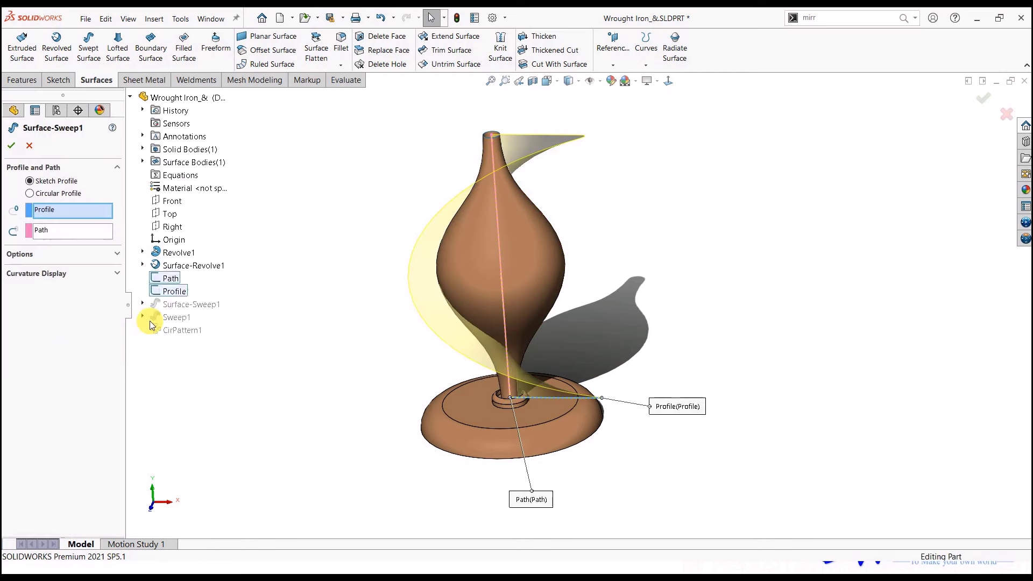
left_click(30, 259)
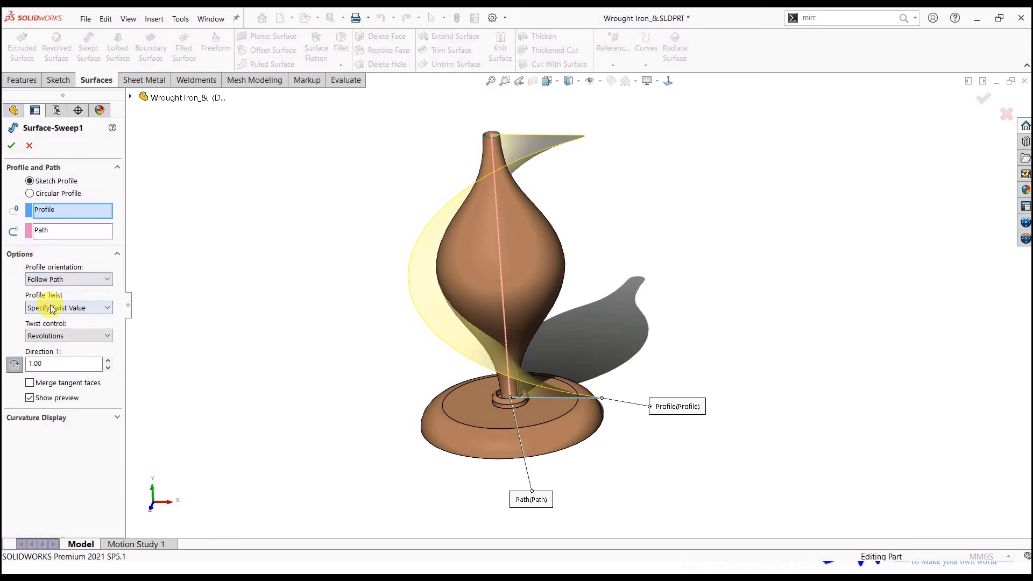
left_click(11, 145)
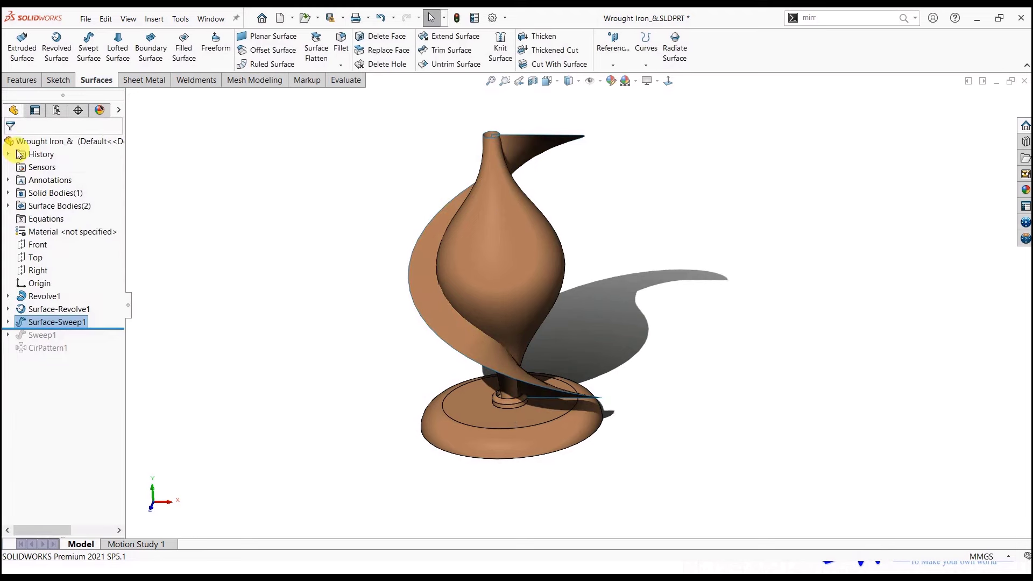
middle_click_drag(253, 353, 212, 405)
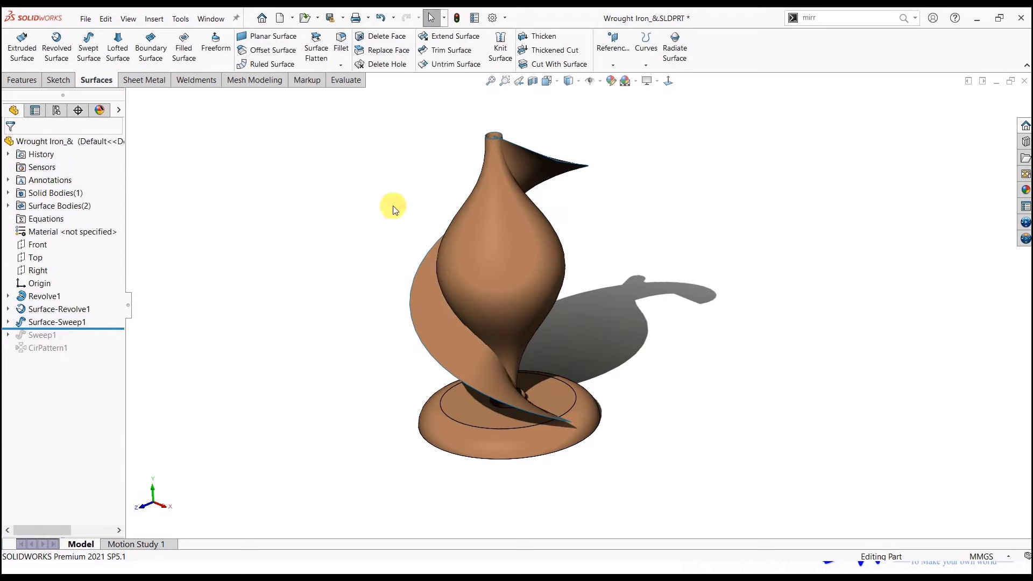
scroll(531, 161, "down", 10)
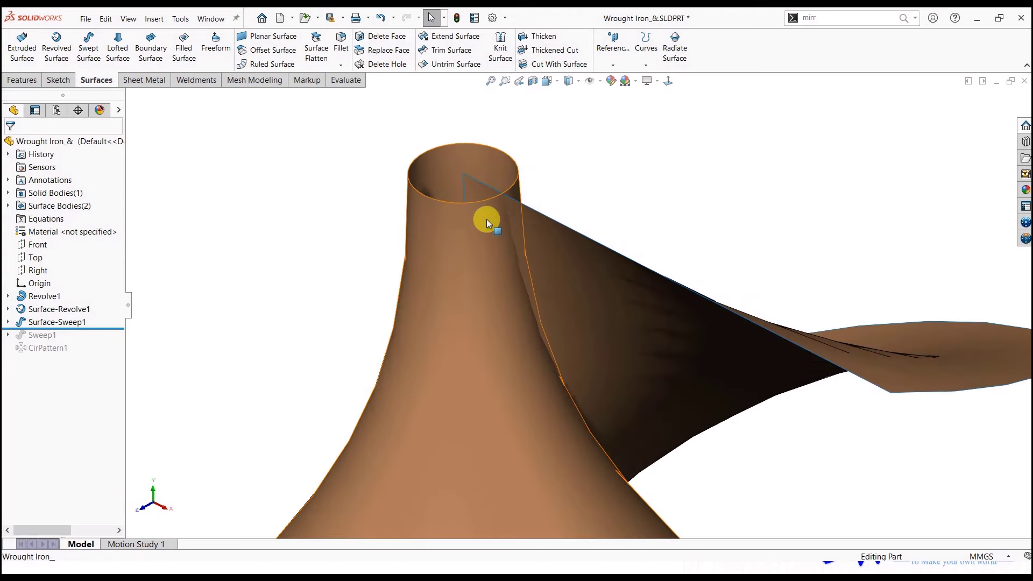
key("f")
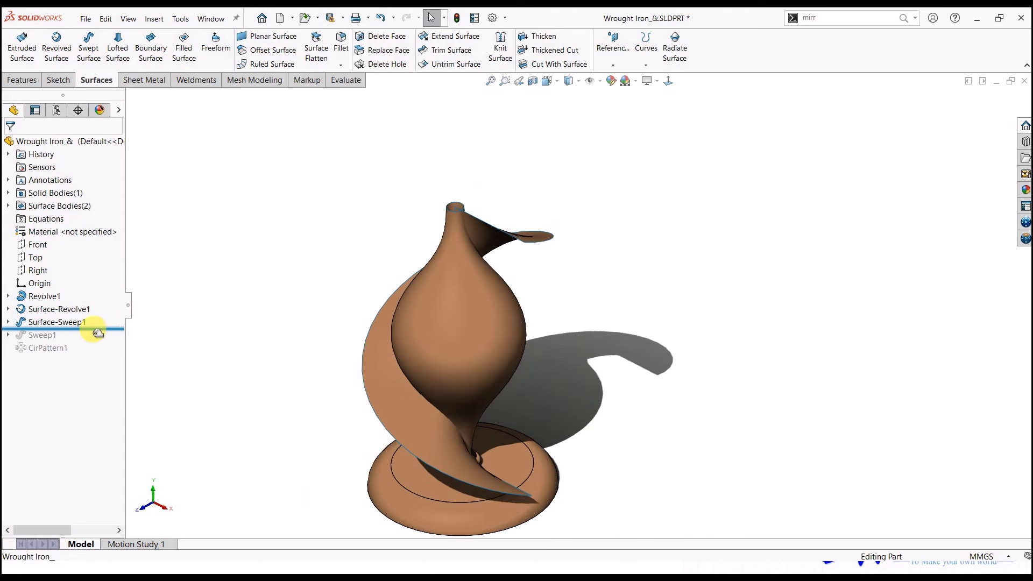
Roll the feature history forward past Sweep1 and examine the rod and its Path2 3D sketch
mouse_move(98, 333)
left_mouse_down()
mouse_move(97, 346)
mouse_move(80, 342)
left_mouse_up()
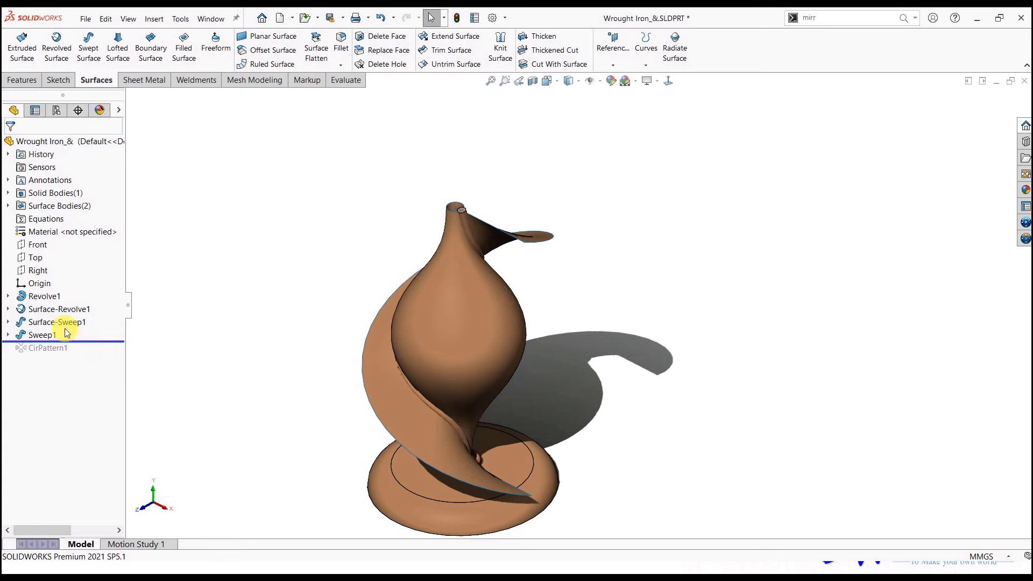
left_click(48, 336)
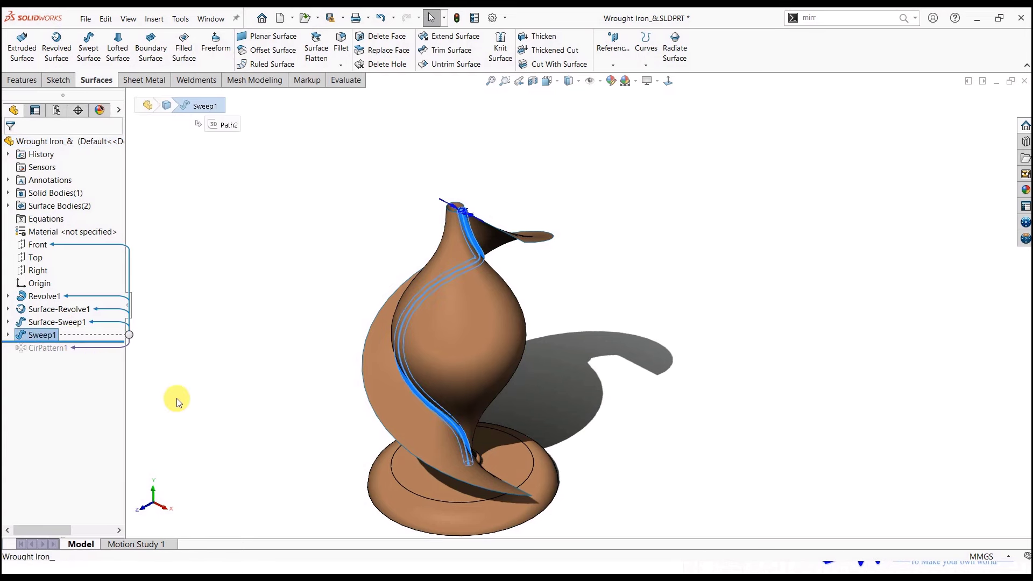
left_click(239, 404)
middle_click_drag(239, 404, 415, 397)
left_click(7, 335)
left_click(46, 348)
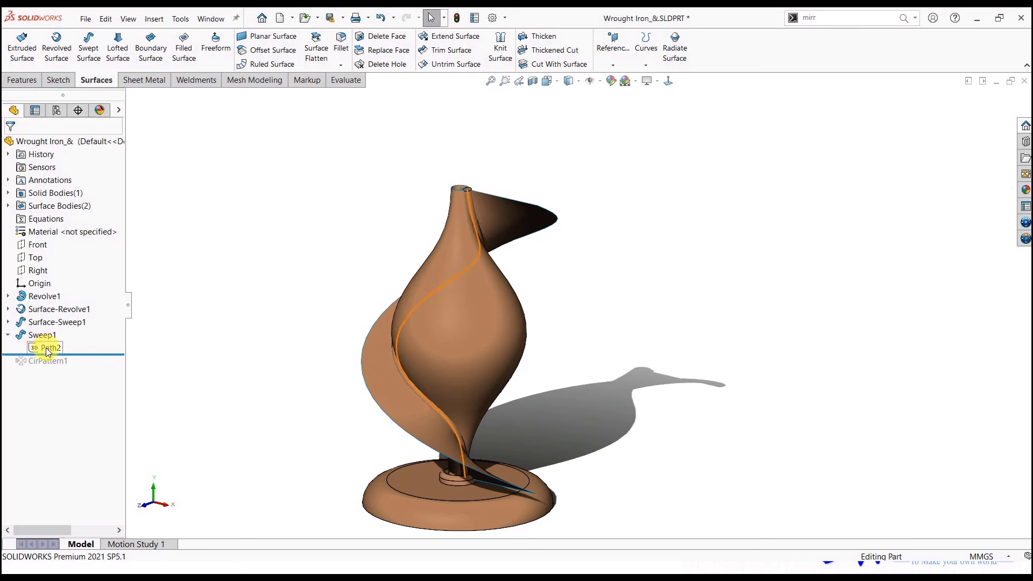
scroll(440, 404, "down", 2)
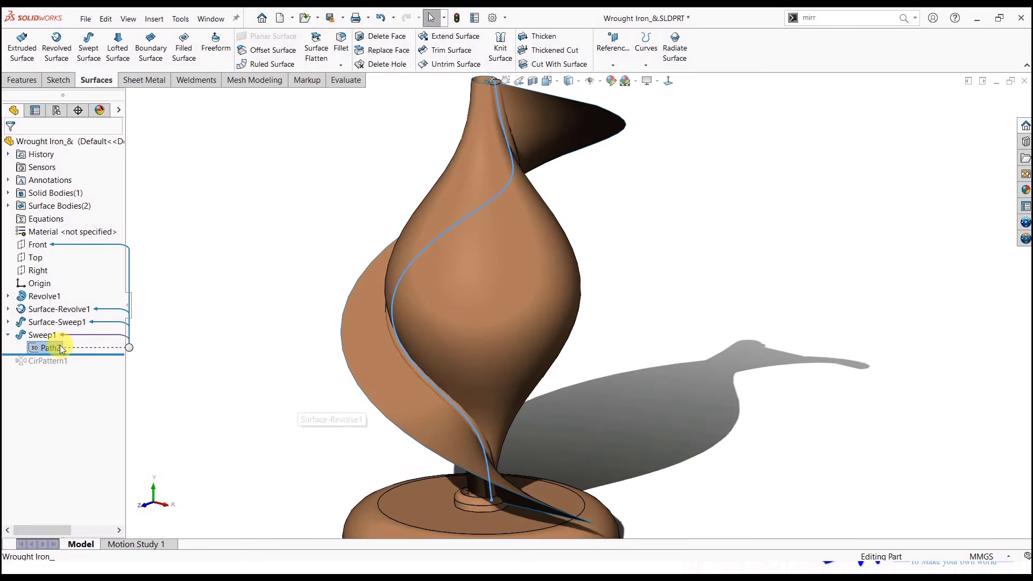
left_click(252, 261)
Check the available sketch types, including 3D Sketch, and review how Sweep1 runs along the revolved surface
left_click(58, 79)
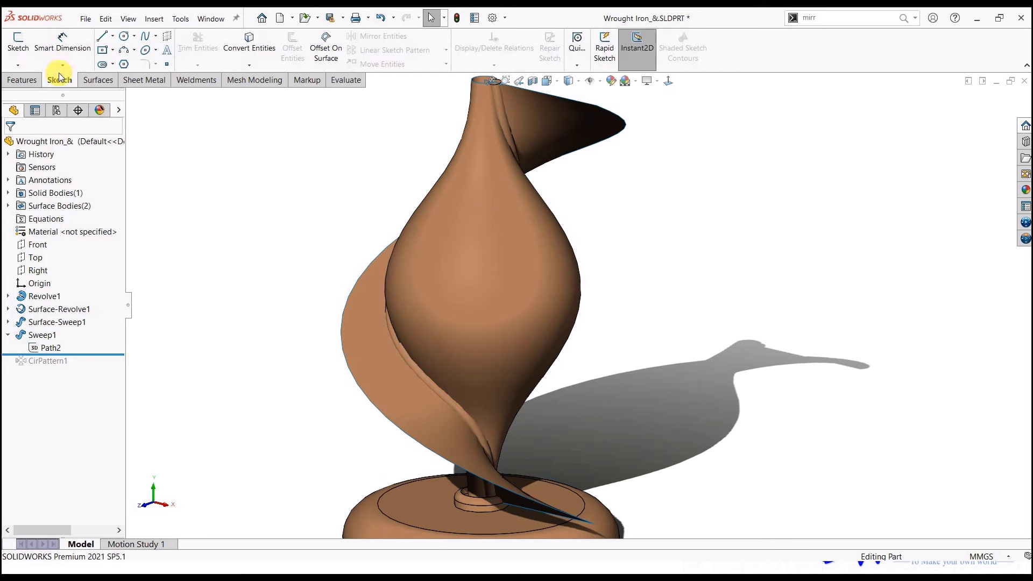
left_click(25, 65)
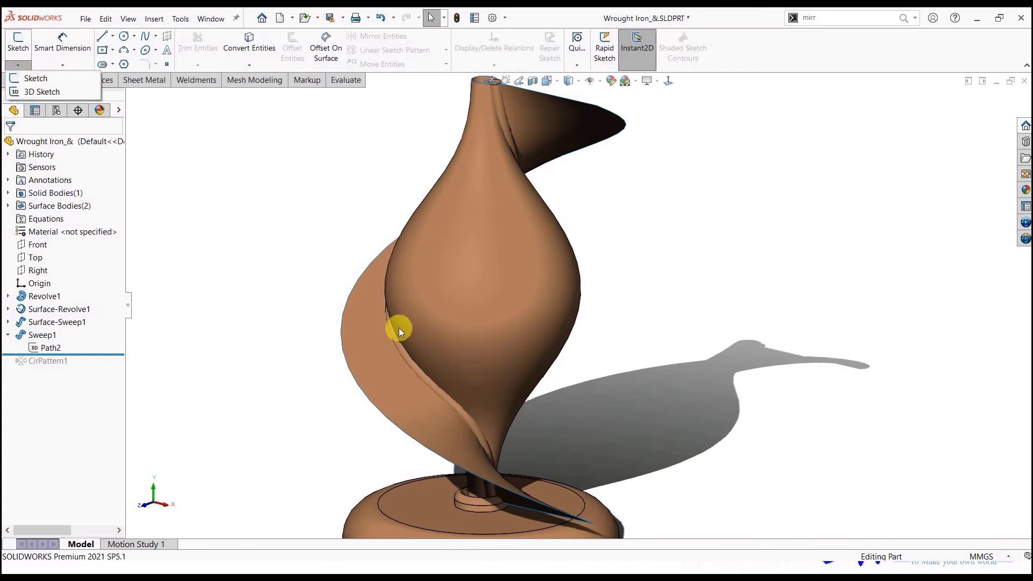
left_click(181, 355)
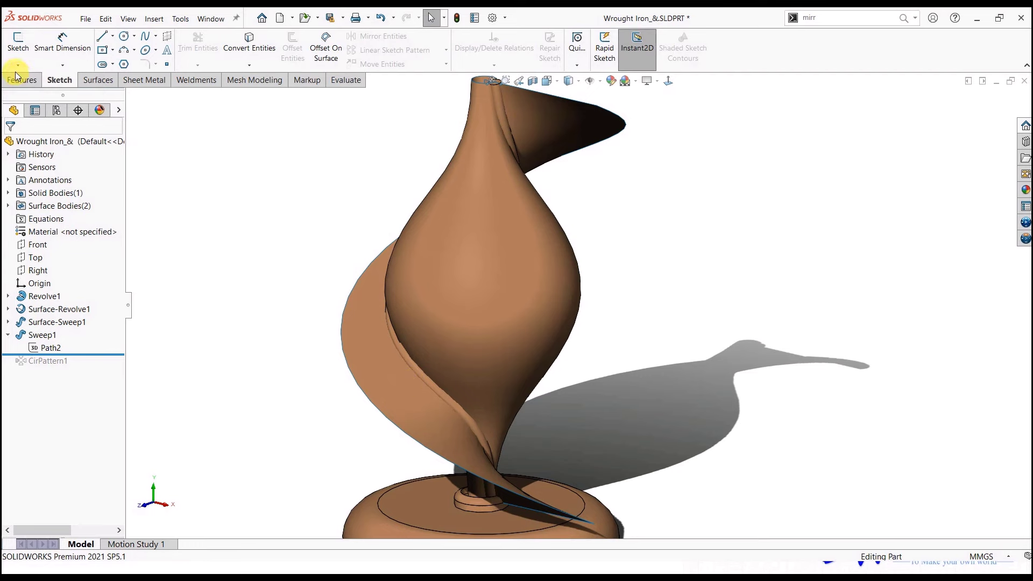
left_click(42, 335)
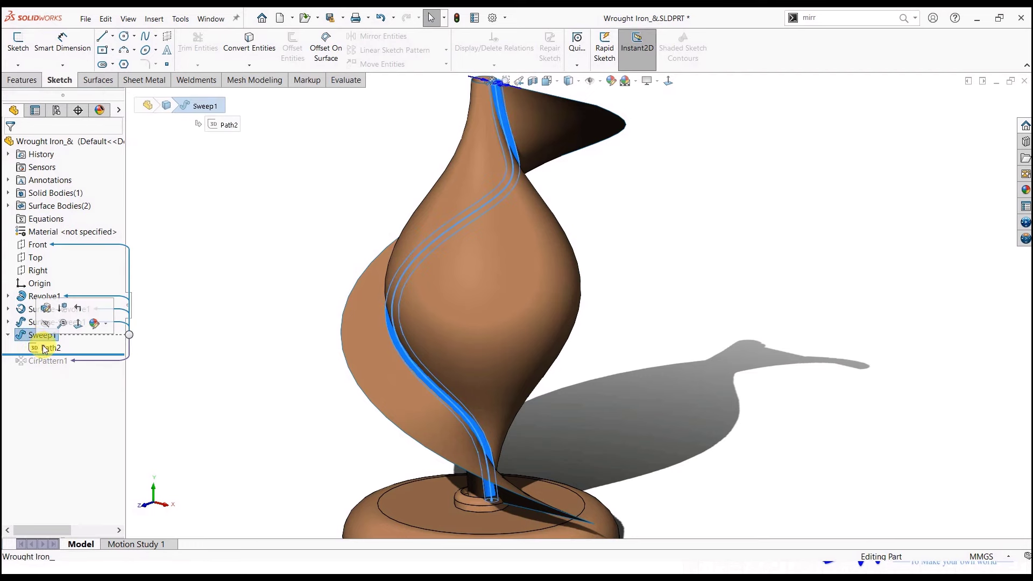
left_click(160, 385)
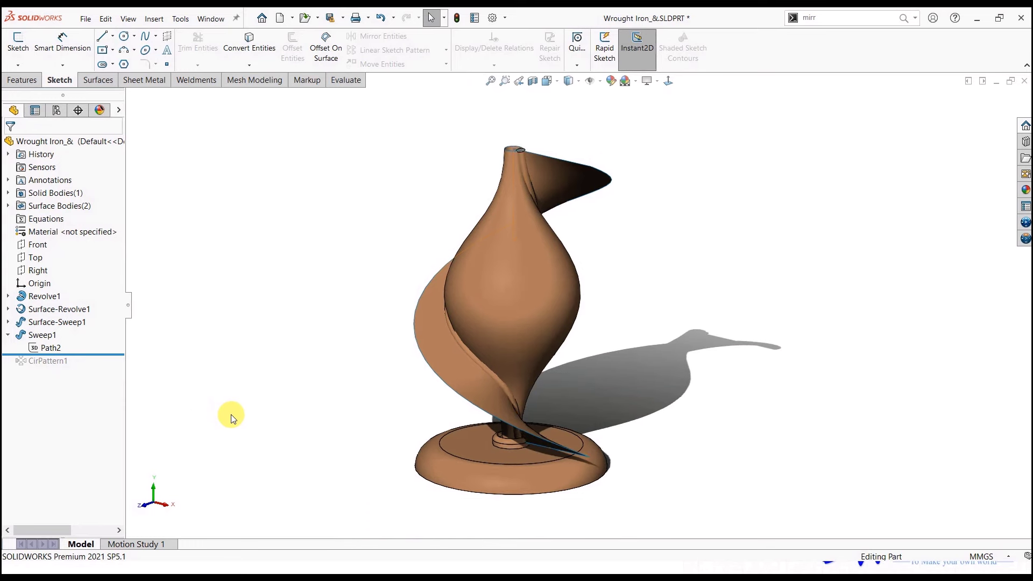
key("f")
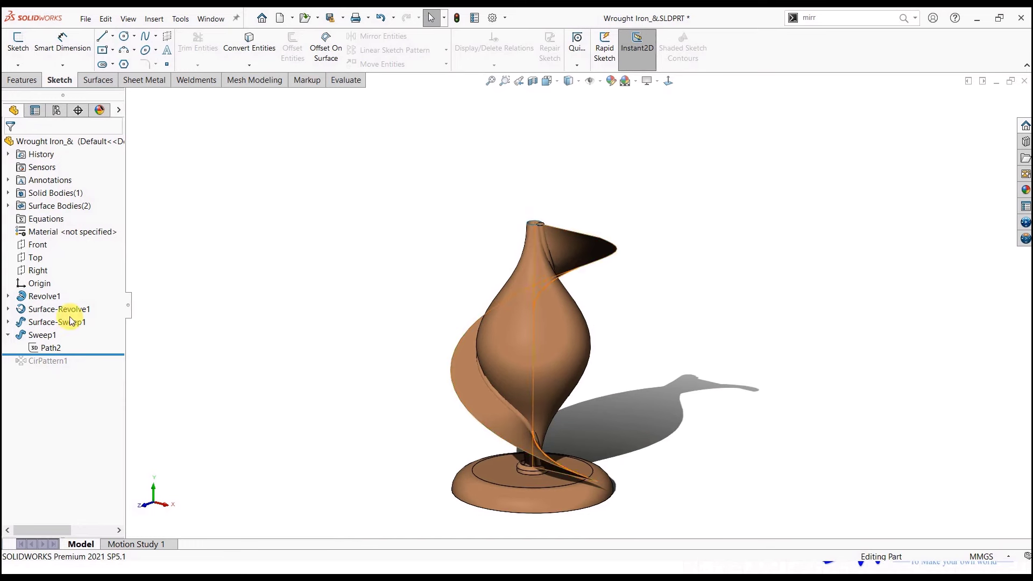
left_click(8, 336)
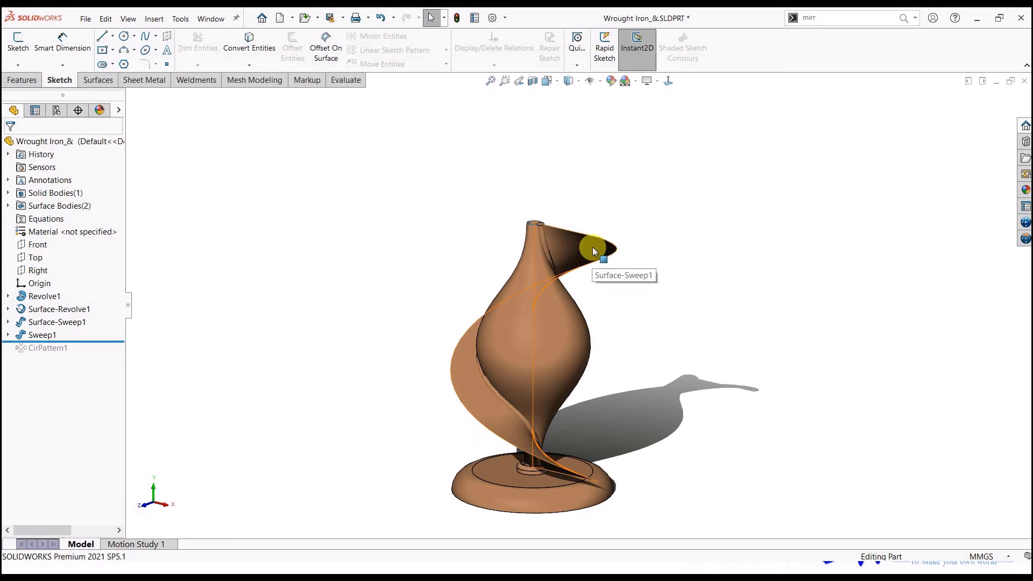
Hide the Surface-Sweep1 and Surface-Revolve1 bodies and inspect the swept rod on its base
key("Tab")
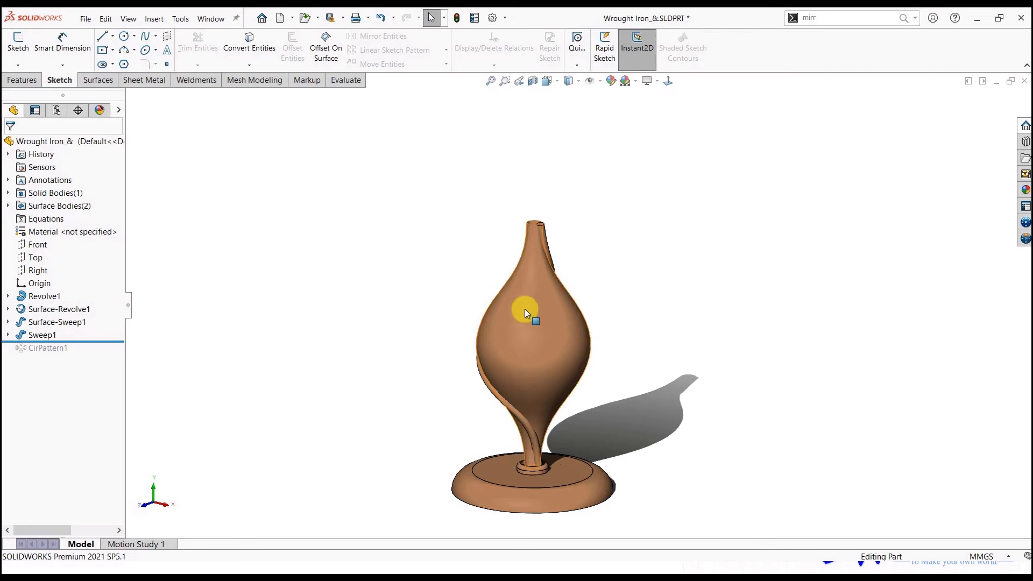
key("Tab")
scroll(562, 226, "down", 5)
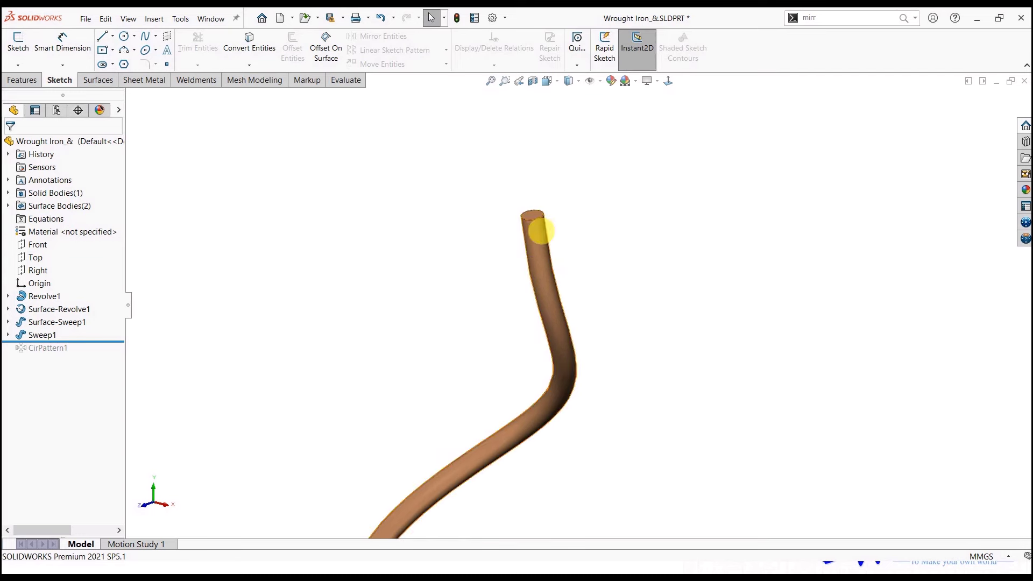
left_click(540, 241)
scroll(311, 378, "up", 5)
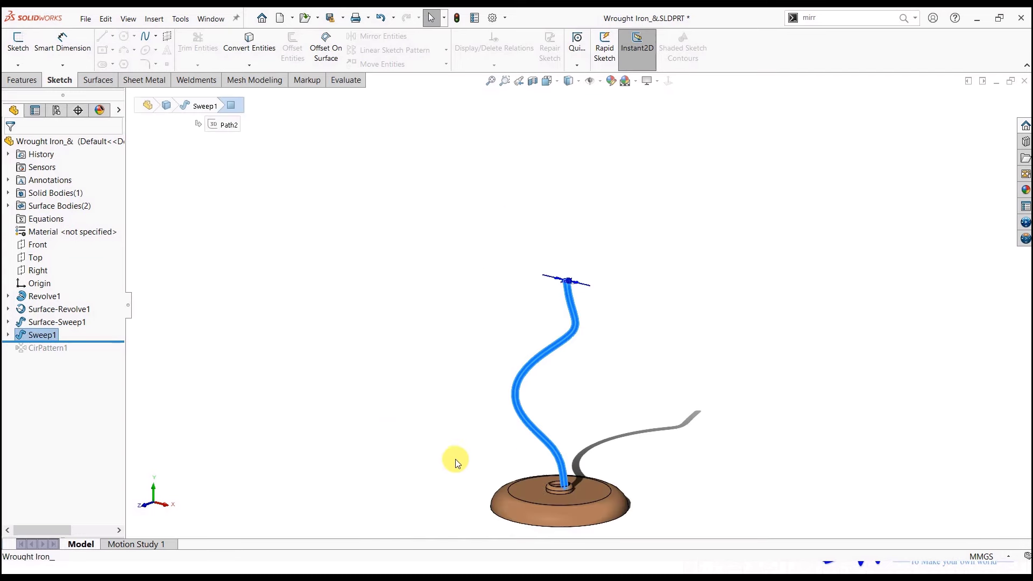
scroll(660, 433, "down", 1)
key("Escape")
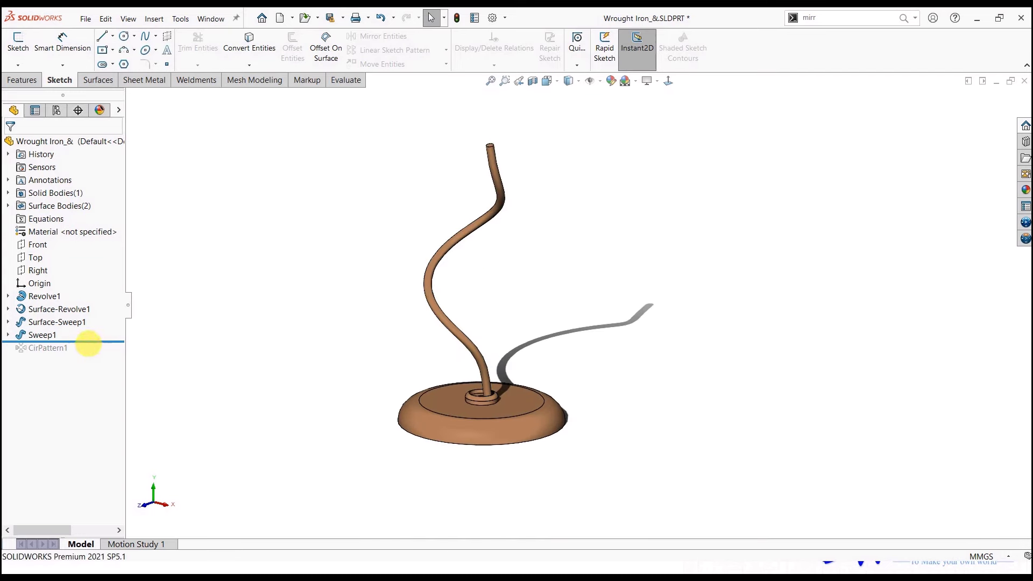
Roll the feature history forward past CirPattern1, inspect the patterned rods and bring up the surface modelling commands
left_click_drag(90, 344, 96, 357)
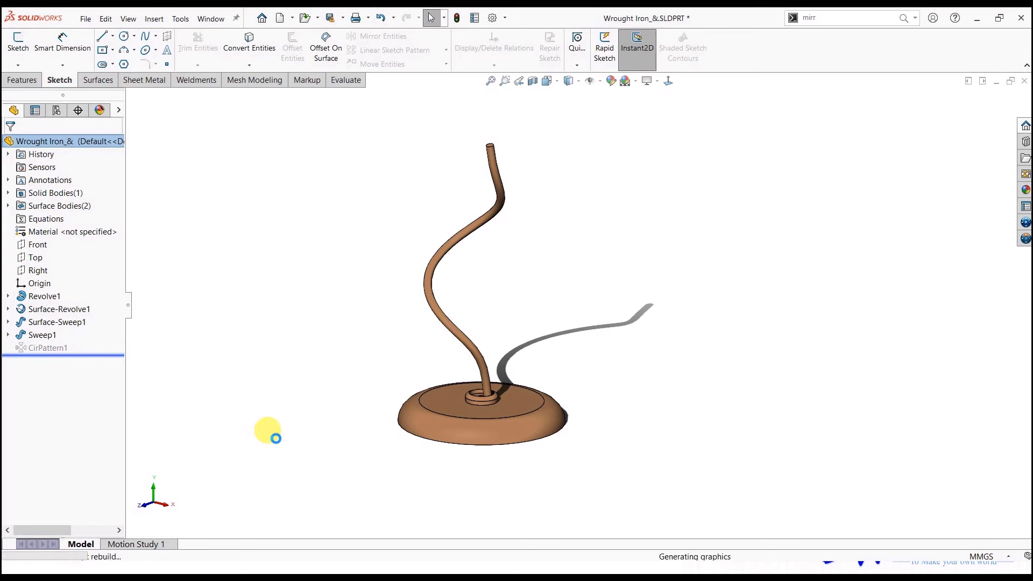
middle_click_drag(659, 422, 546, 248)
middle_click_drag(533, 264, 556, 279)
scroll(556, 272, "up", 3)
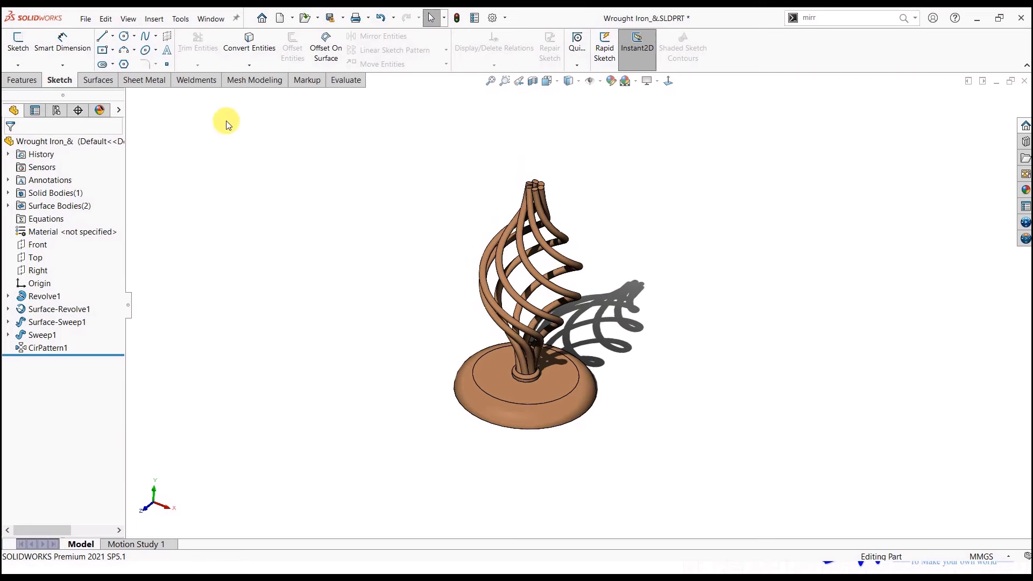
left_click(97, 79)
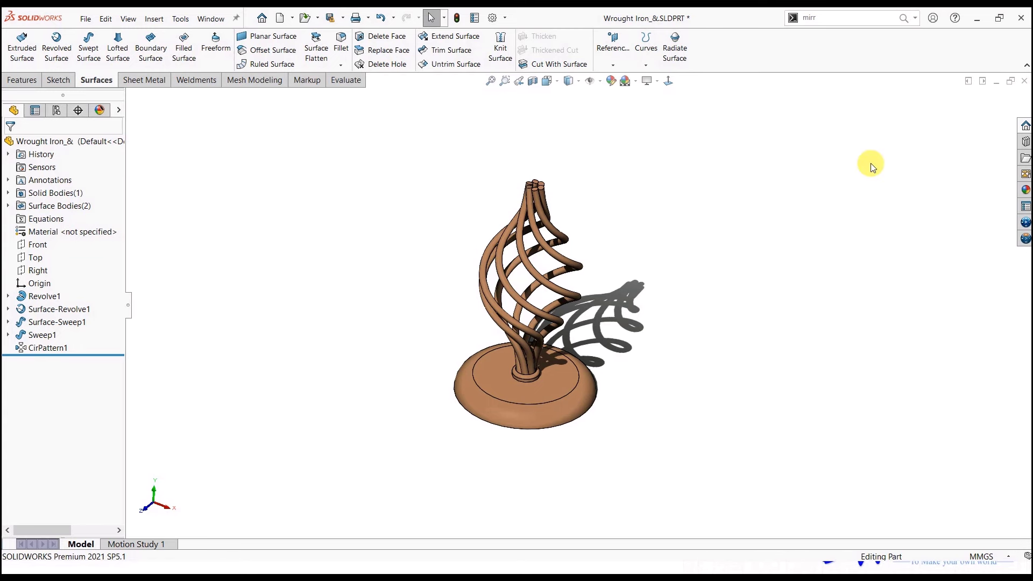
Switch to the PowerPoint slide show and advance through Hybrid Modelling Tools to the Advance Surface Modelling Tools slide
key("alt+Tab")
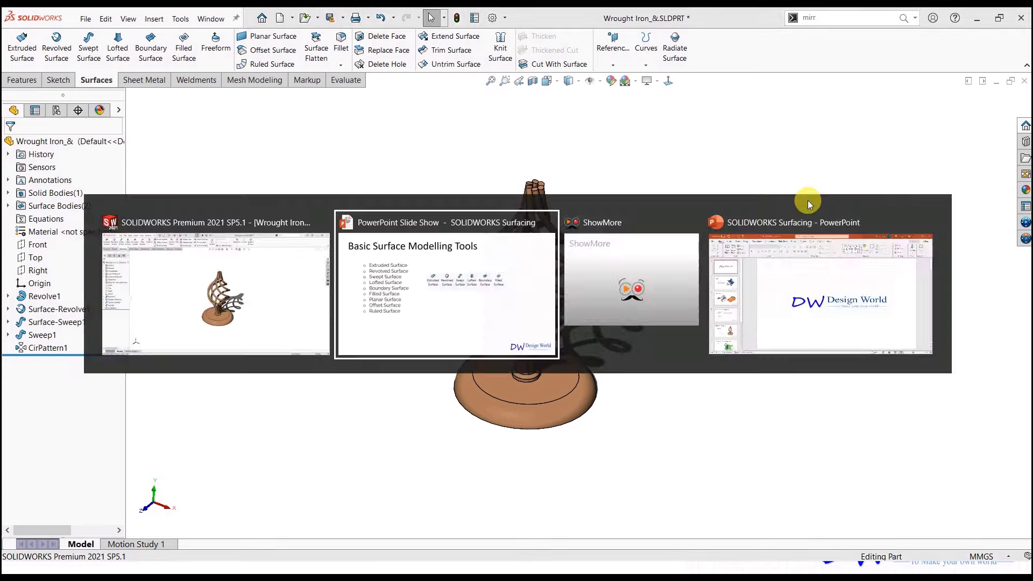
key("Right")
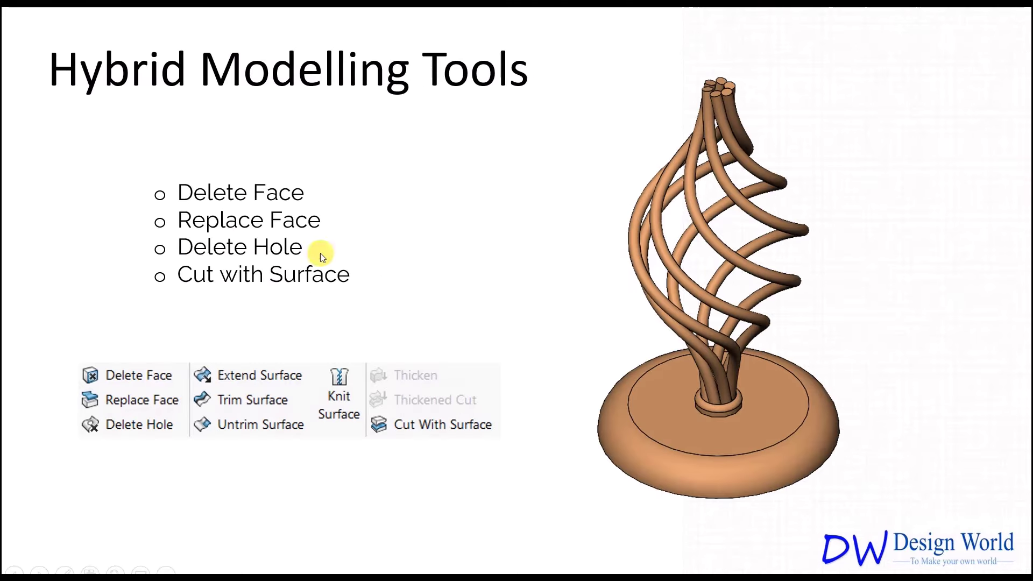
key("Right")
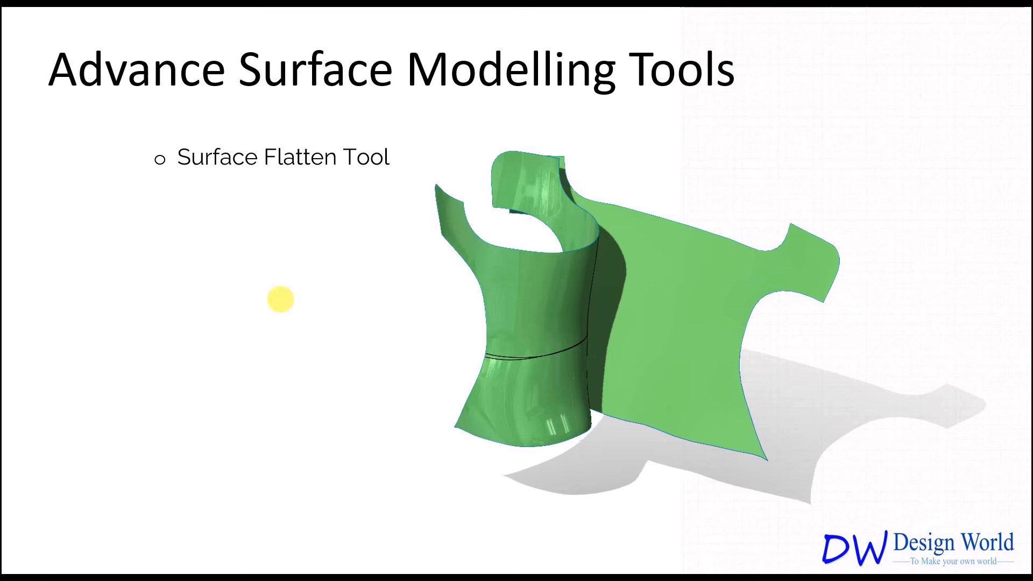
Return to SOLIDWORKS and close the Wrought Iron_& part to continue with Flatten_Surface_&
key("alt+Tab")
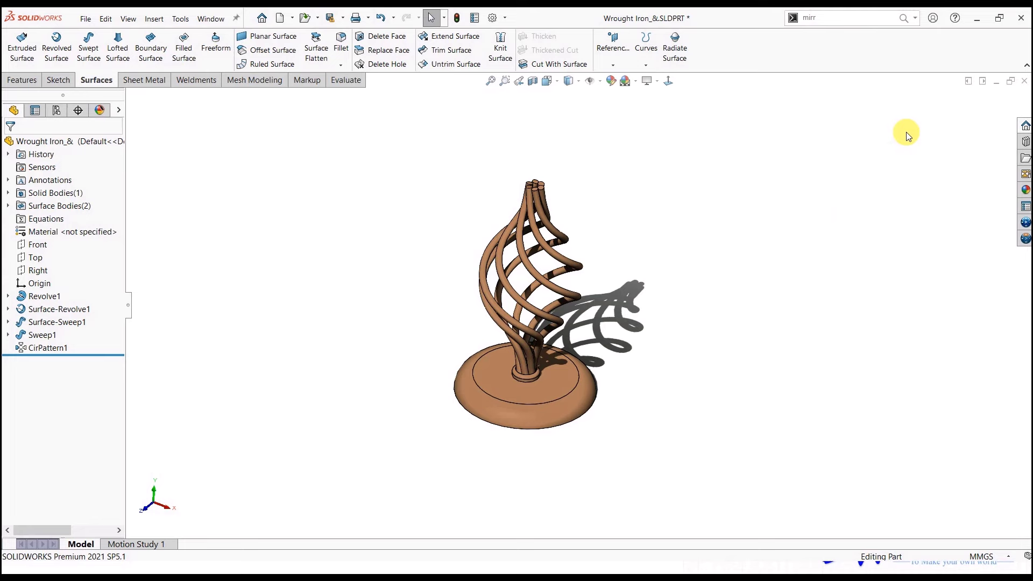
left_click(1024, 80)
left_click(564, 294)
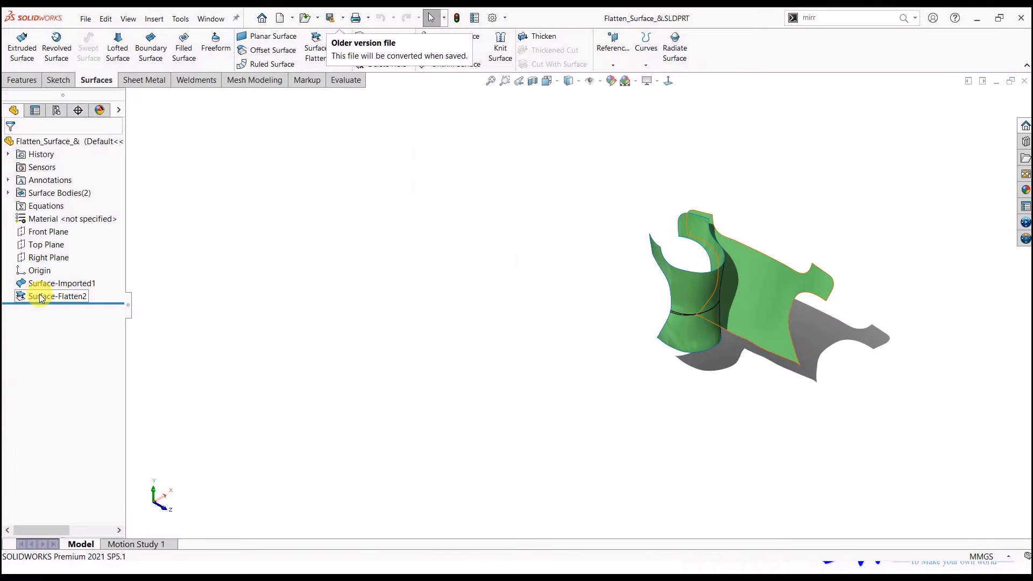
Roll the feature history back to before Surface-Flatten2 and examine the upper face of Surface-Imported1
right_click(41, 298)
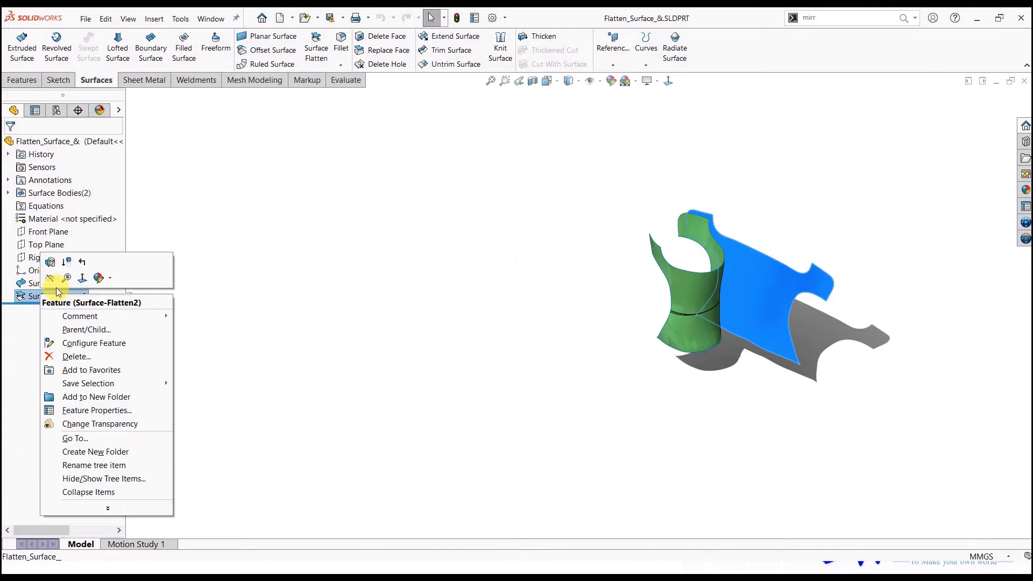
left_click(67, 266)
key("f")
middle_click_drag(806, 305, 724, 274)
left_click(522, 249)
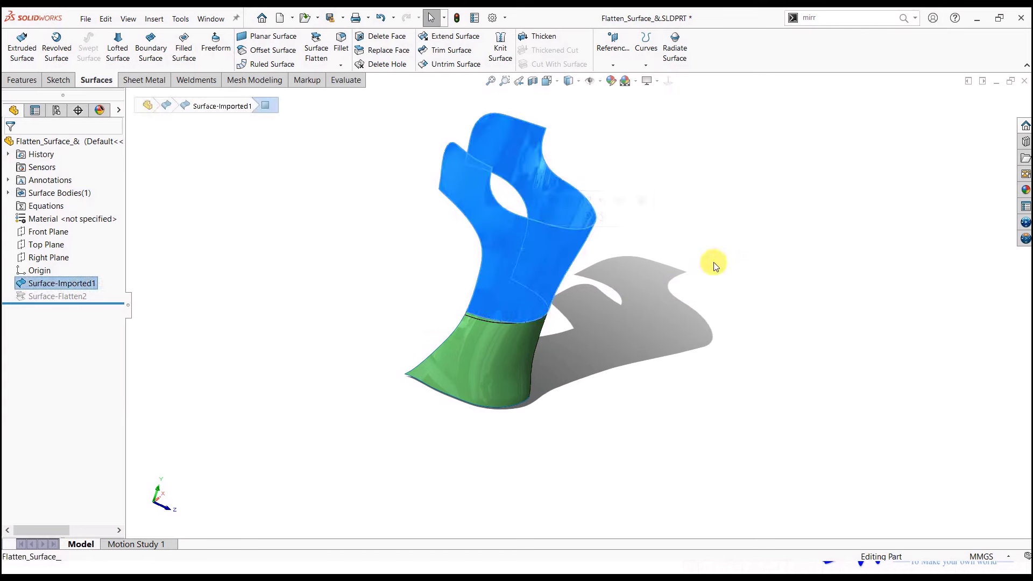
Start a Surface Flatten and select the Surface-Imported1 surface body as the surface to flatten
left_click(713, 263)
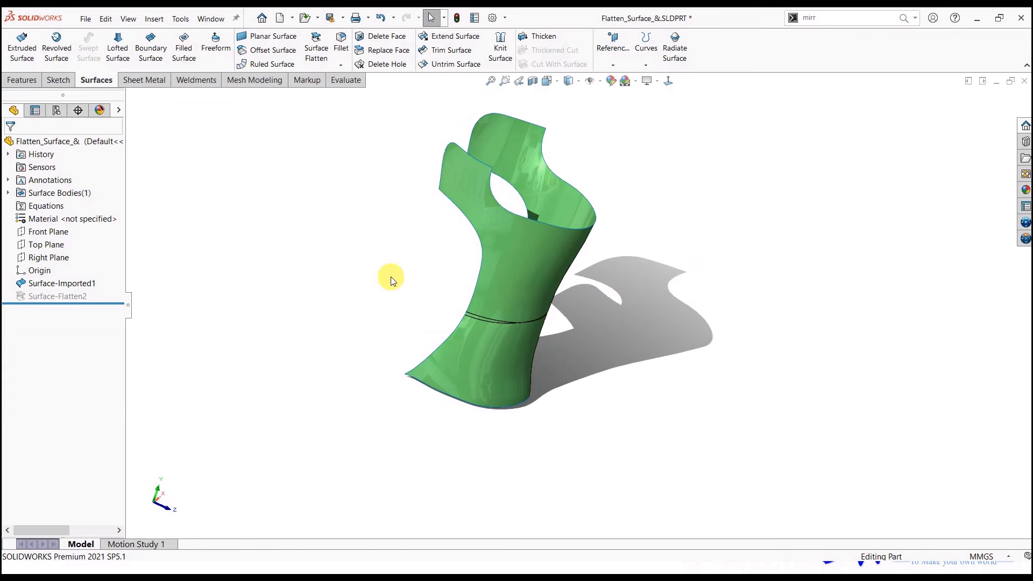
left_click(317, 63)
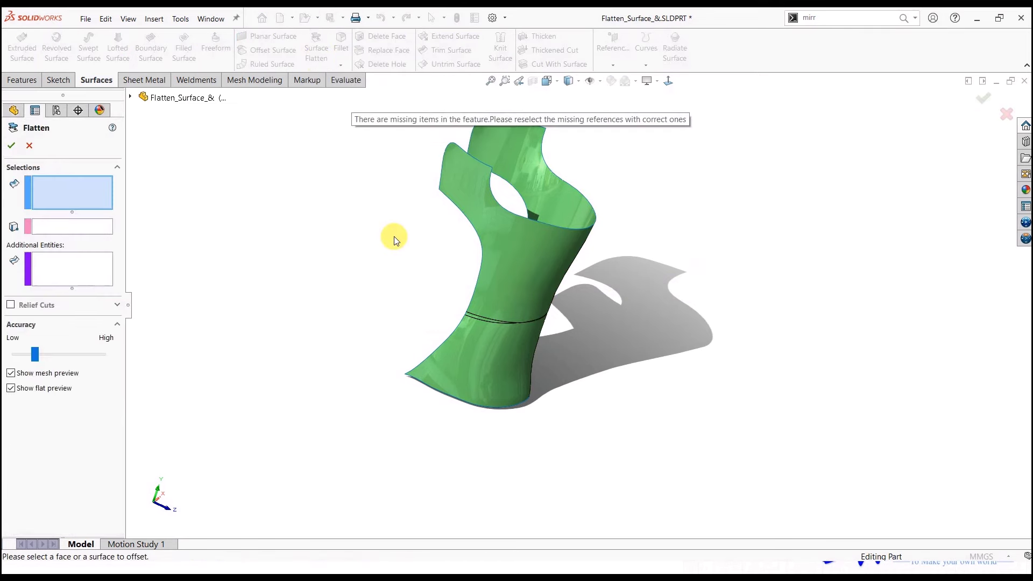
left_click(486, 291)
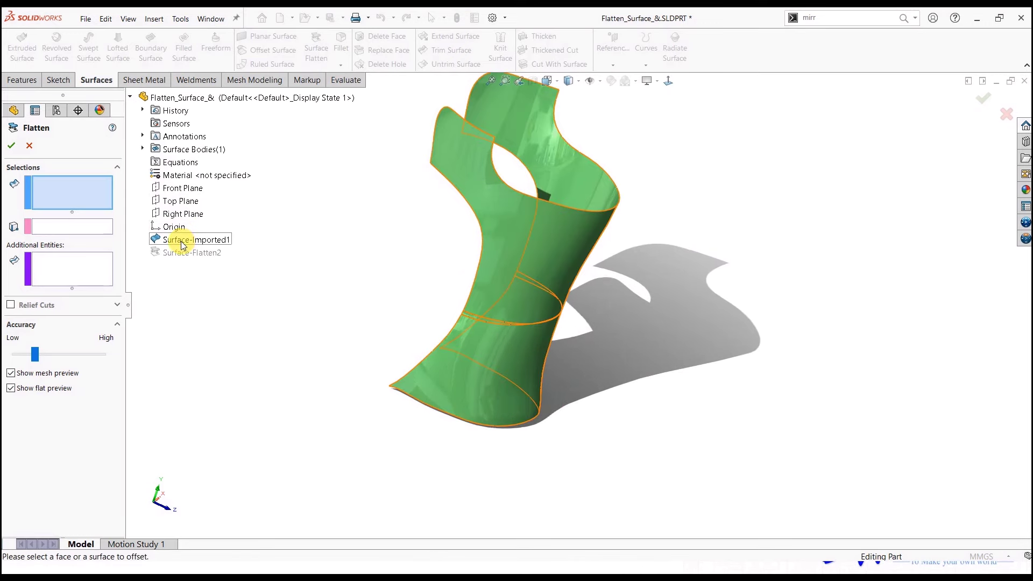
left_click(143, 149)
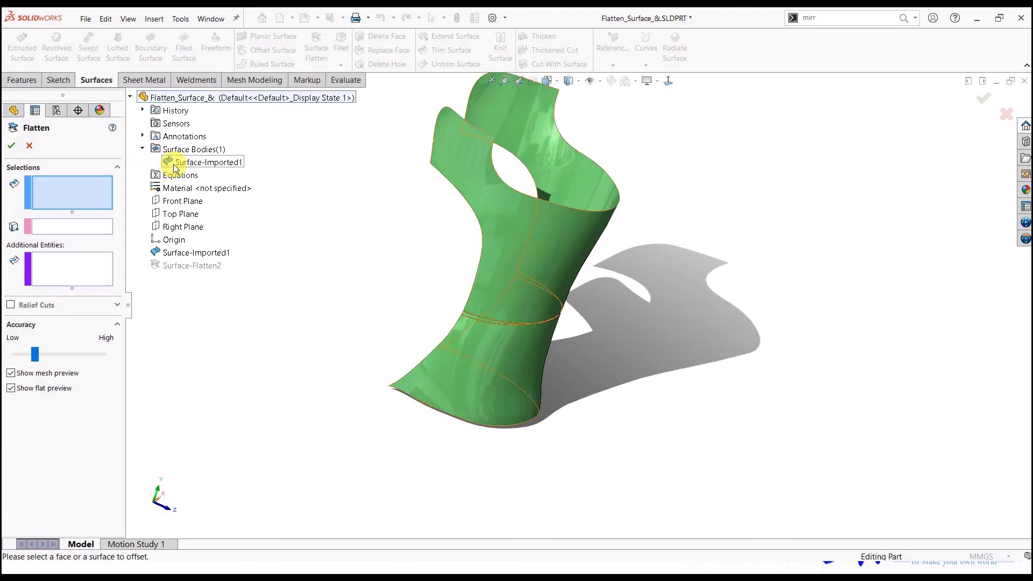
left_click(175, 164)
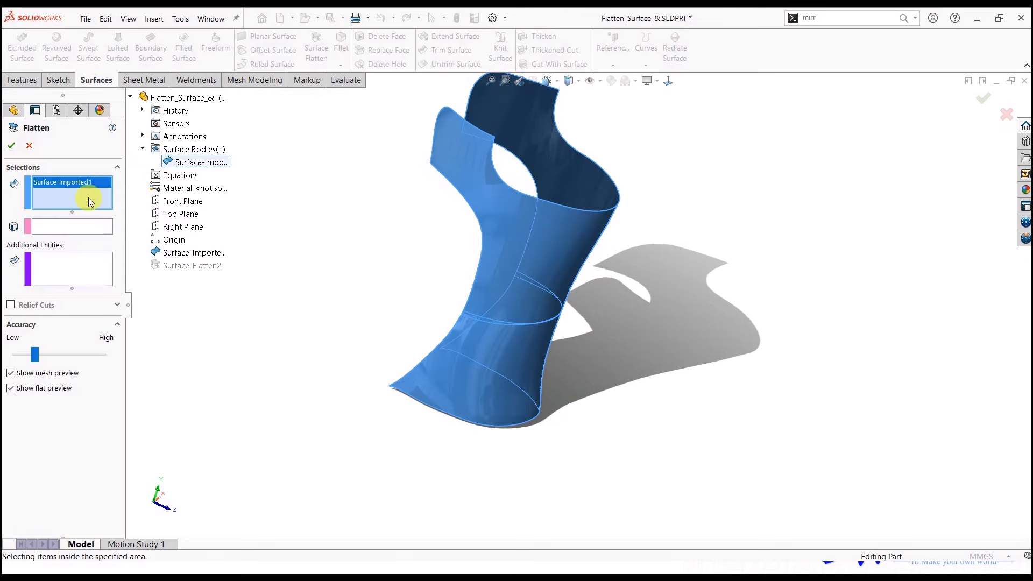
Set the corner vertex at the lower end of the garment surface as the point to flatten from
left_click(72, 228)
scroll(357, 338, "down", 6)
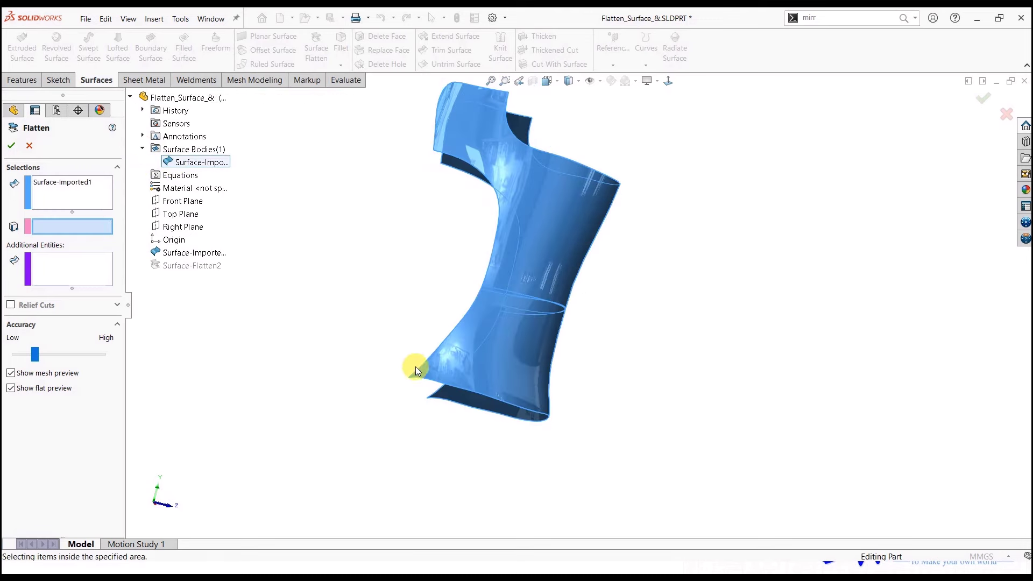
left_click(449, 358)
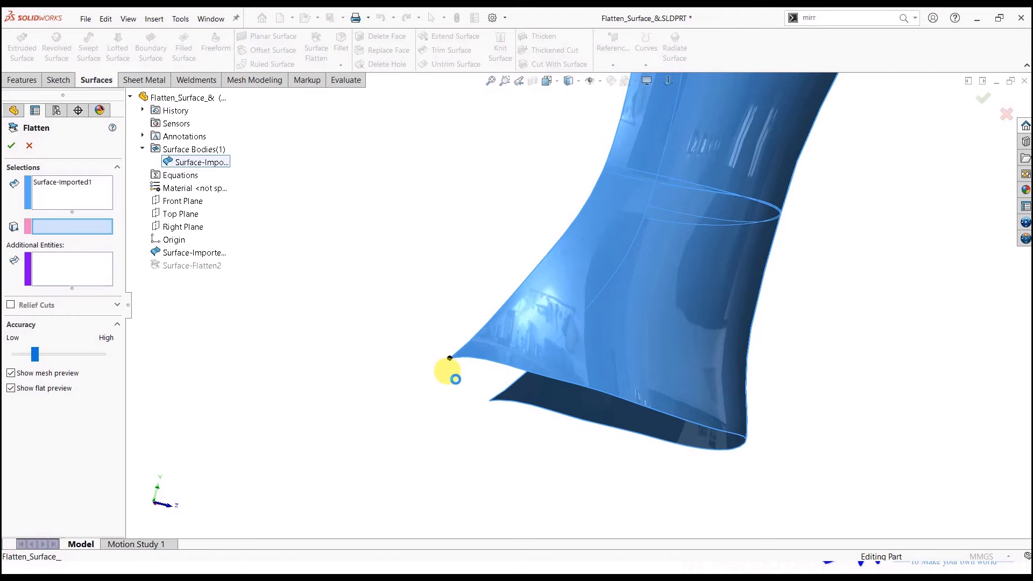
scroll(445, 379, "up", 5)
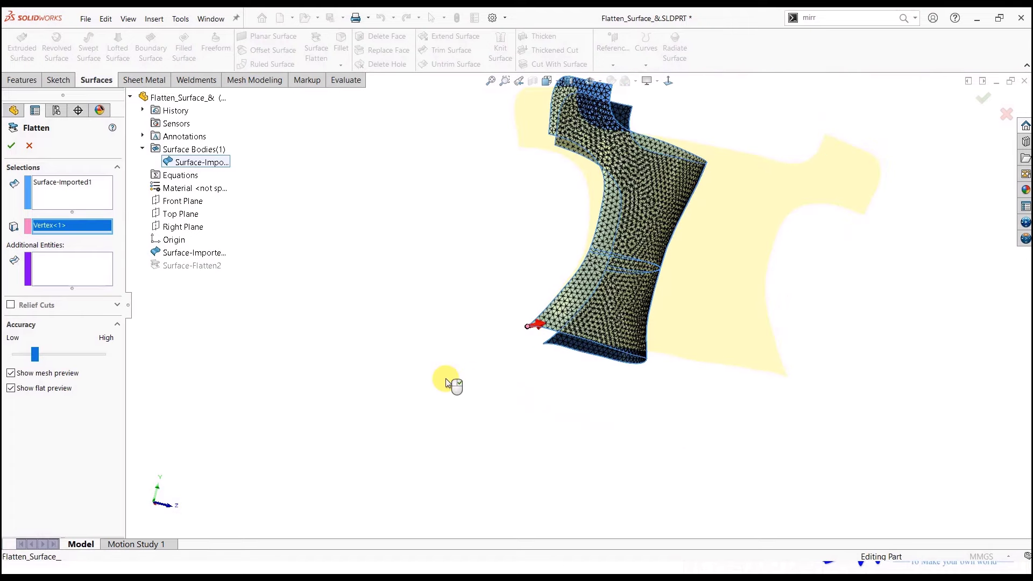
Try the surface's bottom edge as the reference to flatten from, and return to the lower corner vertex
scroll(564, 354, "down", 5)
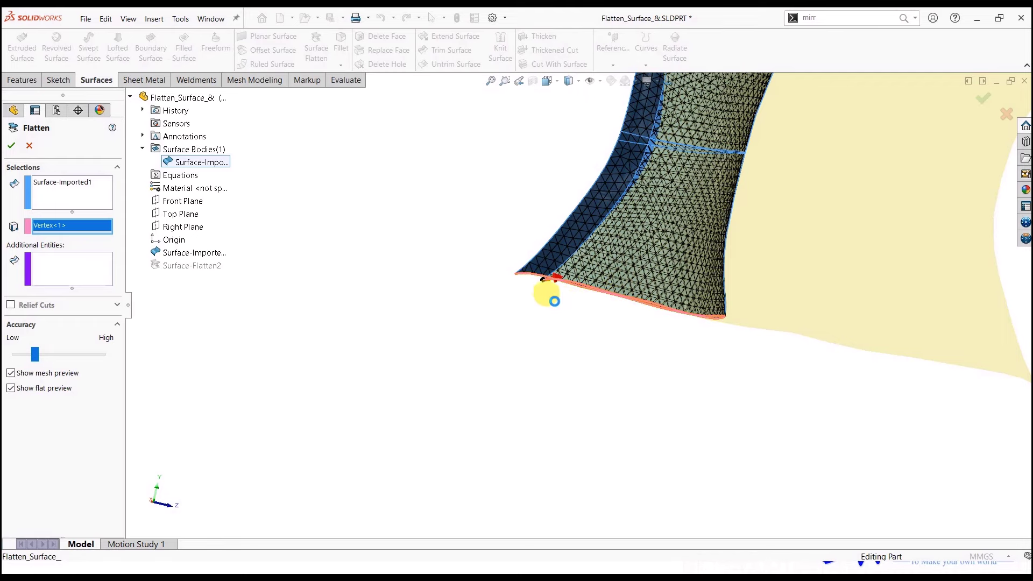
left_click(548, 288)
middle_click_drag(611, 300, 592, 265)
scroll(508, 259, "down", 3)
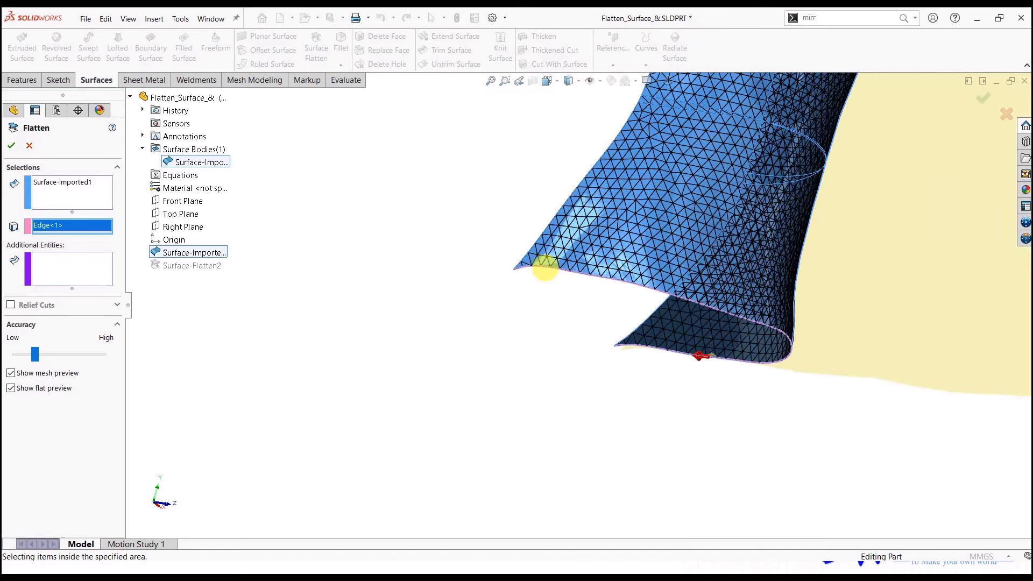
left_click(542, 266)
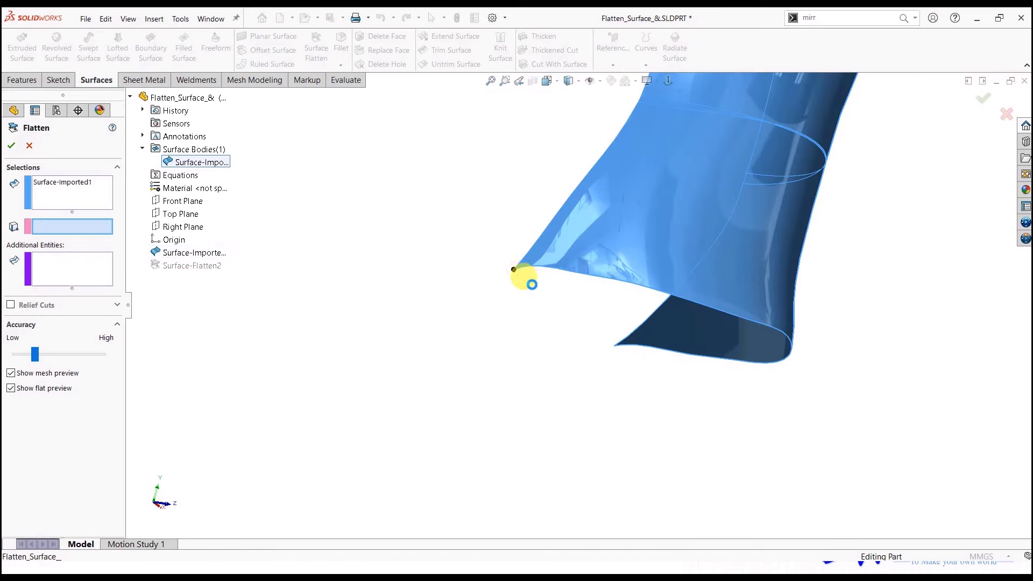
left_click(517, 272)
scroll(538, 289, "up", 5)
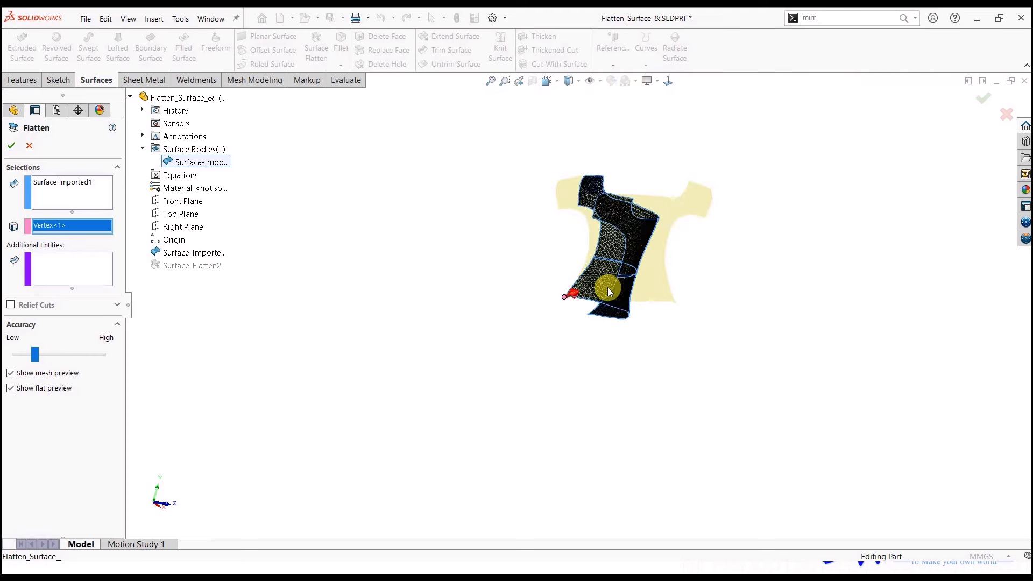
Raise the flatten accuracy to about the middle between Low and High
middle_click_drag(608, 287, 698, 357)
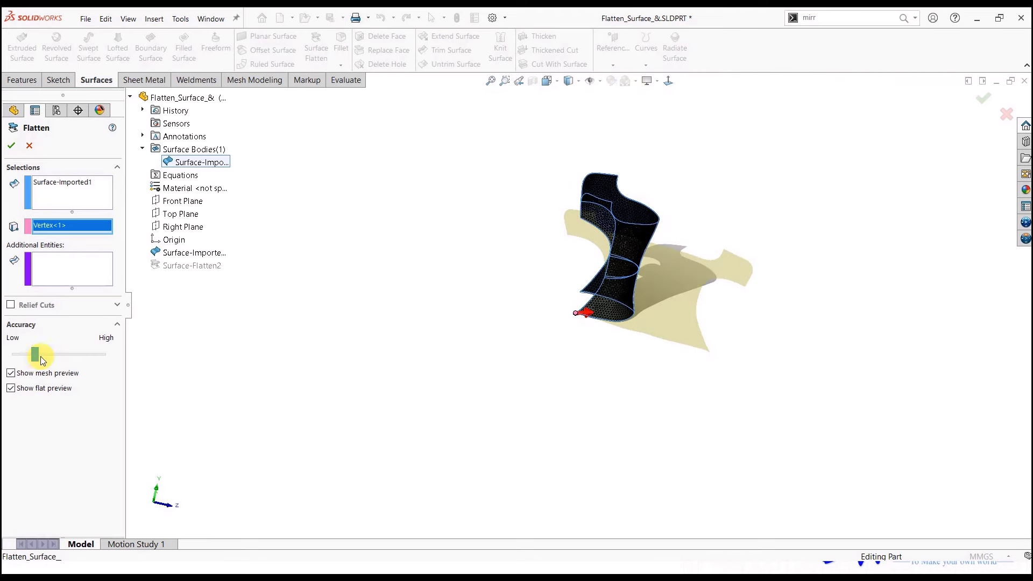
left_click_drag(43, 359, 70, 369)
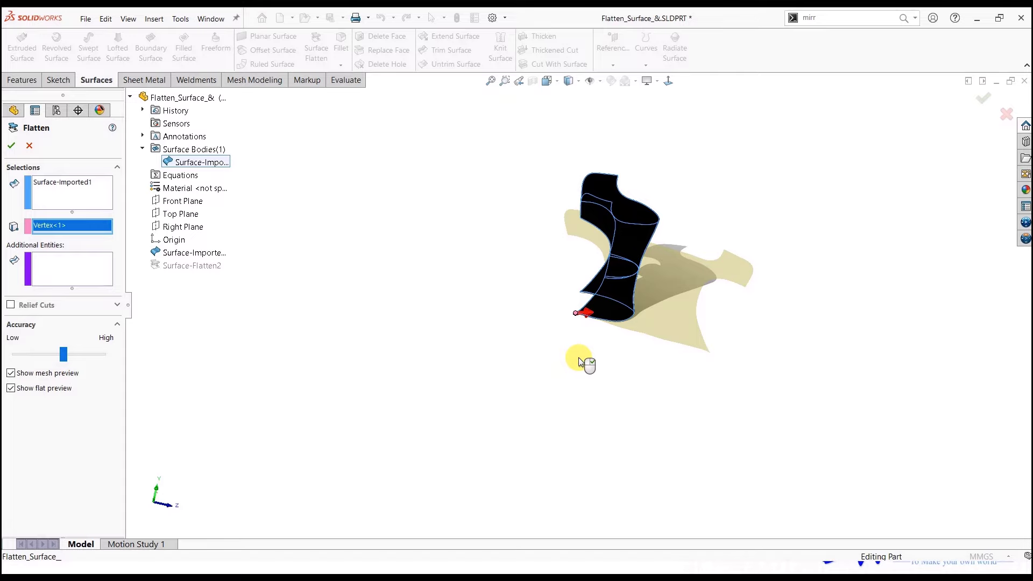
Add the waist edges of the garment surface as additional entities and complete the Surface Flatten
scroll(564, 160, "down", 8)
middle_click_drag(419, 222, 354, 312)
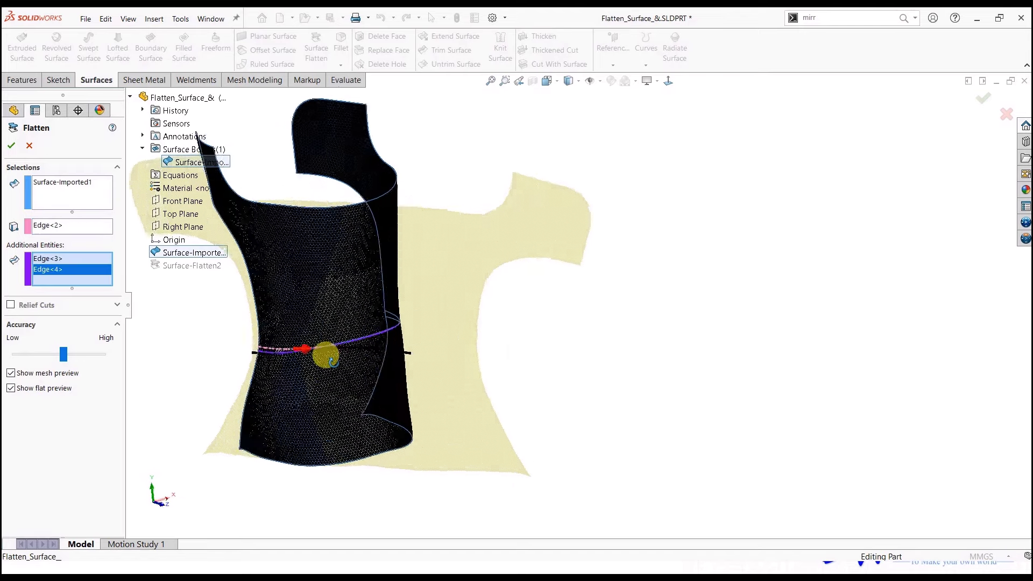
middle_click_drag(323, 350, 380, 337)
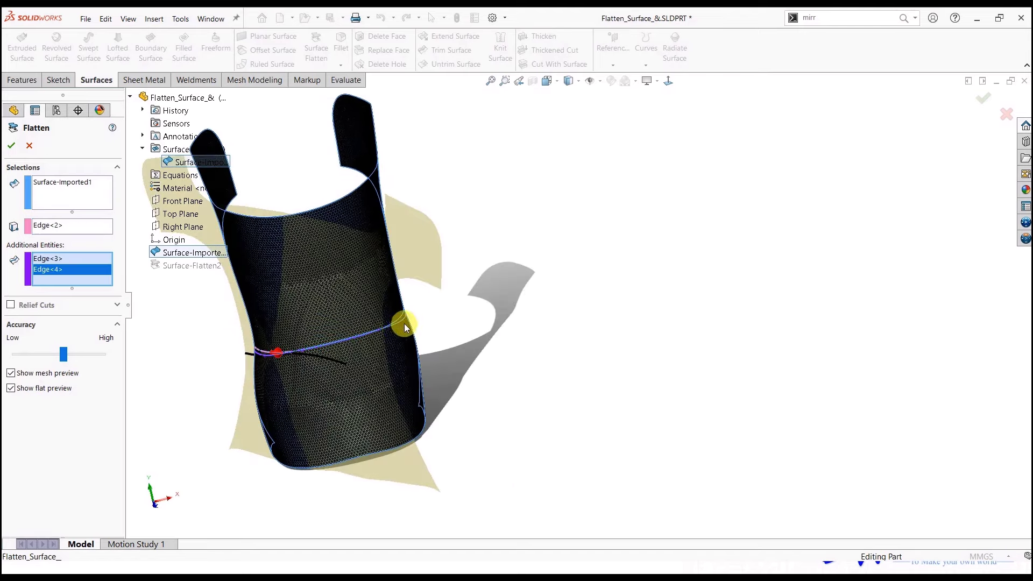
left_click(398, 318)
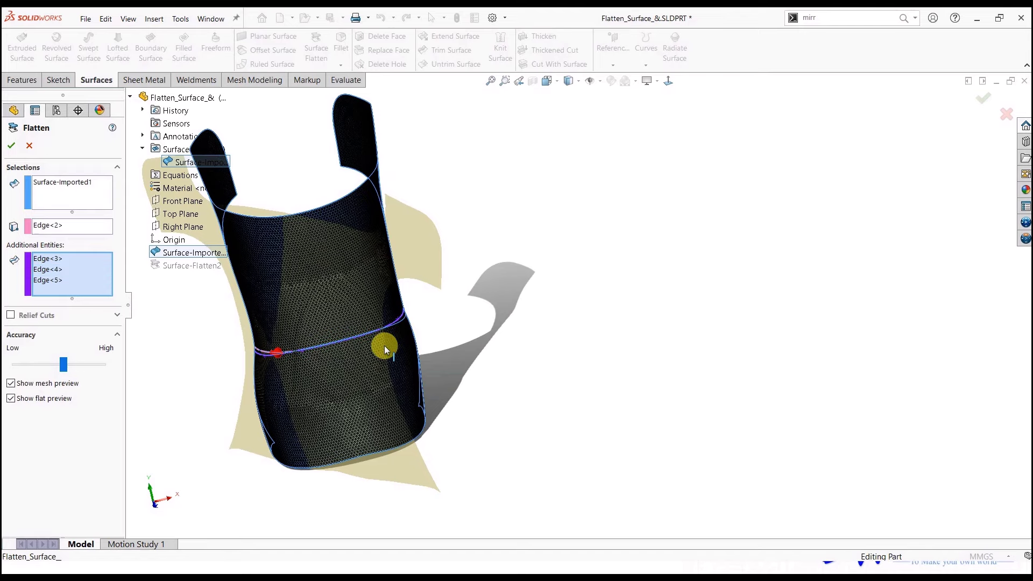
middle_click_drag(384, 345, 339, 358)
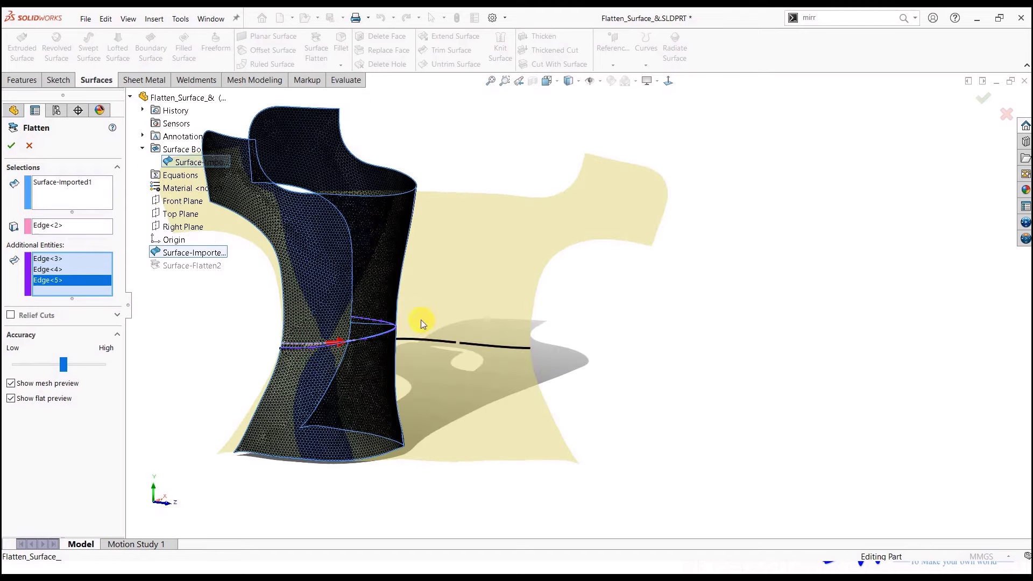
left_click(11, 145)
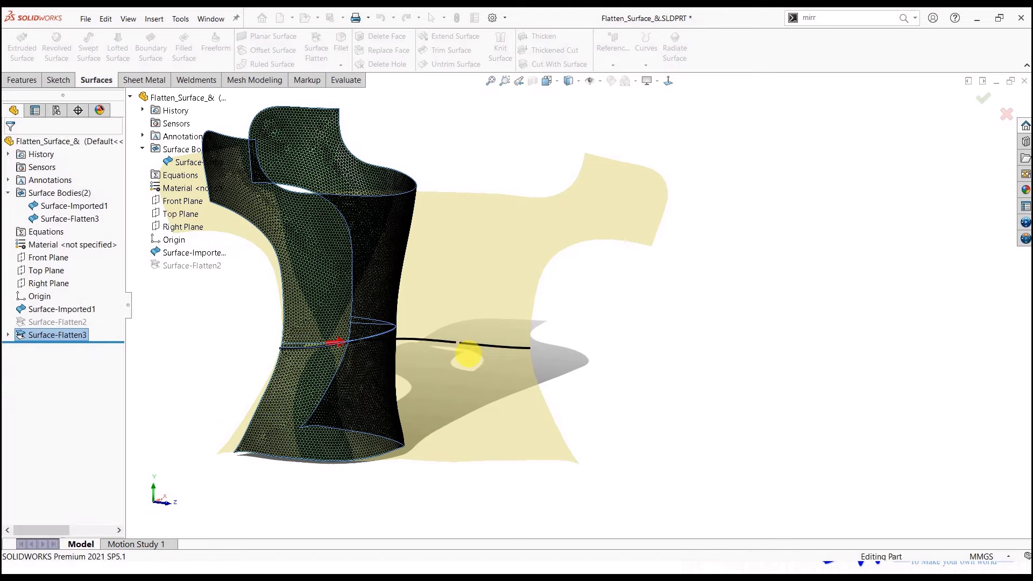
Inspect the flattened surface and open the Insert into New Part options for its body, then cancel without creating a part
scroll(470, 348, "down", 5)
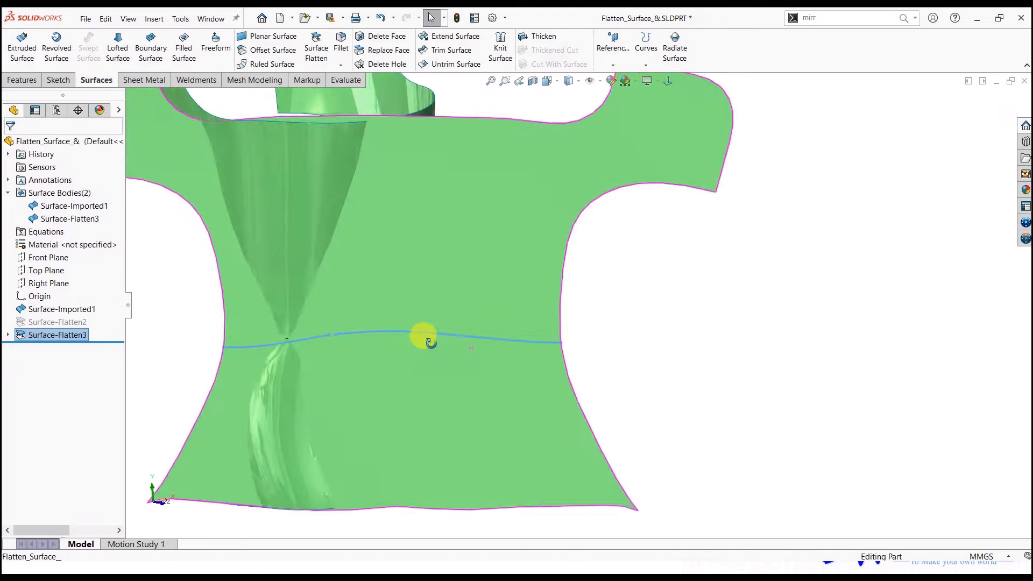
middle_click_drag(431, 342, 468, 272)
left_click(60, 219)
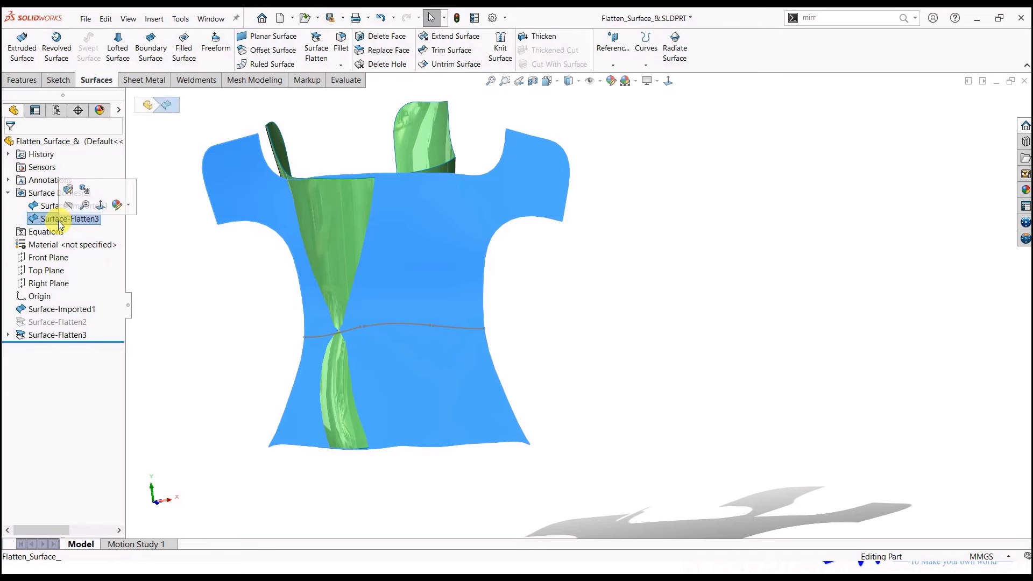
right_click(60, 225)
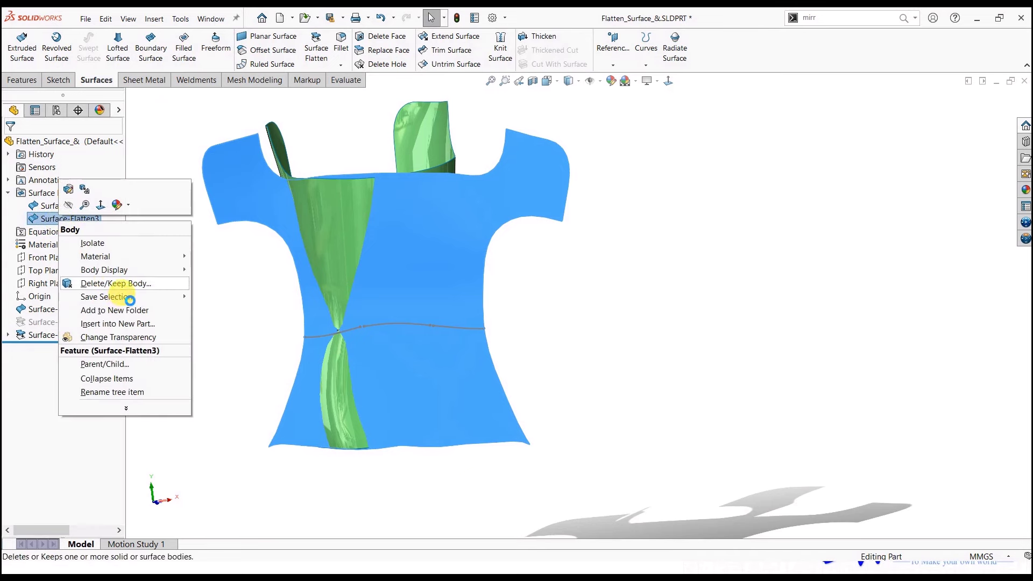
left_click(129, 323)
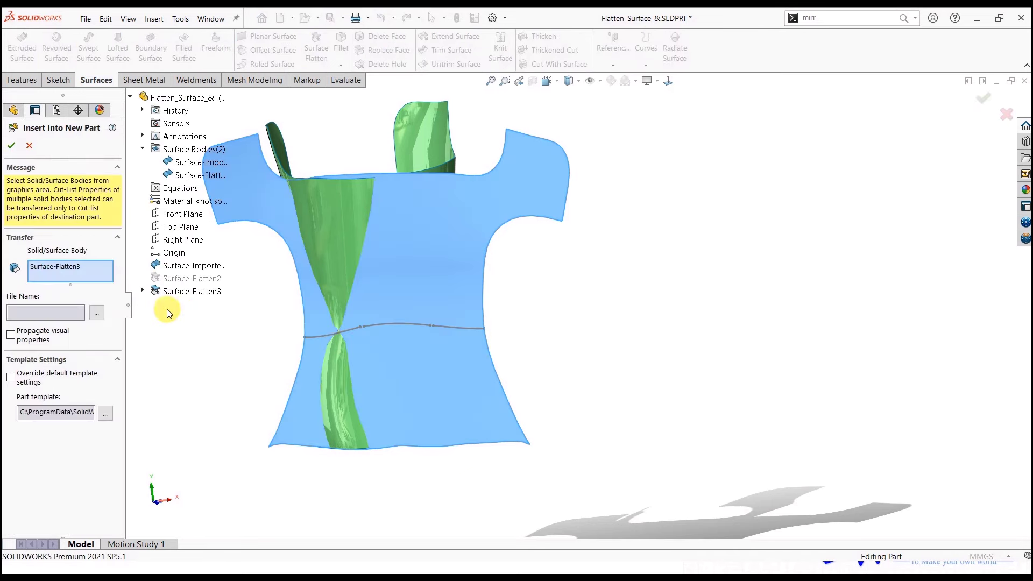
left_click(31, 143)
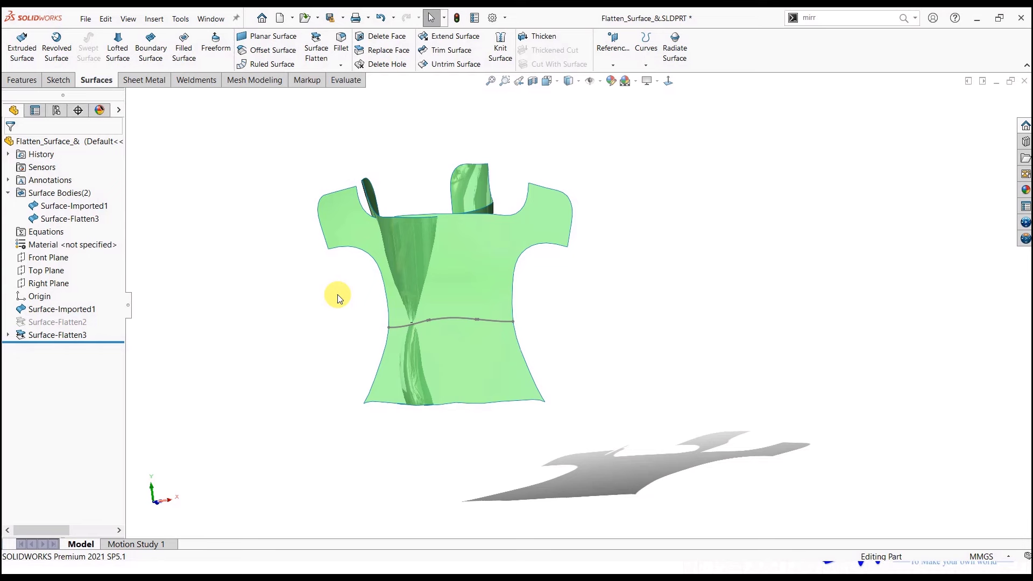
Switch to the PowerPoint slide show and advance from Advance Surface Modelling Tools to the Key Takeaways slide
key("alt+Tab")
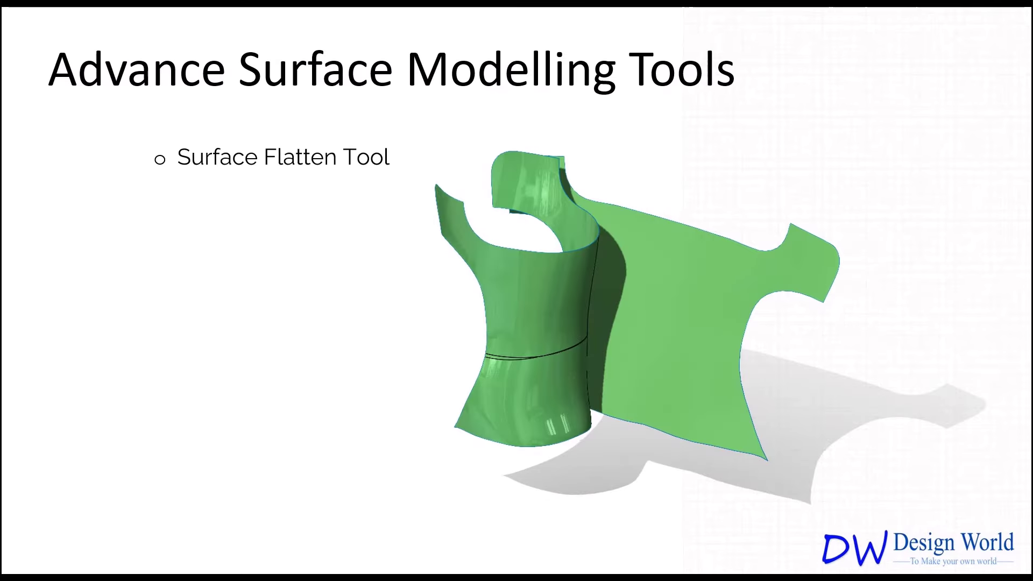
key("Right")
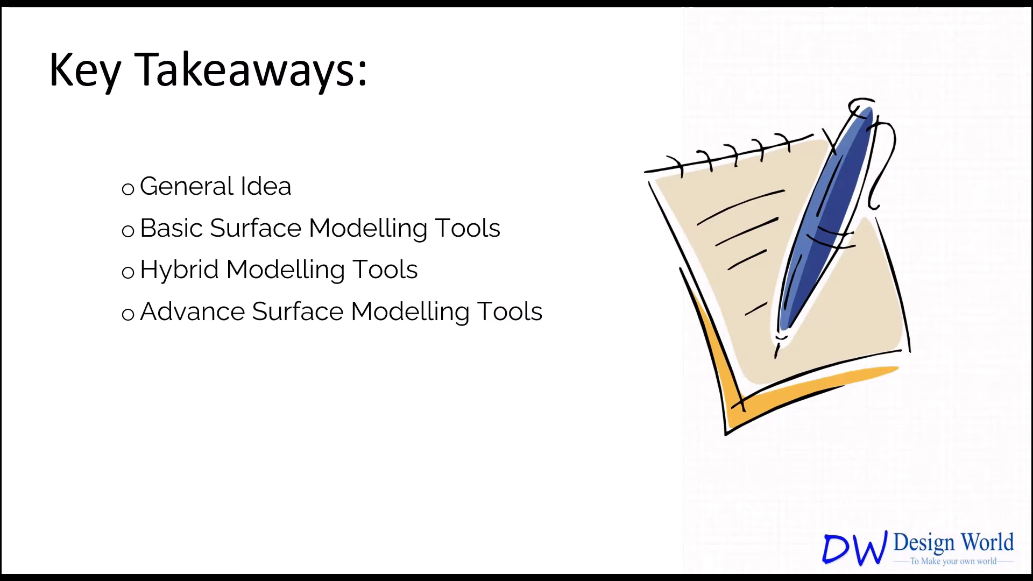